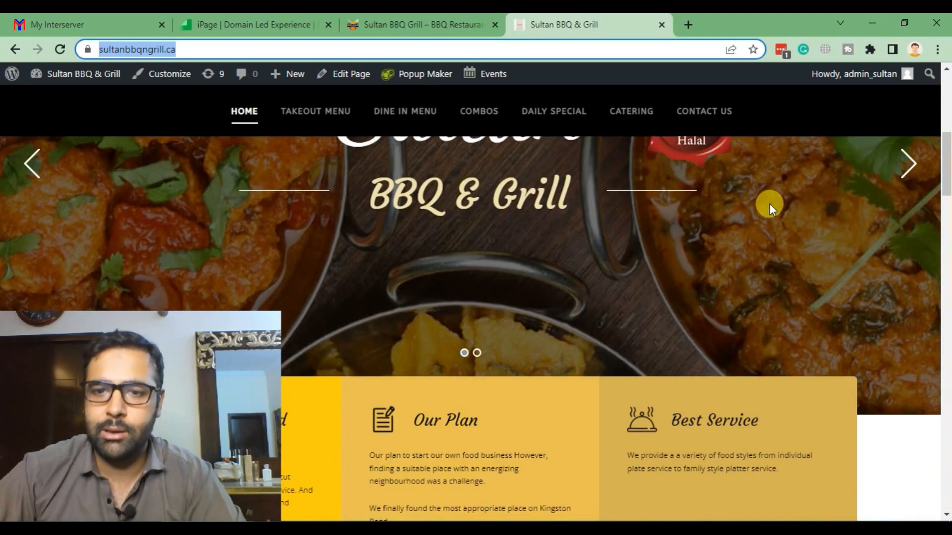
pyautogui.scroll(-10, 748, 203)
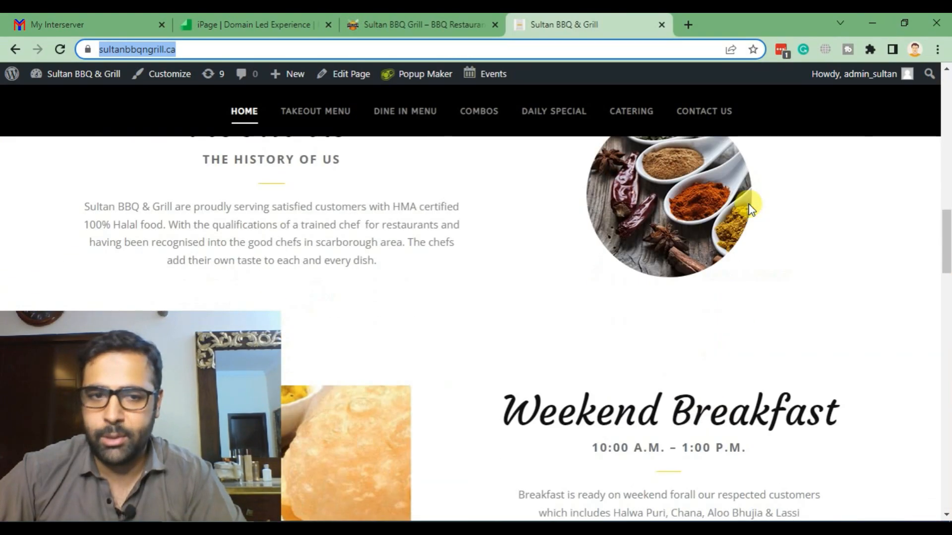
# - Browse the old site on supportwebreinvent.ca, then return to the site on the new domain
pyautogui.scroll(4, 742, 237)
pyautogui.scroll(15, 742, 233)
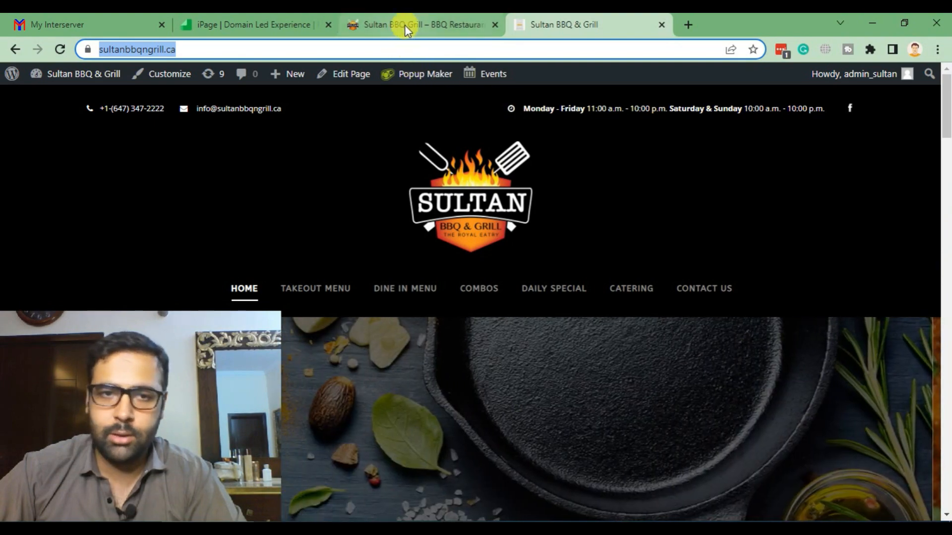
pyautogui.click(405, 26)
pyautogui.click(255, 52)
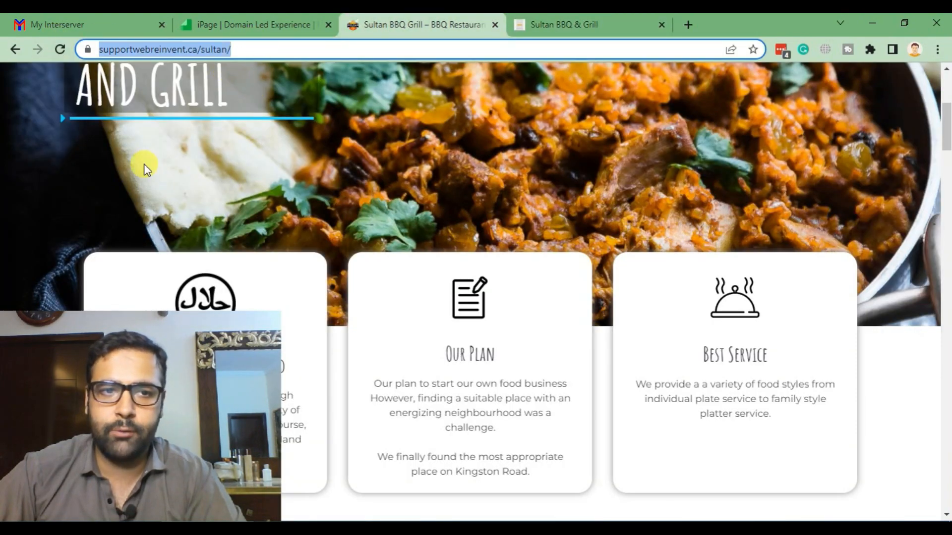
pyautogui.scroll(5, 144, 163)
pyautogui.scroll(-10, 782, 296)
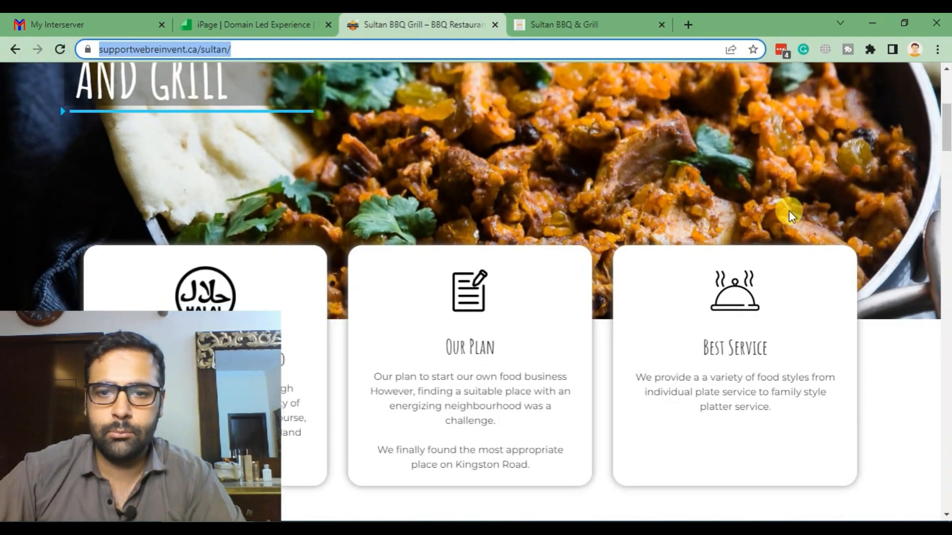
pyautogui.scroll(-20, 679, 184)
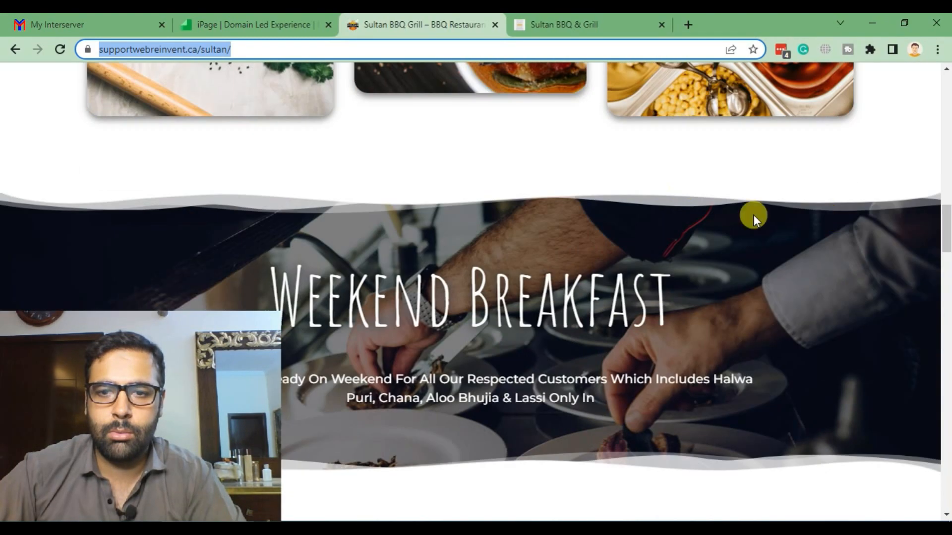
pyautogui.scroll(-20, 694, 191)
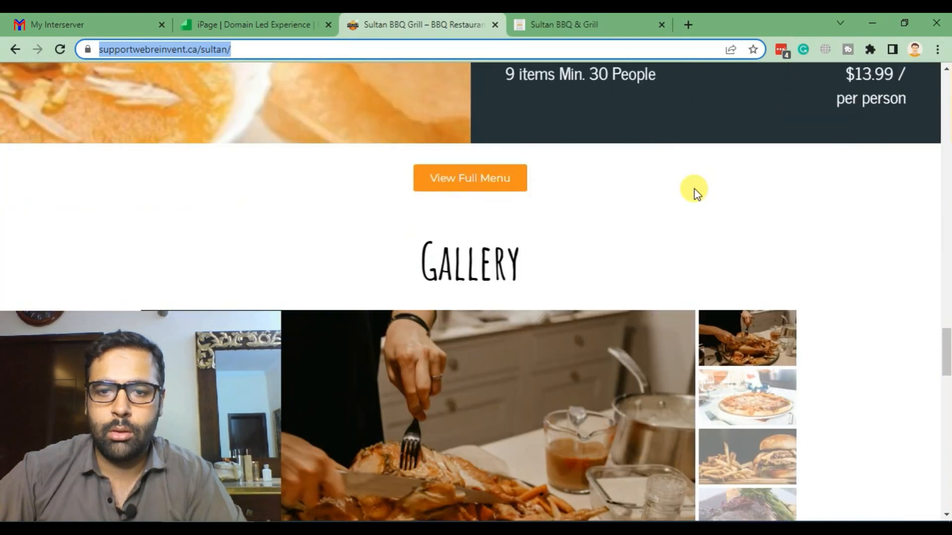
pyautogui.scroll(-2, 629, 226)
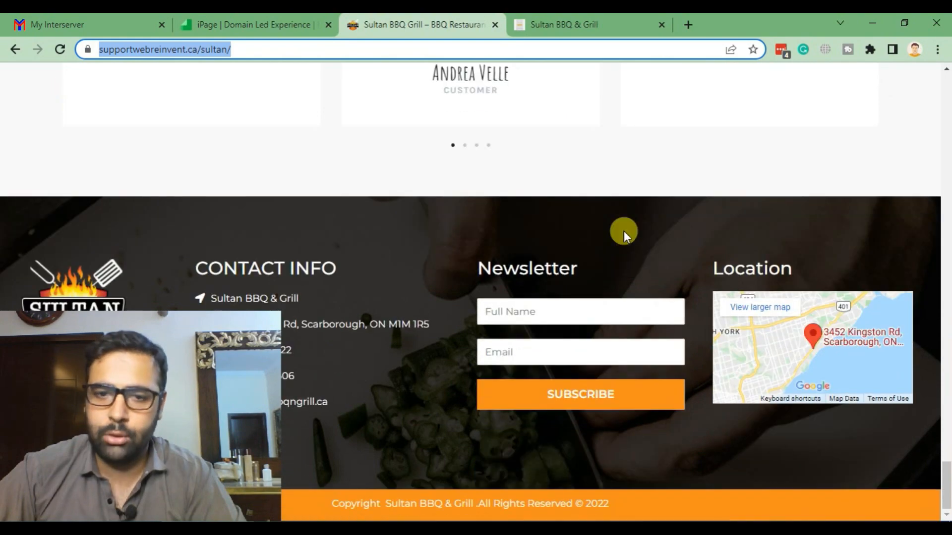
pyautogui.scroll(20, 617, 260)
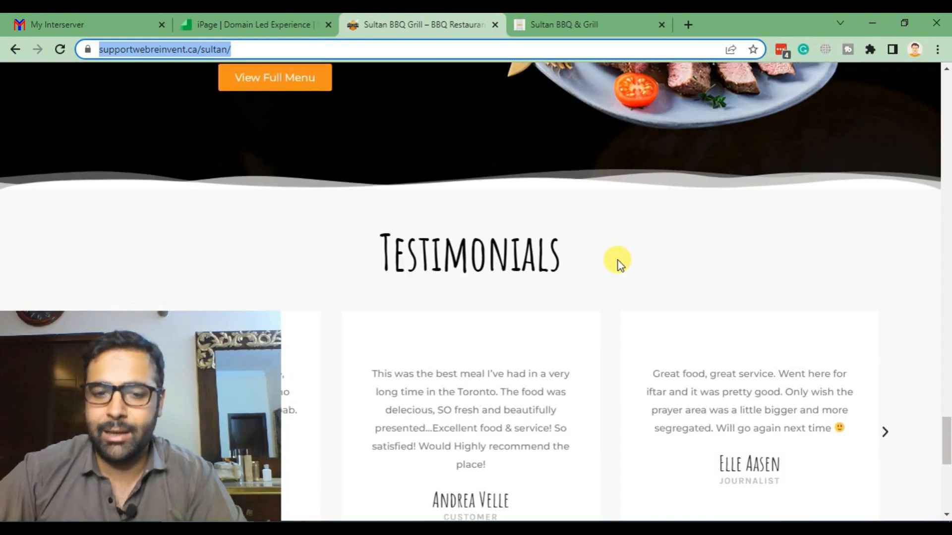
pyautogui.scroll(15, 617, 259)
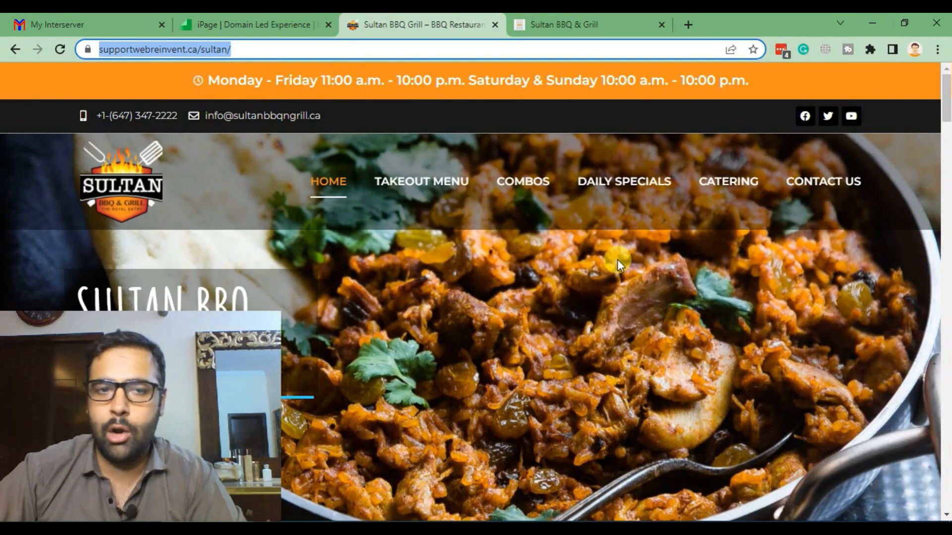
pyautogui.click(555, 24)
# - Highlight plan step 1 about updating DNS and the new domain sultanbbqngrill.ca in the browser
pyautogui.click(213, 528)
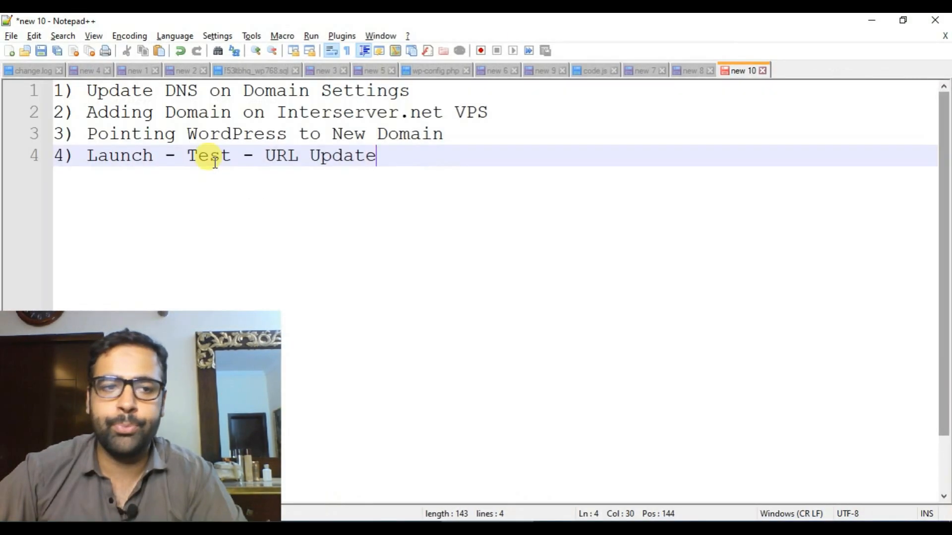
pyautogui.moveTo(426, 97); pyautogui.dragTo(99, 93)
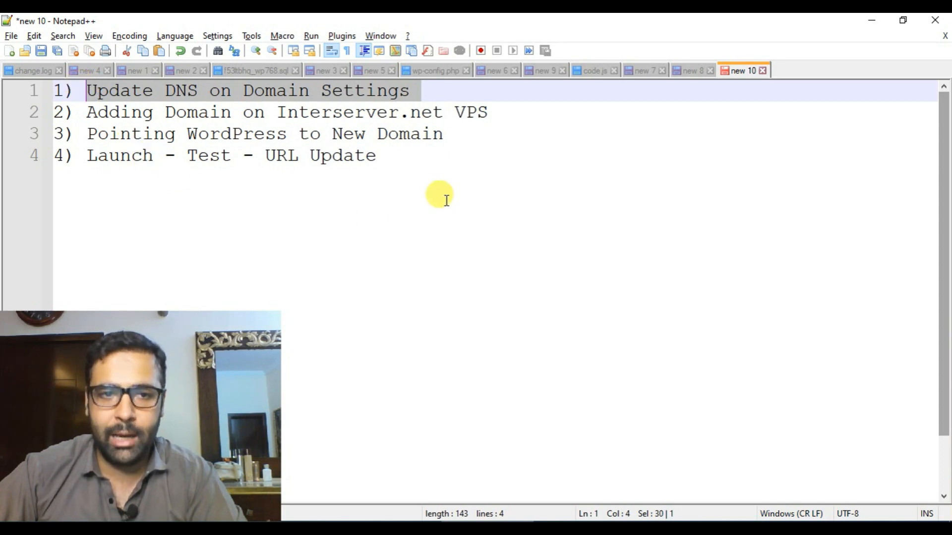
pyautogui.hotkey('alt', 'Tab')
pyautogui.click(208, 50)
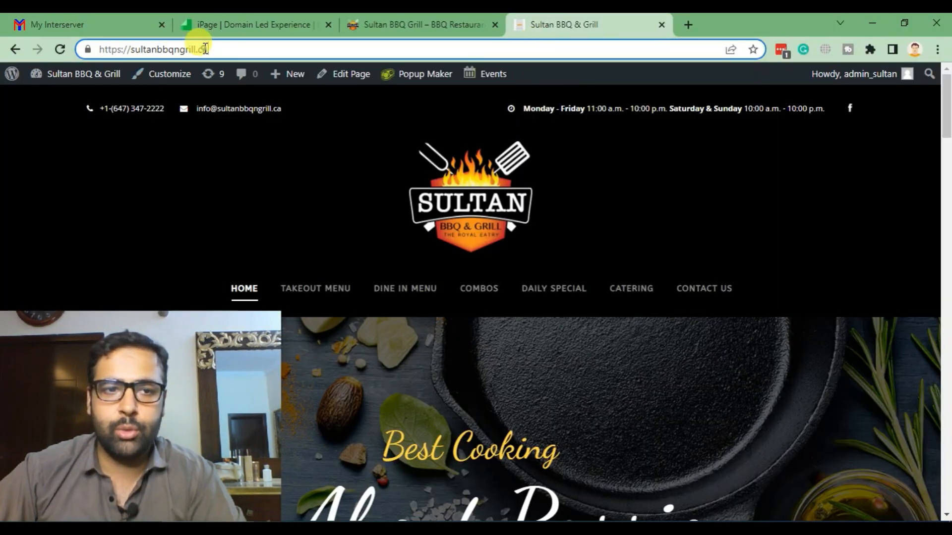
pyautogui.moveTo(208, 49); pyautogui.dragTo(89, 49)
pyautogui.click(212, 49)
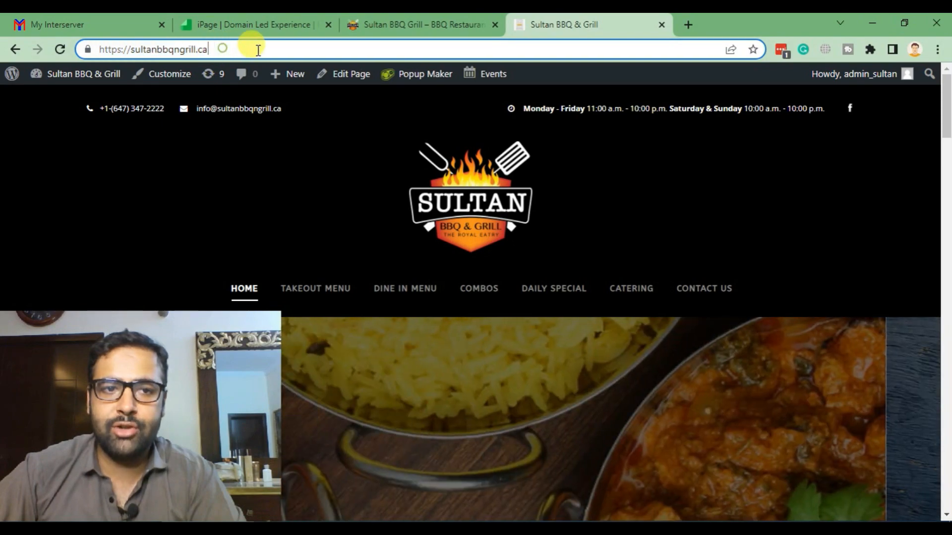
pyautogui.moveTo(251, 49); pyautogui.dragTo(132, 49)
pyautogui.click(391, 24)
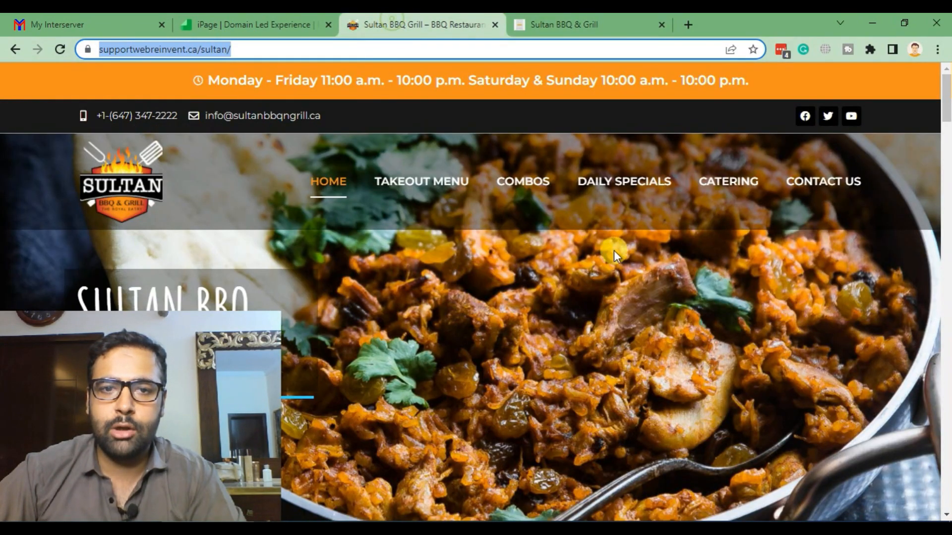
pyautogui.scroll(-15, 569, 218)
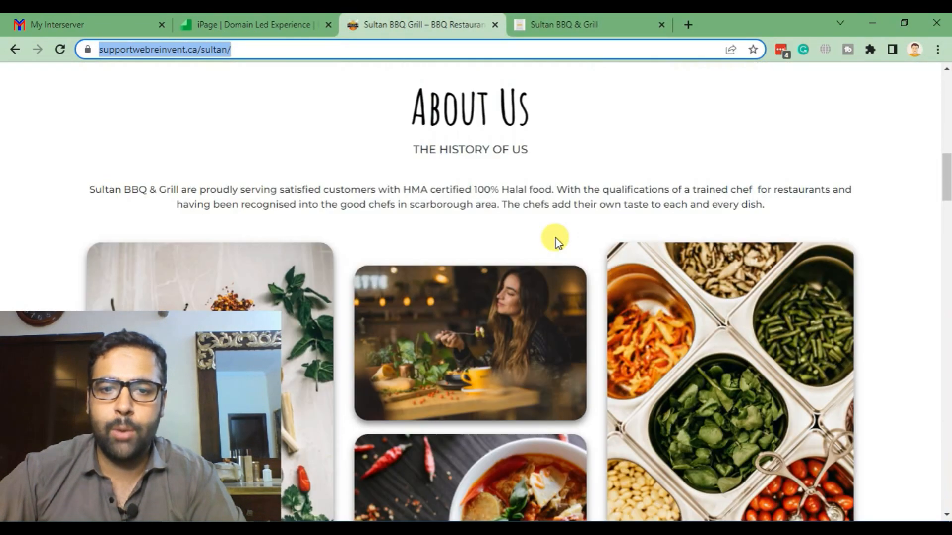
pyautogui.scroll(15, 555, 237)
# - Highlight the DNS update step again and the host Interserver.net in plan step 2
pyautogui.click(475, 528)
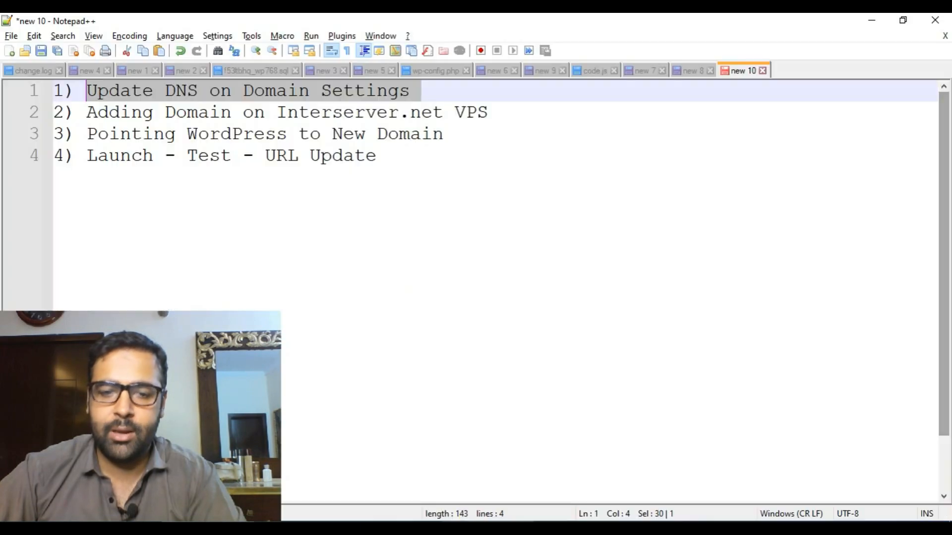
pyautogui.click(240, 125)
pyautogui.moveTo(409, 91); pyautogui.dragTo(496, 121)
pyautogui.moveTo(276, 113)
pyautogui.mouseDown()
pyautogui.moveTo(495, 119)
pyautogui.moveTo(404, 102)
pyautogui.moveTo(292, 111)
pyautogui.mouseUp()
pyautogui.click(477, 133)
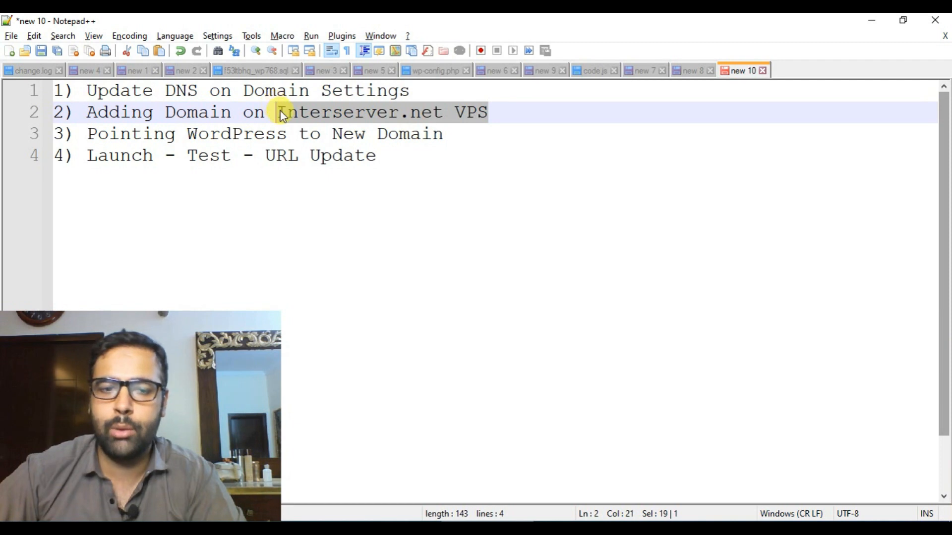
pyautogui.click(282, 111)
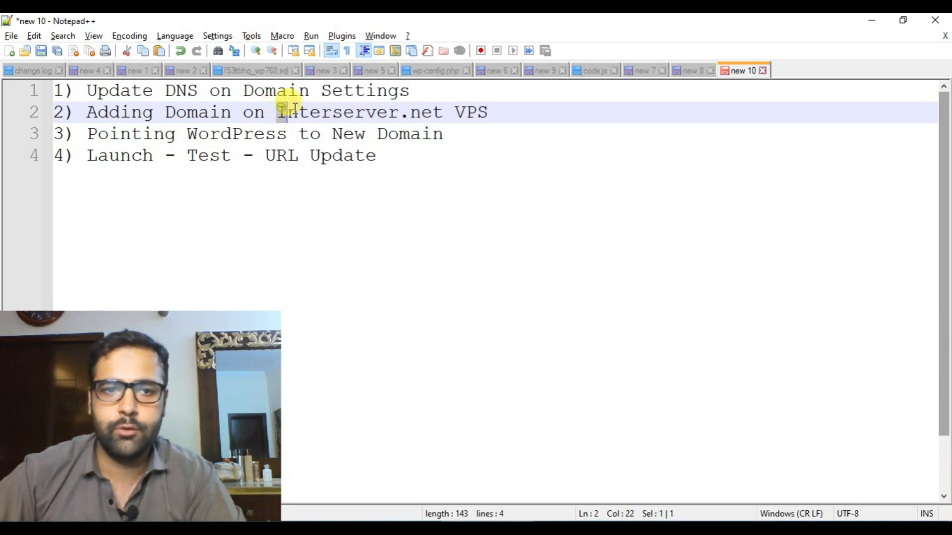
pyautogui.moveTo(295, 108); pyautogui.dragTo(436, 110)
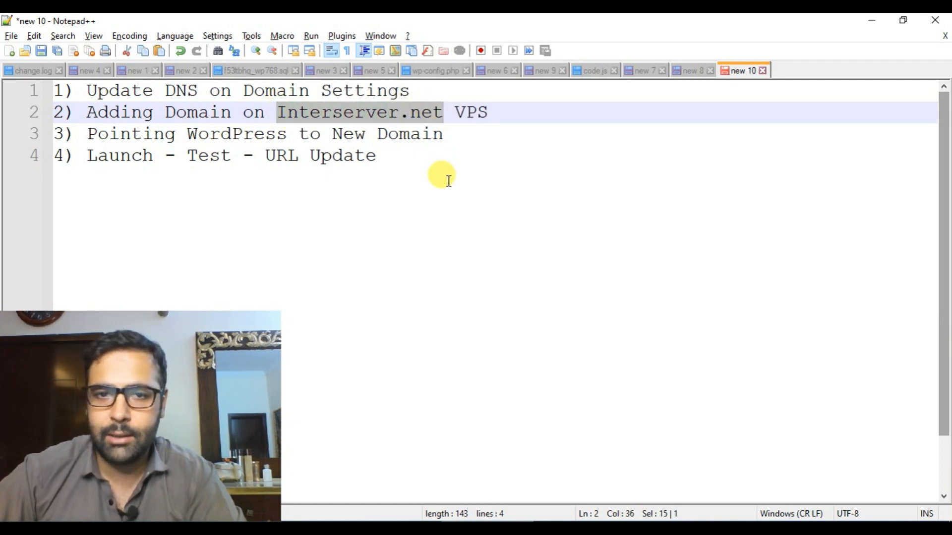
# - Show the InterServer account dashboard alongside the old site and the new-domain site
pyautogui.hotkey('alt', 'Tab')
pyautogui.click(81, 19)
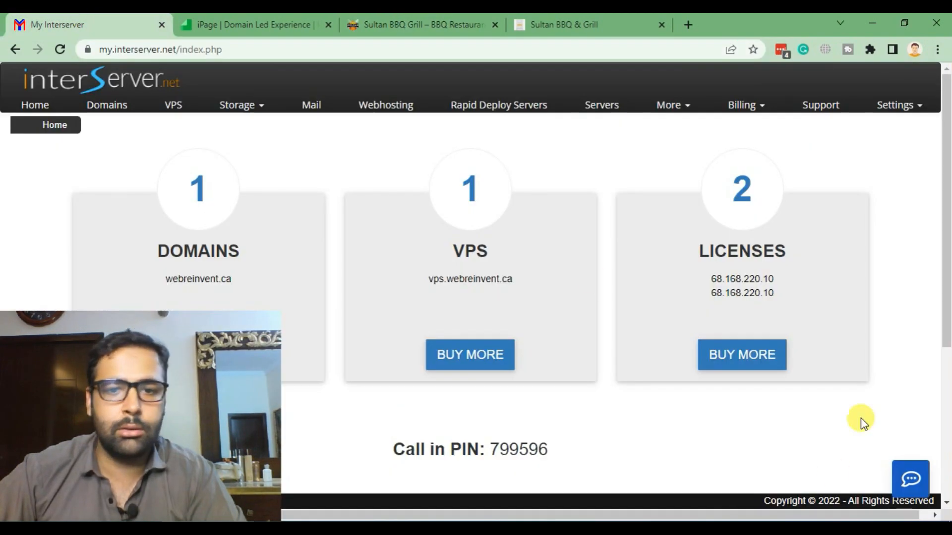
pyautogui.scroll(-5, 556, 195)
pyautogui.scroll(5, 560, 208)
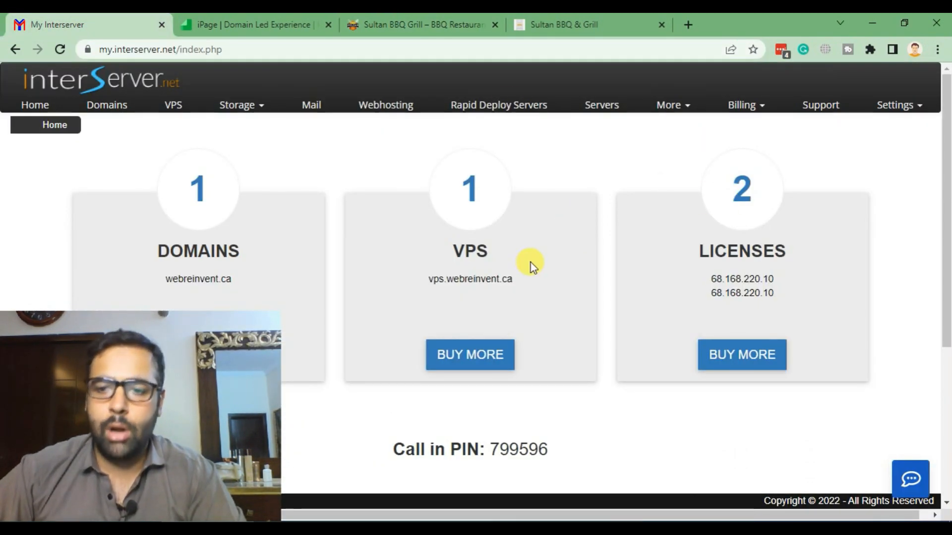
pyautogui.click(461, 24)
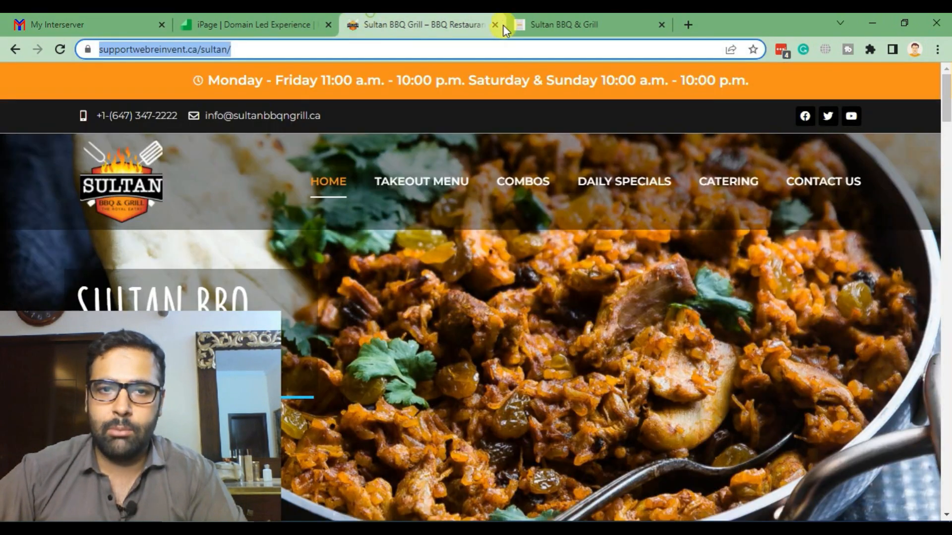
pyautogui.click(575, 20)
# - Highlight plan step 3, 'Pointing WordPress to New Domain', and the new domain sultanbbqngrill.ca
pyautogui.hotkey('alt', 'Tab')
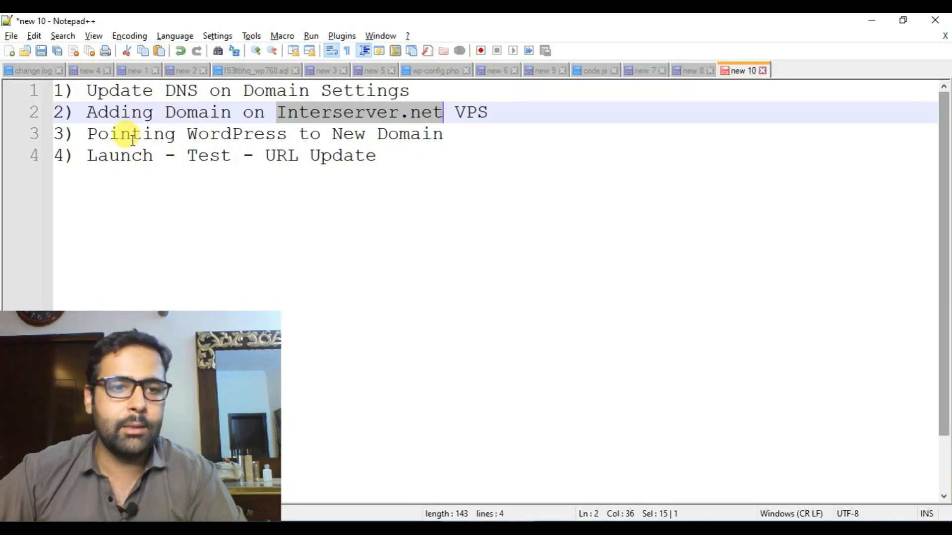
pyautogui.click(131, 139)
pyautogui.moveTo(448, 141); pyautogui.dragTo(89, 136)
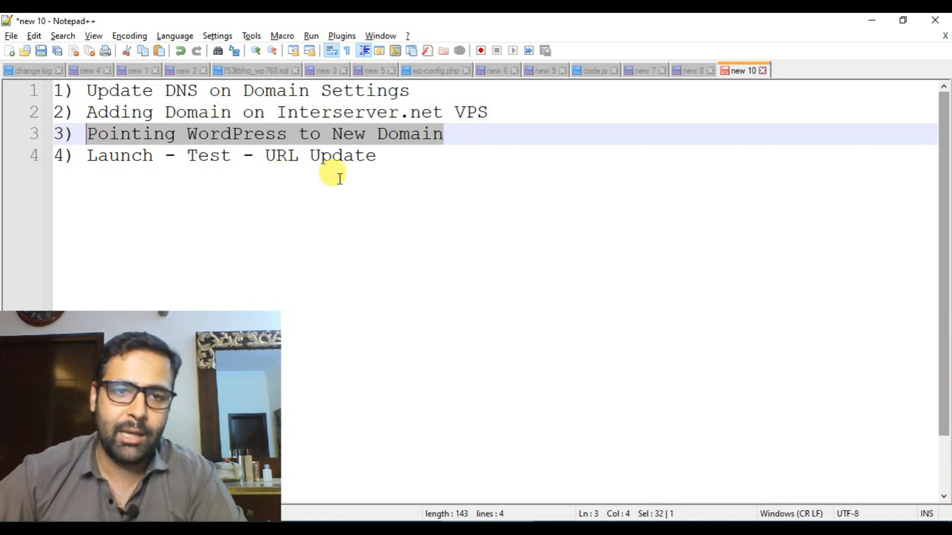
pyautogui.hotkey('alt', 'Tab')
pyautogui.click(240, 47)
pyautogui.click(288, 50)
pyautogui.moveTo(288, 50); pyautogui.dragTo(132, 48)
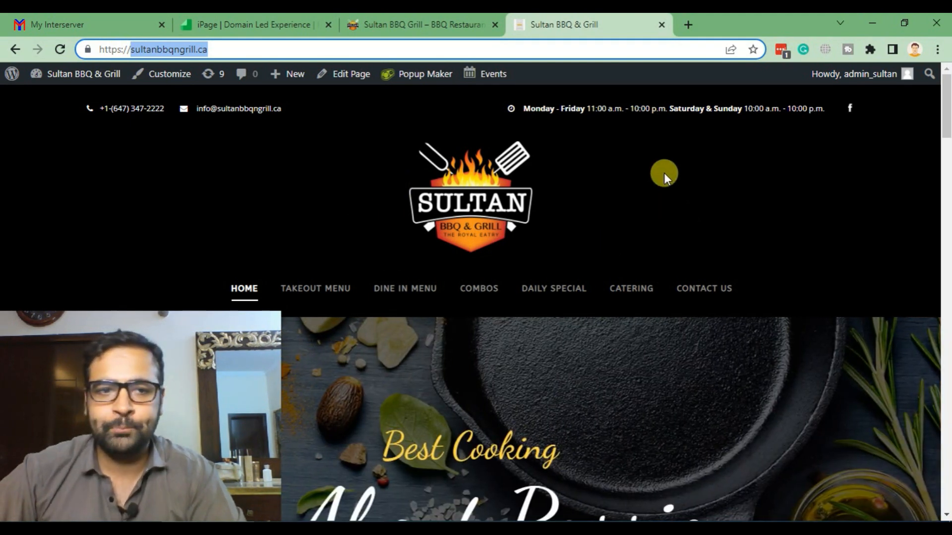
# - Highlight plan step 4, 'Launch - Test - URL Update', and its word Test
pyautogui.hotkey('alt', 'Tab')
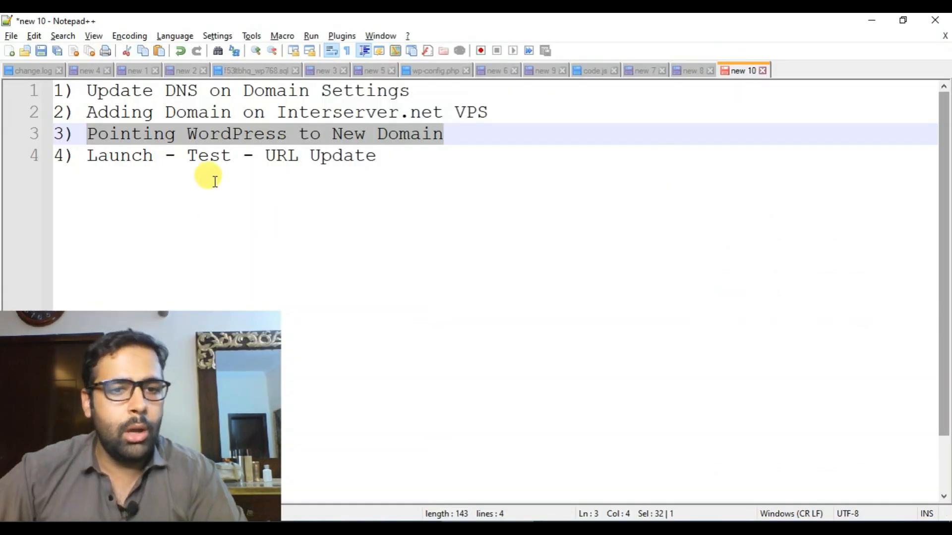
pyautogui.moveTo(87, 157); pyautogui.dragTo(405, 156)
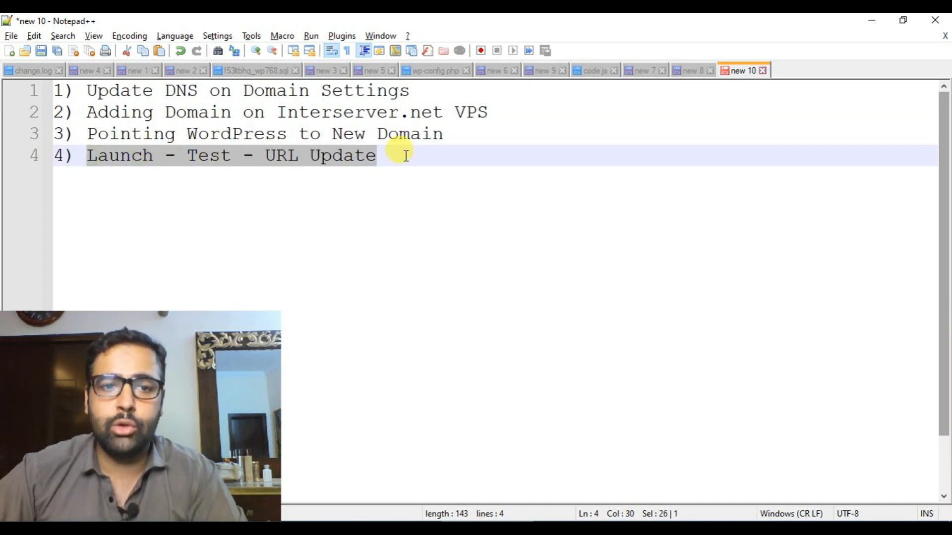
pyautogui.click(408, 169)
pyautogui.moveTo(204, 157); pyautogui.dragTo(391, 154)
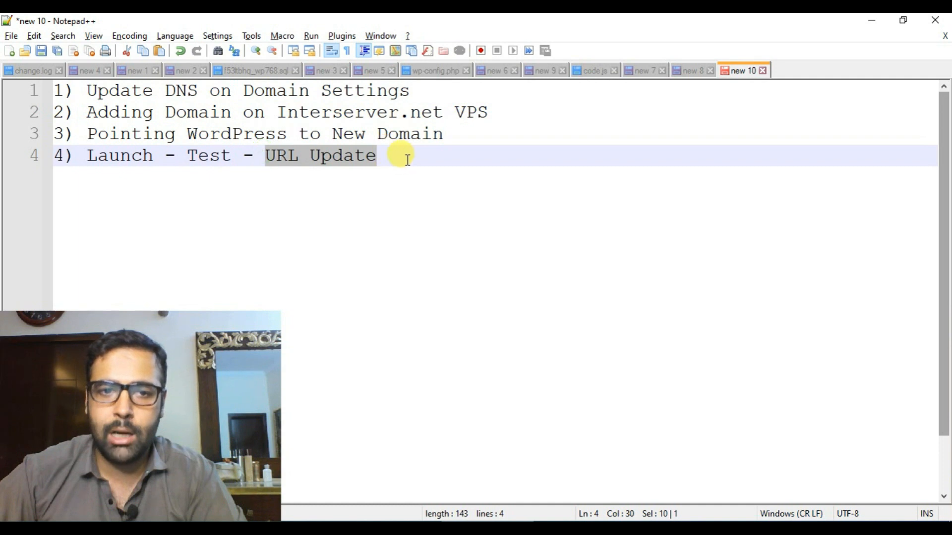
# - Add a new line under step 4 reading '5) Add Google Search Console'
pyautogui.click(407, 158)
pyautogui.press('Return')
pyautogui.write('5 Add S')
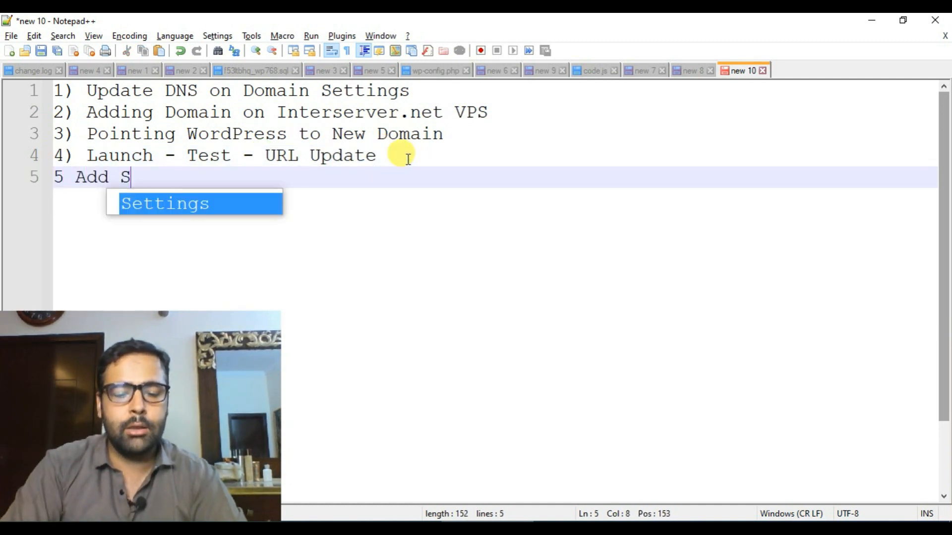
pyautogui.press('BackSpace')
pyautogui.write('G')
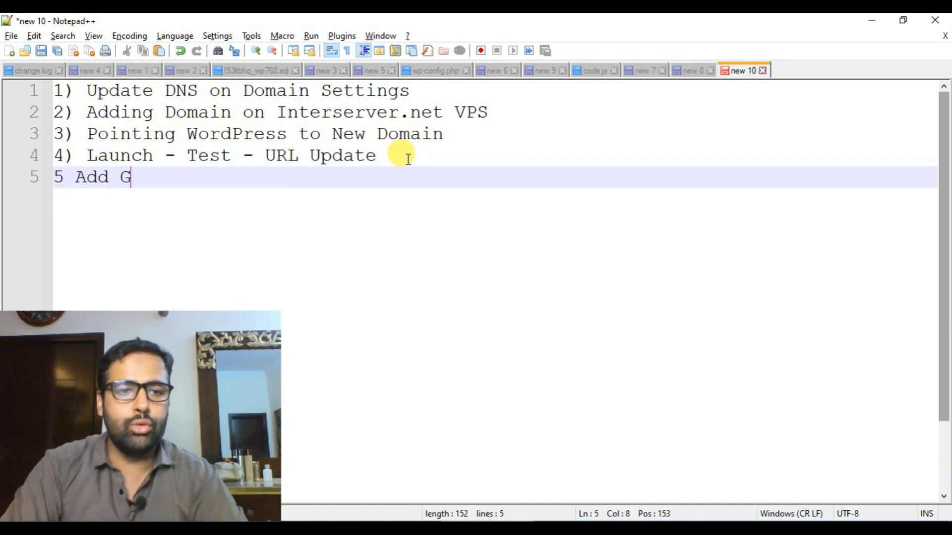
pyautogui.write('oogle Search Console')
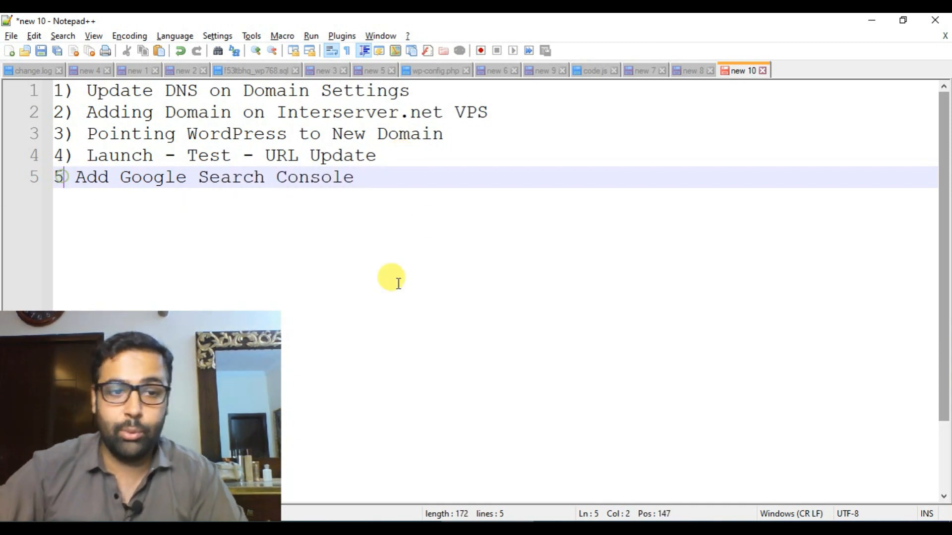
pyautogui.write(')')
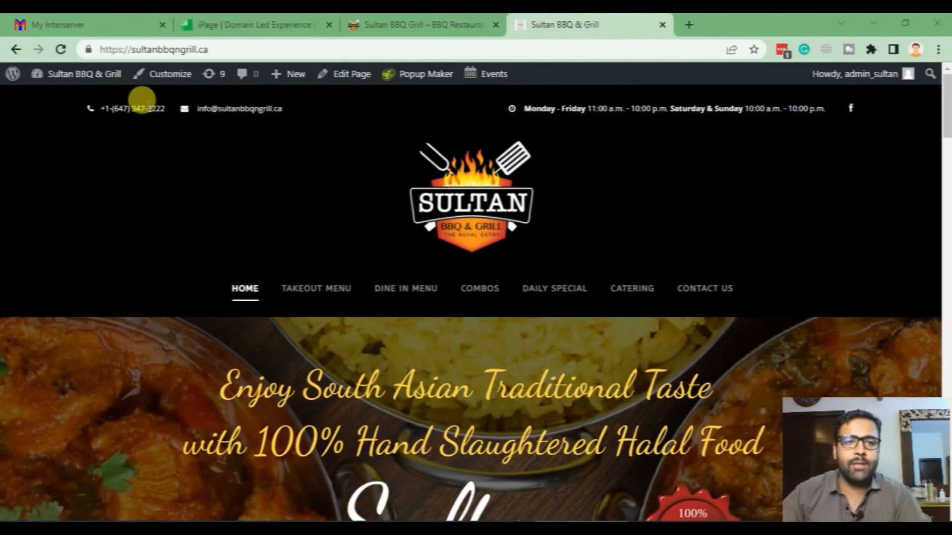
# - Check the live site's domain sultanbbqngrill.ca against its iPage domain summary page
pyautogui.click(168, 49)
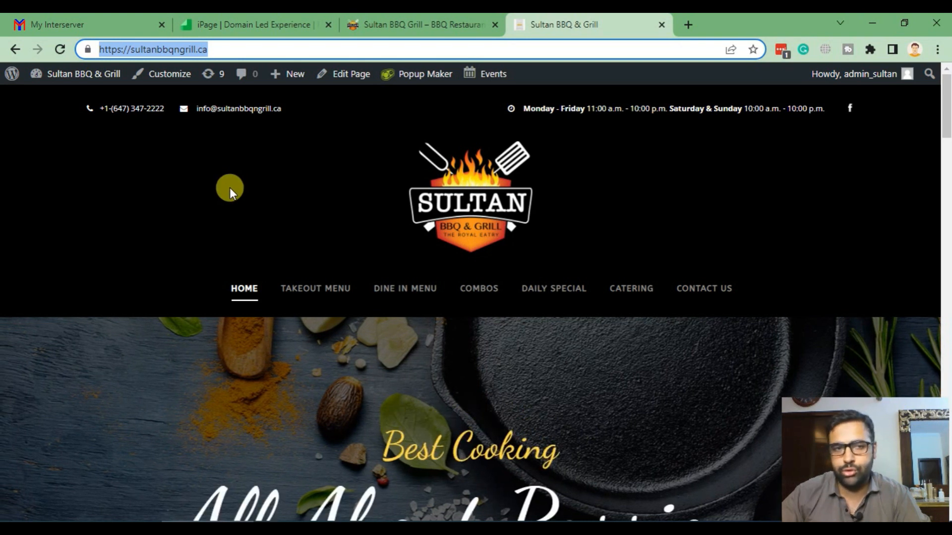
pyautogui.click(261, 24)
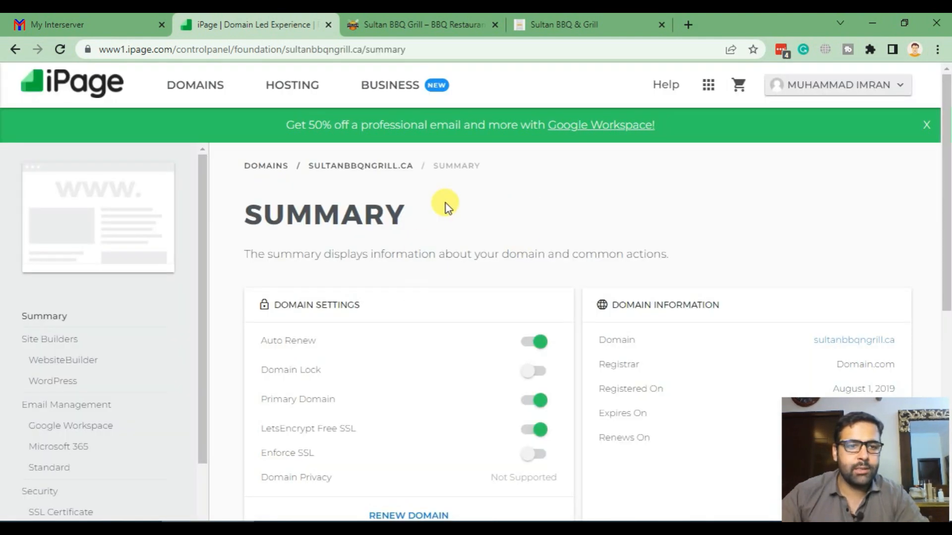
pyautogui.scroll(-3, 446, 209)
pyautogui.scroll(-5, 432, 231)
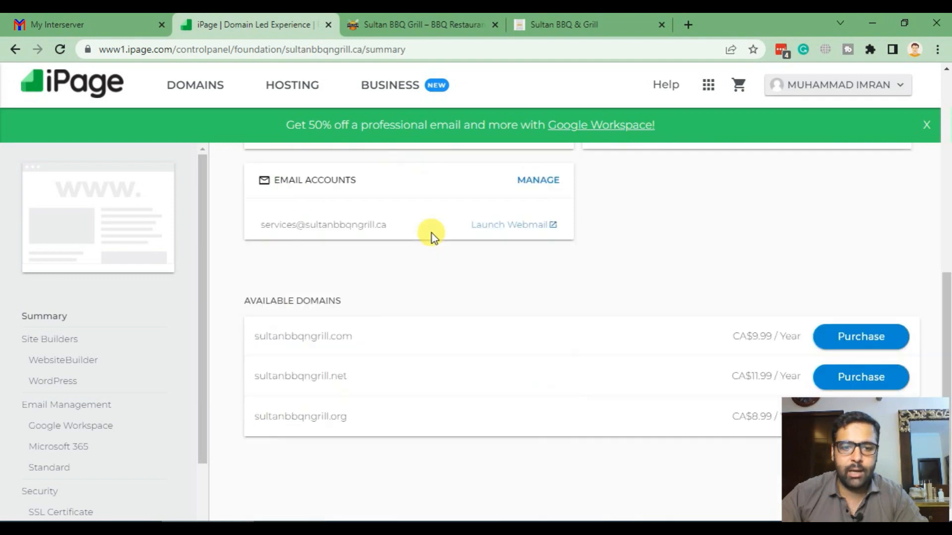
pyautogui.click(592, 21)
pyautogui.click(271, 50)
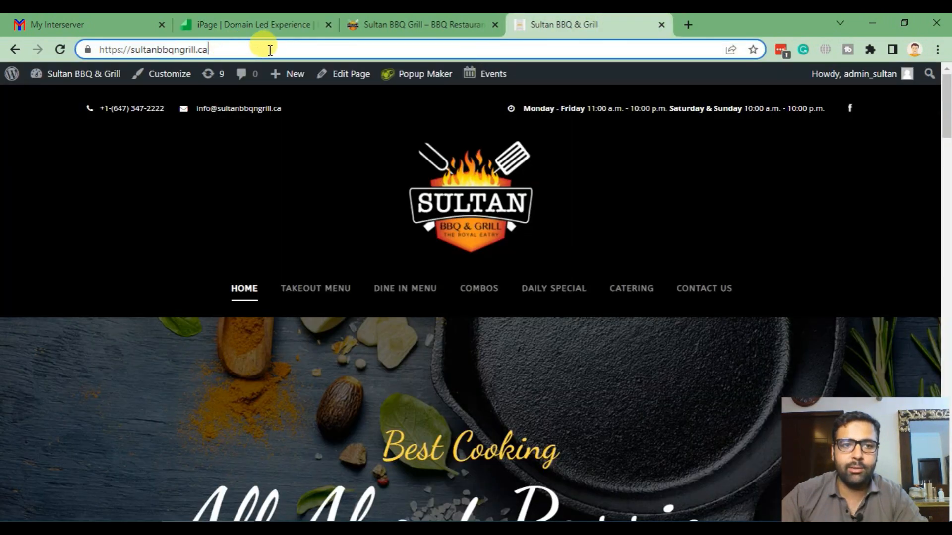
pyautogui.moveTo(270, 50); pyautogui.dragTo(131, 48)
pyautogui.hotkey('ctrl', 'c')
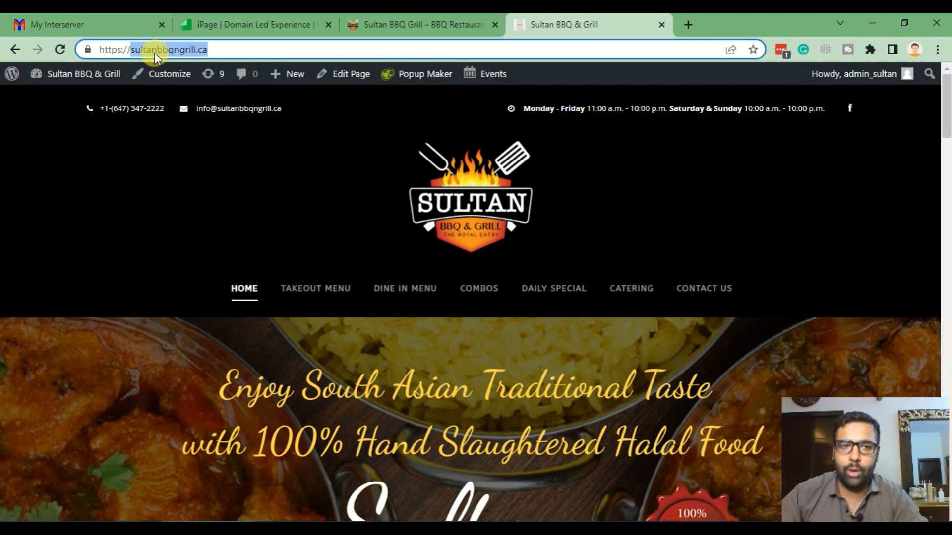
pyautogui.click(237, 24)
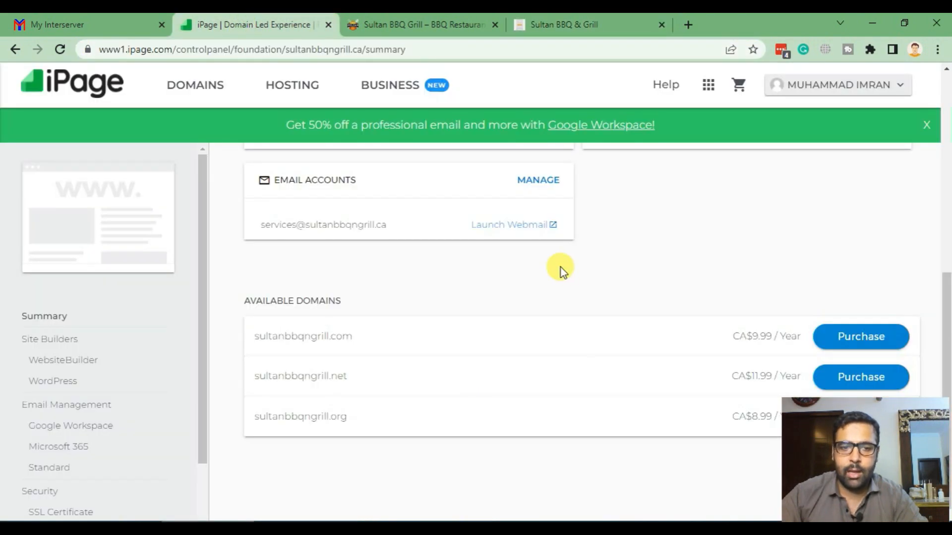
pyautogui.scroll(2, 560, 277)
pyautogui.scroll(-4, 43, 312)
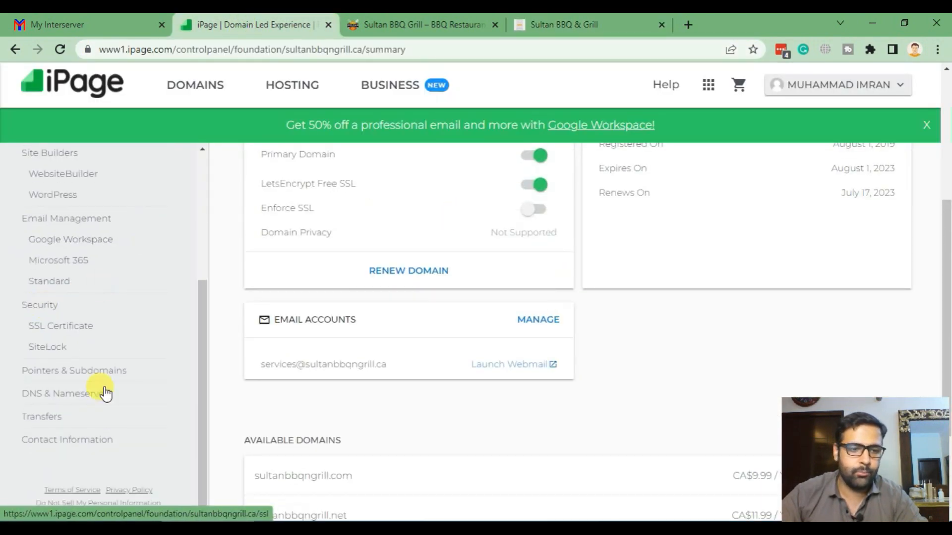
# - Replace sultanbbqngrill.ca's iPage nameservers with cdns1, cdns2 and cdns3.interserver.net
pyautogui.click(54, 396)
pyautogui.scroll(-3, 654, 192)
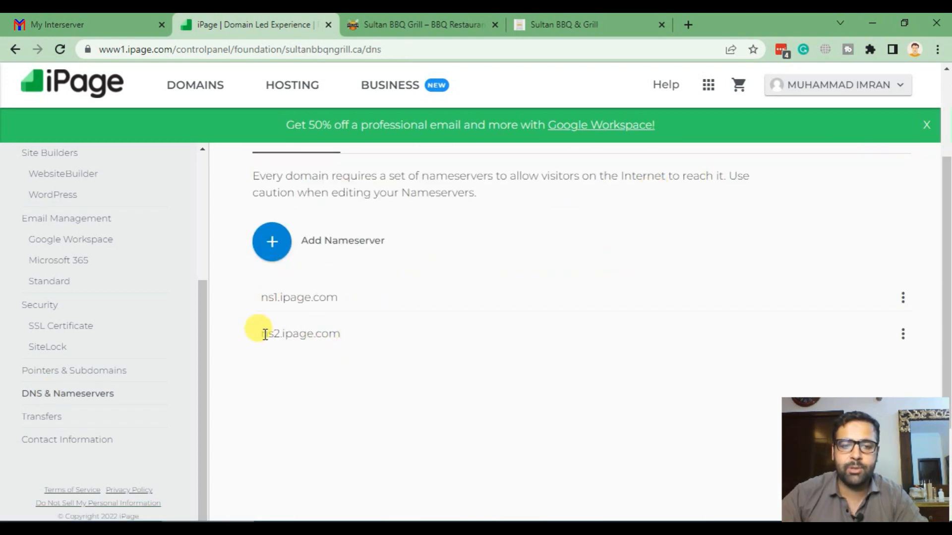
pyautogui.click(902, 297)
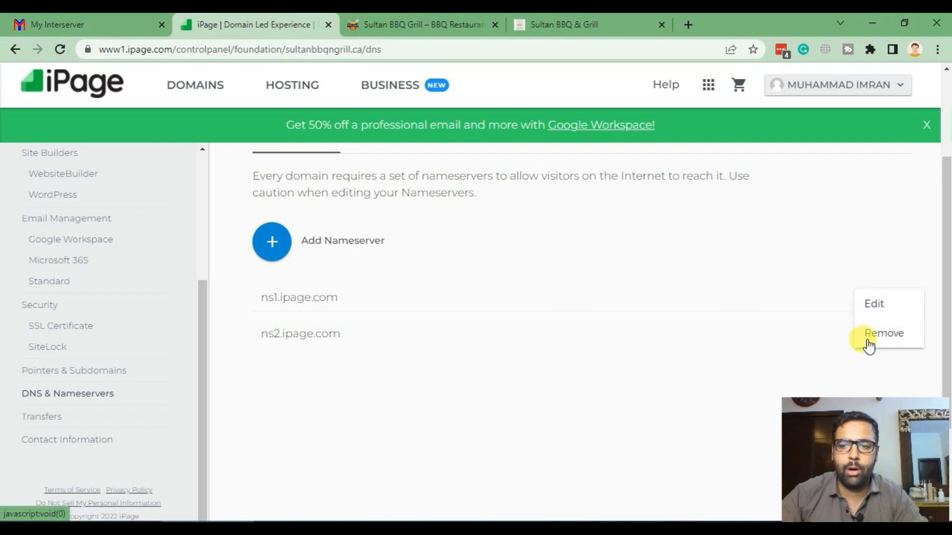
pyautogui.click(871, 304)
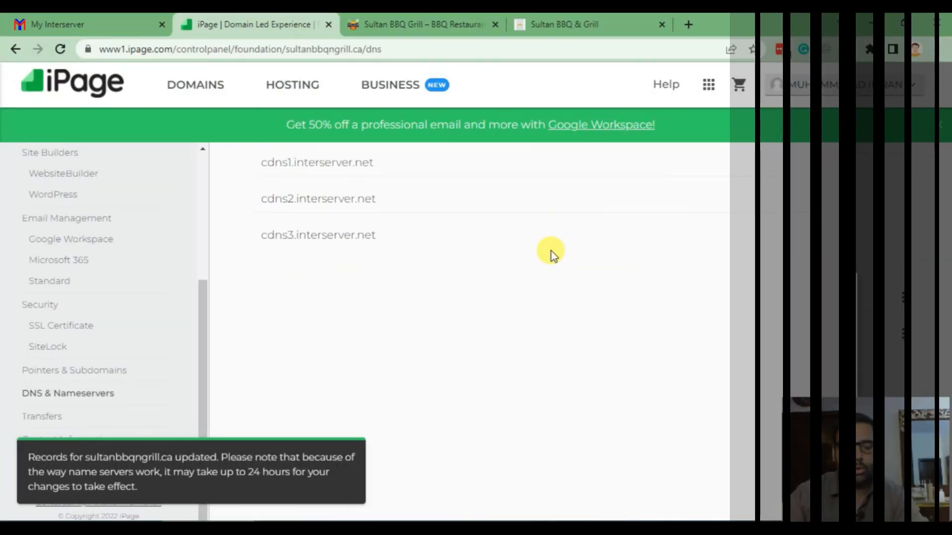
pyautogui.scroll(4, 559, 293)
pyautogui.scroll(4, 89, 357)
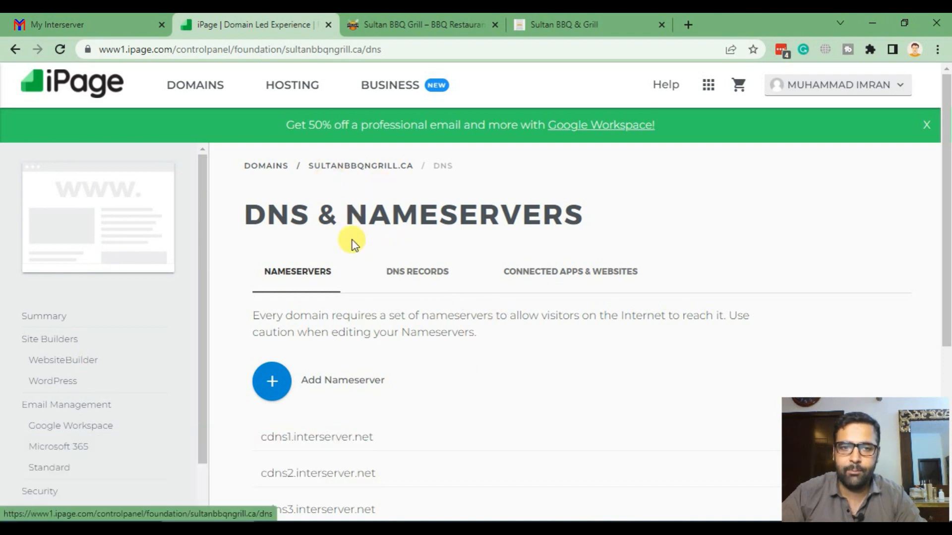
pyautogui.scroll(-3, 438, 281)
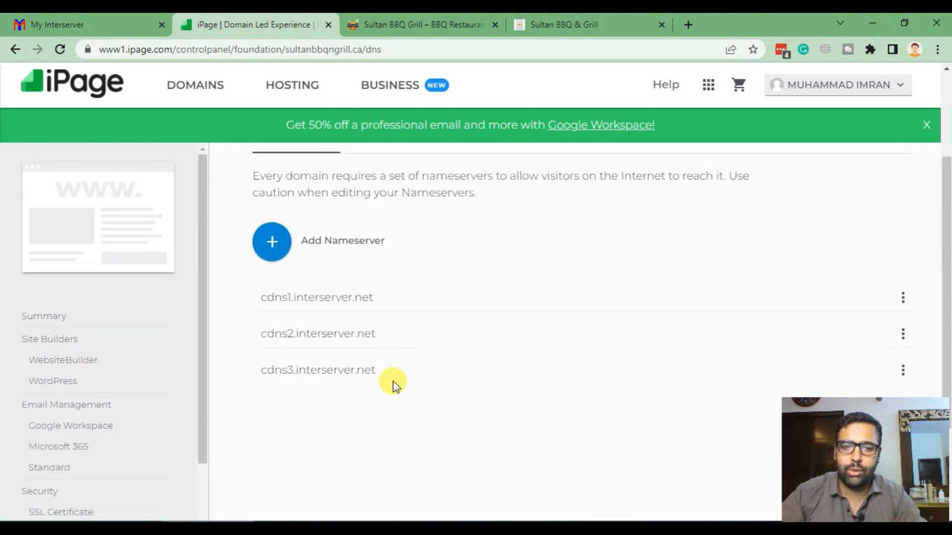
pyautogui.moveTo(380, 375); pyautogui.dragTo(259, 303)
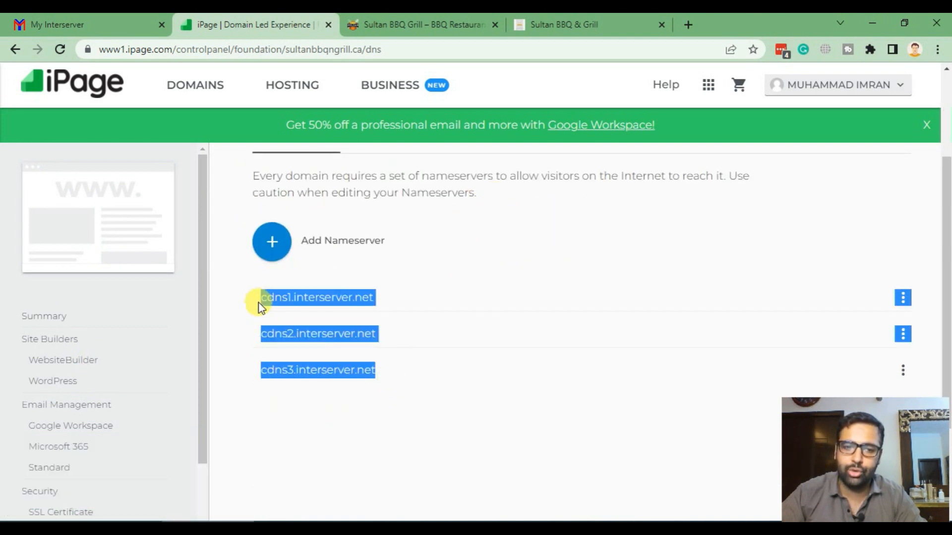
pyautogui.click(397, 398)
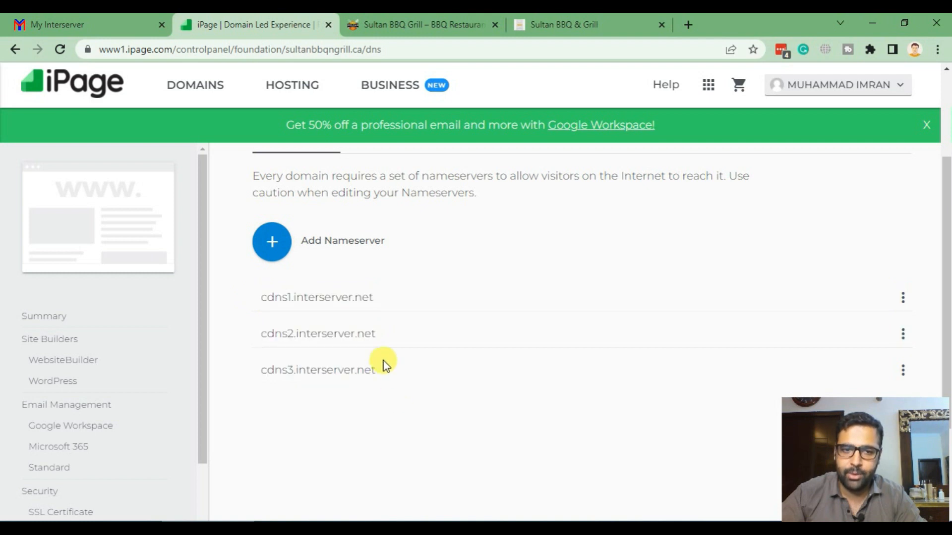
pyautogui.click(96, 25)
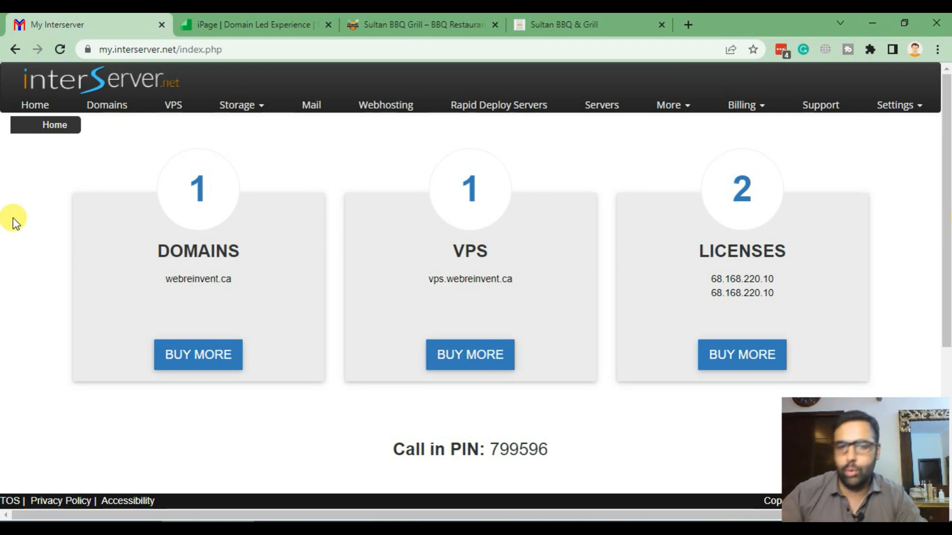
# - Open InterServer's DNS Manager from the additional services list
pyautogui.scroll(-5, 20, 224)
pyautogui.scroll(5, 3, 226)
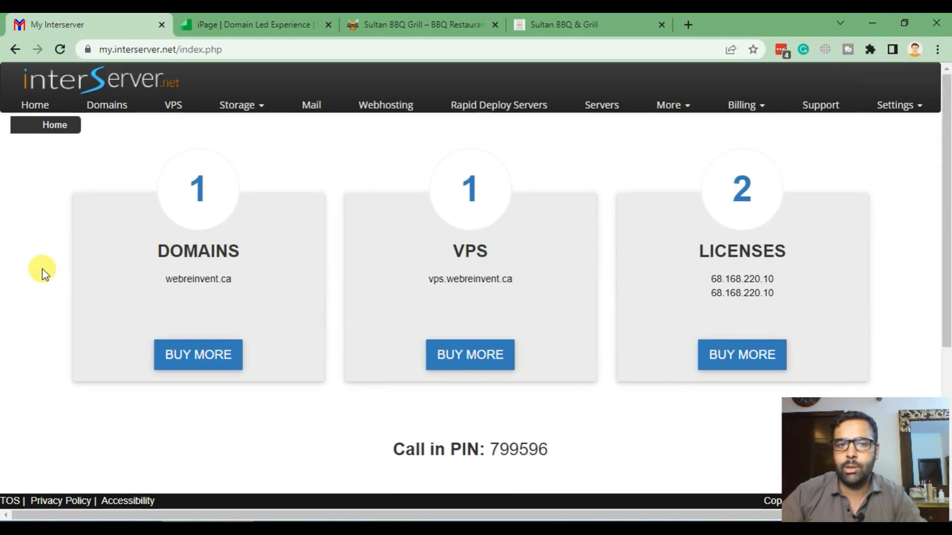
pyautogui.click(674, 105)
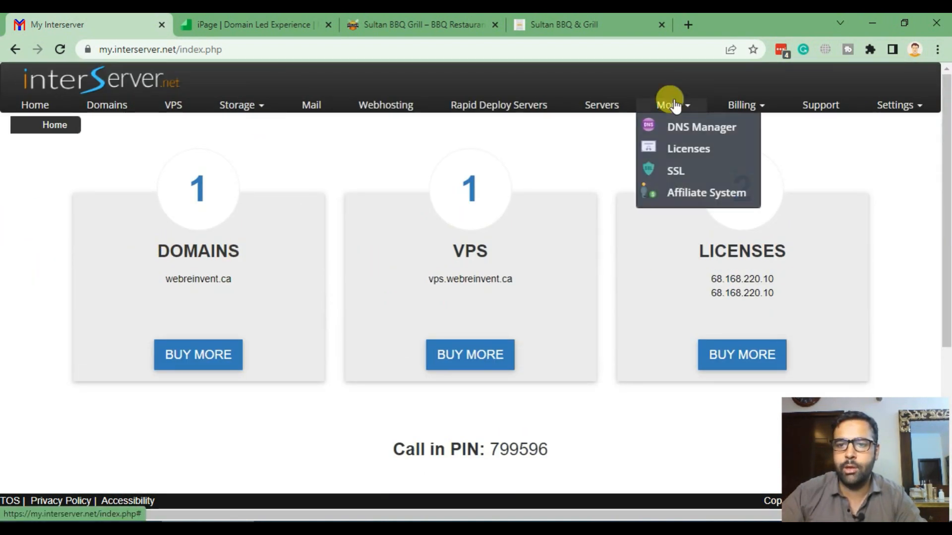
pyautogui.click(711, 129)
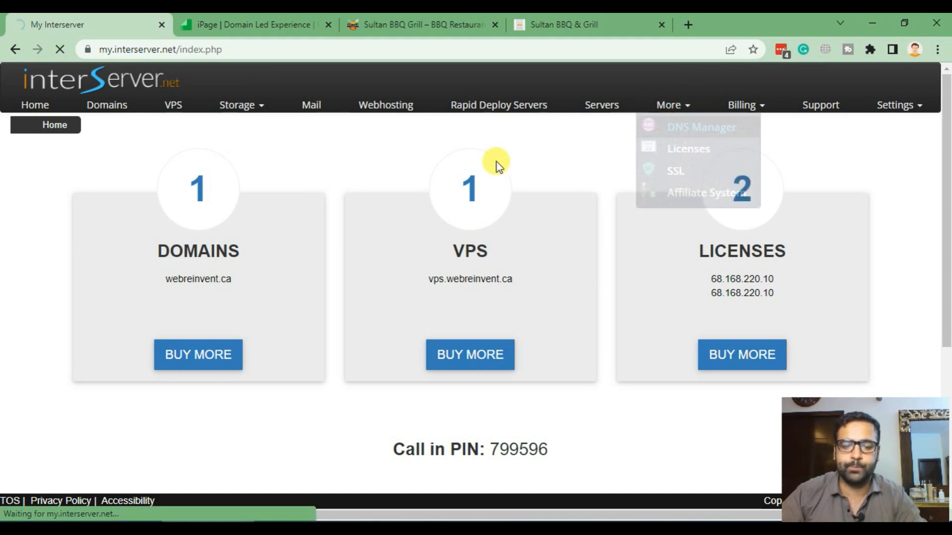
pyautogui.scroll(-15, 497, 198)
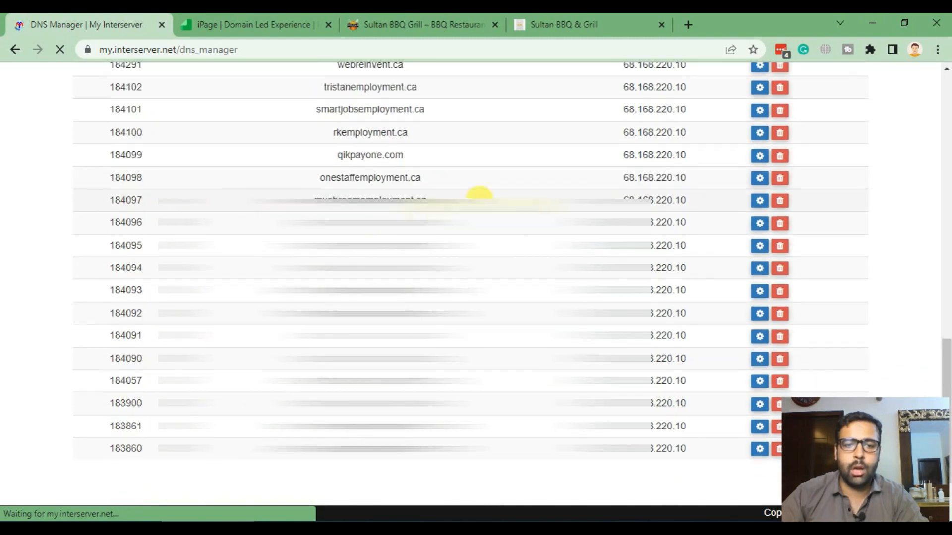
pyautogui.scroll(15, 545, 300)
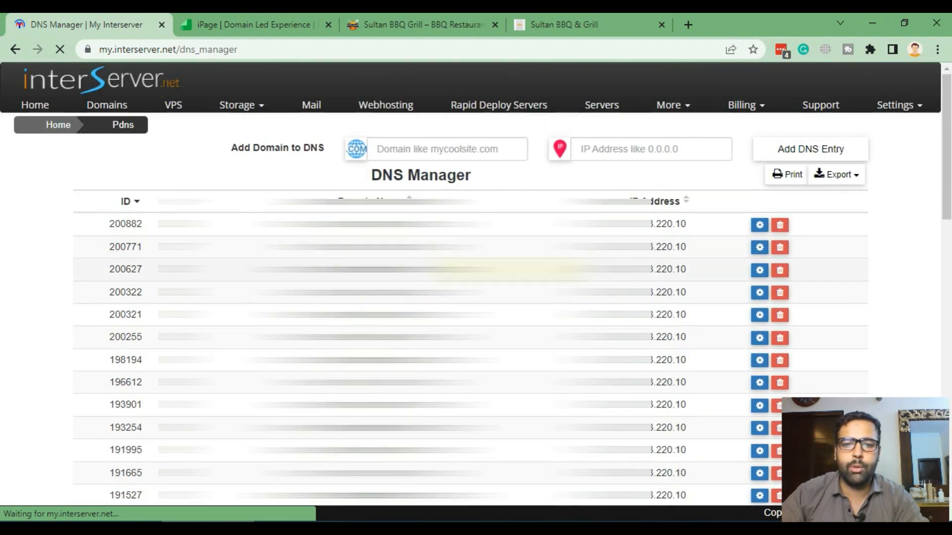
# - Add a DNS entry for sultanbbqngrill.ca pointing to the server's IP and check the new row
pyautogui.click(565, 26)
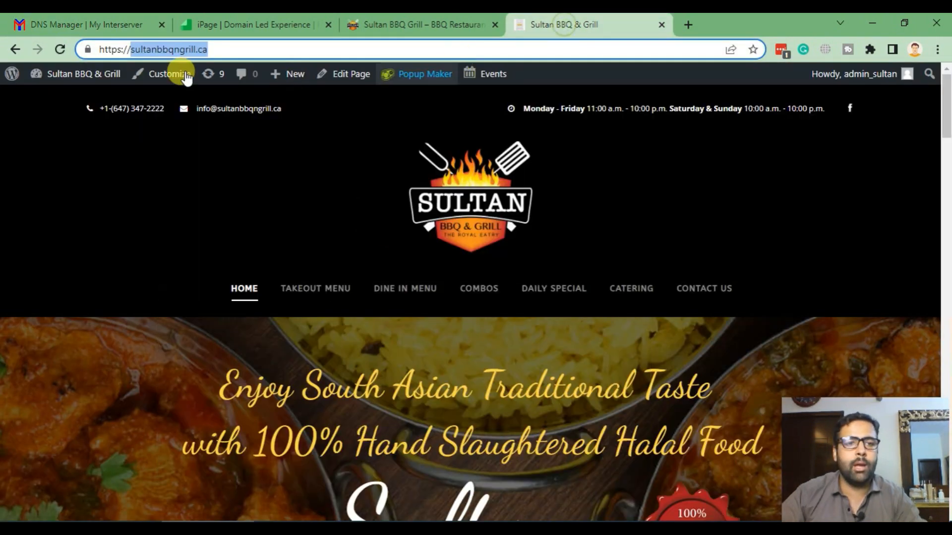
pyautogui.click(127, 25)
pyautogui.click(419, 148)
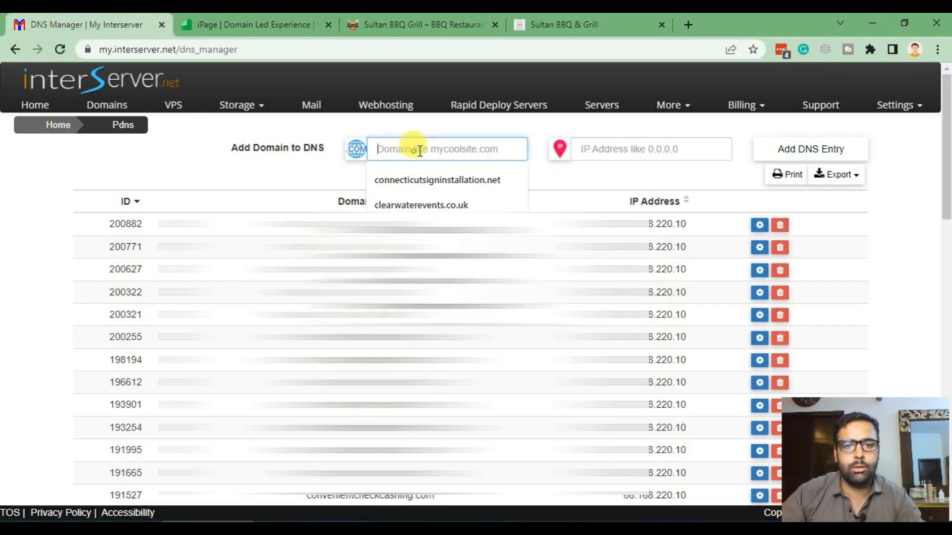
pyautogui.hotkey('ctrl', 'v')
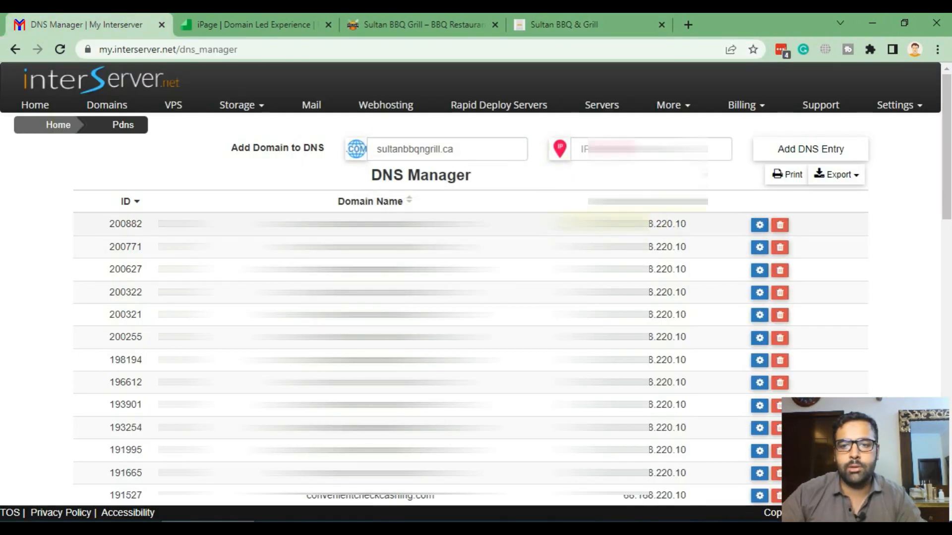
pyautogui.moveTo(623, 224); pyautogui.dragTo(699, 228)
pyautogui.click(709, 152)
pyautogui.hotkey('ctrl', 'v')
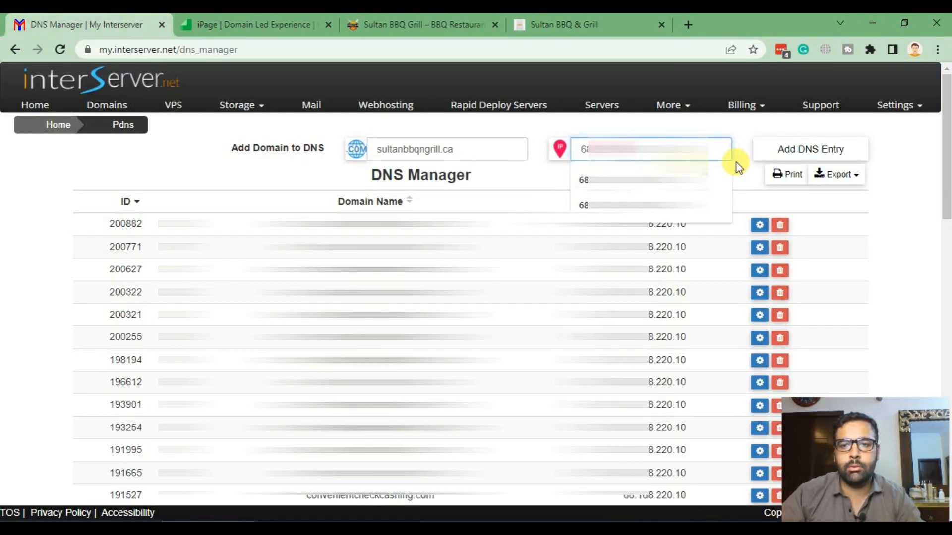
pyautogui.click(746, 179)
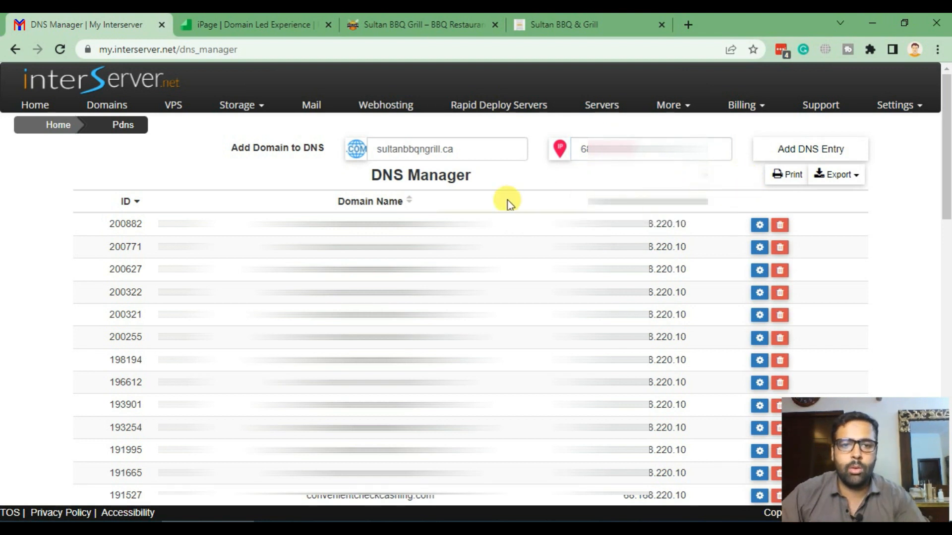
pyautogui.click(809, 151)
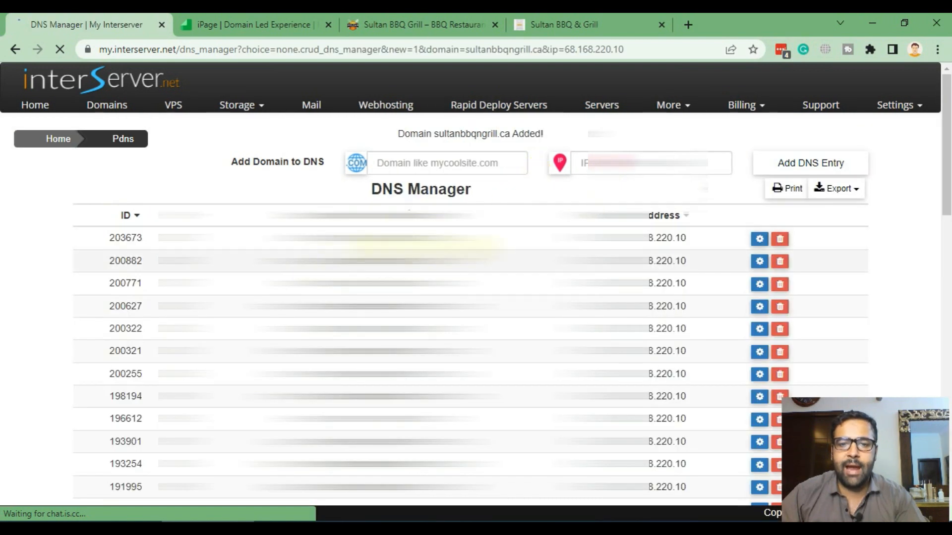
pyautogui.moveTo(412, 238); pyautogui.dragTo(332, 237)
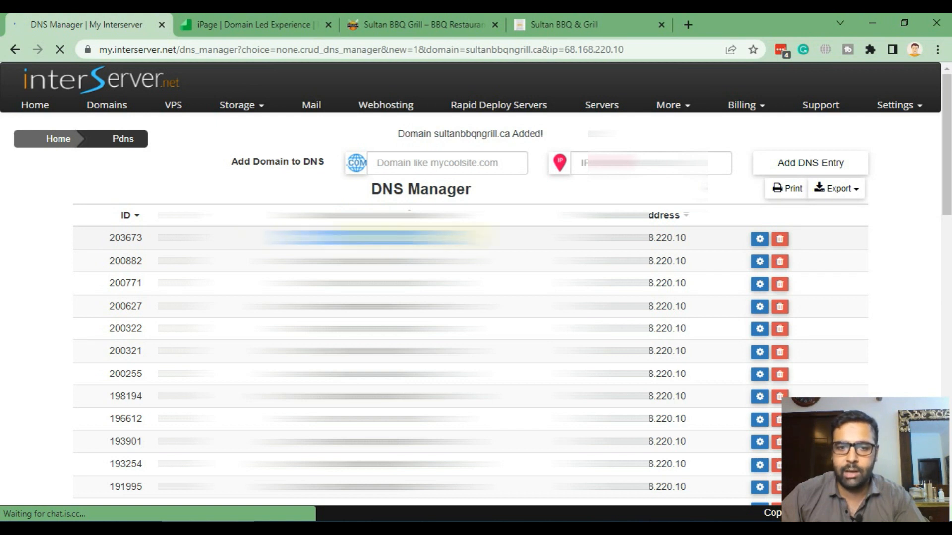
pyautogui.doubleClick(696, 241)
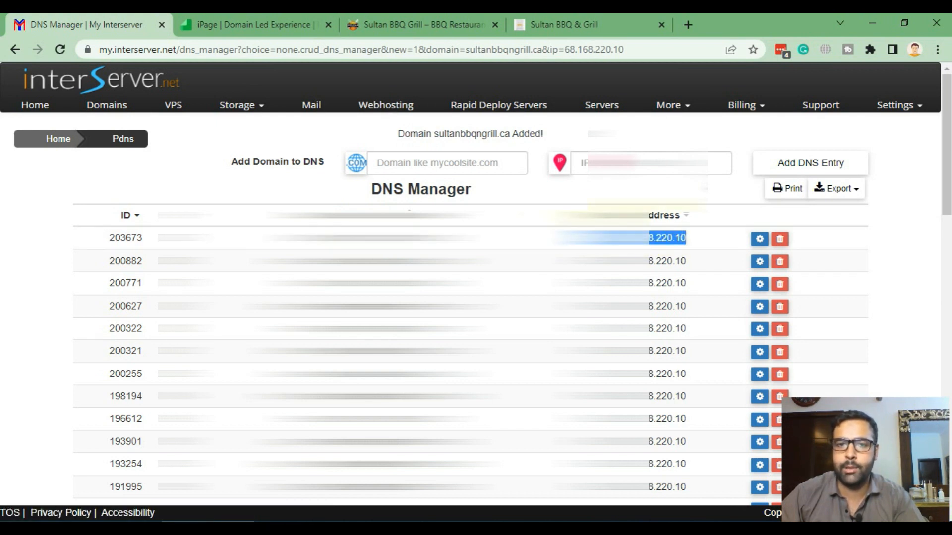
pyautogui.click(585, 199)
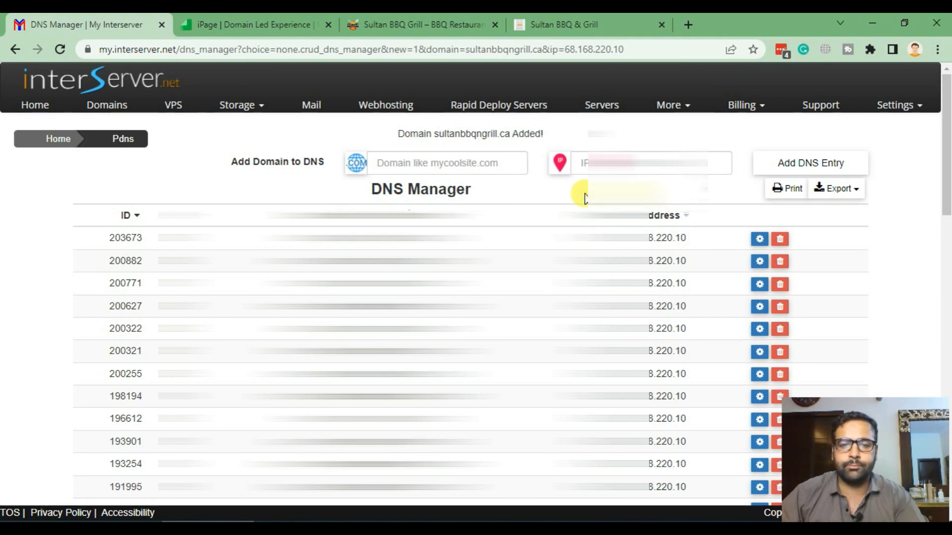
# - Go to dnschecker.org in a new browser tab
pyautogui.click(689, 26)
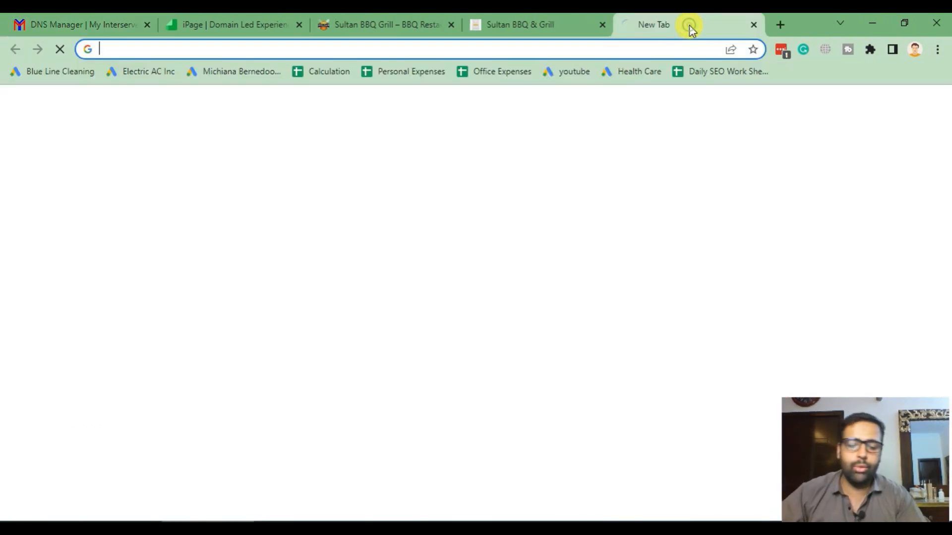
pyautogui.write('dnschk')
pyautogui.press('Return')
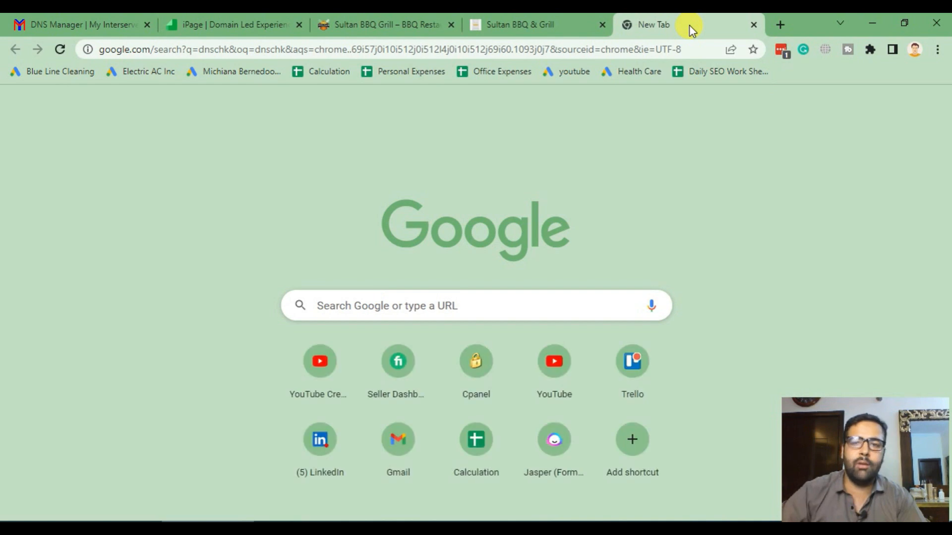
pyautogui.click(650, 52)
pyautogui.write('dnsh')
pyautogui.press('BackSpace')
pyautogui.press('BackSpace')
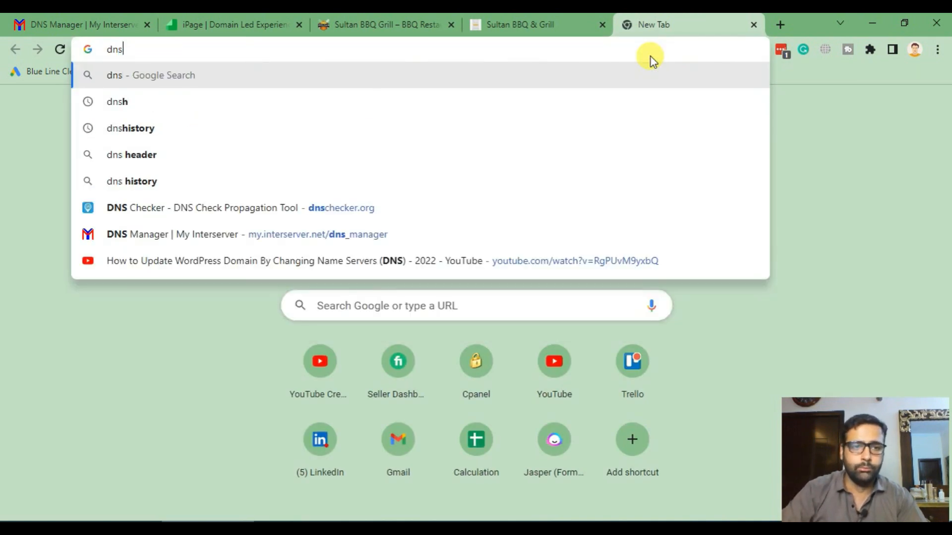
pyautogui.write('sch')
pyautogui.press('Return')
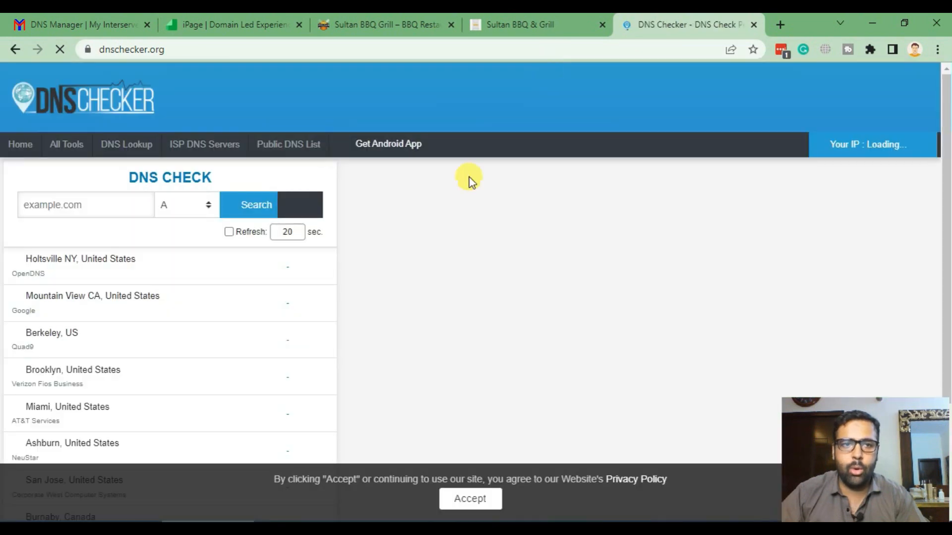
# - Set up an NS record lookup for sultanbbqngrill.ca
pyautogui.click(532, 25)
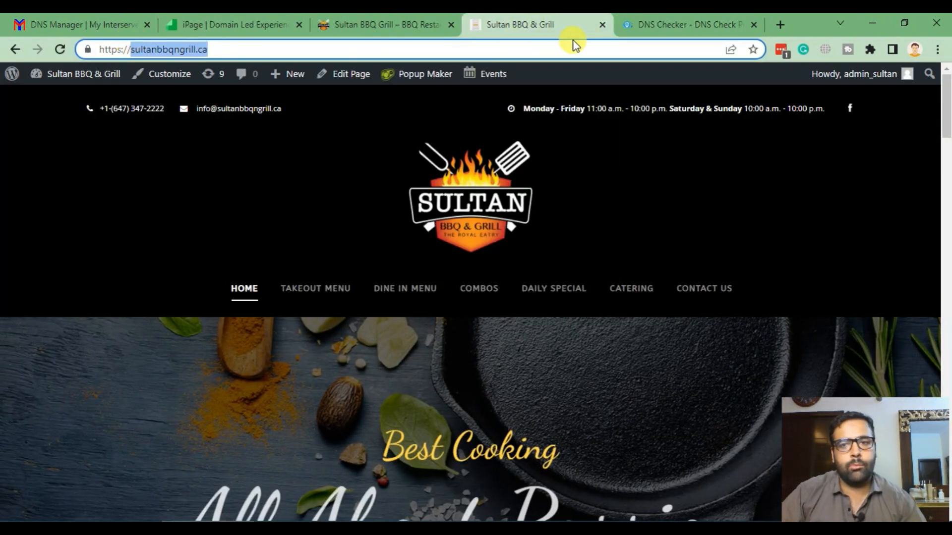
pyautogui.click(687, 24)
pyautogui.click(85, 210)
pyautogui.write('sultanbbqngrill.ca')
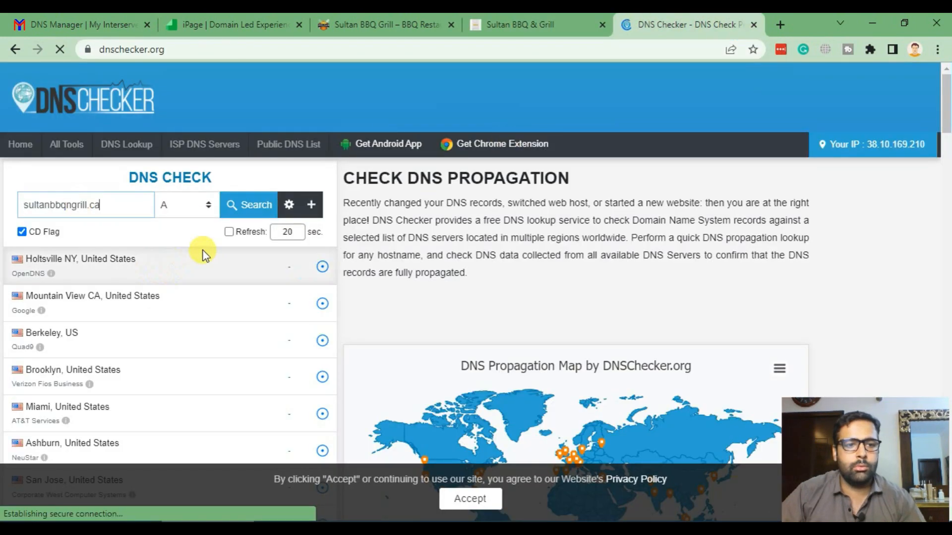
pyautogui.click(187, 205)
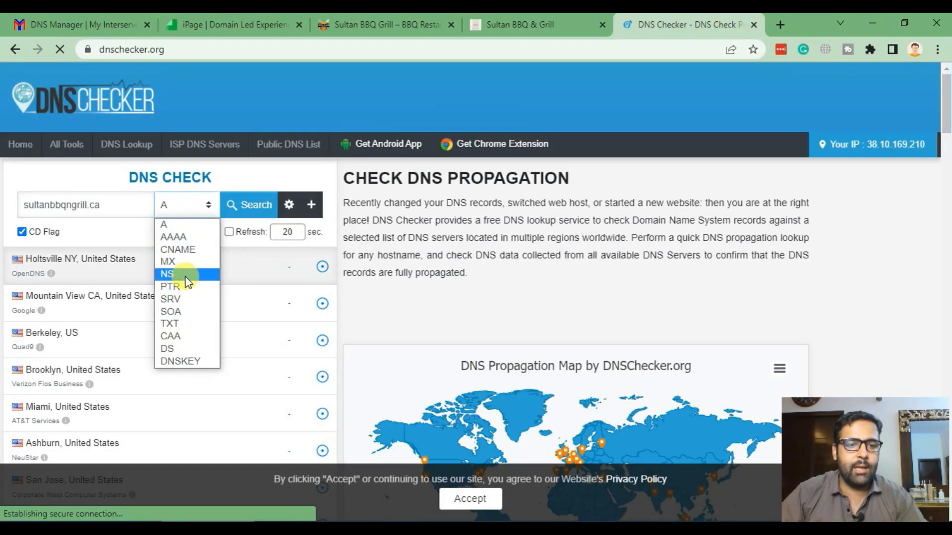
pyautogui.click(172, 275)
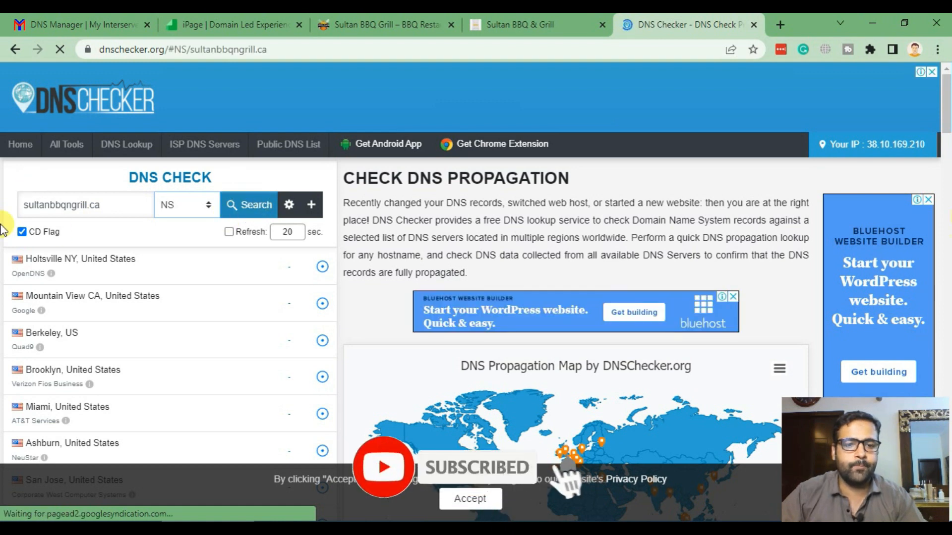
# - Review resolvers returning interserver.net versus ipage.com name servers, then rerun the NS lookup
pyautogui.scroll(-5, 117, 323)
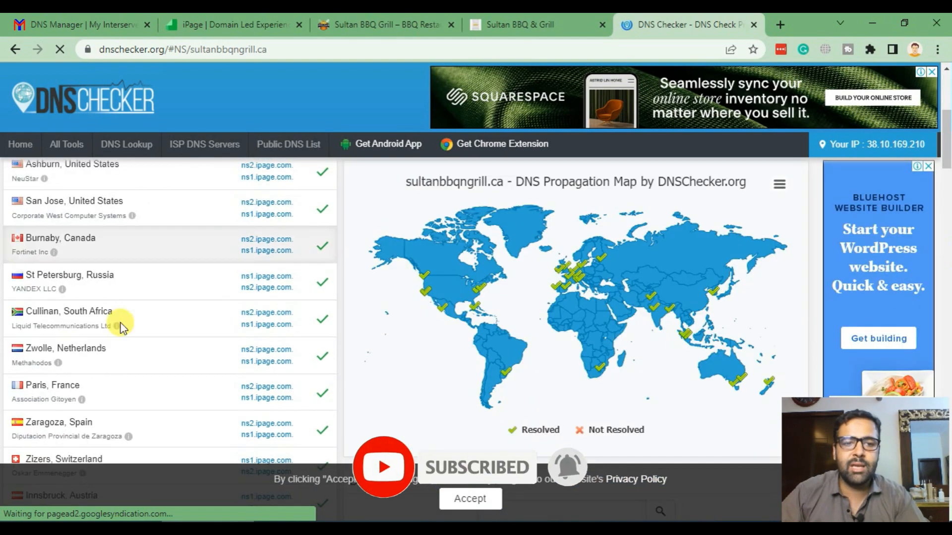
pyautogui.scroll(-5, 158, 327)
pyautogui.scroll(-10, 159, 335)
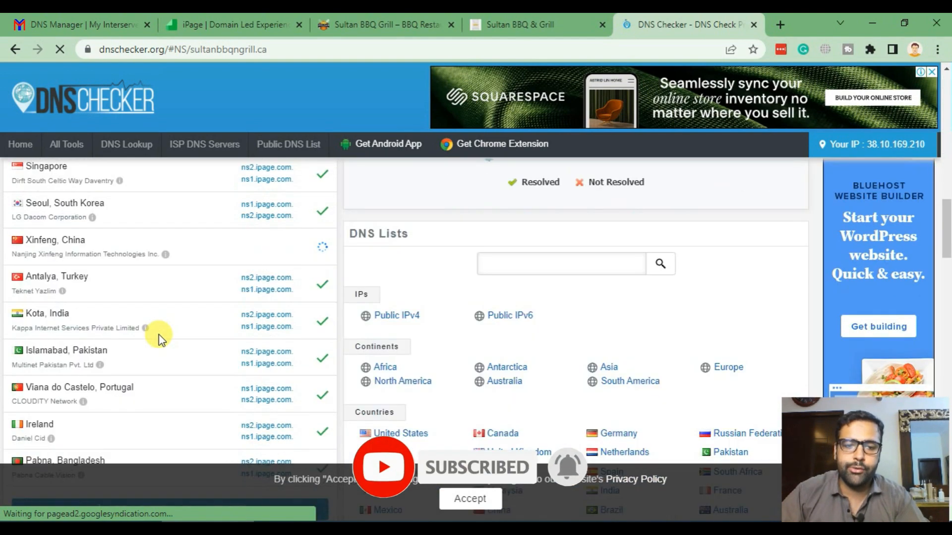
pyautogui.scroll(12, 158, 334)
pyautogui.scroll(6, 158, 335)
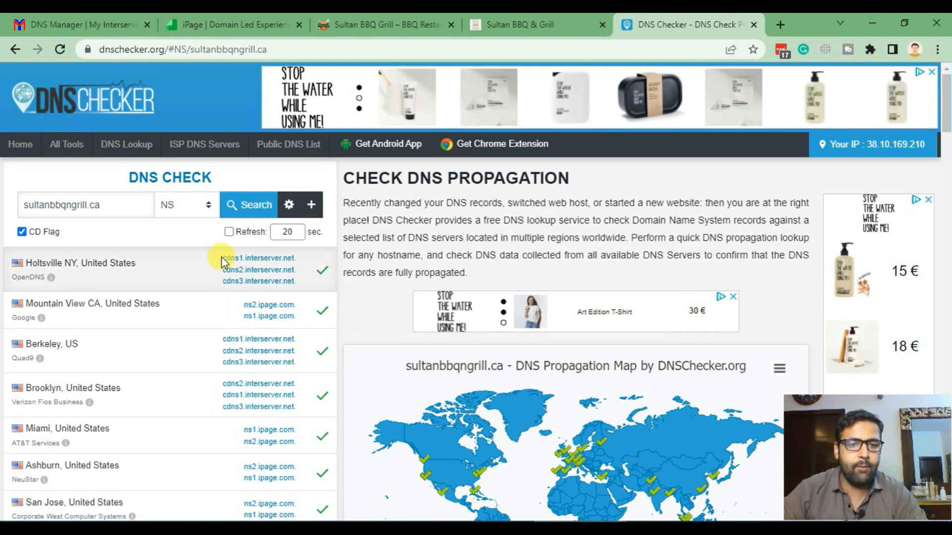
pyautogui.moveTo(218, 255); pyautogui.dragTo(310, 277)
pyautogui.scroll(-3, 310, 278)
pyautogui.moveTo(221, 243); pyautogui.dragTo(297, 328)
pyautogui.scroll(3, 204, 322)
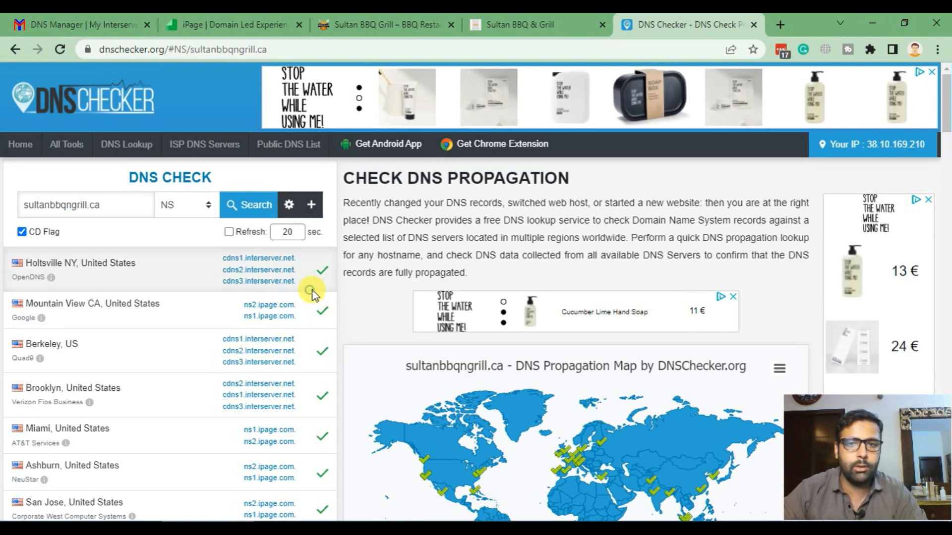
pyautogui.click(261, 207)
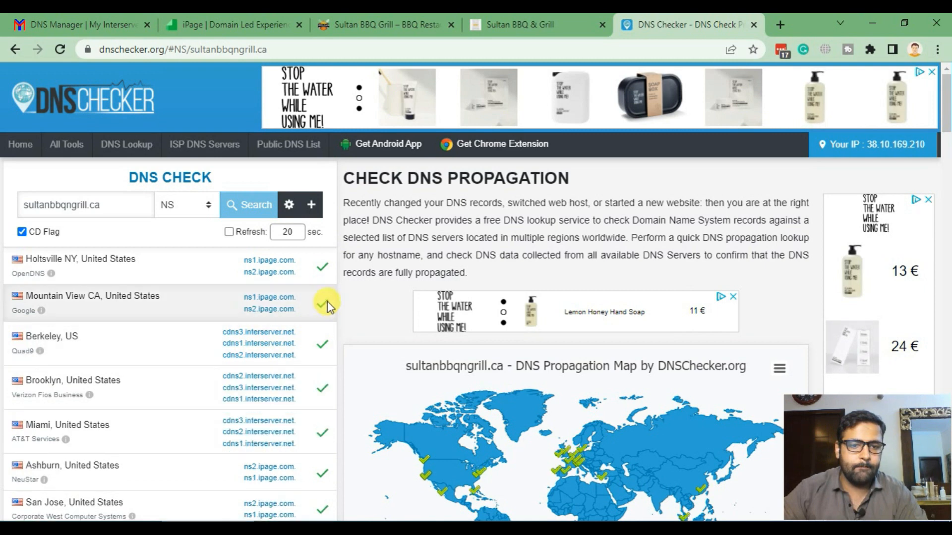
pyautogui.scroll(-5, 318, 329)
pyautogui.scroll(5, 317, 364)
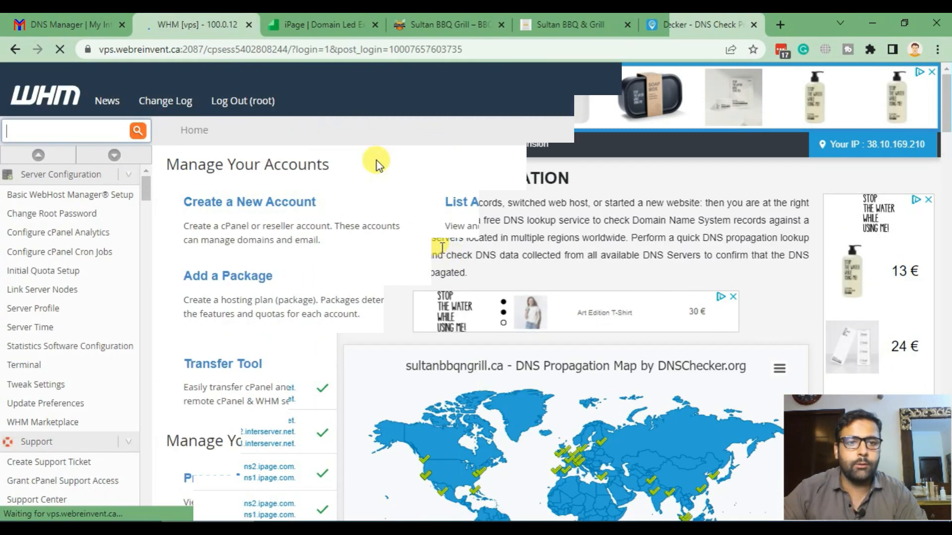
# - Log into cPanel for webreinvent.ca via WHM's List Accounts, then highlight checklist step 1
pyautogui.scroll(-3, 396, 208)
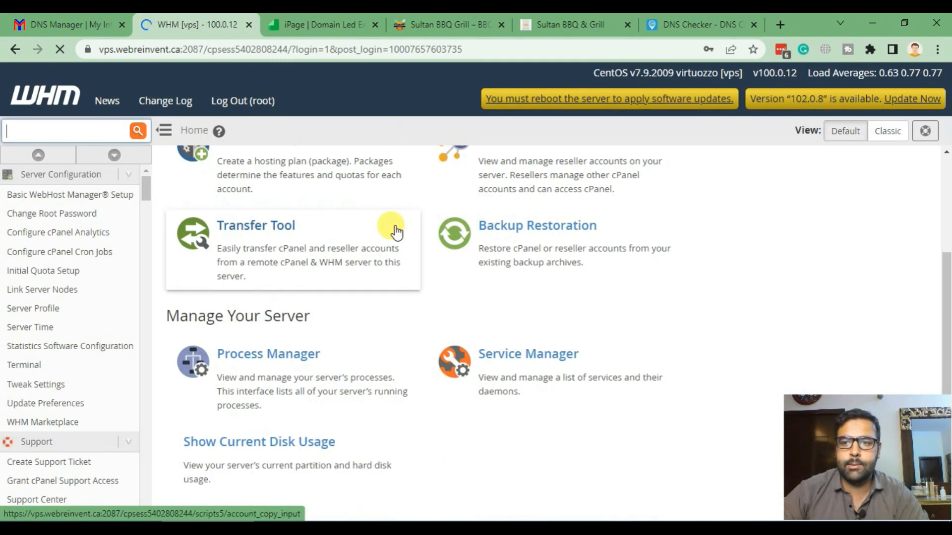
pyautogui.scroll(3, 382, 212)
pyautogui.click(99, 131)
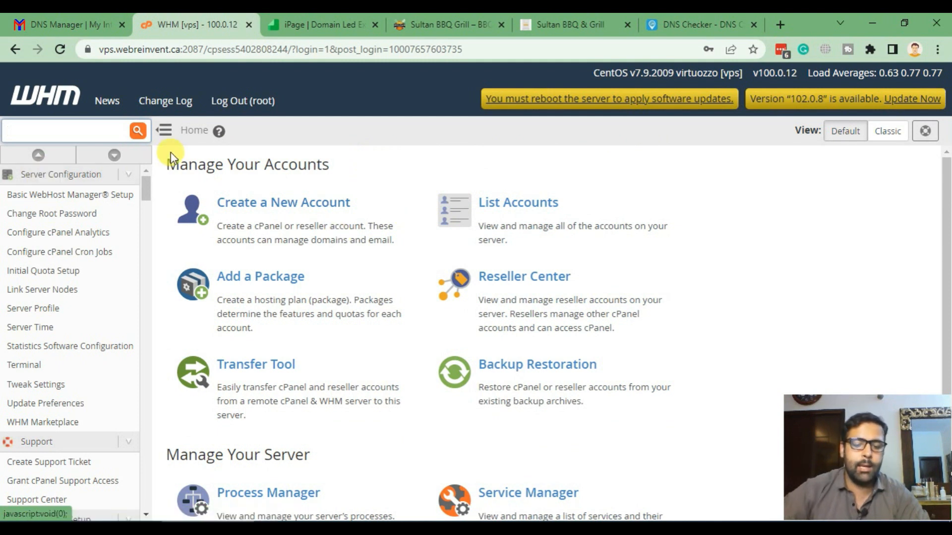
pyautogui.write('account')
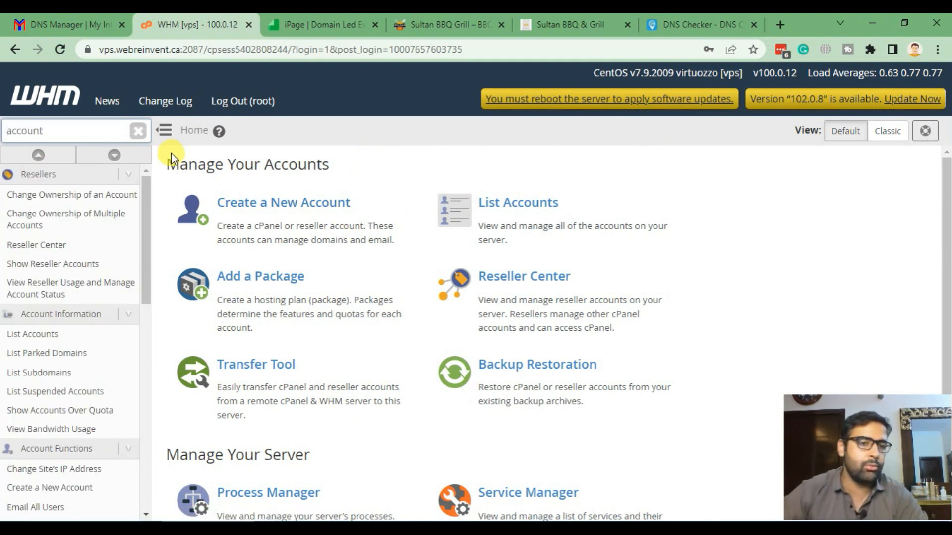
pyautogui.click(59, 335)
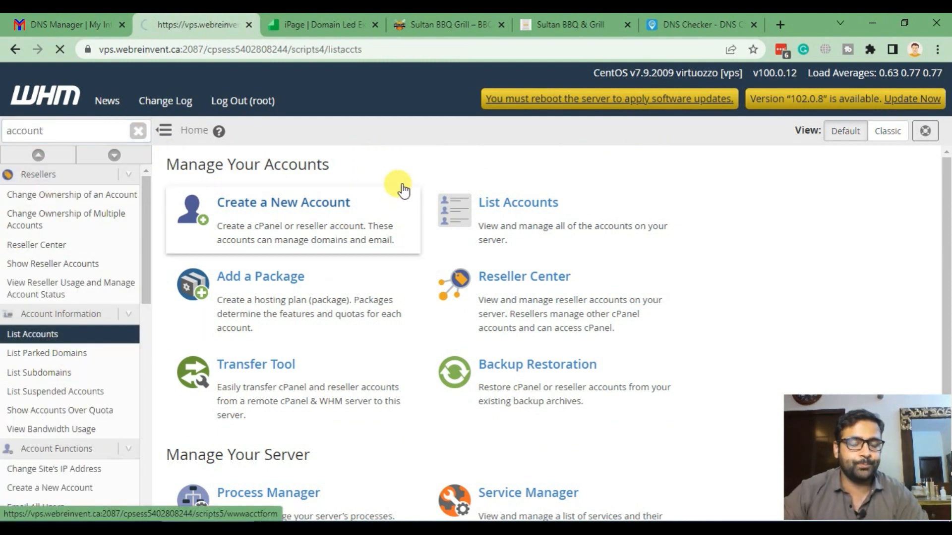
pyautogui.scroll(-1, 446, 248)
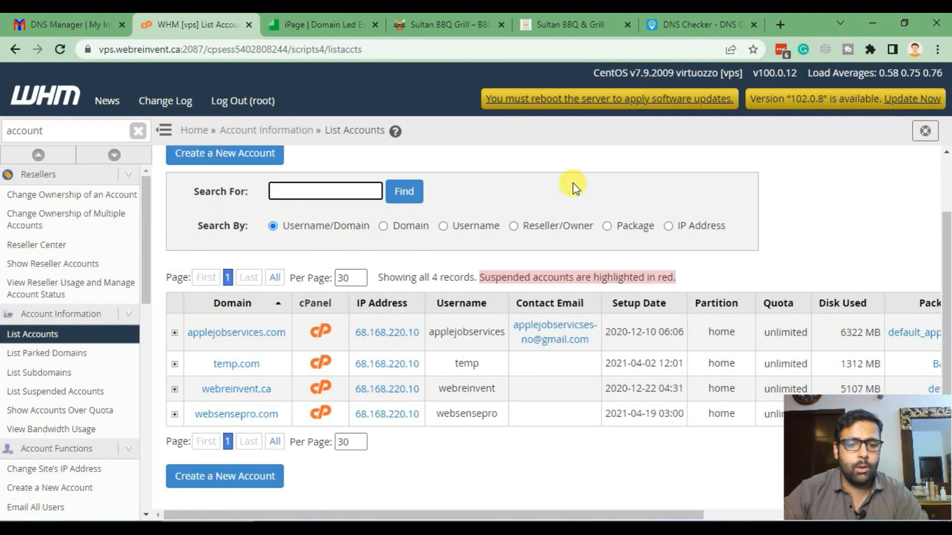
pyautogui.moveTo(270, 391); pyautogui.dragTo(187, 389)
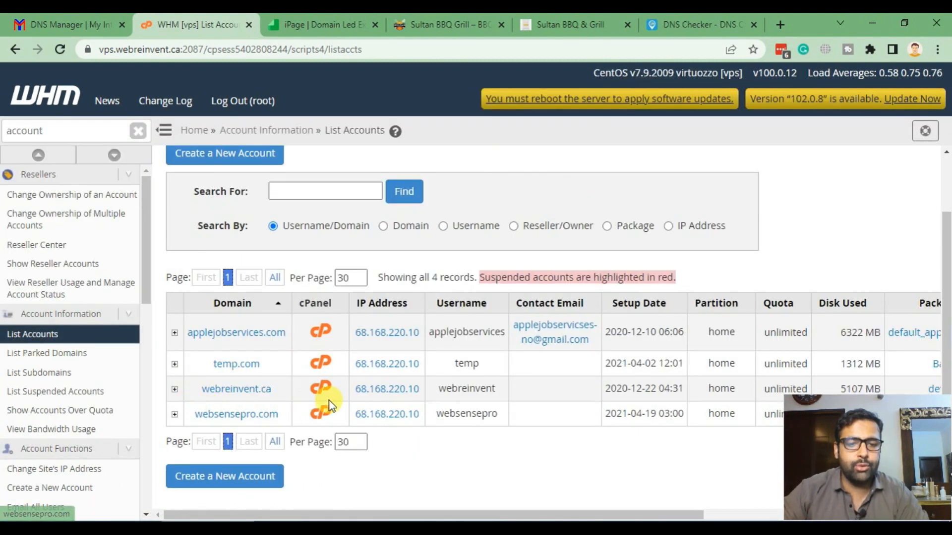
pyautogui.click(320, 388)
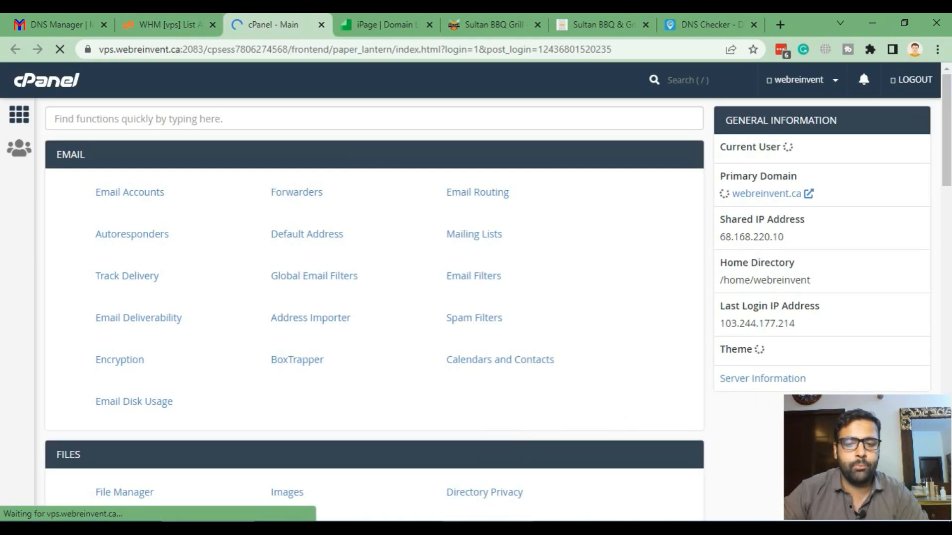
pyautogui.click(478, 528)
pyautogui.moveTo(439, 89); pyautogui.dragTo(59, 85)
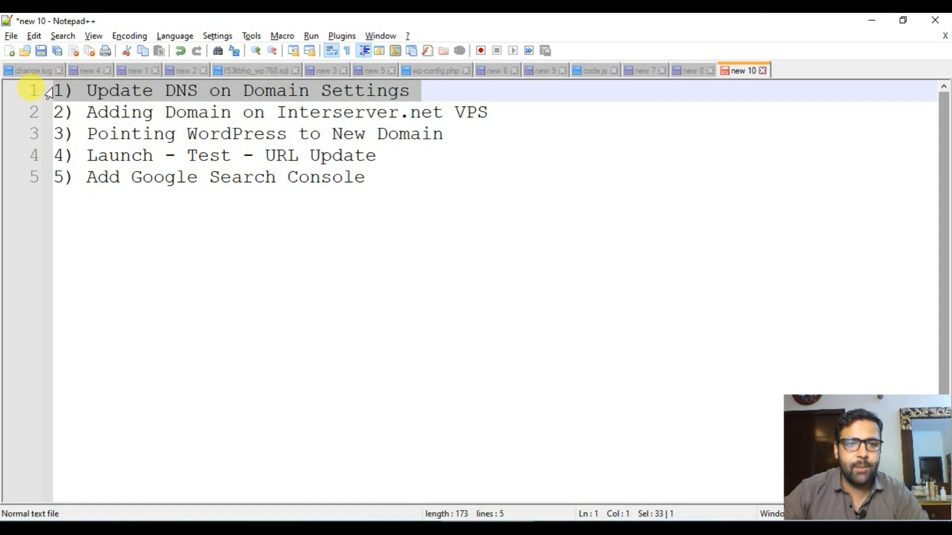
# - Highlight checklist step 2, 'Adding Domain on Interserver.net VPS', and its word Interserver.net
pyautogui.moveTo(510, 111); pyautogui.dragTo(49, 112)
pyautogui.click(165, 117)
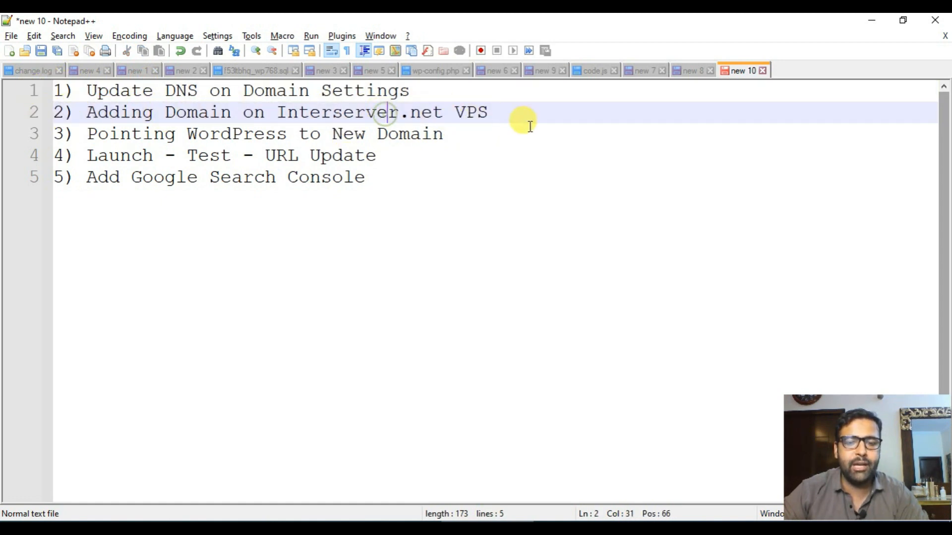
pyautogui.moveTo(498, 113); pyautogui.dragTo(55, 112)
pyautogui.click(353, 129)
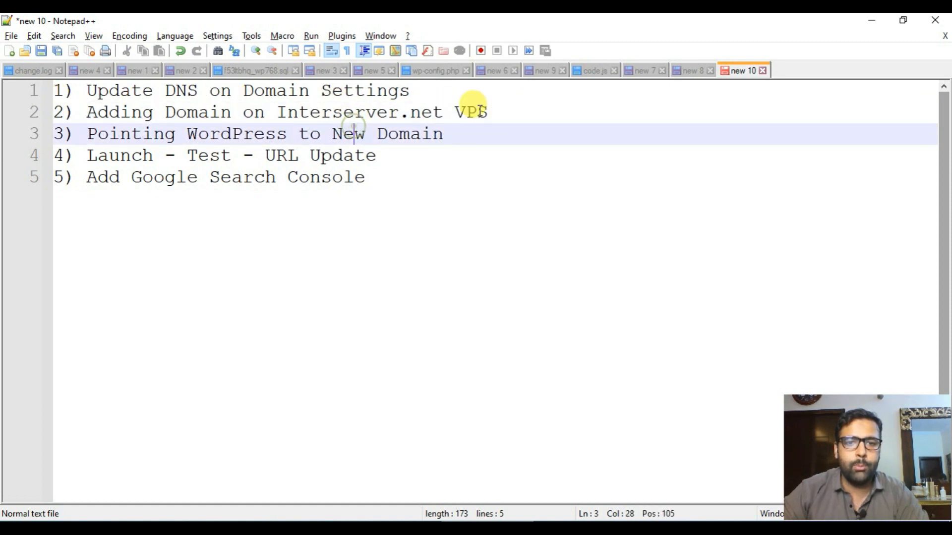
pyautogui.moveTo(276, 113); pyautogui.dragTo(443, 112)
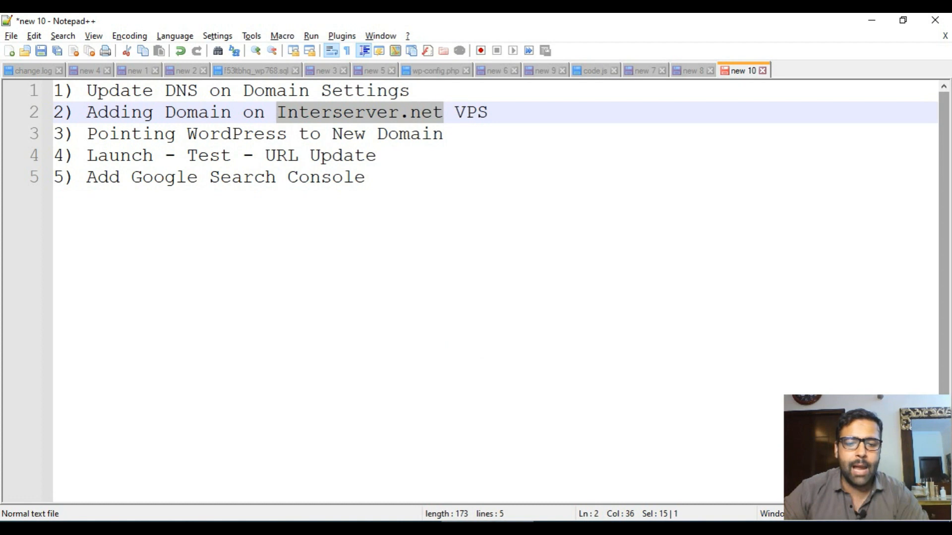
pyautogui.hotkey('alt', 'Tab')
# - Find Addon Domains with a 'dom' search in cPanel and open it
pyautogui.click(309, 117)
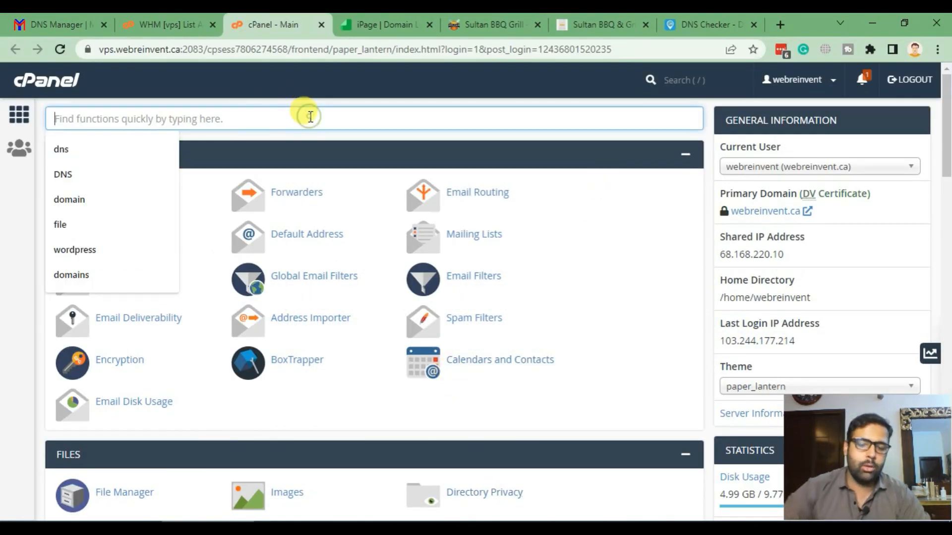
pyautogui.write('domain')
pyautogui.click(415, 337)
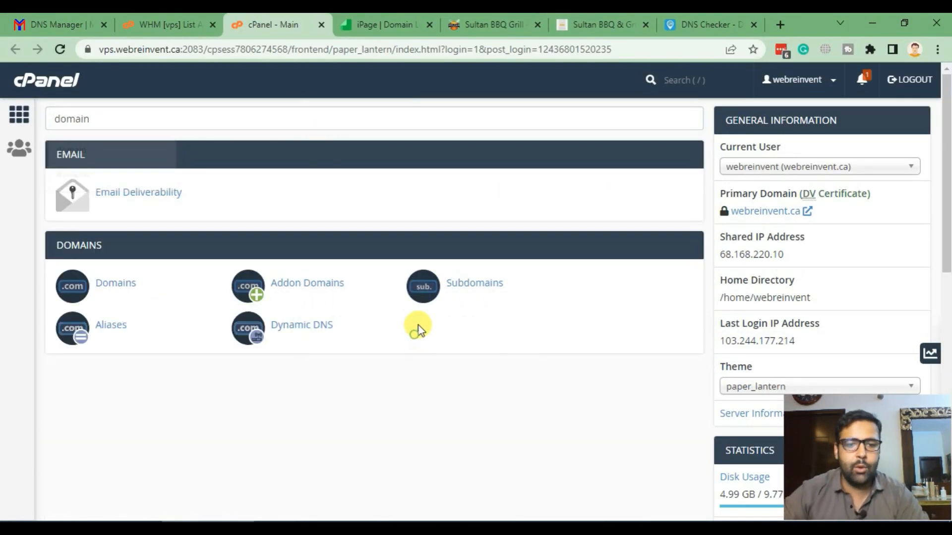
pyautogui.click(294, 287)
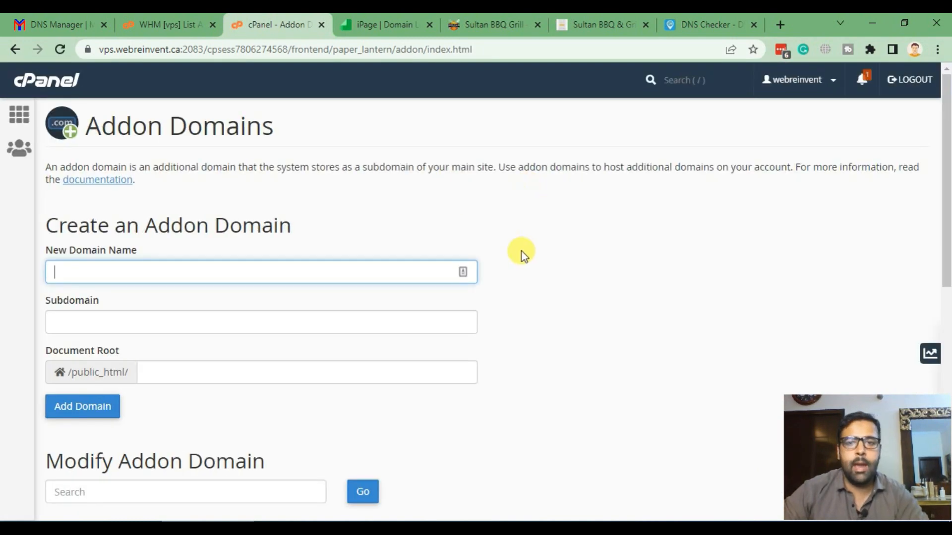
# - Copy sultanbbqngrill.ca from the iPage nameservers page into the New Domain Name field
pyautogui.click(473, 20)
pyautogui.click(373, 20)
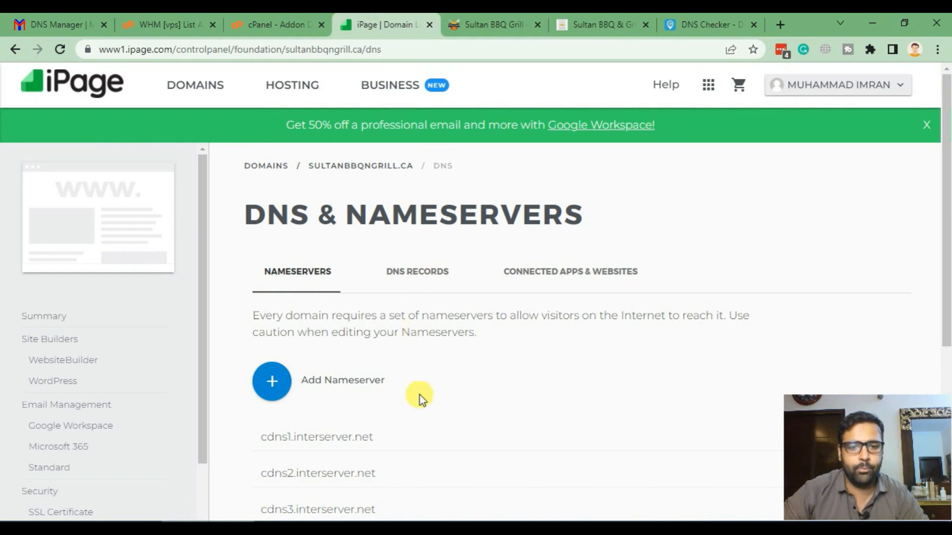
pyautogui.moveTo(418, 169); pyautogui.dragTo(300, 165)
pyautogui.hotkey('ctrl', 'c')
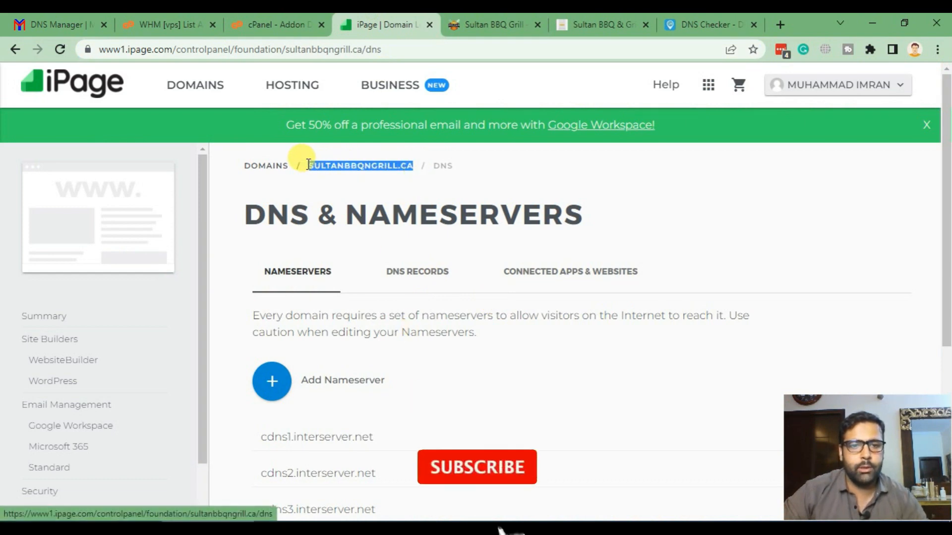
pyautogui.click(265, 20)
pyautogui.hotkey('ctrl', 'v')
pyautogui.click(542, 187)
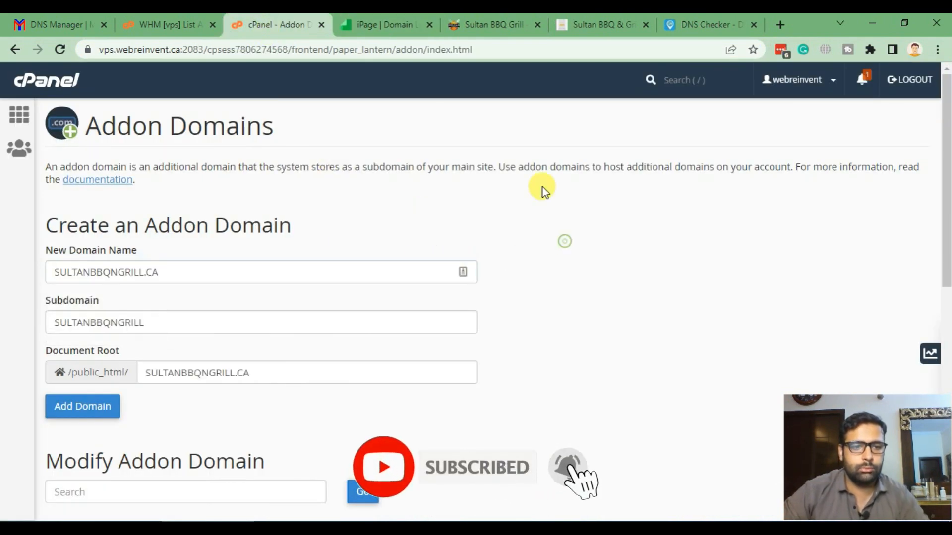
pyautogui.scroll(-3, 542, 188)
pyautogui.scroll(-3, 545, 193)
pyautogui.scroll(5, 548, 199)
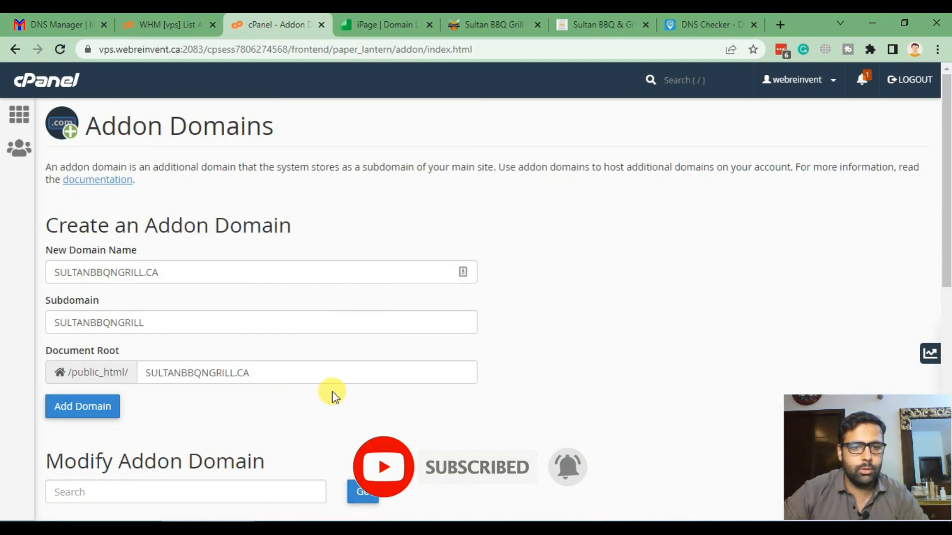
pyautogui.click(311, 384)
# - Lowercase the domain to sultanbbqngrill.ca, refresh subdomain and document root, and add it
pyautogui.click(196, 272)
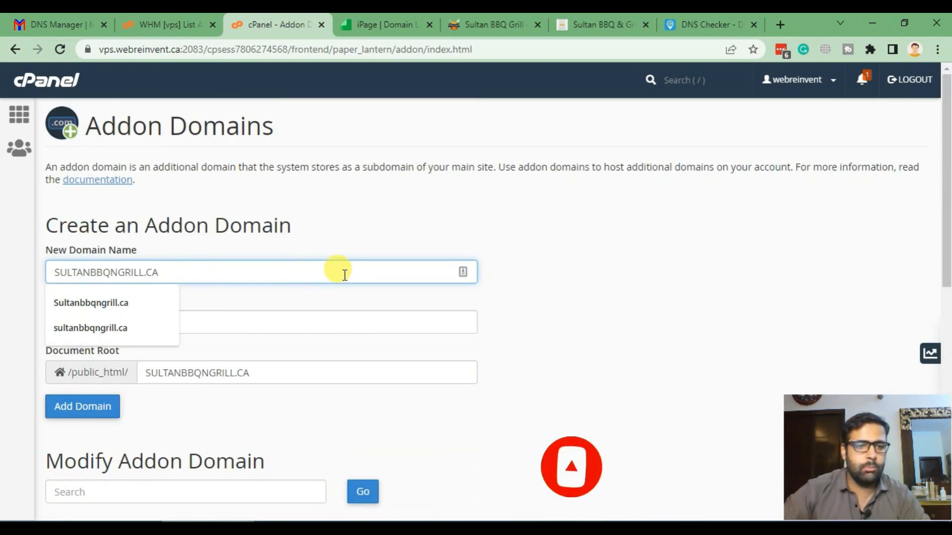
pyautogui.press('Down')
pyautogui.press('Return')
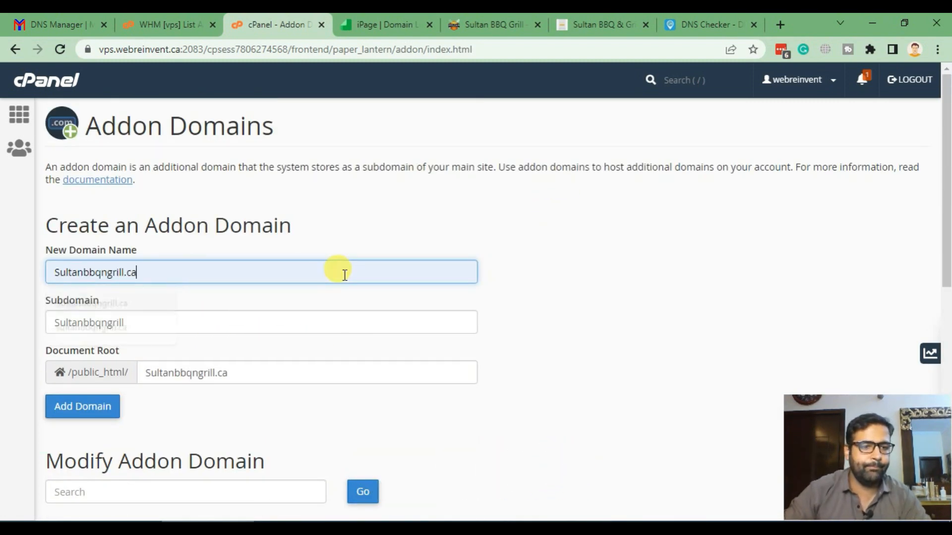
pyautogui.press('BackSpace')
pyautogui.write('s')
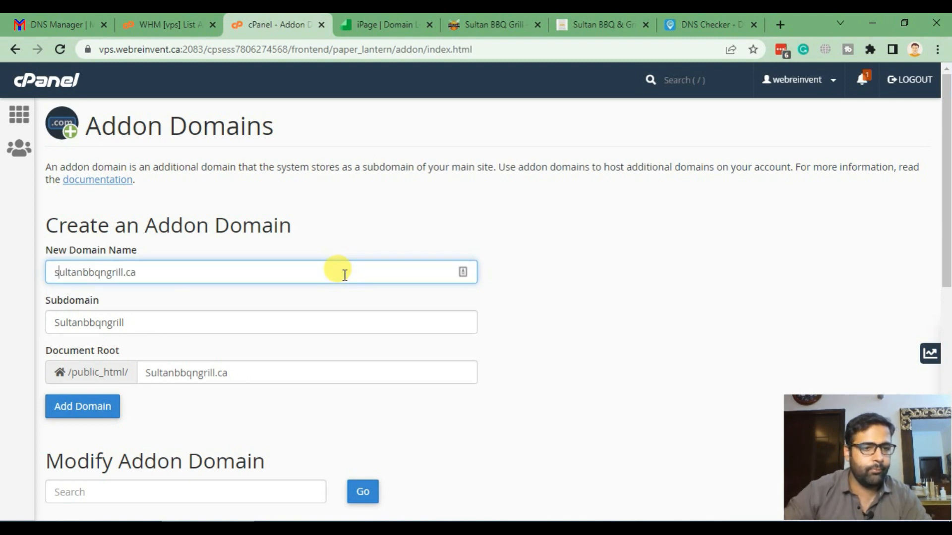
pyautogui.click(546, 217)
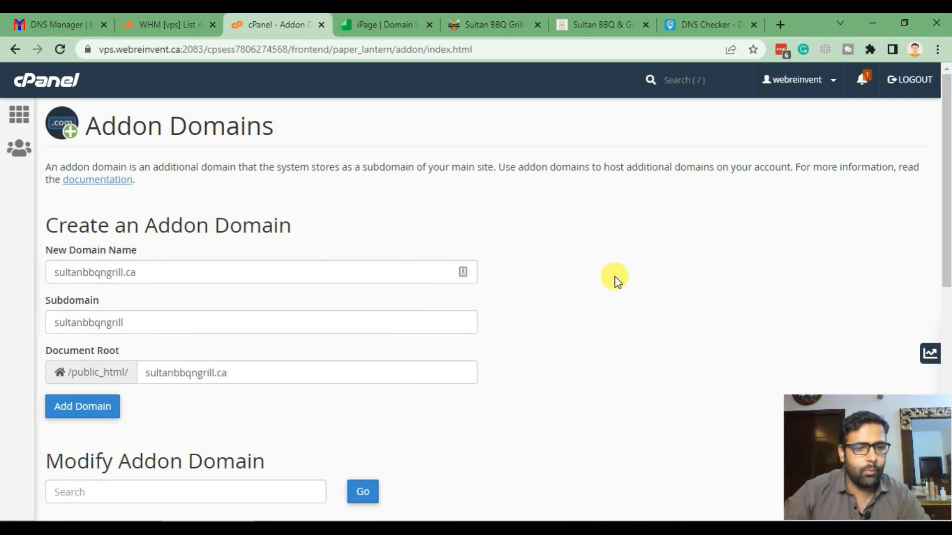
pyautogui.click(92, 417)
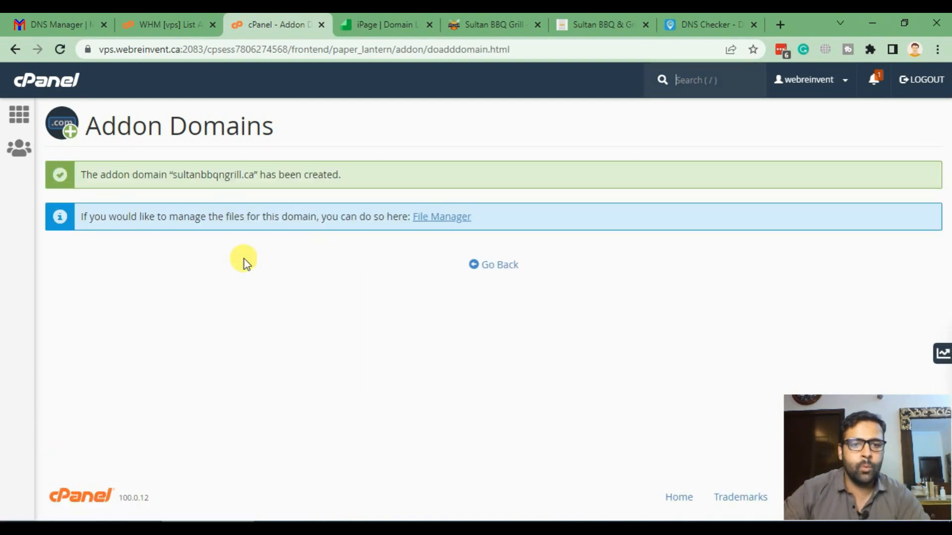
# - Review the sultanbbqngrill.ca creation confirmation, go back, then show the Sultan BBQ & Grill site tab
pyautogui.moveTo(168, 174); pyautogui.dragTo(291, 175)
pyautogui.click(395, 178)
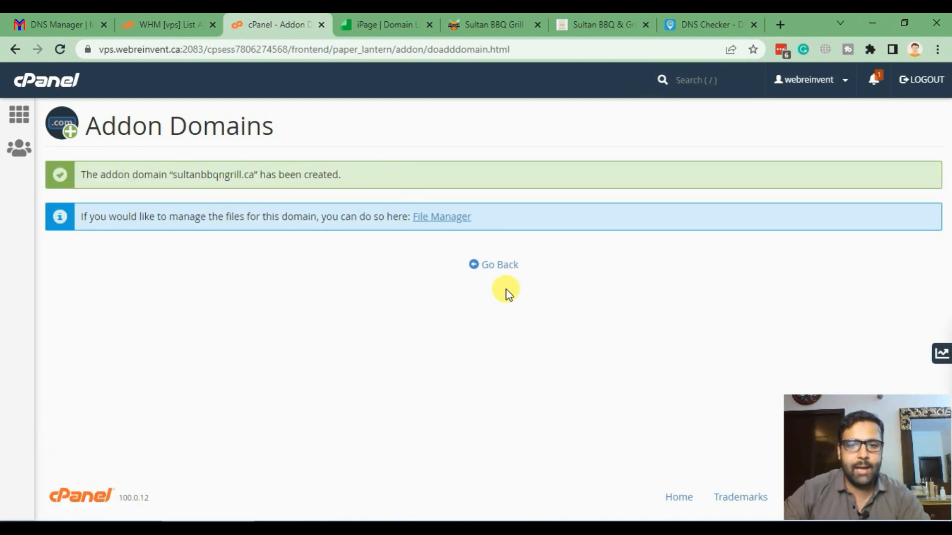
pyautogui.click(500, 263)
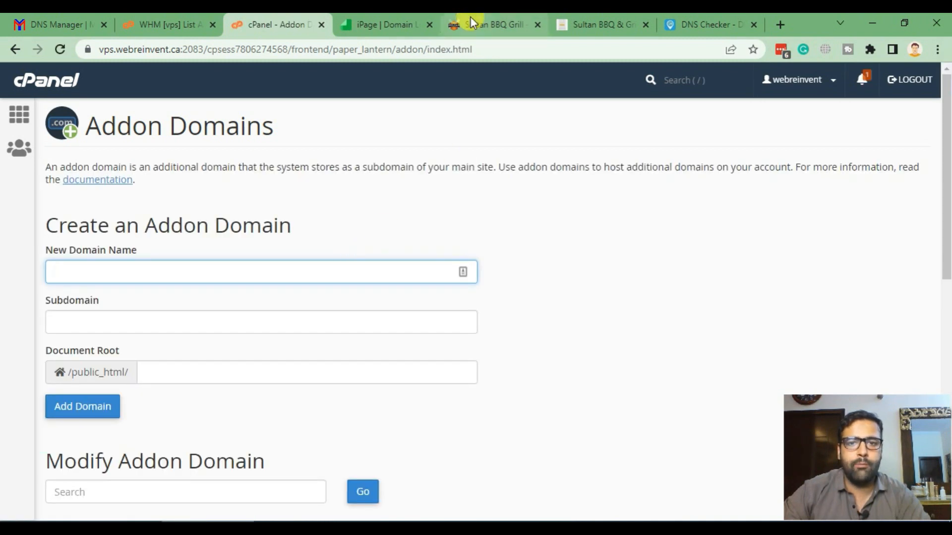
pyautogui.click(582, 22)
pyautogui.click(236, 27)
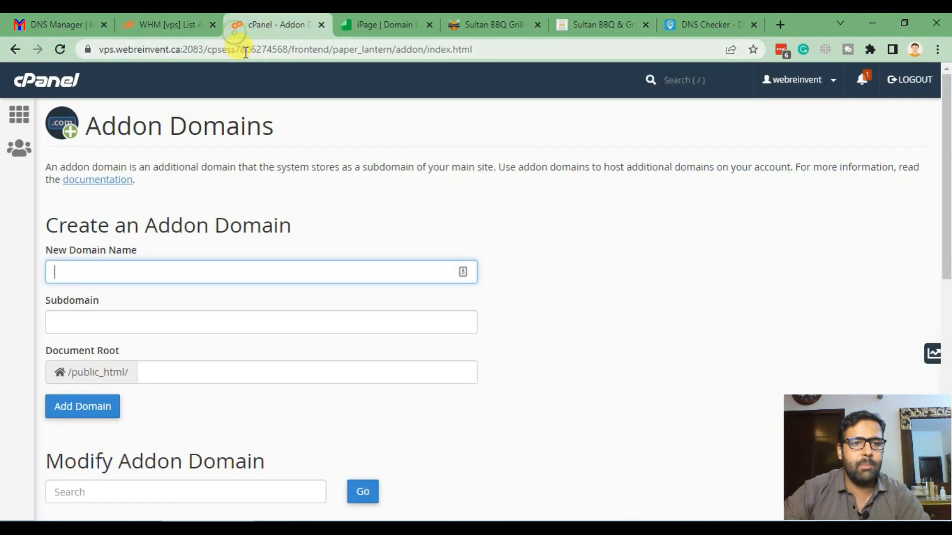
pyautogui.click(599, 25)
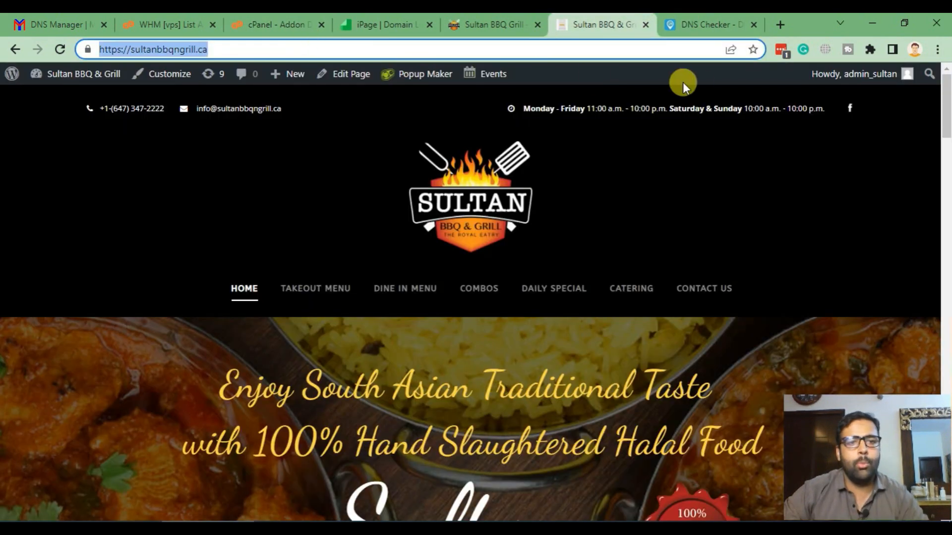
pyautogui.click(781, 23)
pyautogui.moveTo(718, 19); pyautogui.dragTo(642, 37)
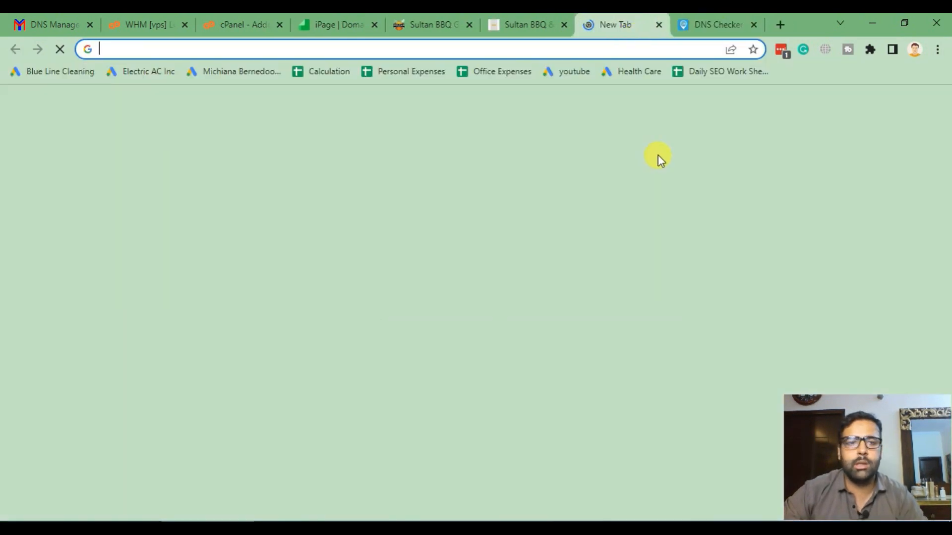
pyautogui.write('https://sultanbbqngrill.ca/')
pyautogui.press('Return')
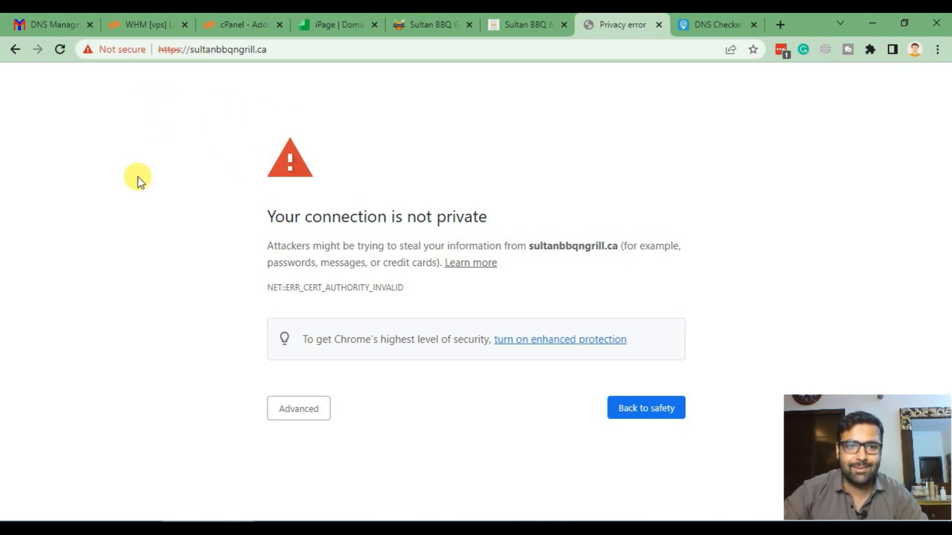
pyautogui.click(272, 405)
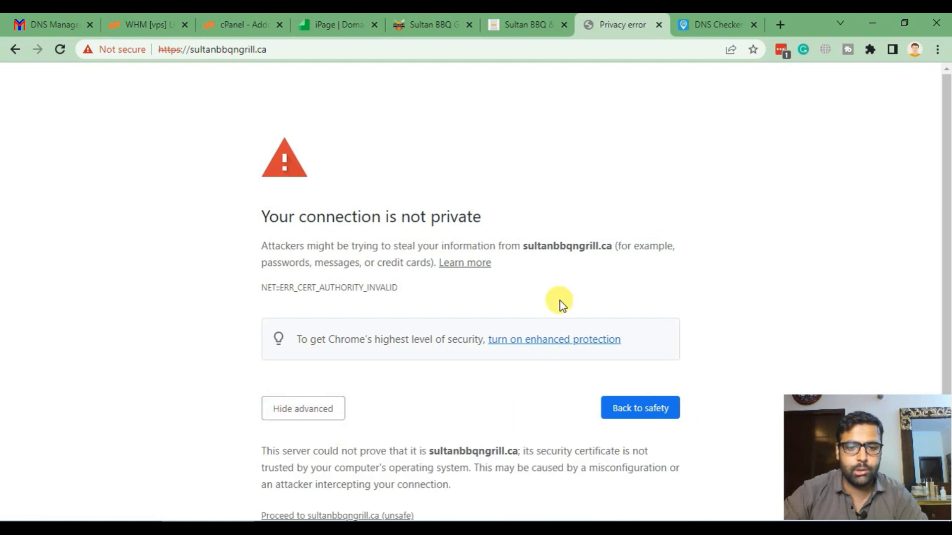
pyautogui.scroll(-1, 559, 304)
pyautogui.click(358, 479)
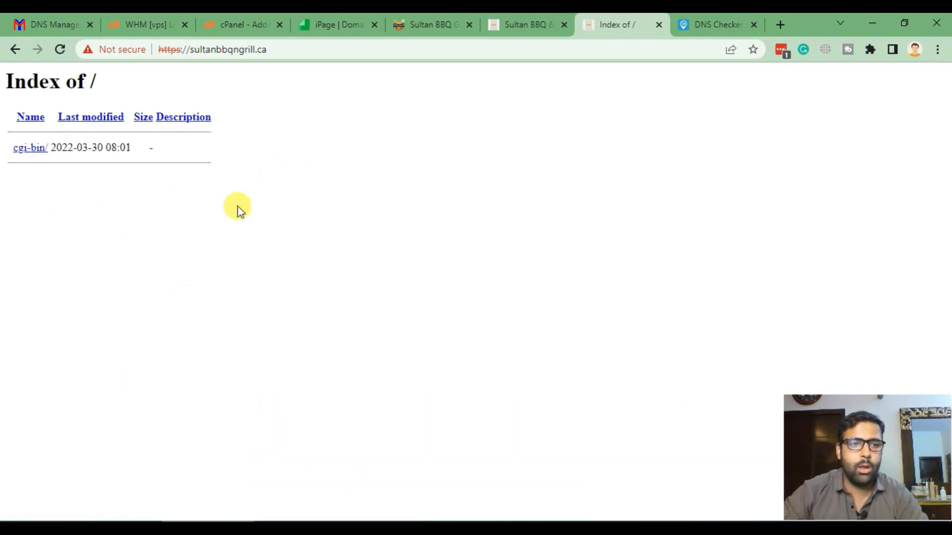
pyautogui.moveTo(197, 159); pyautogui.dragTo(6, 77)
pyautogui.click(151, 189)
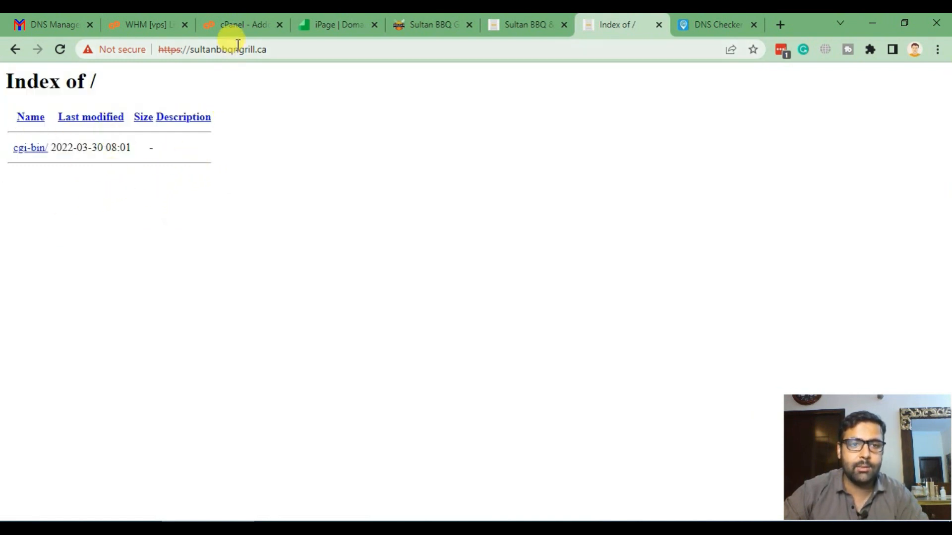
pyautogui.click(240, 23)
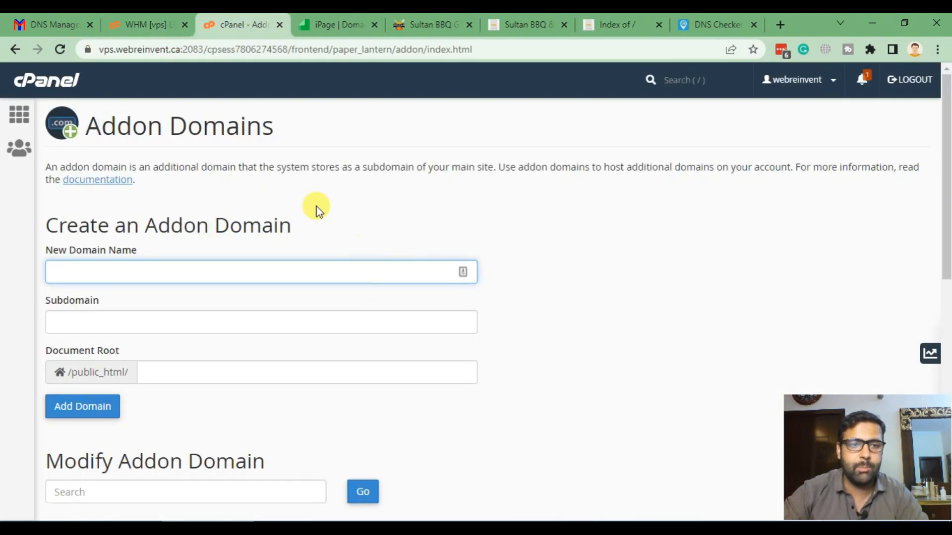
# - Open SSL/TLS's Manage SSL Sites page from a cPanel 'ssl' search
pyautogui.click(688, 80)
pyautogui.write('ssl')
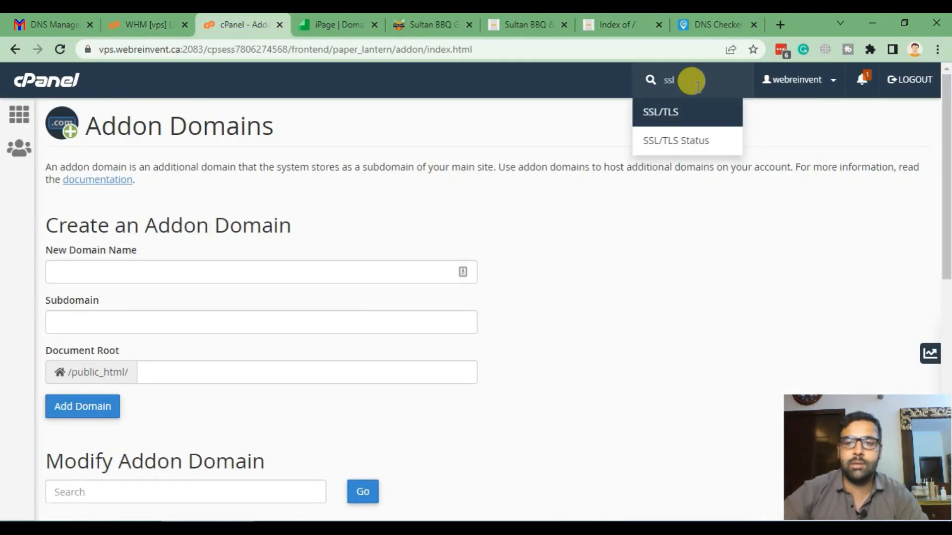
pyautogui.click(677, 112)
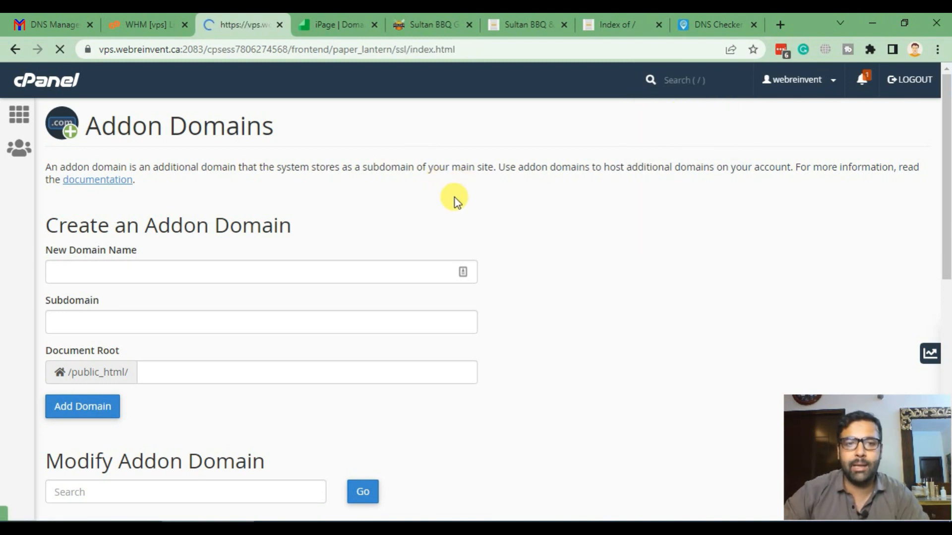
pyautogui.scroll(-3, 466, 218)
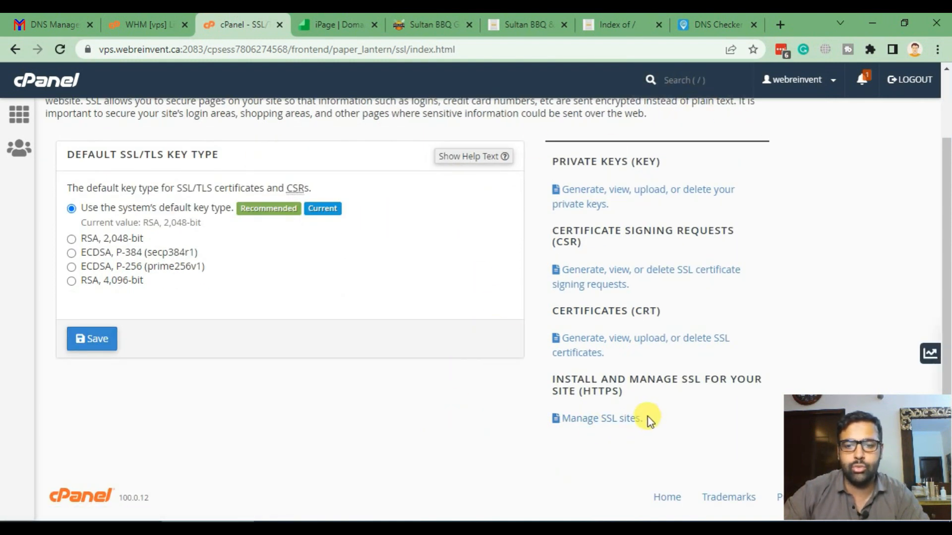
pyautogui.click(614, 422)
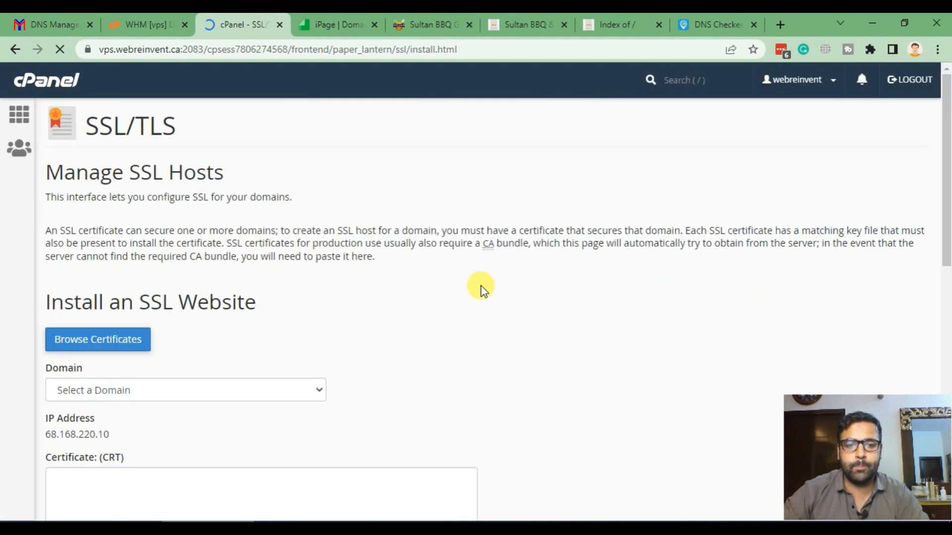
pyautogui.scroll(-3, 476, 233)
pyautogui.scroll(-2, 458, 260)
pyautogui.scroll(5, 455, 277)
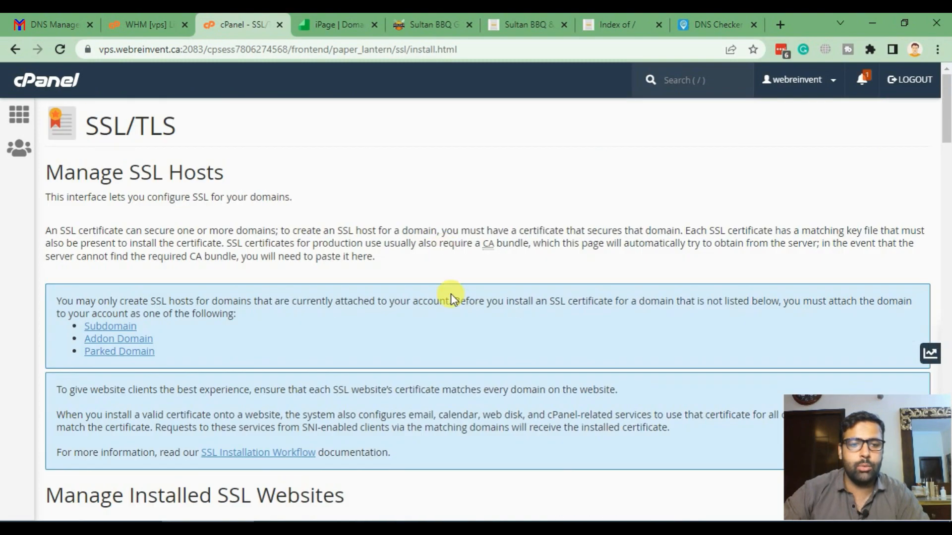
pyautogui.scroll(-11, 424, 226)
pyautogui.scroll(-12, 424, 226)
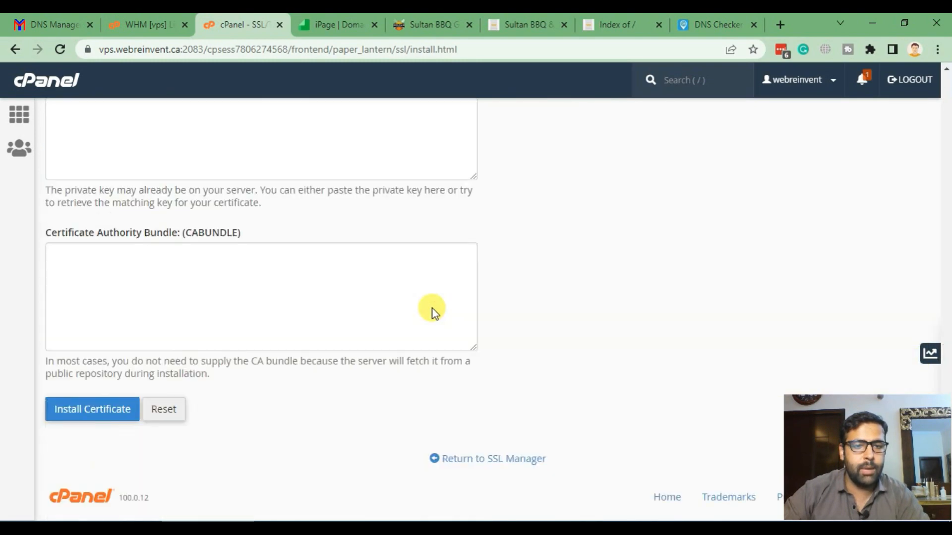
pyautogui.scroll(7, 431, 311)
pyautogui.scroll(3, 432, 308)
# - Autofill and install the certificate for sultanbbqngrill.ca, then view its directory listing tab
pyautogui.click(246, 379)
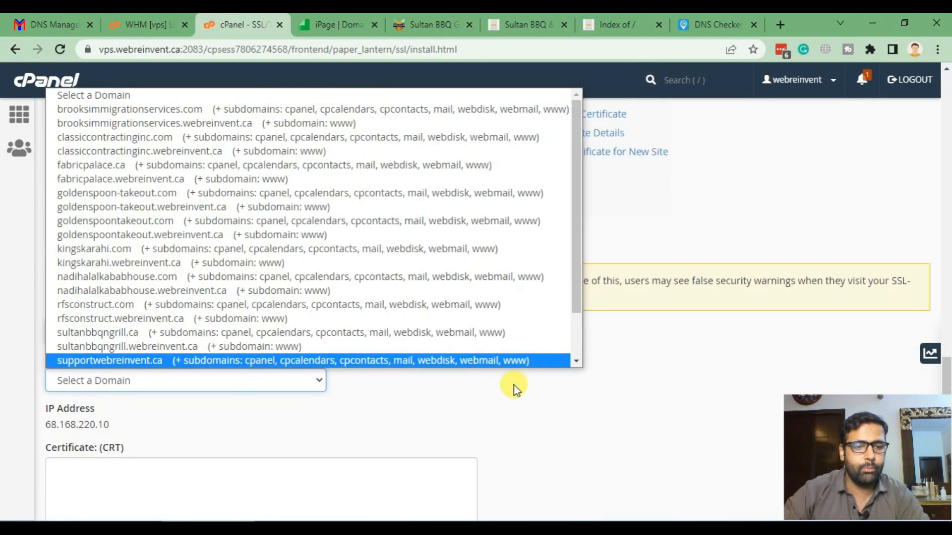
pyautogui.press('s')
pyautogui.press('s')
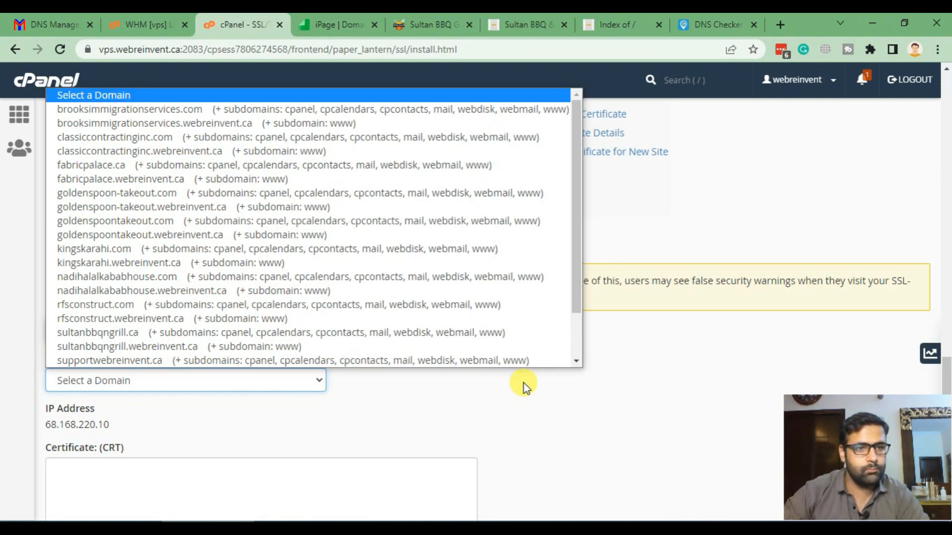
pyautogui.press('s')
pyautogui.press('s')
pyautogui.click(189, 333)
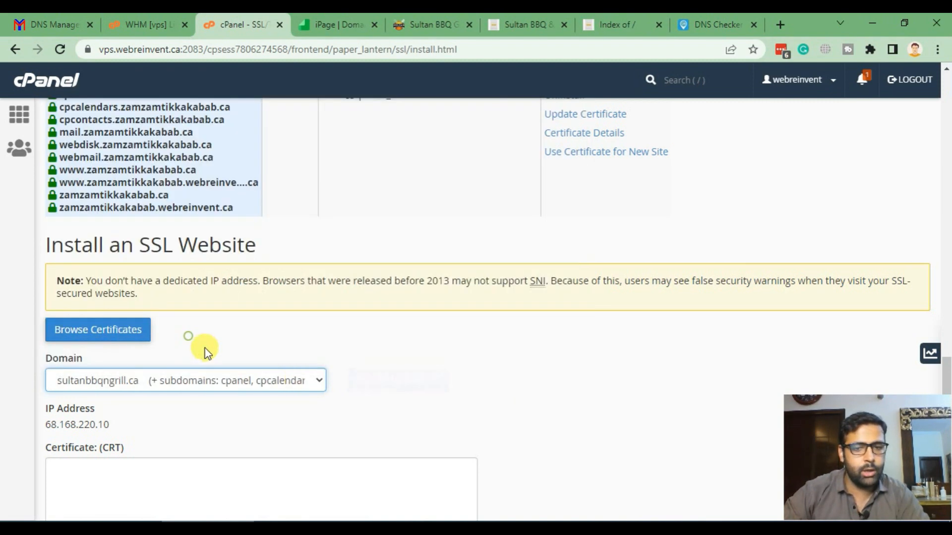
pyautogui.scroll(-3, 582, 296)
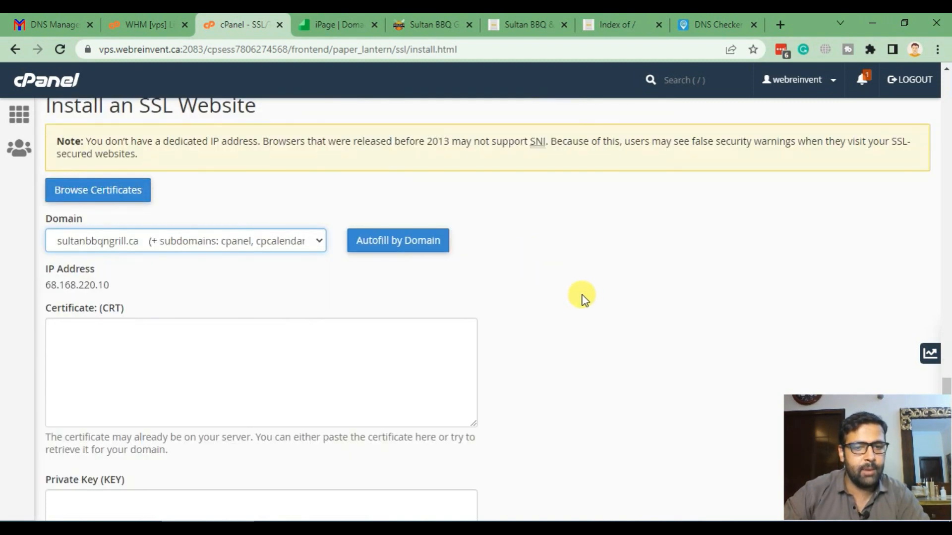
pyautogui.click(425, 253)
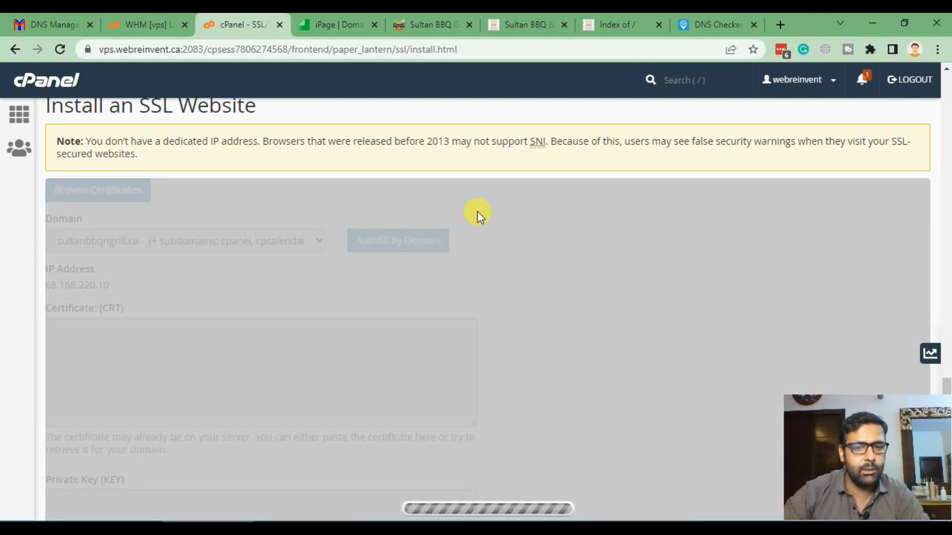
pyautogui.scroll(-10, 478, 214)
pyautogui.scroll(-3, 478, 214)
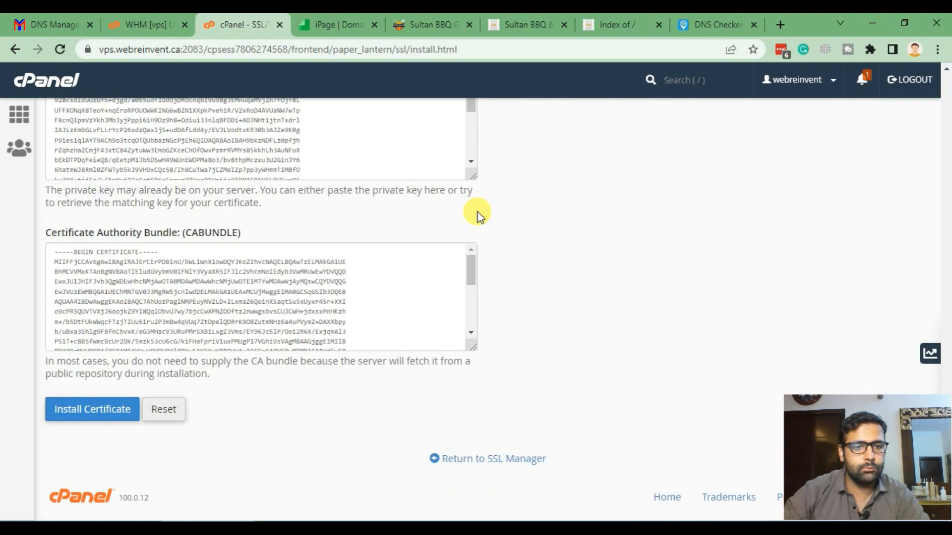
pyautogui.click(101, 415)
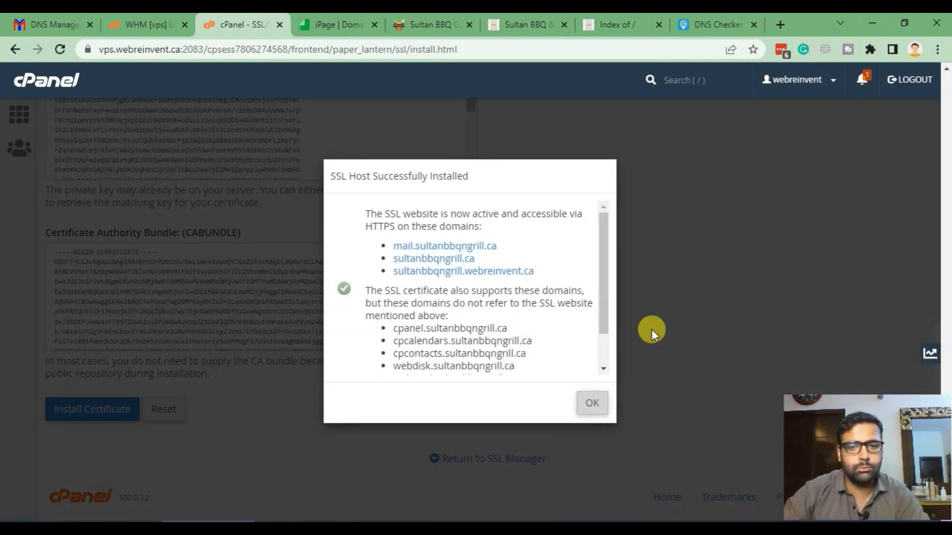
pyautogui.scroll(-2, 545, 290)
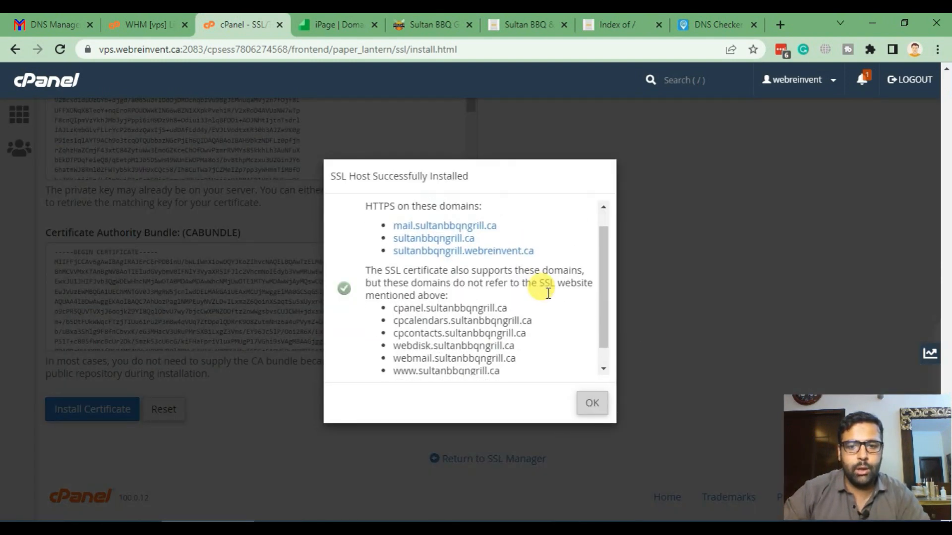
pyautogui.scroll(2, 547, 293)
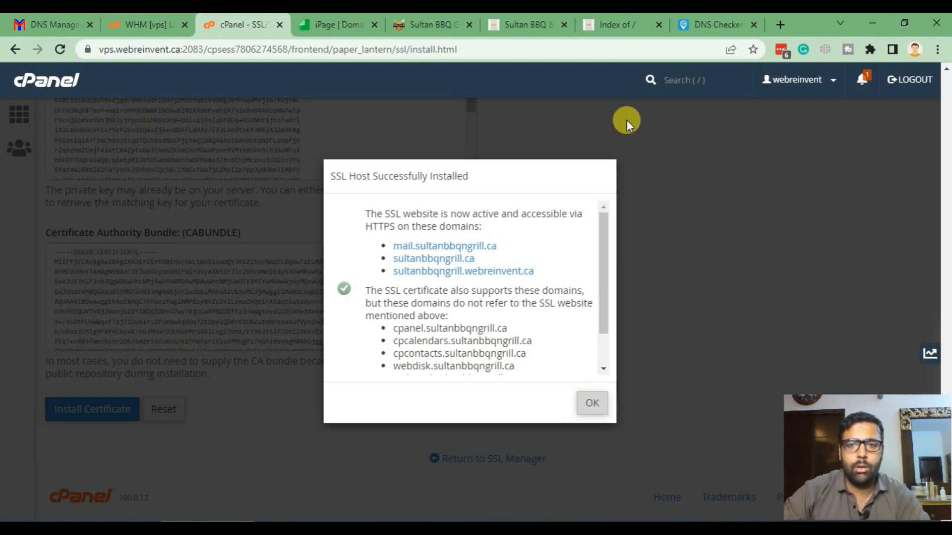
pyautogui.click(620, 26)
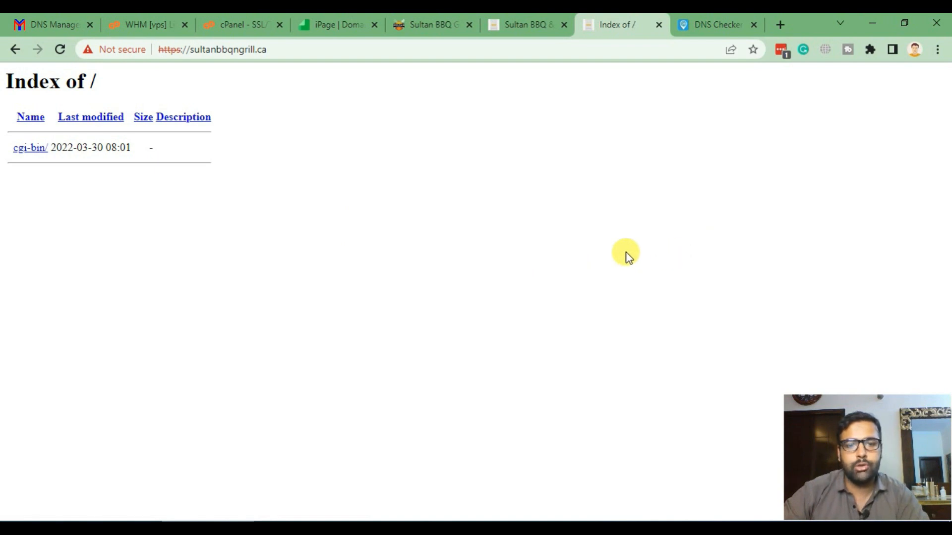
pyautogui.press('F5')
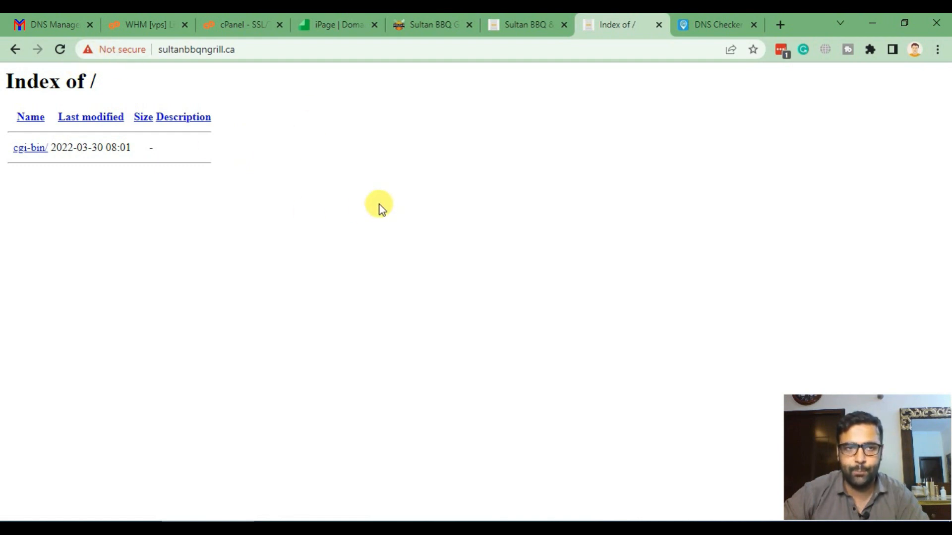
pyautogui.click(430, 26)
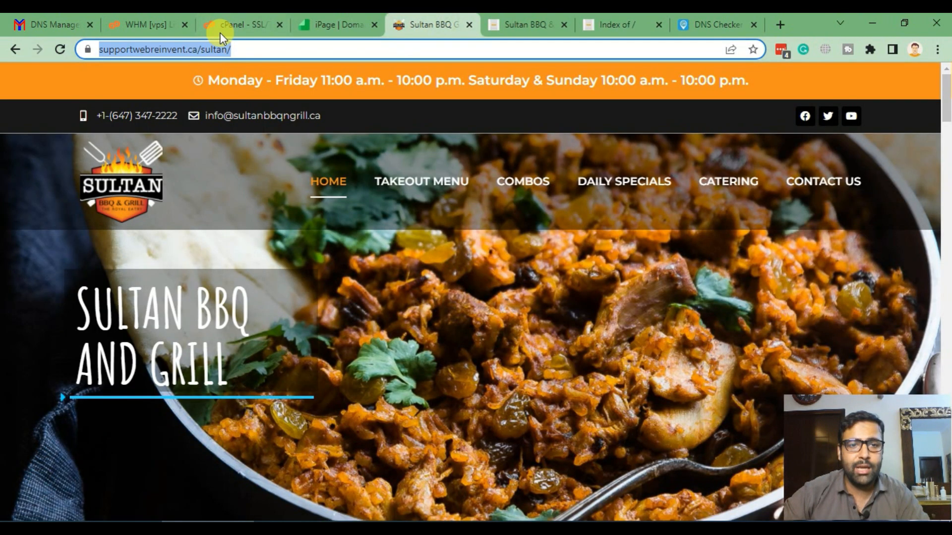
pyautogui.click(235, 49)
pyautogui.click(337, 49)
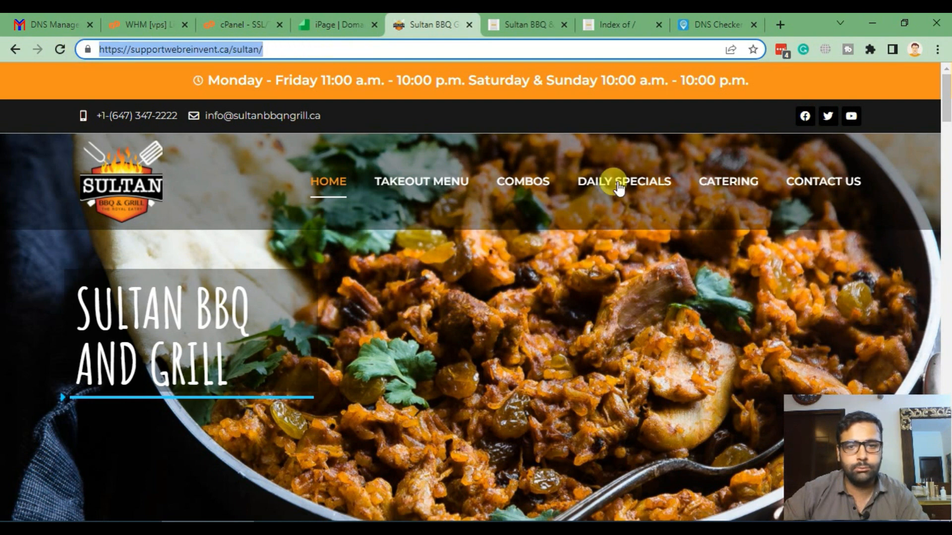
pyautogui.click(608, 27)
pyautogui.click(275, 50)
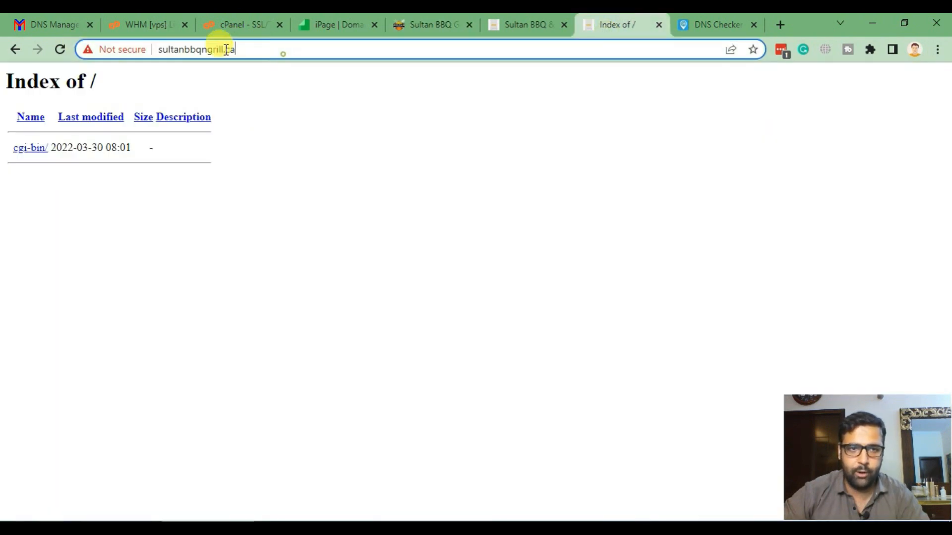
# - Go to step 4, 'Pointing WordPress to New Domain', in the migration checklist
pyautogui.click(441, 206)
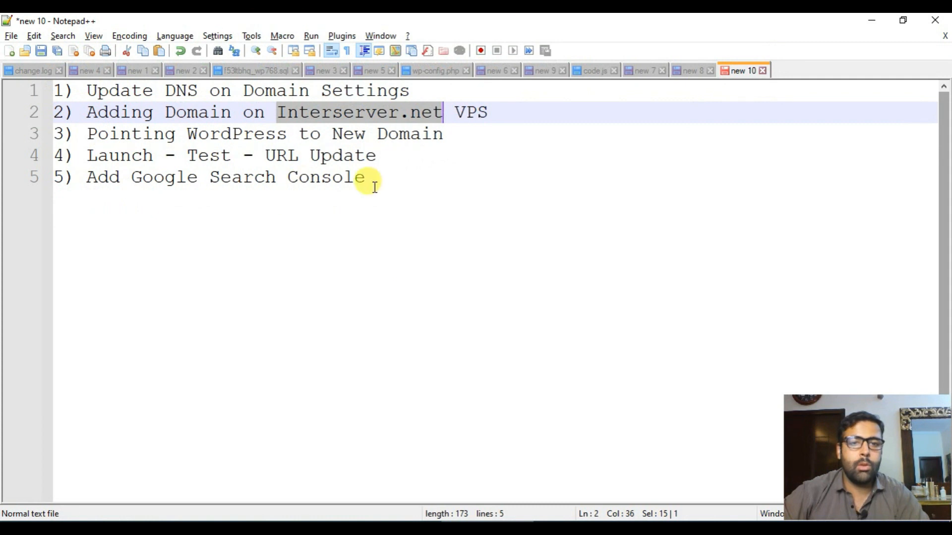
pyautogui.click(444, 149)
pyautogui.moveTo(445, 134); pyautogui.dragTo(52, 132)
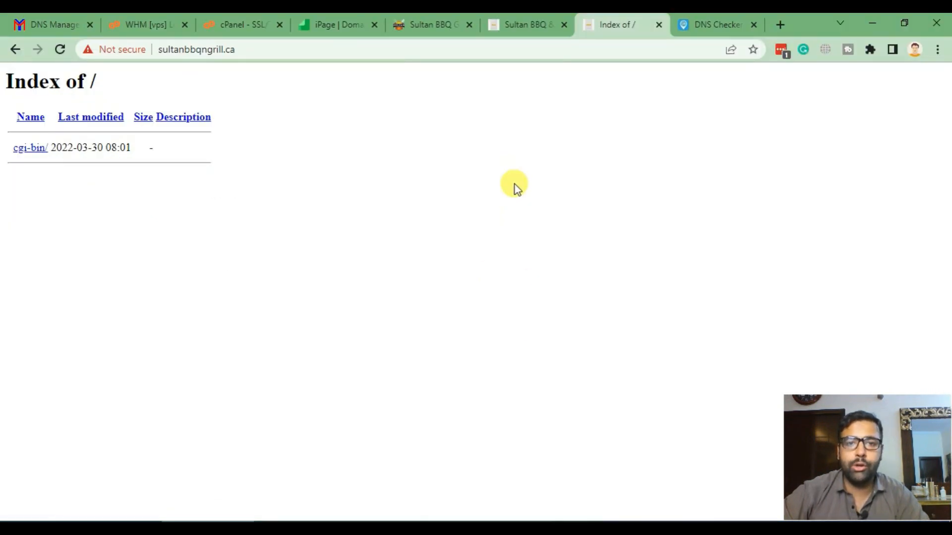
# - Dismiss the SSL success message and load cPanel home by trimming the URL after the cpsess token
pyautogui.click(250, 23)
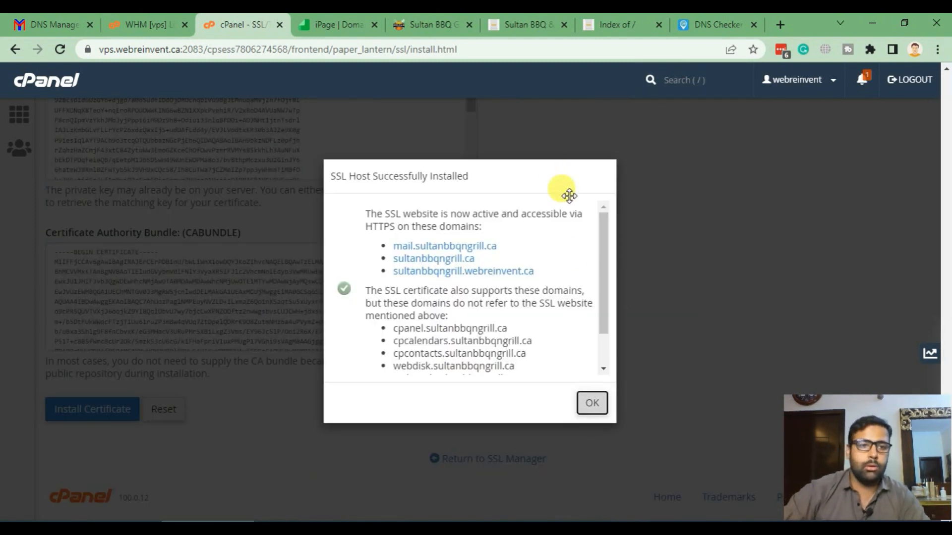
pyautogui.click(263, 169)
pyautogui.scroll(18, 328, 177)
pyautogui.scroll(10, 339, 143)
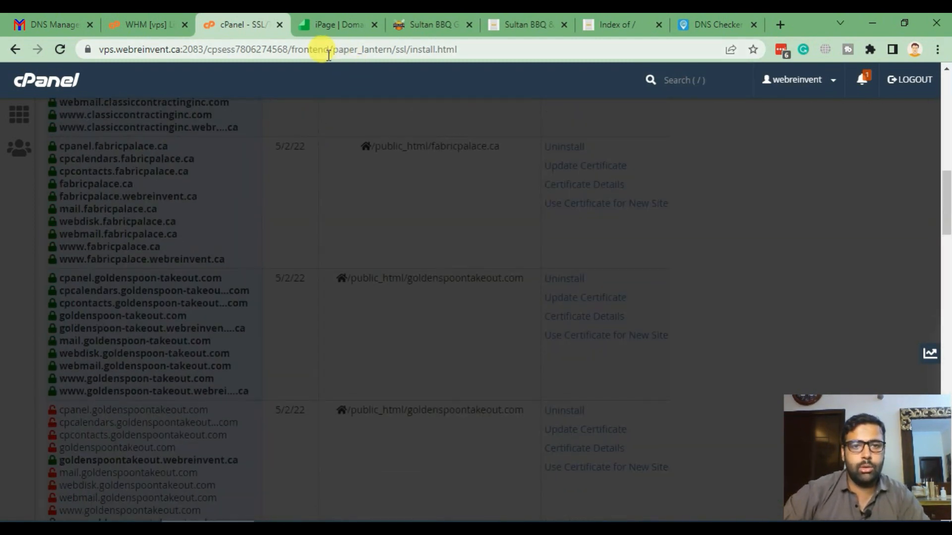
pyautogui.click(322, 49)
pyautogui.click(378, 49)
pyautogui.moveTo(324, 49); pyautogui.dragTo(579, 51)
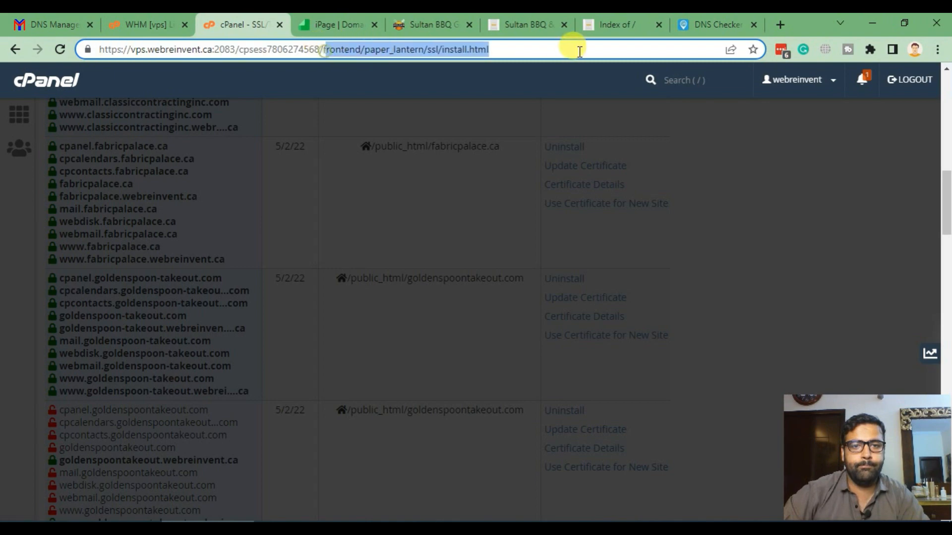
pyautogui.press('BackSpace')
pyautogui.press('Return')
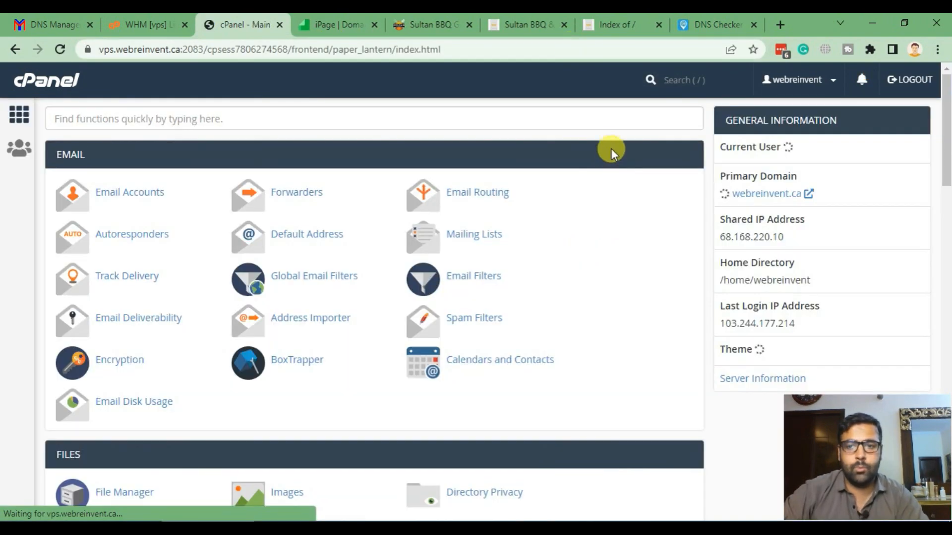
pyautogui.scroll(-20, 605, 159)
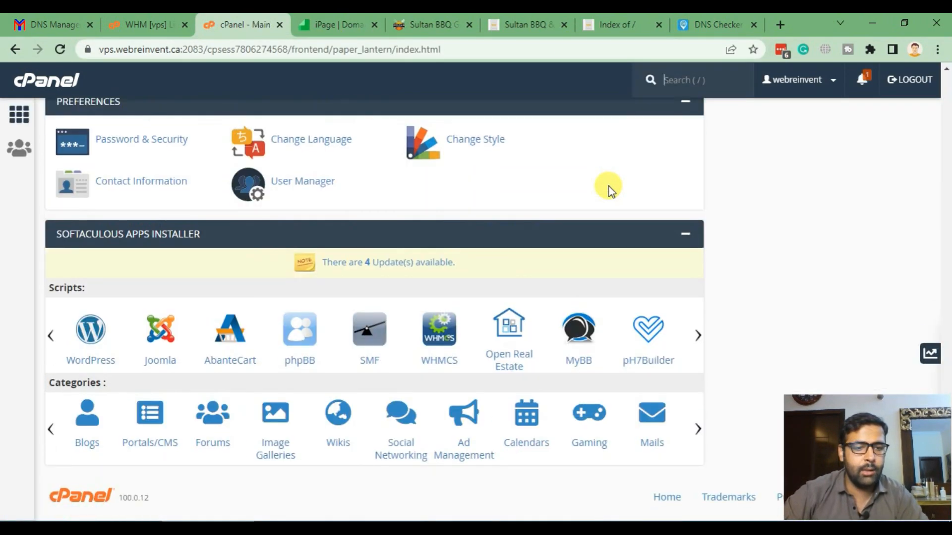
# - Open Softaculous's WordPress installer and check the new domain's address in the other tab
pyautogui.click(103, 360)
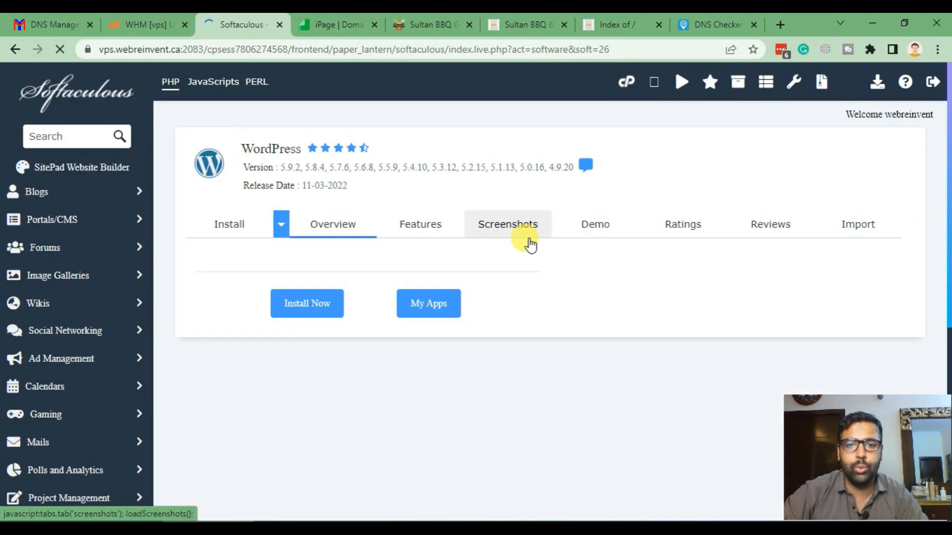
pyautogui.click(607, 24)
pyautogui.click(217, 49)
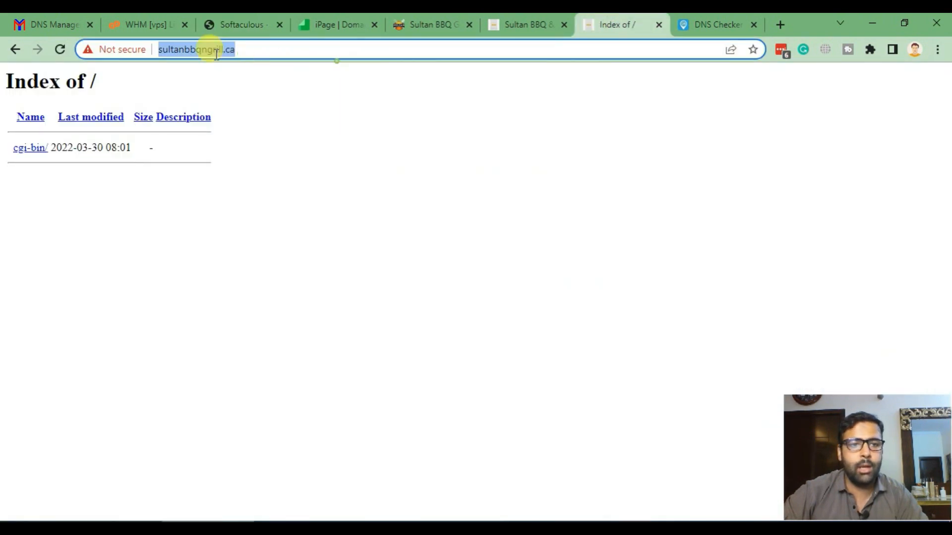
pyautogui.click(233, 25)
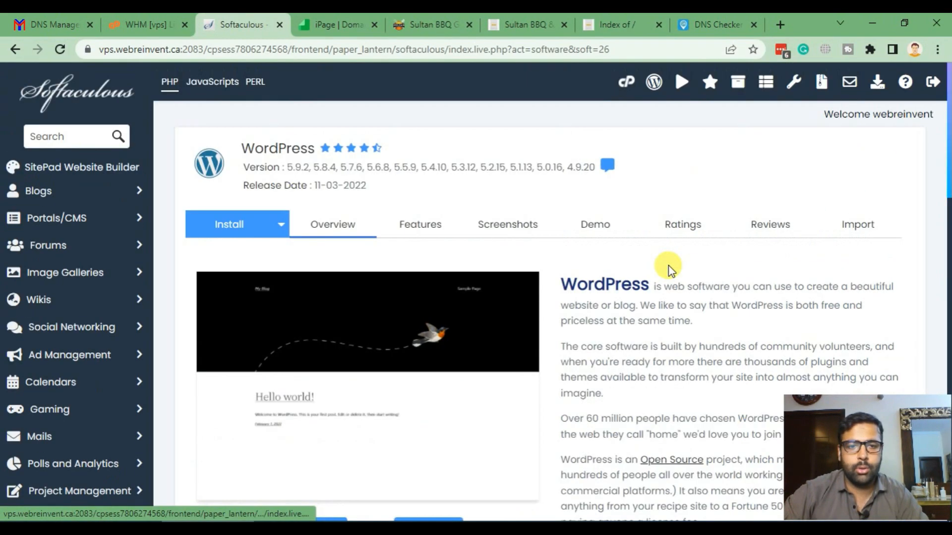
# - Install WordPress on sultanbbqngrill.ca with the In Directory field cleared to use the root
pyautogui.click(230, 238)
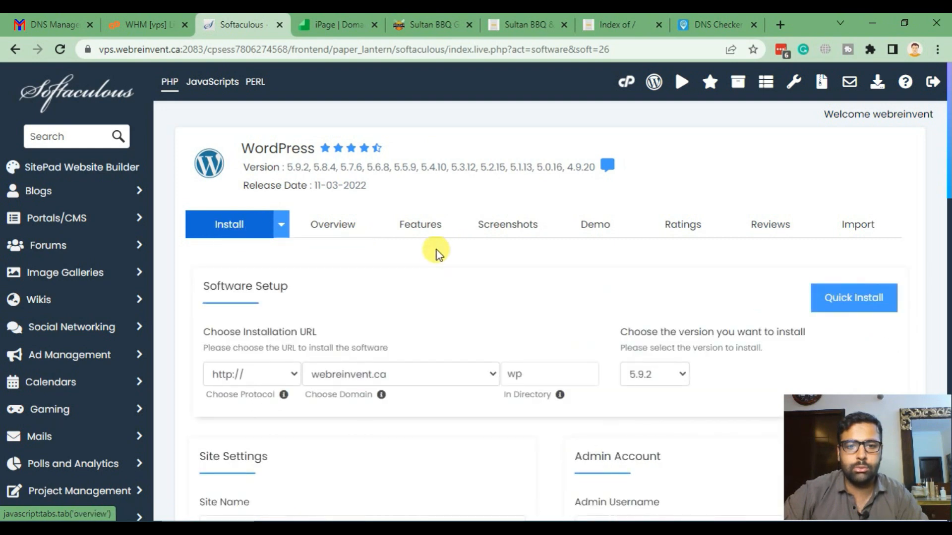
pyautogui.scroll(-3, 591, 246)
pyautogui.click(427, 239)
pyautogui.press('s')
pyautogui.press('s')
pyautogui.press('s')
pyautogui.press('s')
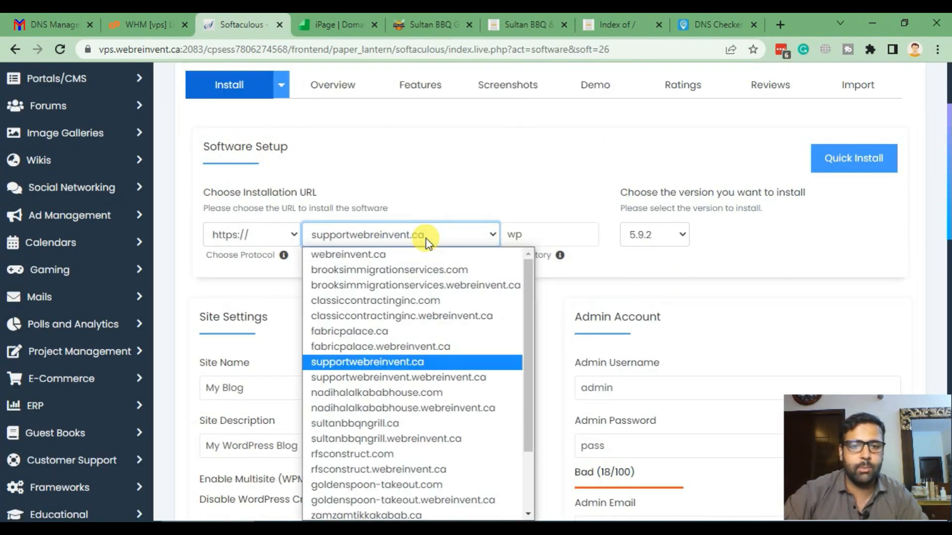
pyautogui.press('Up')
pyautogui.press('Return')
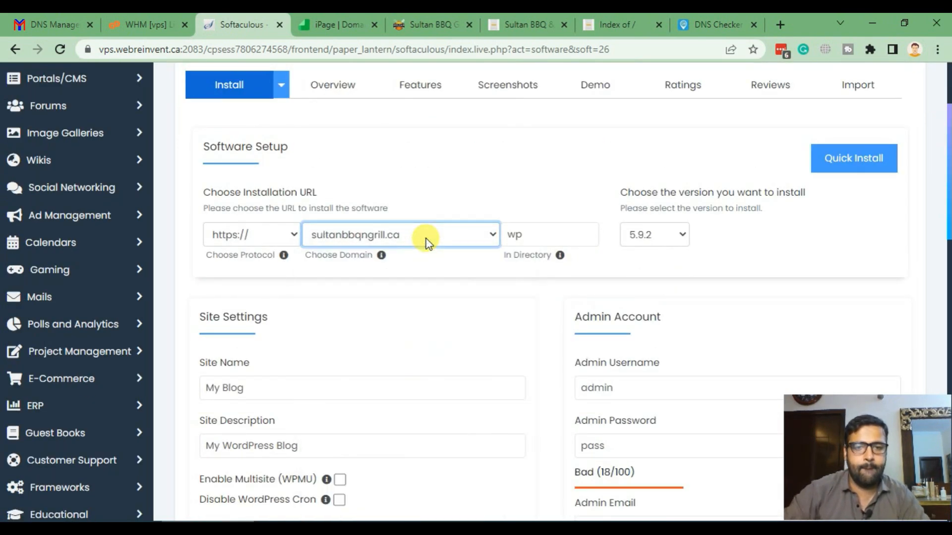
pyautogui.doubleClick(537, 236)
pyautogui.press('BackSpace')
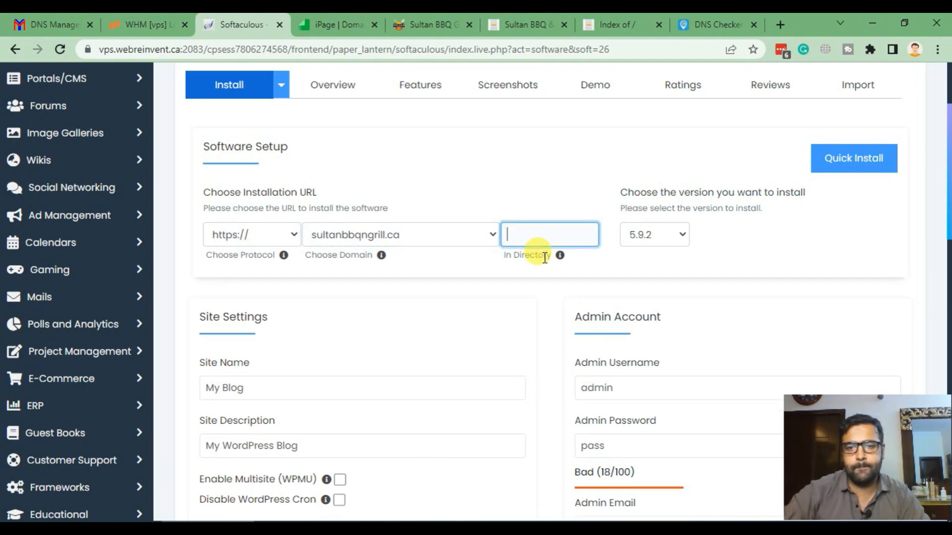
pyautogui.scroll(-3, 867, 225)
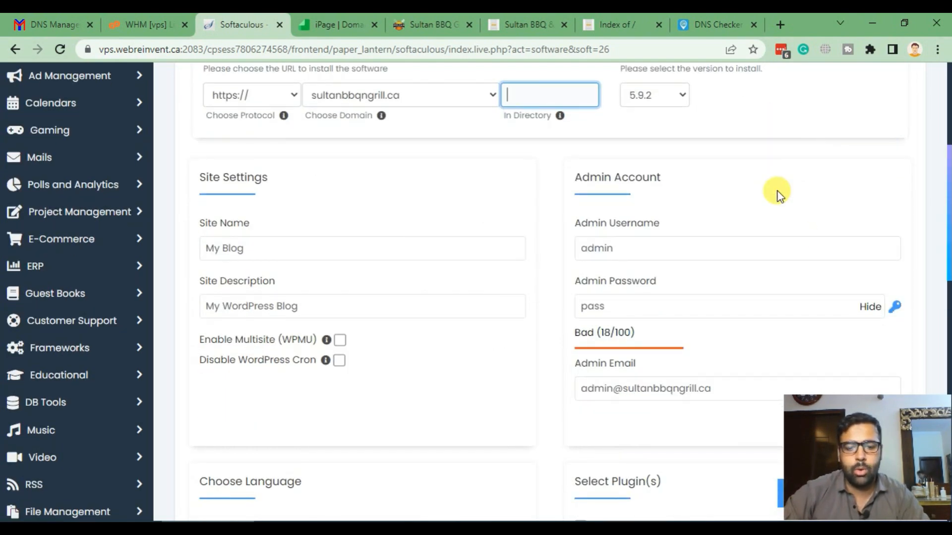
pyautogui.press('Return')
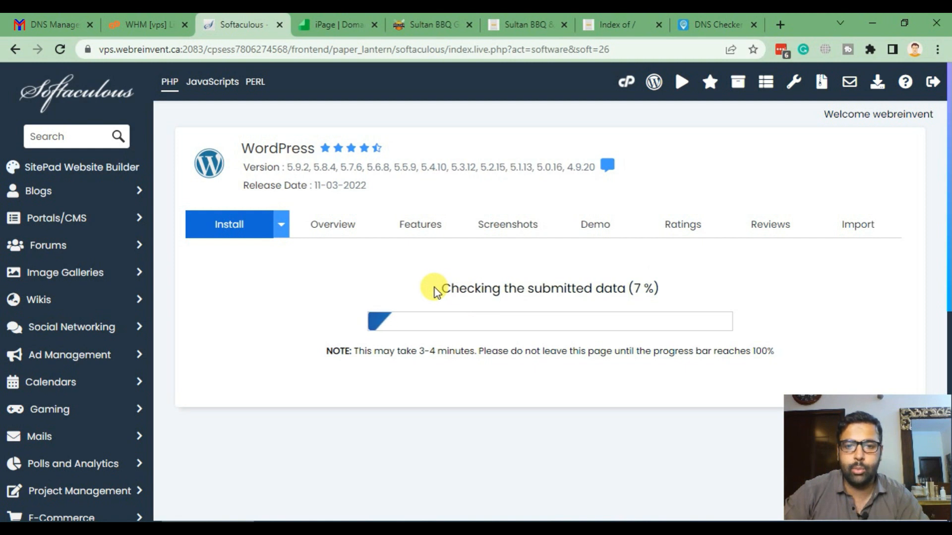
# - Preview the freshly installed sultanbbqngrill.ca site in a new tab, then close it
pyautogui.moveTo(437, 288); pyautogui.dragTo(663, 289)
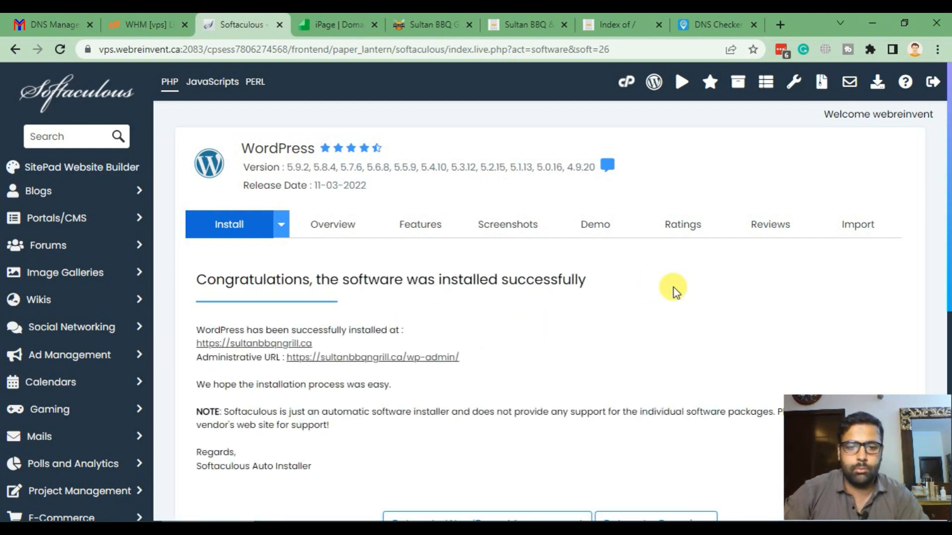
pyautogui.scroll(-2, 633, 310)
pyautogui.scroll(2, 633, 310)
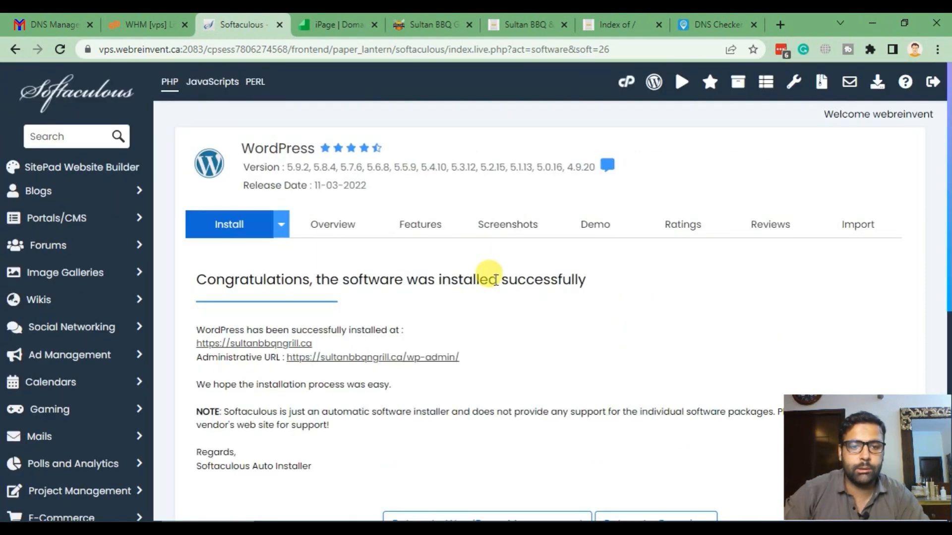
pyautogui.rightClick(271, 345)
pyautogui.click(291, 359)
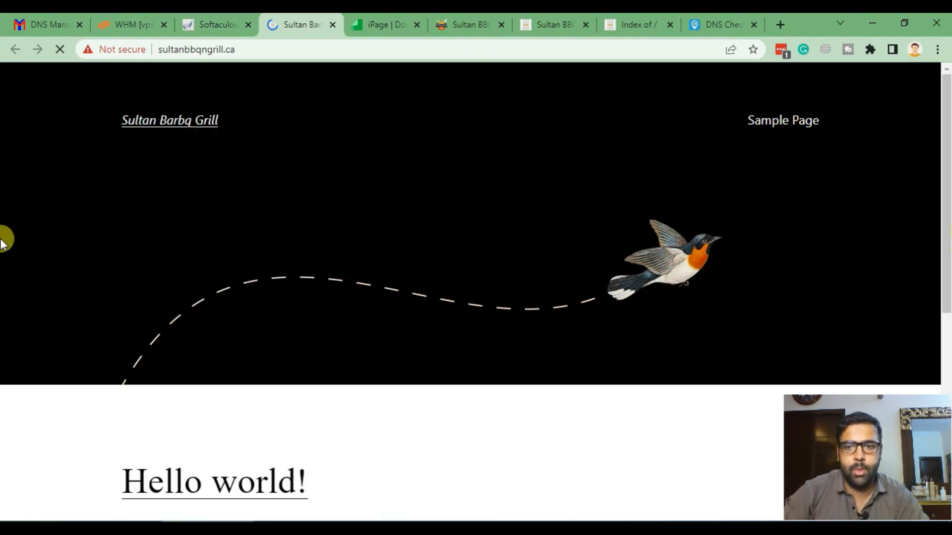
pyautogui.scroll(-6, 46, 198)
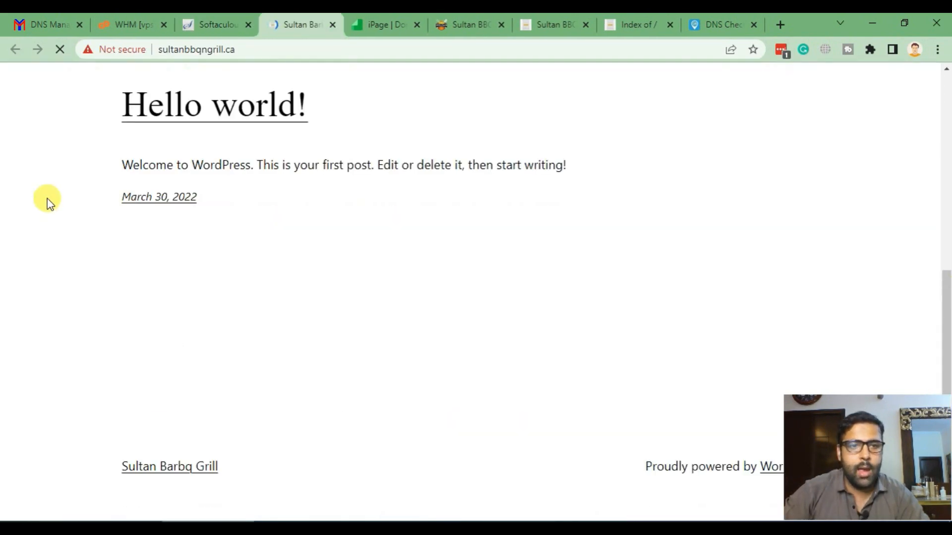
pyautogui.scroll(7, 29, 224)
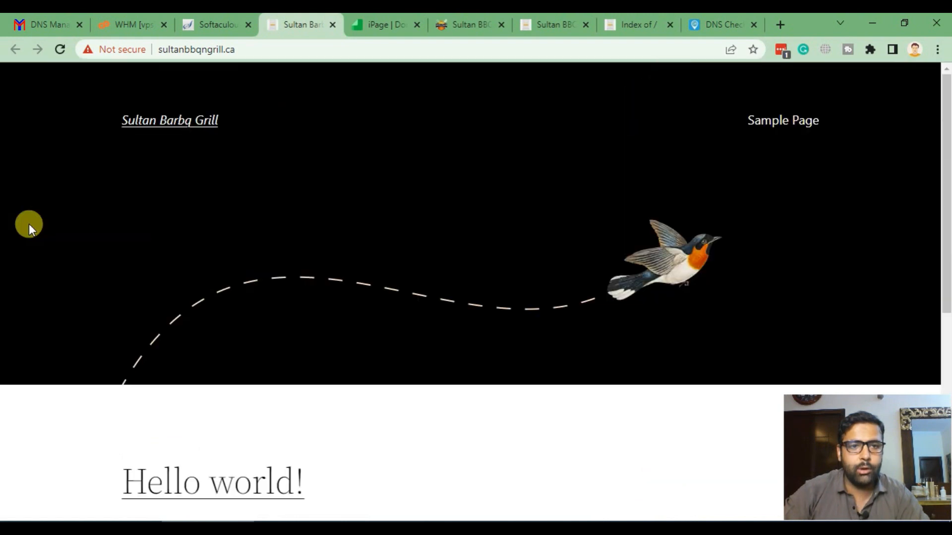
pyautogui.click(331, 25)
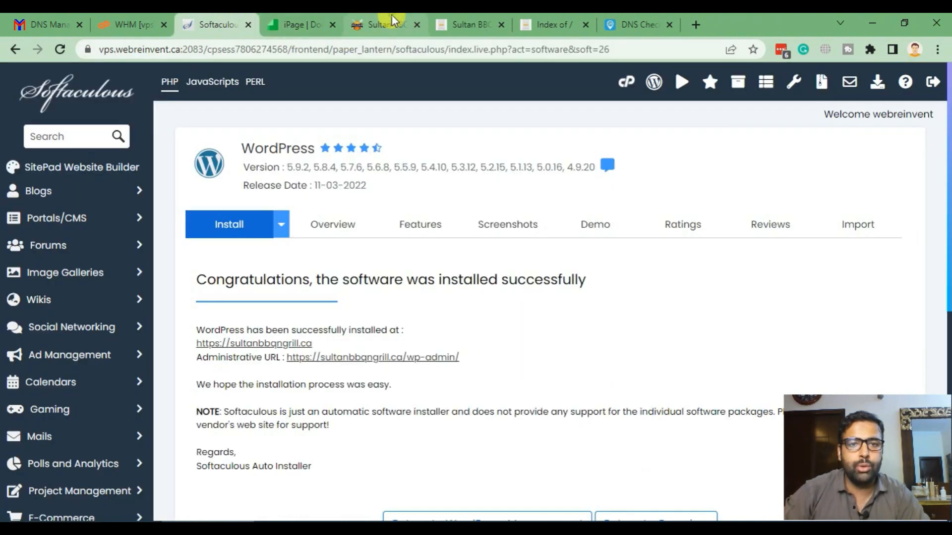
# - Review the old Sultan BBQ site, then return to the Softaculous success page
pyautogui.click(384, 22)
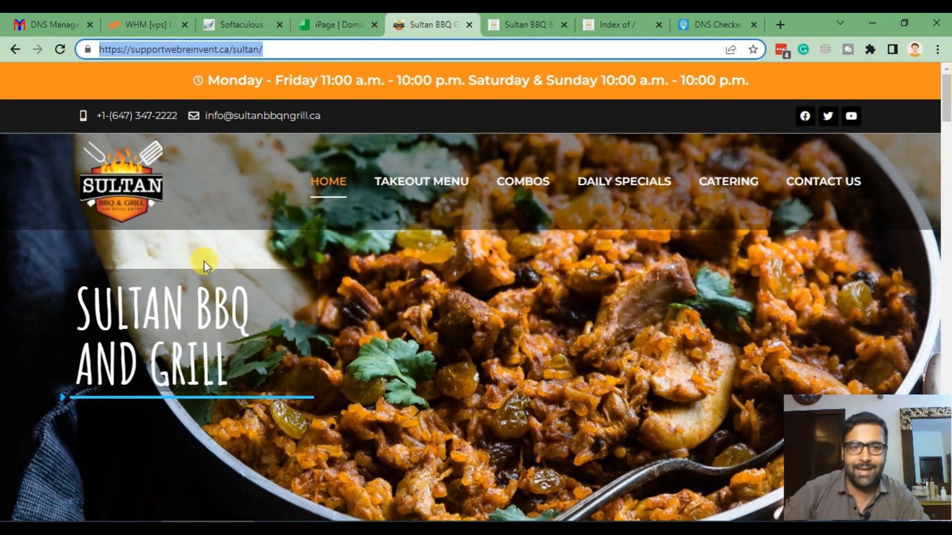
pyautogui.scroll(-20, 2, 257)
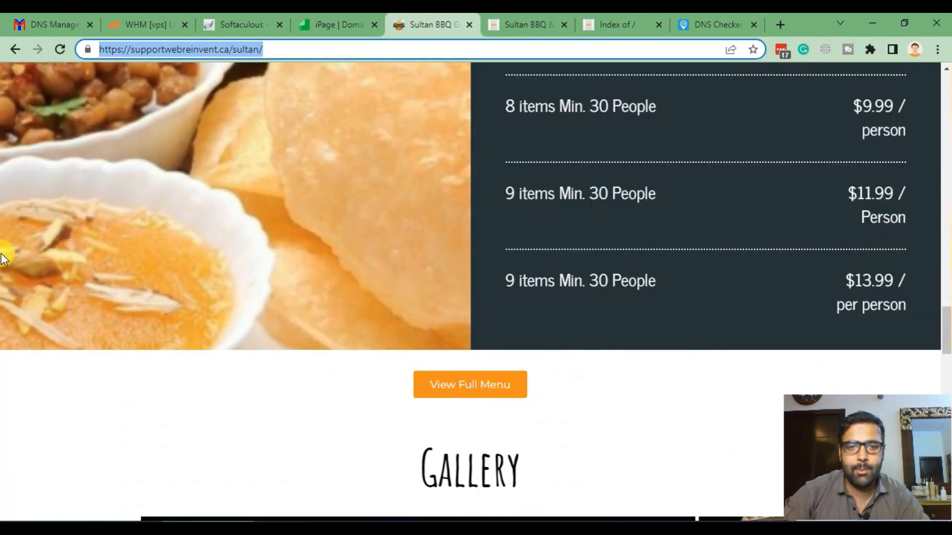
pyautogui.scroll(20, 2, 257)
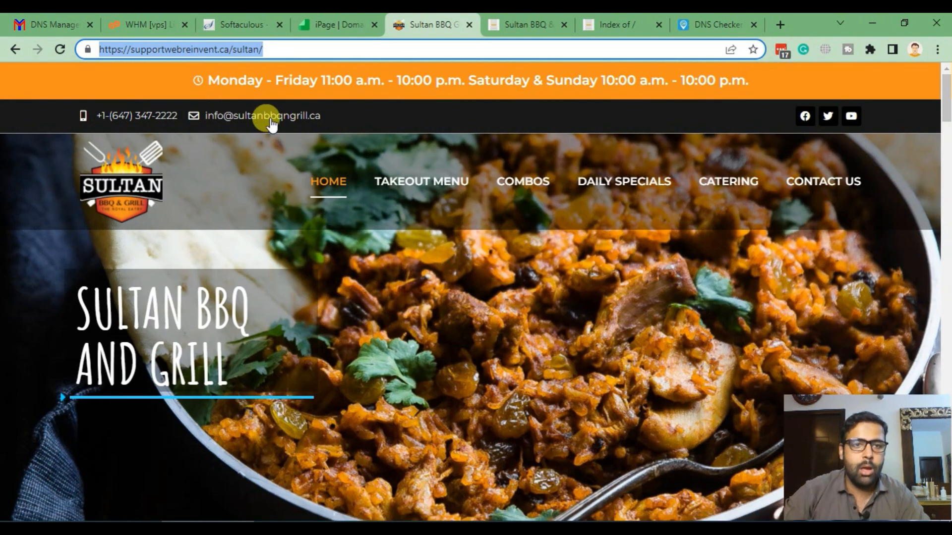
pyautogui.click(237, 24)
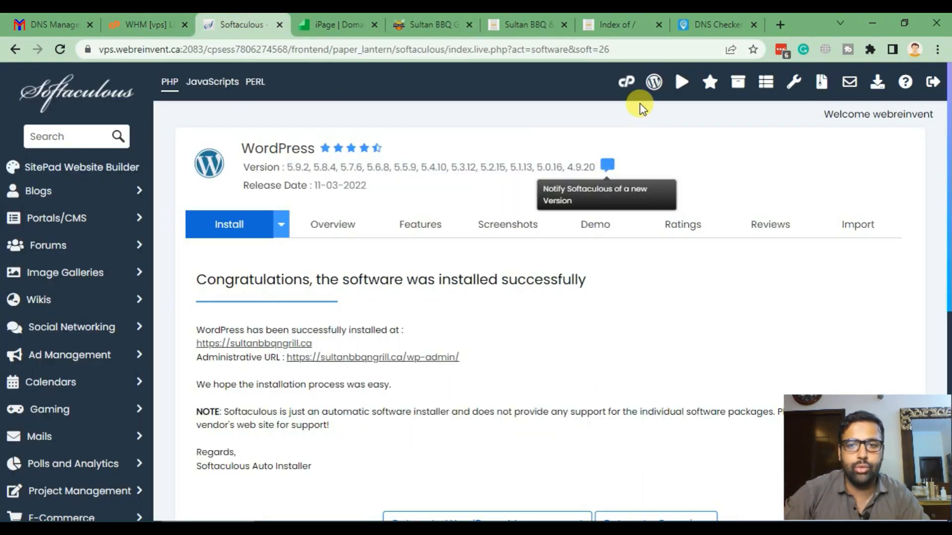
# - Launch File Manager via a cPanel 'file' search and note the old Sultan site's web address
pyautogui.click(625, 82)
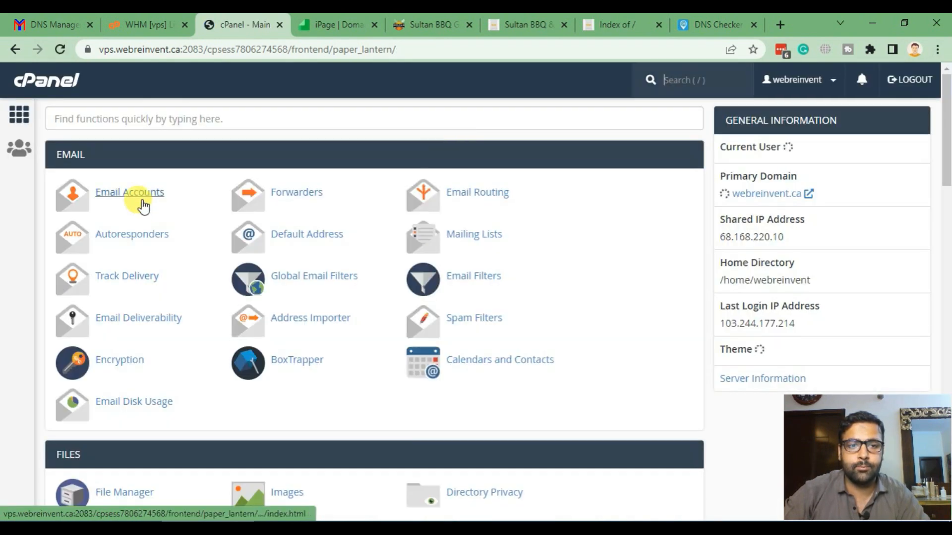
pyautogui.click(236, 110)
pyautogui.write('file')
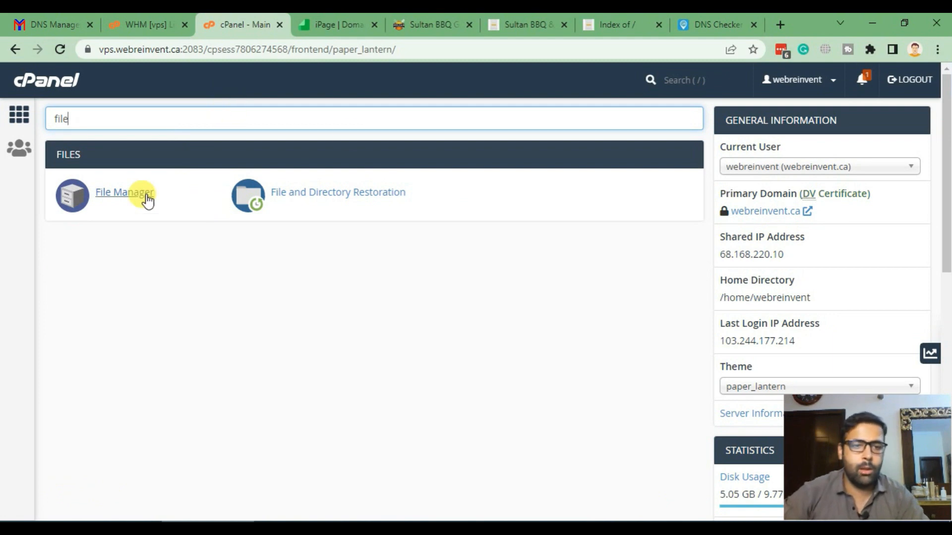
pyautogui.click(147, 199)
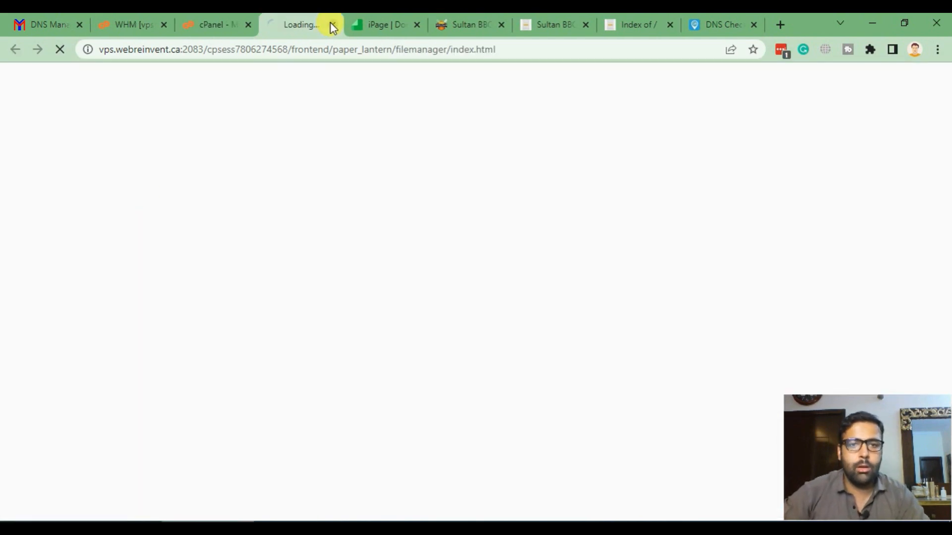
pyautogui.click(469, 24)
pyautogui.click(273, 50)
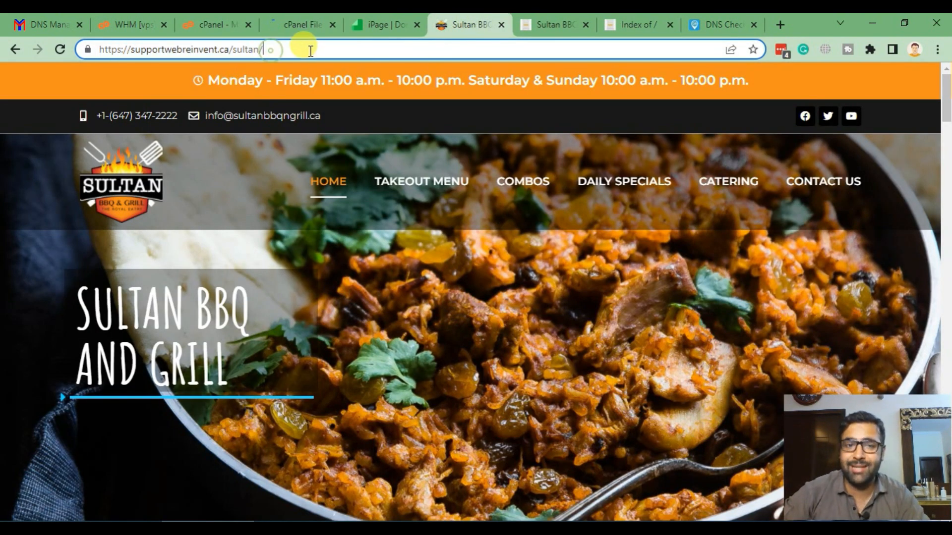
pyautogui.moveTo(331, 47); pyautogui.dragTo(90, 40)
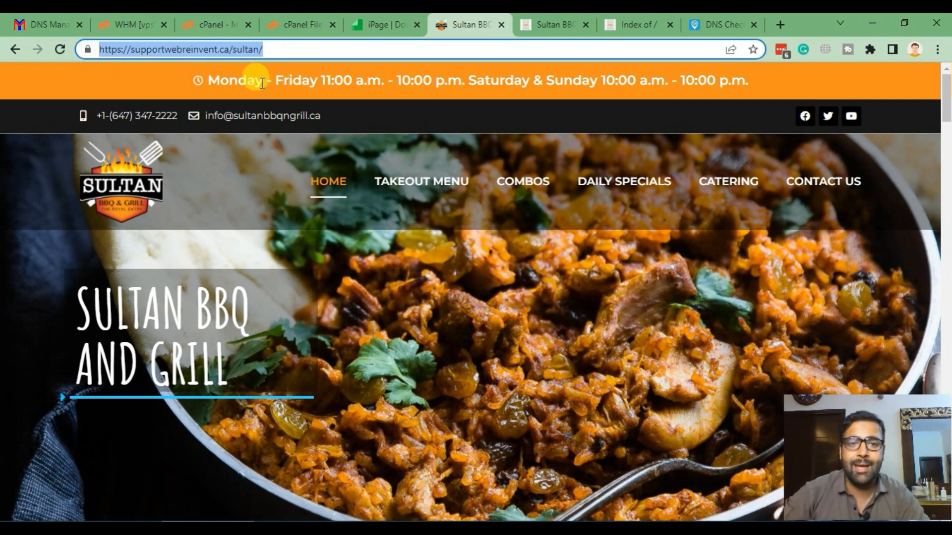
pyautogui.click(310, 23)
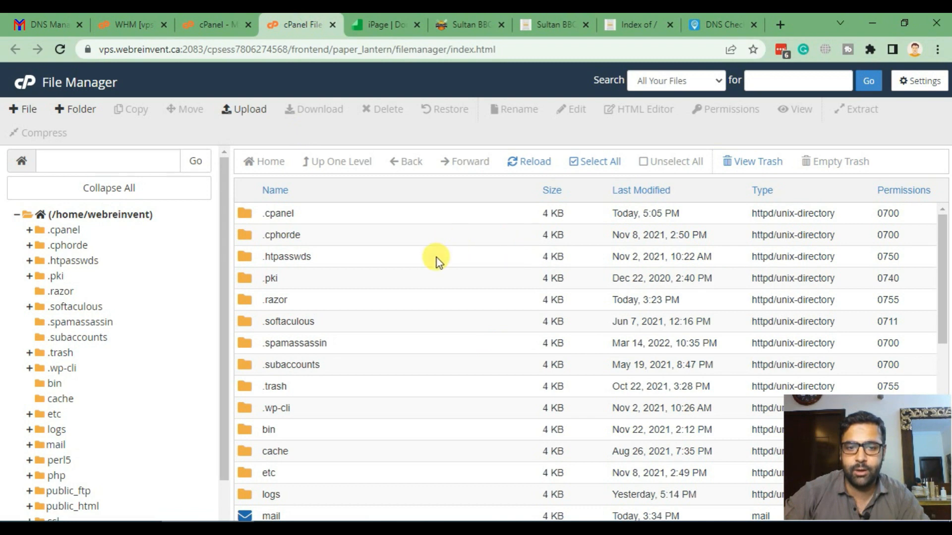
# - Open public_html > supportwebreinvent.ca > sultan and select the wp-content folder
pyautogui.scroll(-5, 436, 257)
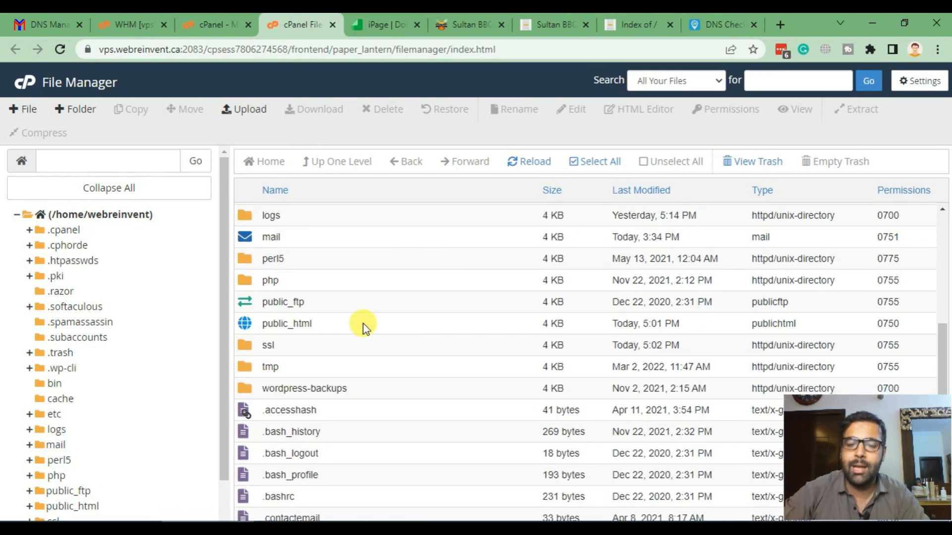
pyautogui.doubleClick(364, 327)
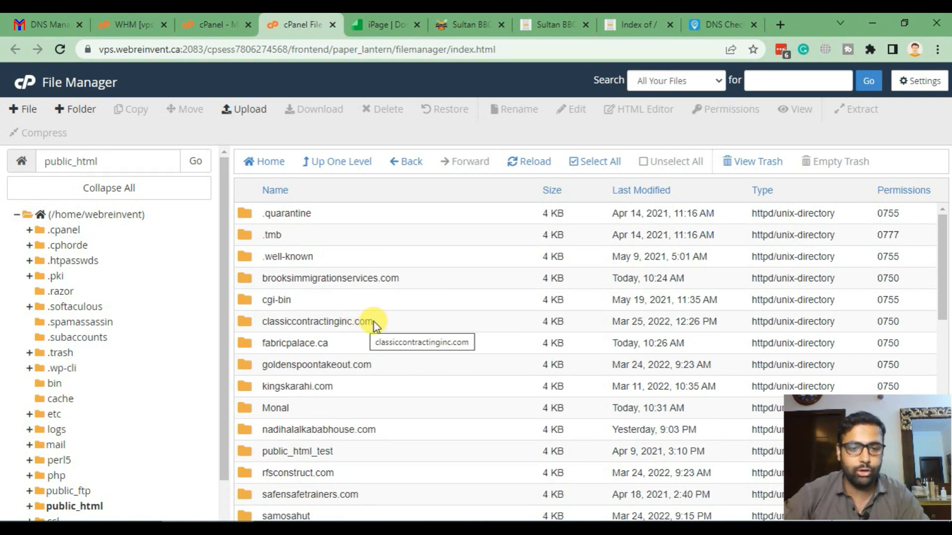
pyautogui.scroll(-5, 419, 294)
pyautogui.scroll(-1, 413, 257)
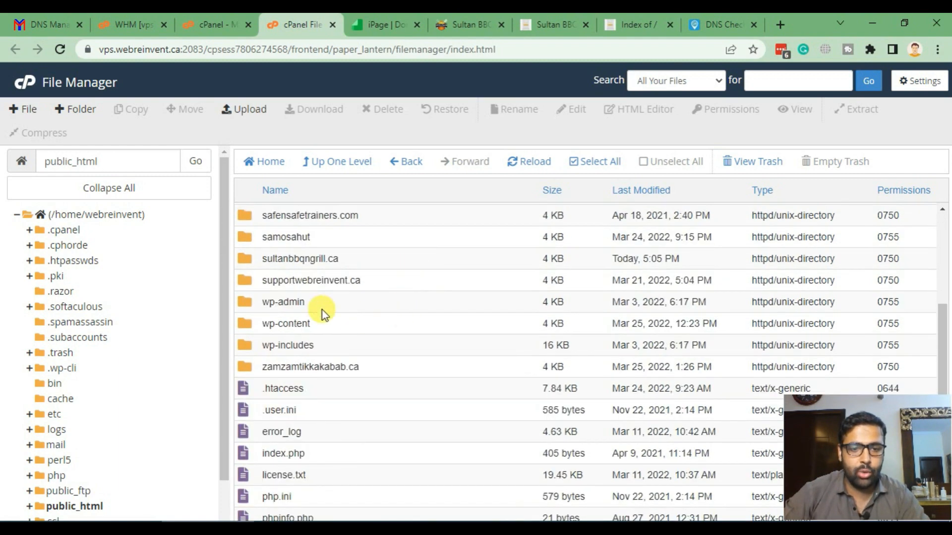
pyautogui.doubleClick(418, 278)
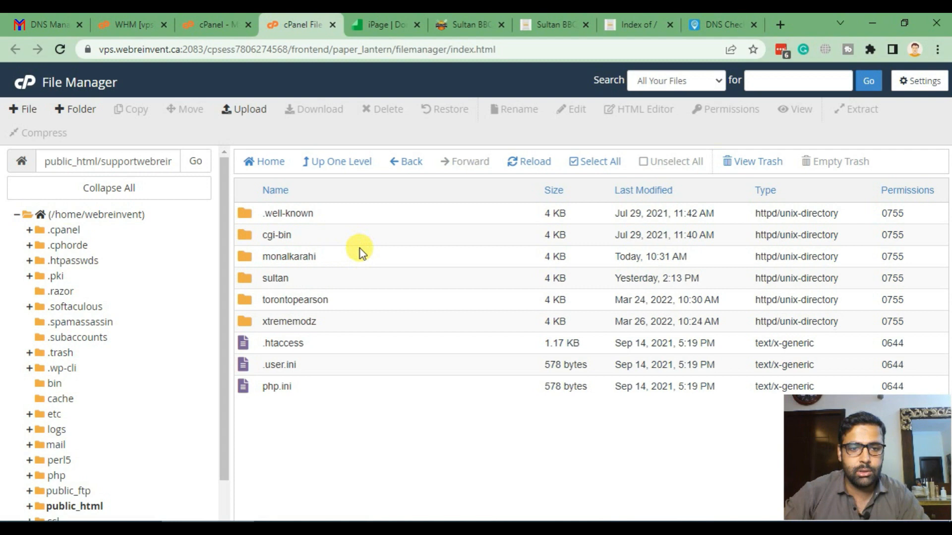
pyautogui.doubleClick(349, 275)
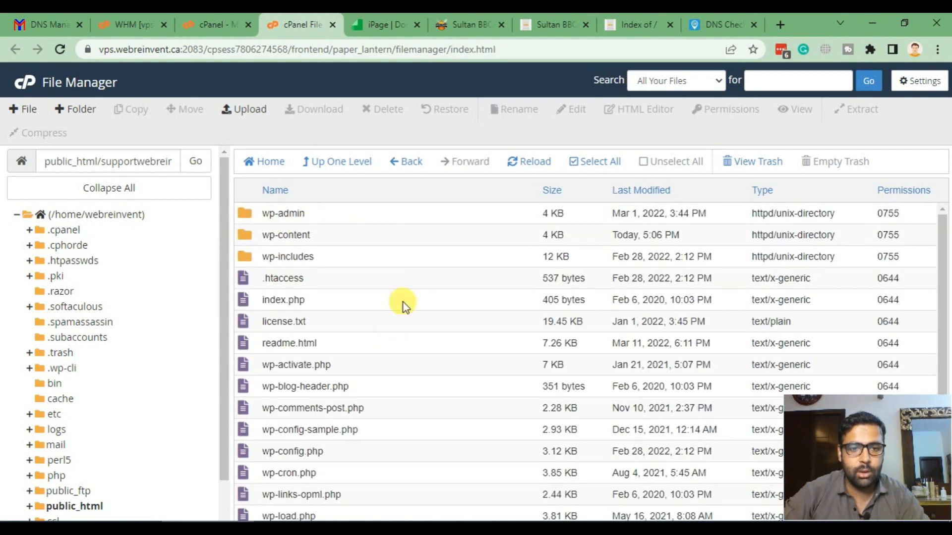
pyautogui.click(348, 237)
pyautogui.scroll(-3, 382, 301)
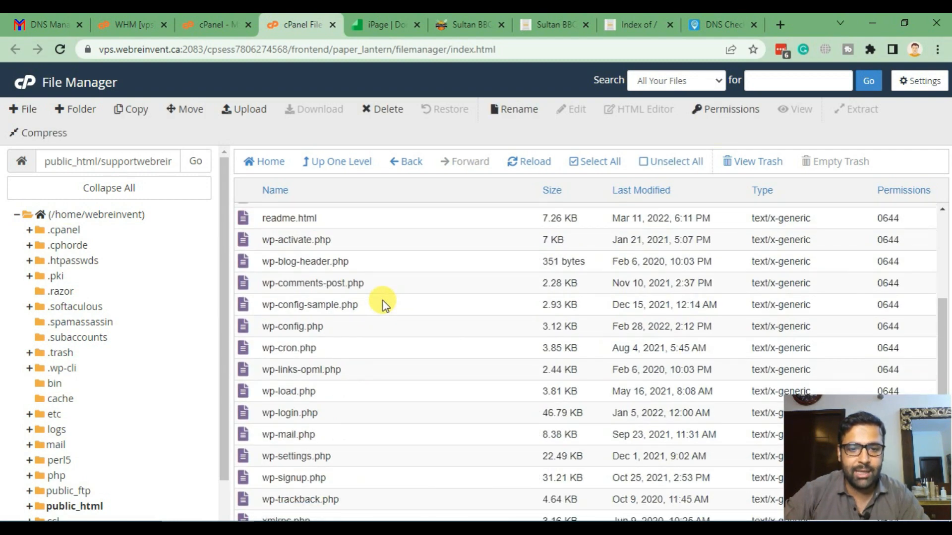
pyautogui.scroll(3, 382, 299)
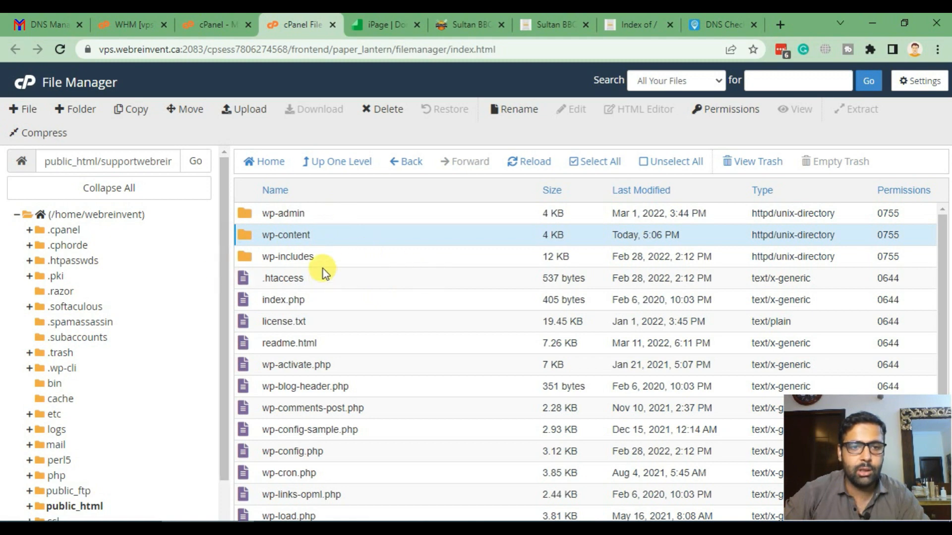
pyautogui.click(47, 134)
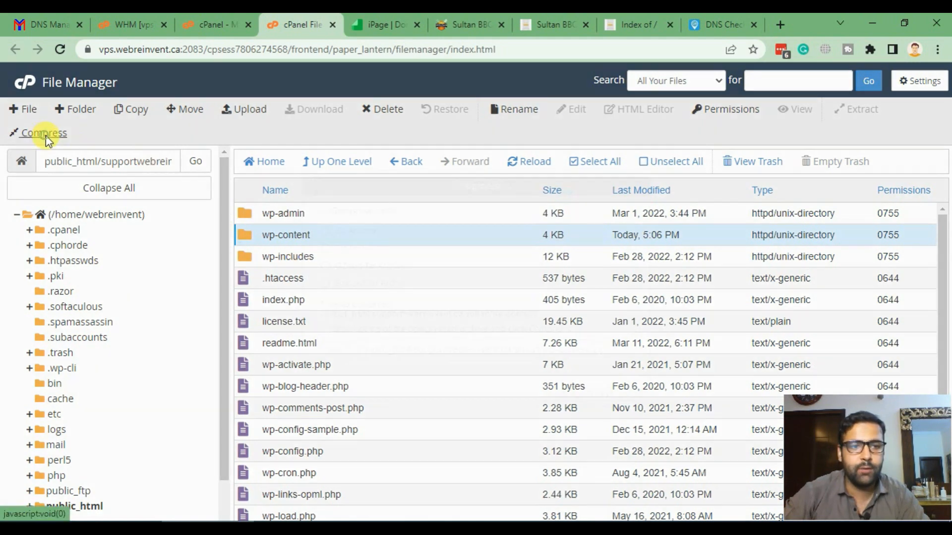
# - Compress wp-content into a Zip archive and select the resulting 281.24 MB wp-content.zip
pyautogui.click(325, 231)
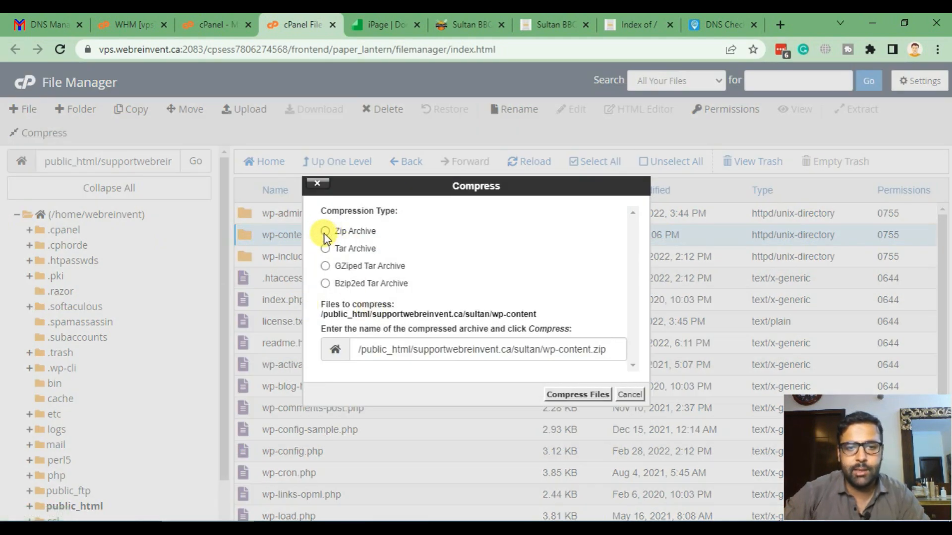
pyautogui.click(566, 395)
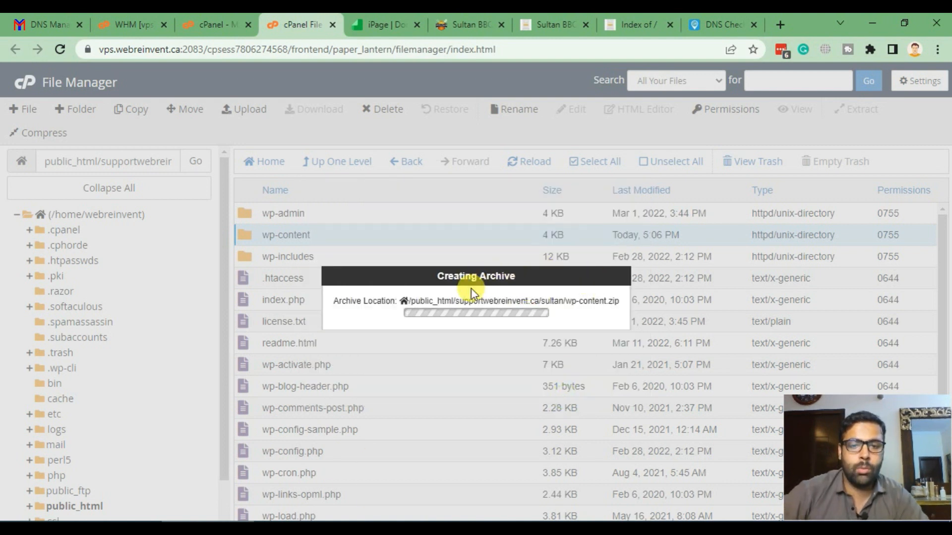
pyautogui.moveTo(622, 303); pyautogui.dragTo(549, 302)
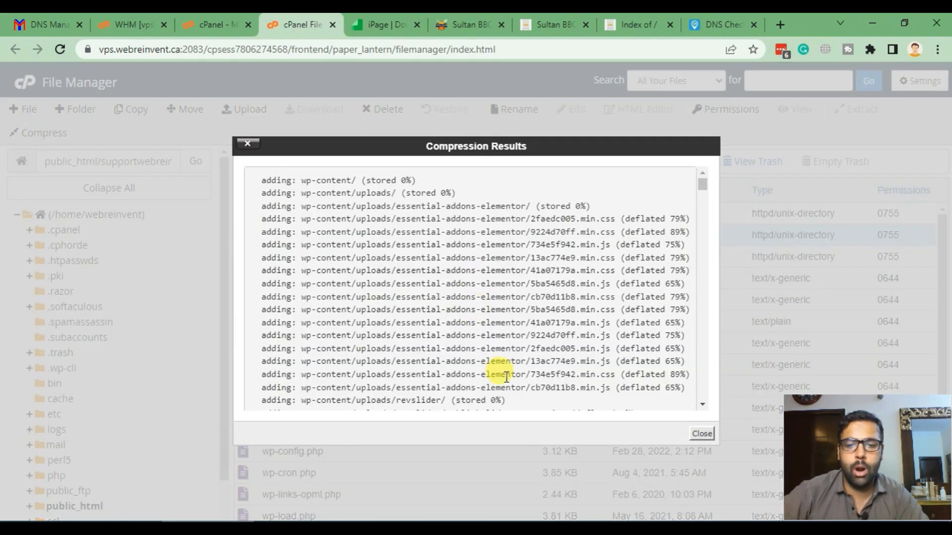
pyautogui.click(699, 434)
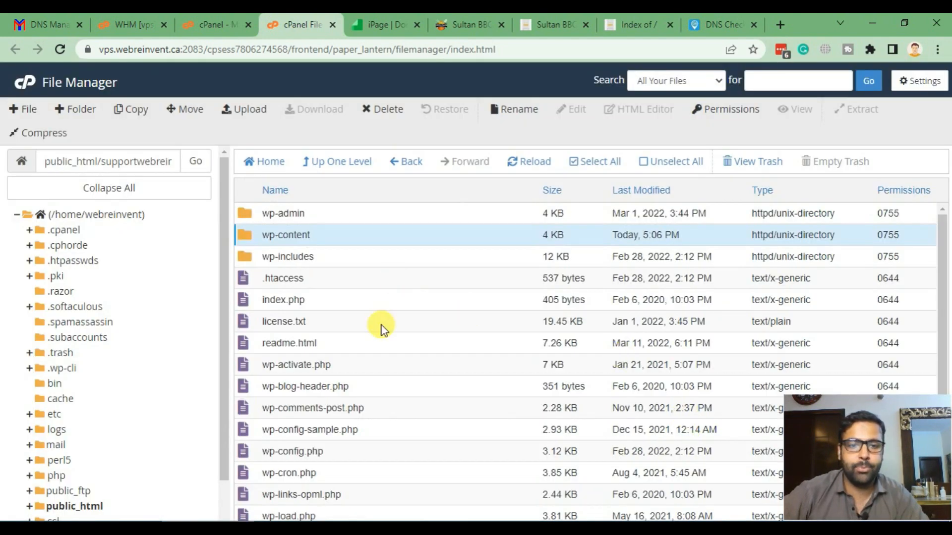
pyautogui.click(518, 166)
pyautogui.scroll(-3, 358, 249)
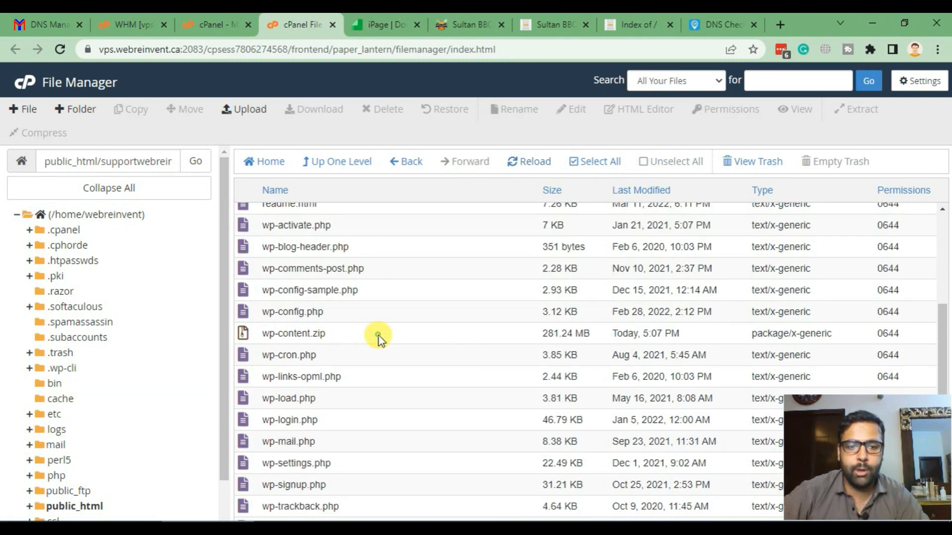
pyautogui.click(374, 328)
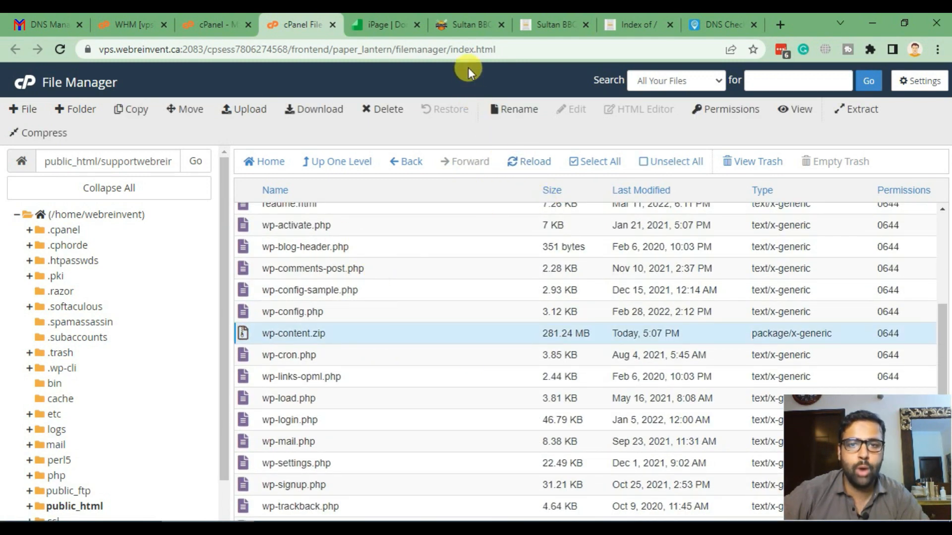
pyautogui.click(634, 24)
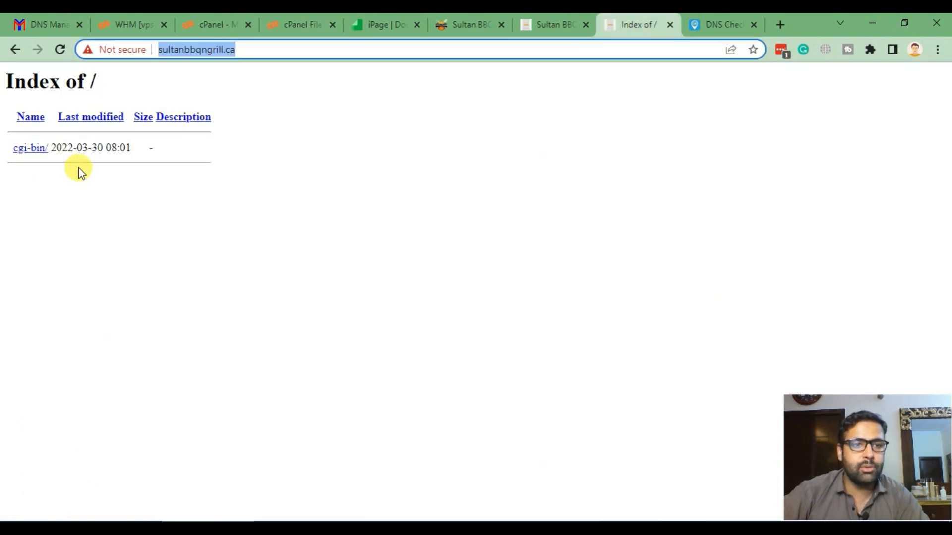
pyautogui.click(326, 52)
pyautogui.moveTo(325, 53); pyautogui.dragTo(154, 53)
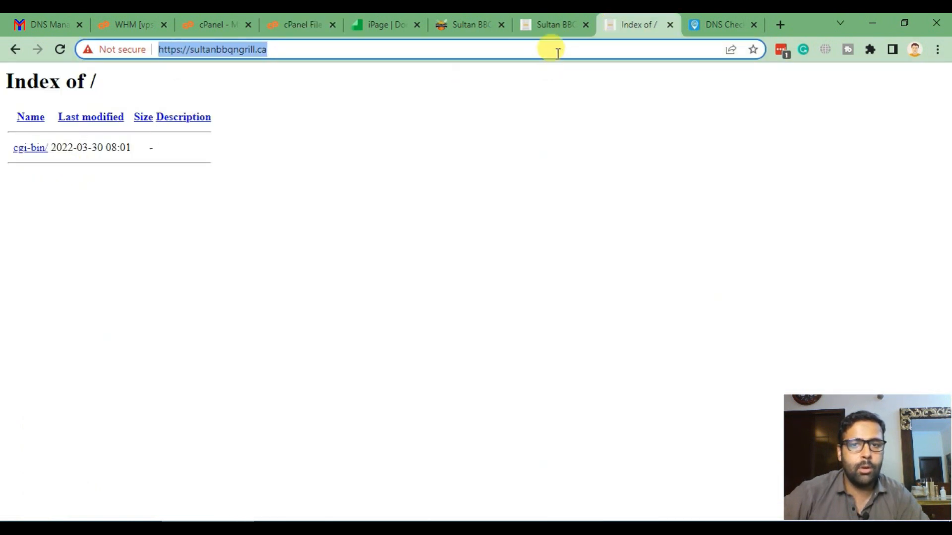
pyautogui.press('Return')
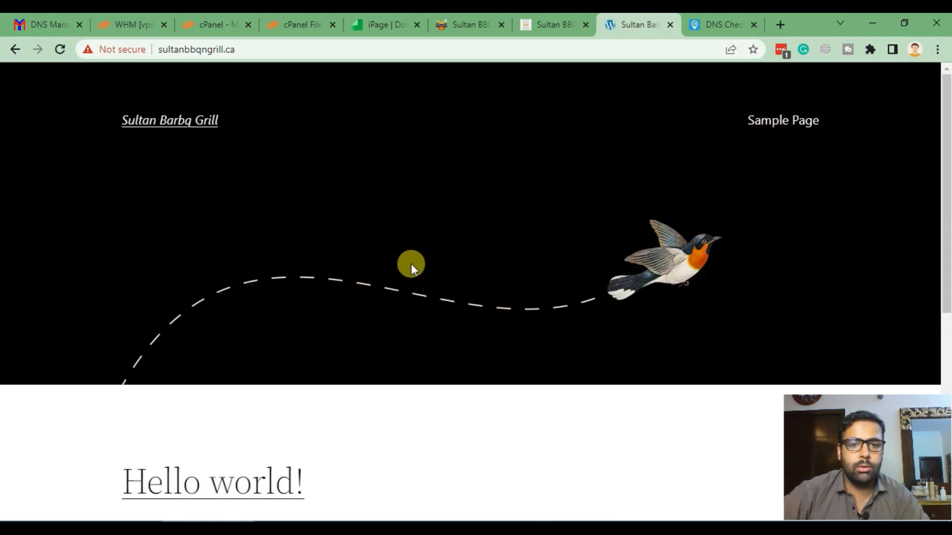
pyautogui.click(308, 20)
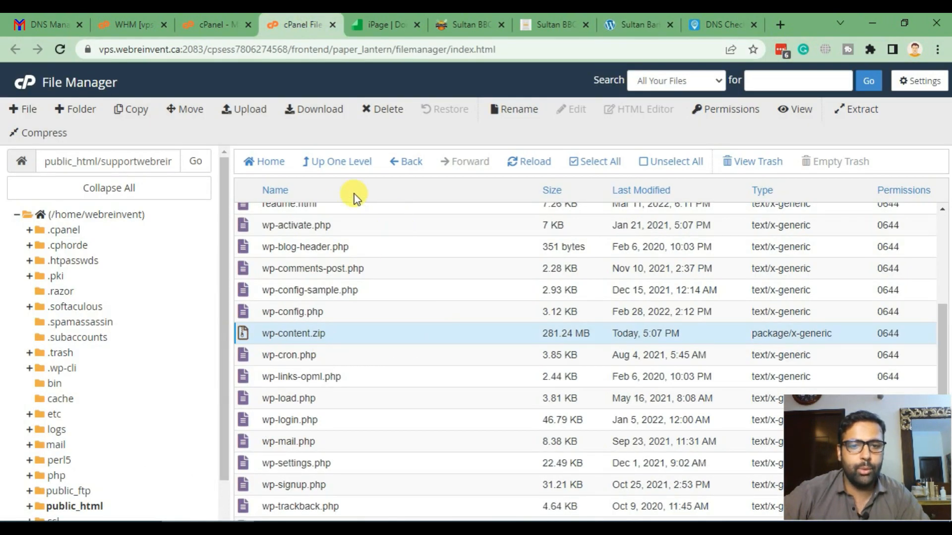
# - Move wp-content.zip from the sultan folder to /public_html/sultanbbqngrill.ca/
pyautogui.click(184, 110)
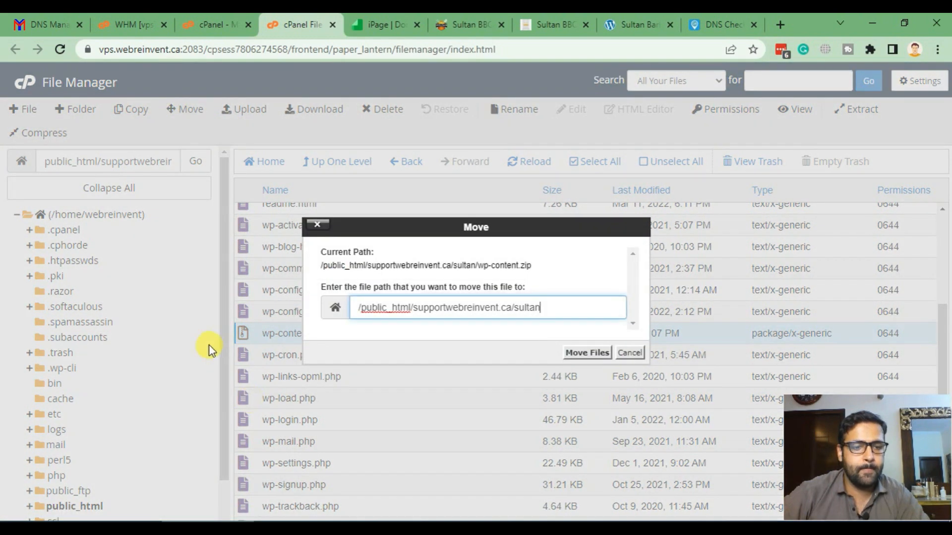
pyautogui.click(630, 354)
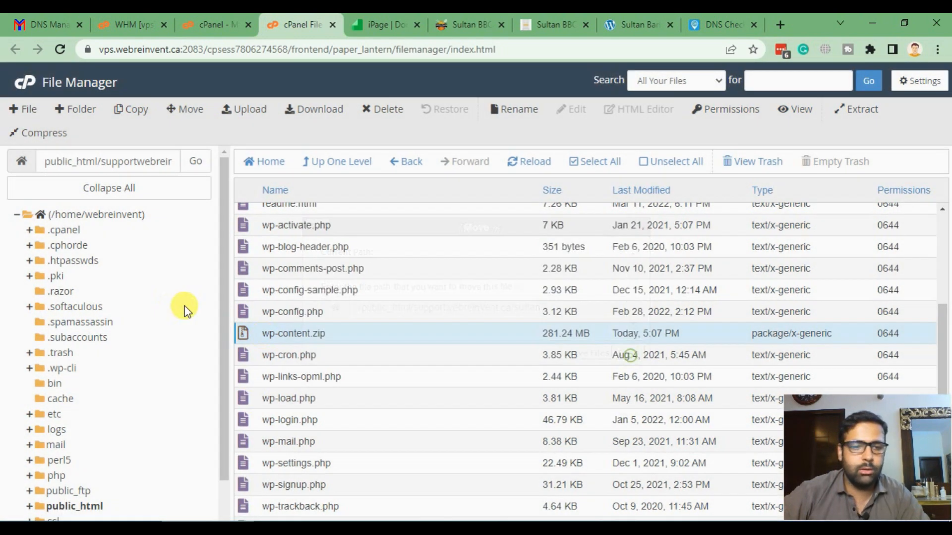
pyautogui.scroll(-1, 179, 302)
pyautogui.click(30, 452)
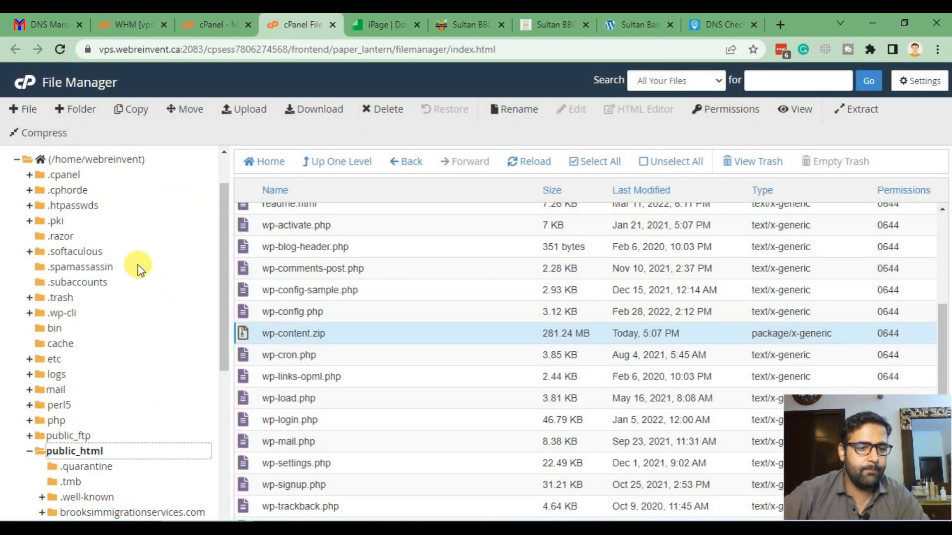
pyautogui.scroll(-5, 136, 263)
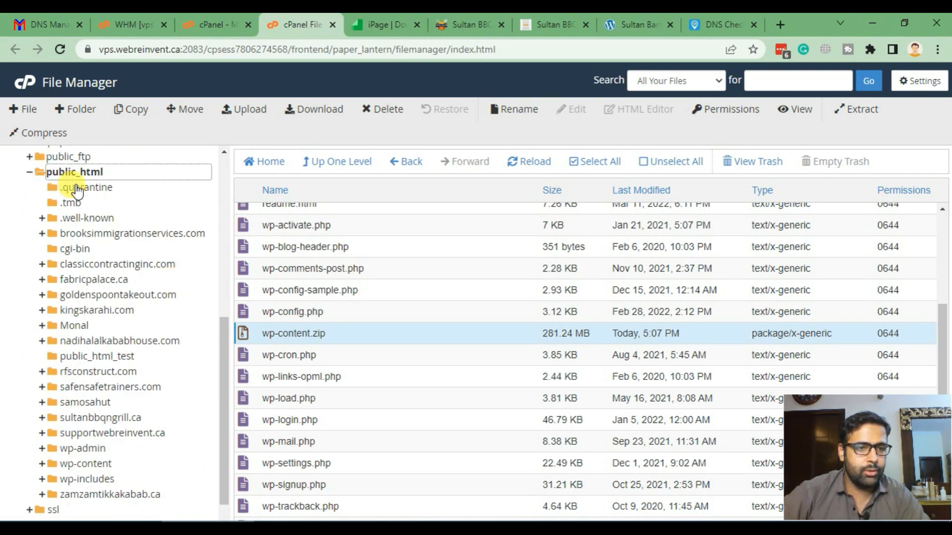
pyautogui.scroll(-1, 138, 223)
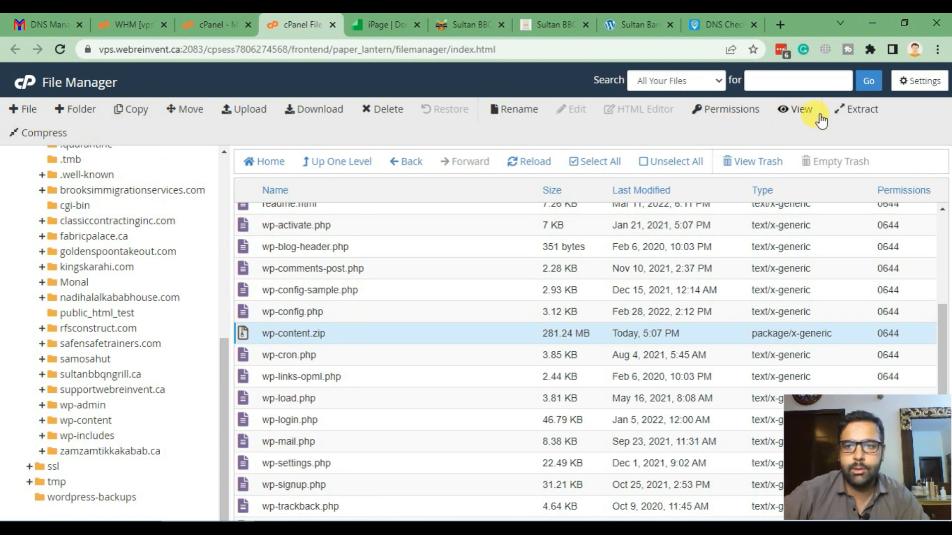
pyautogui.click(171, 119)
pyautogui.moveTo(565, 308); pyautogui.dragTo(414, 307)
pyautogui.write('s')
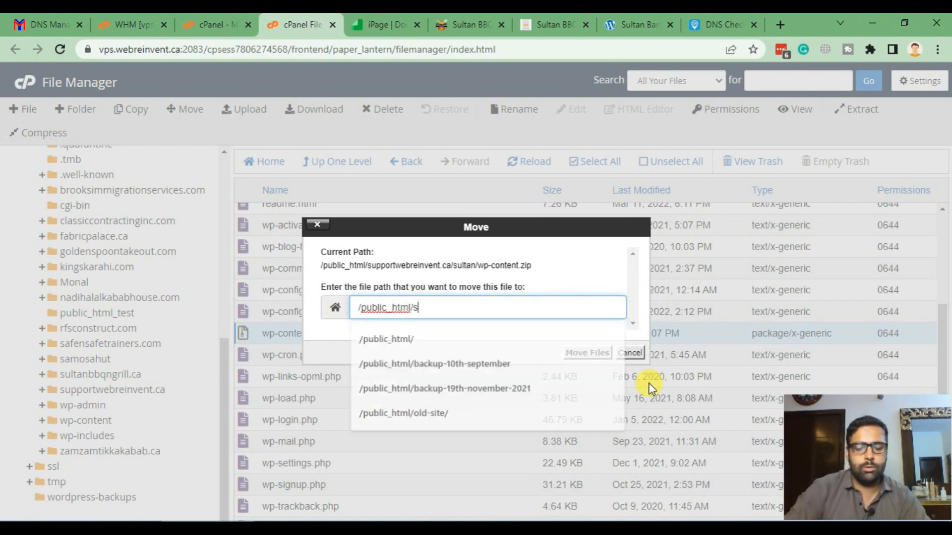
pyautogui.write('ultanbarb')
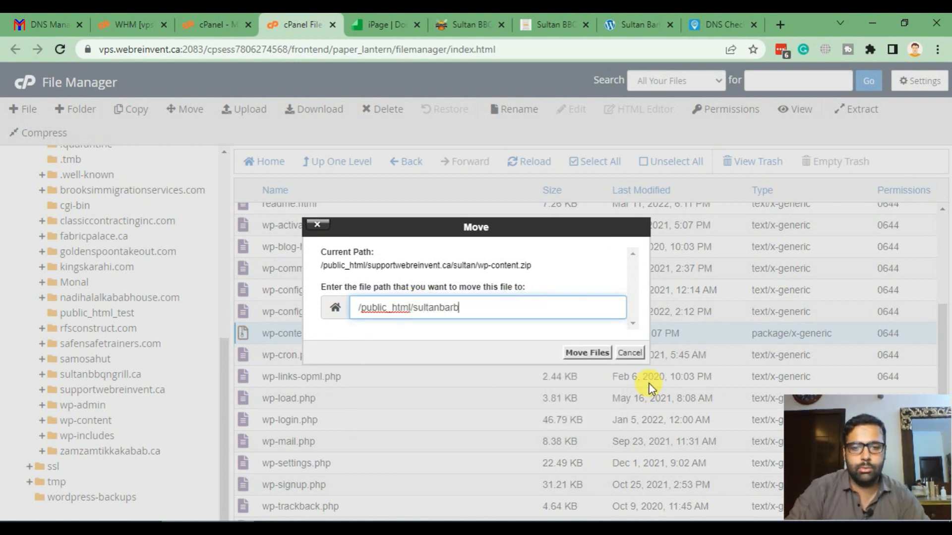
pyautogui.write('qgrill.ca')
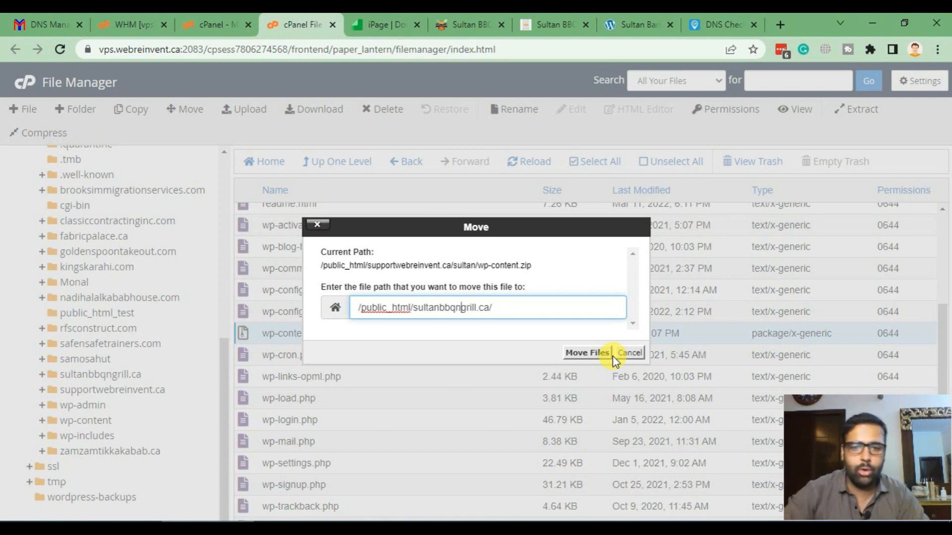
pyautogui.click(599, 354)
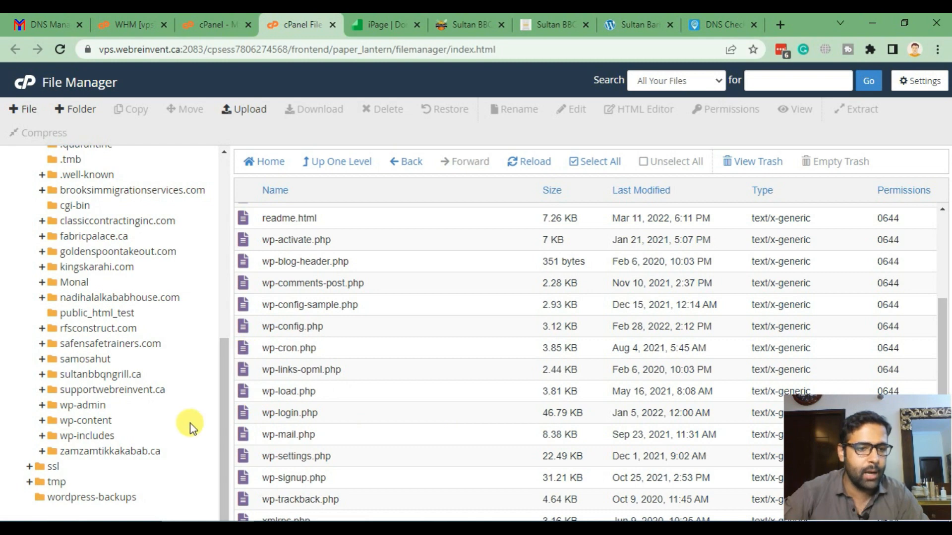
# - In the sultanbbqngrill.ca folder, rename the existing wp-content folder to wp-content-old
pyautogui.click(105, 375)
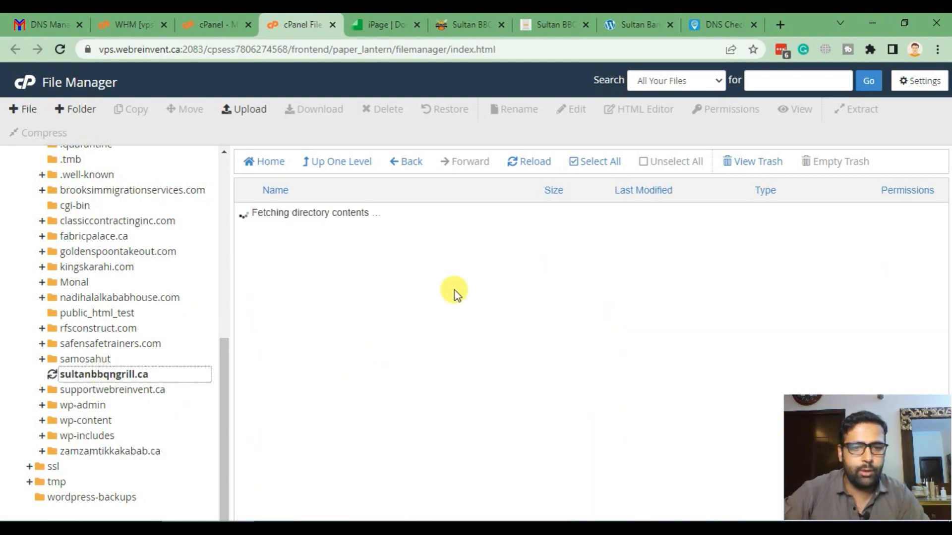
pyautogui.scroll(-4, 456, 265)
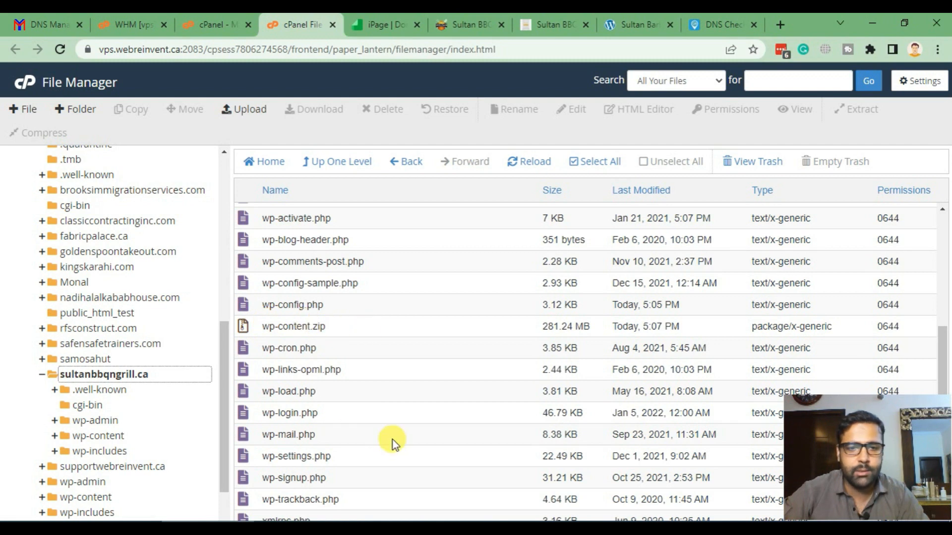
pyautogui.scroll(4, 417, 280)
pyautogui.doubleClick(300, 278)
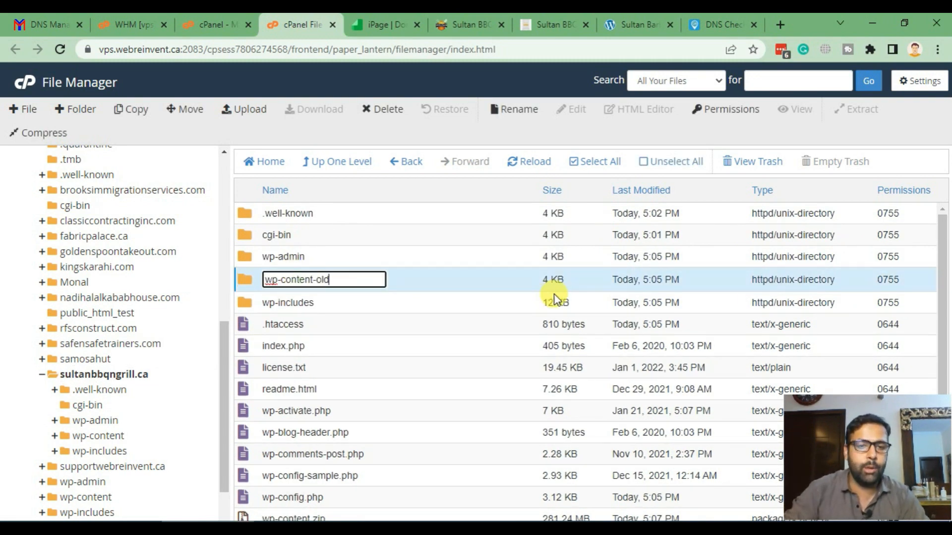
pyautogui.press('Return')
pyautogui.scroll(-4, 332, 378)
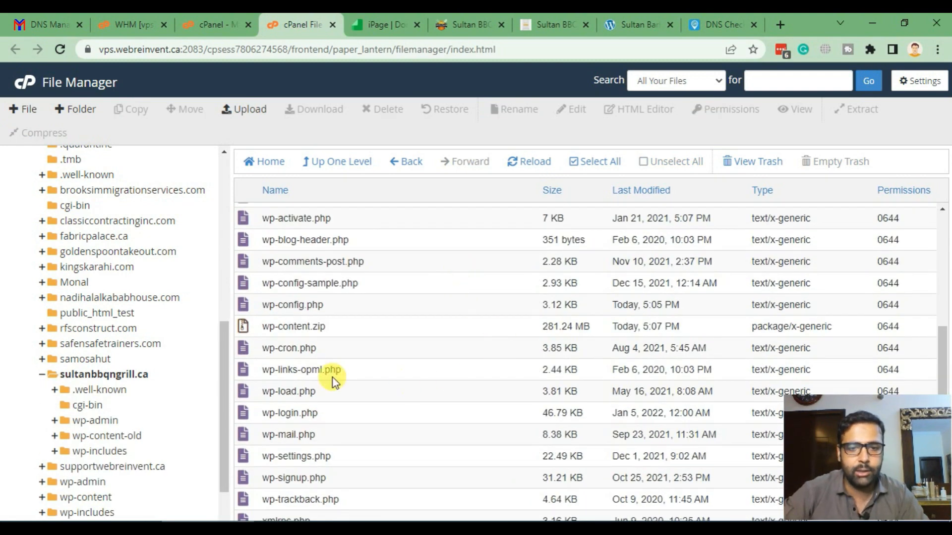
# - Extract wp-content.zip into sultanbbqngrill.ca to create a fresh wp-content folder
pyautogui.click(376, 329)
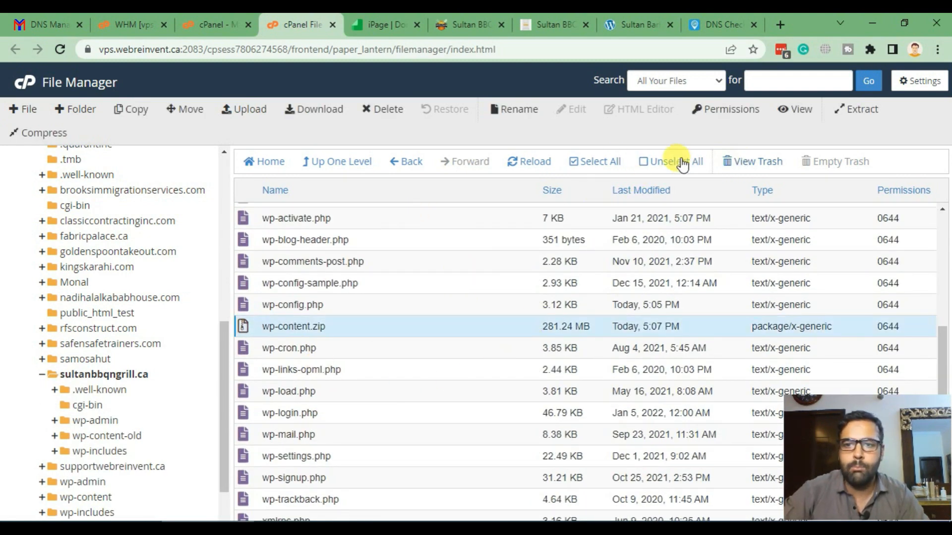
pyautogui.click(862, 110)
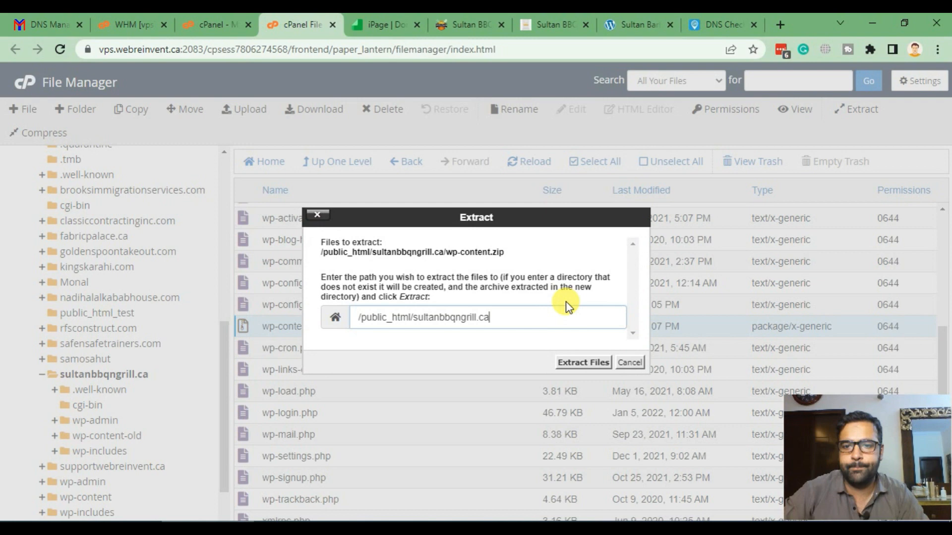
pyautogui.click(583, 361)
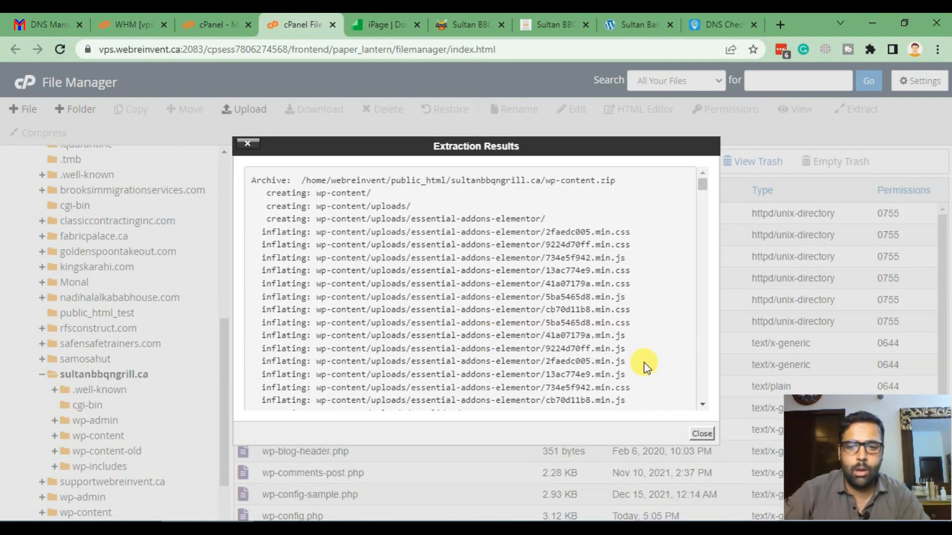
pyautogui.click(702, 434)
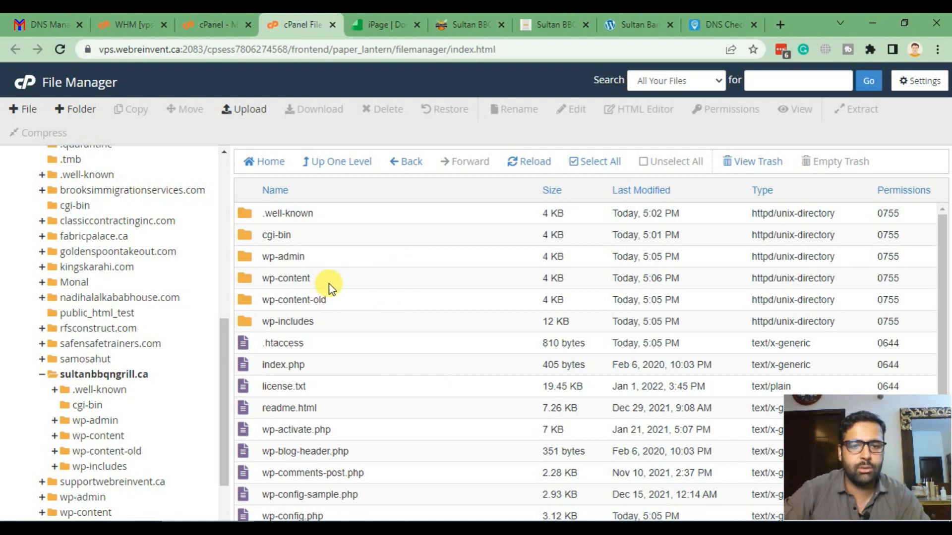
pyautogui.click(350, 283)
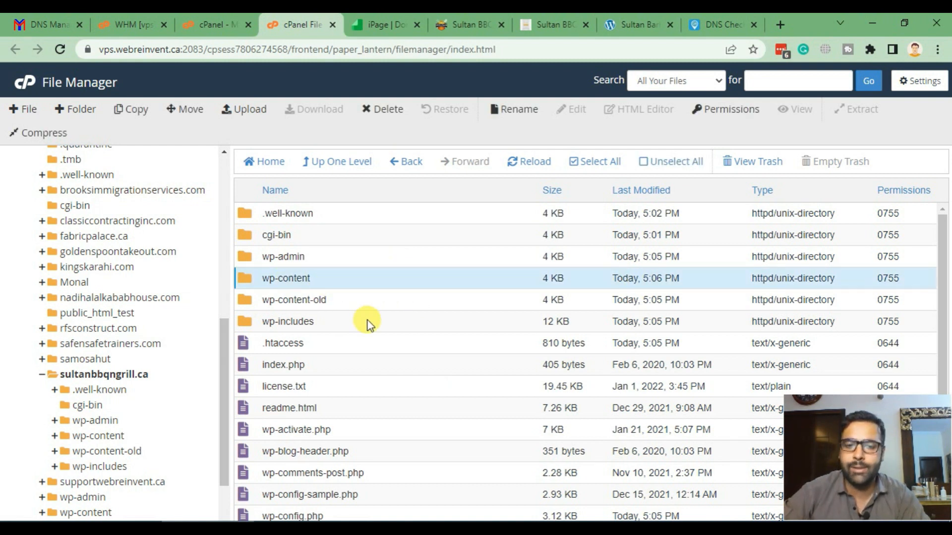
pyautogui.scroll(-4, 372, 291)
# - Open sultanbbqngrill.ca's wp-config.php in the cPanel code editor
pyautogui.click(386, 310)
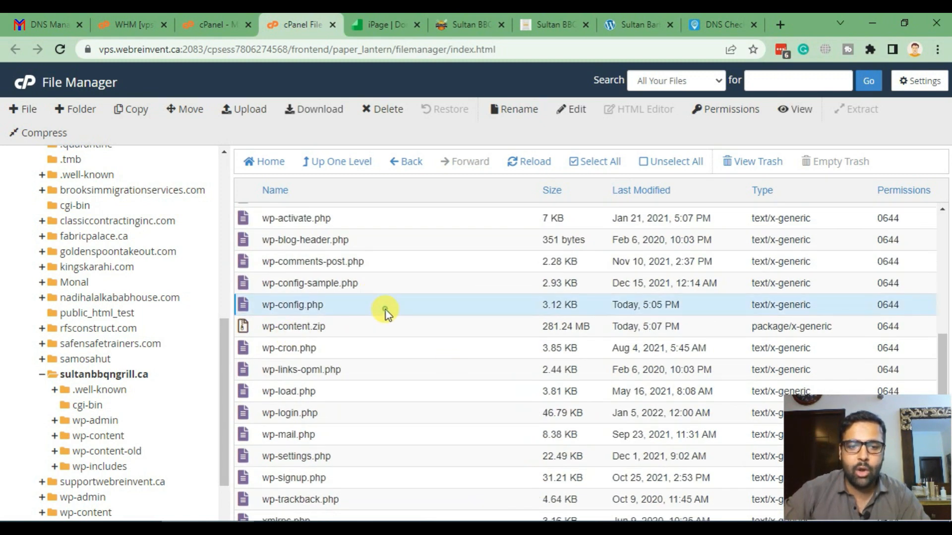
pyautogui.scroll(3, 414, 362)
pyautogui.scroll(-3, 483, 302)
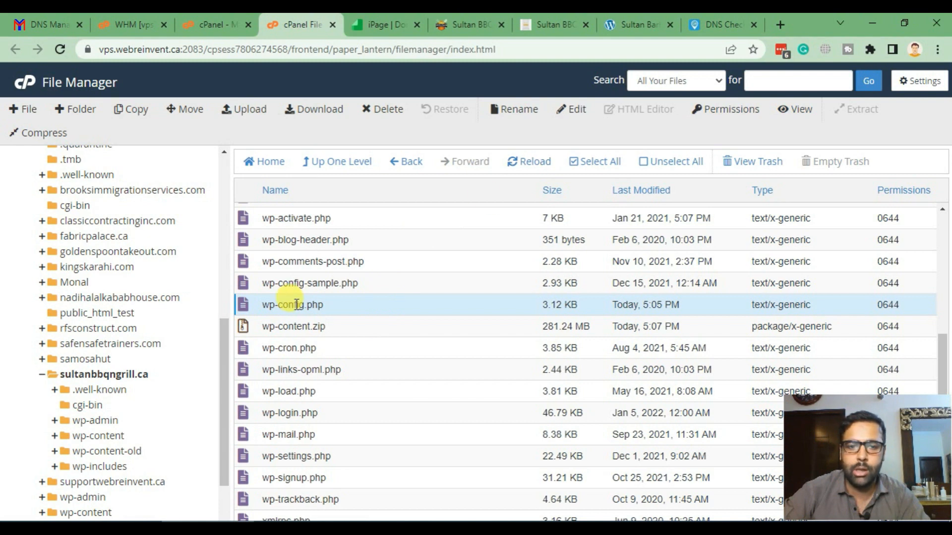
pyautogui.click(571, 110)
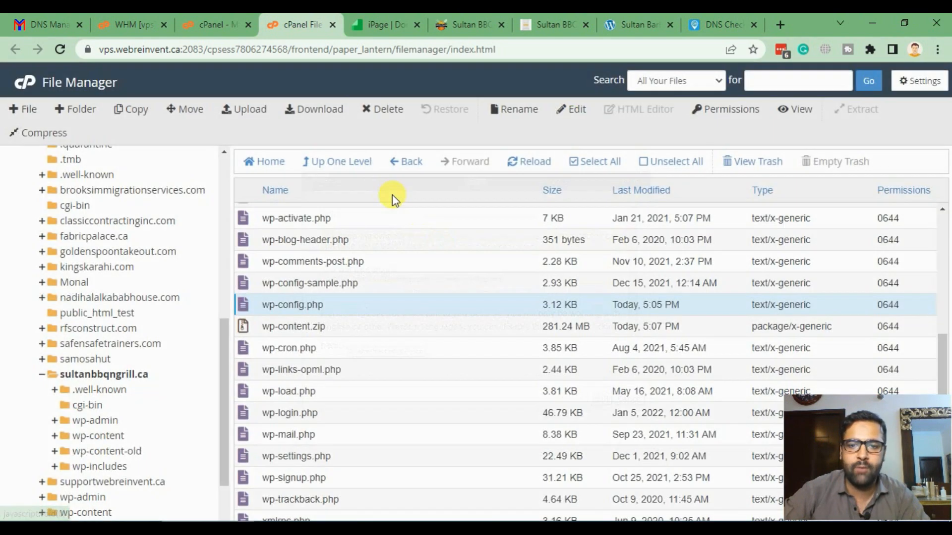
pyautogui.click(601, 400)
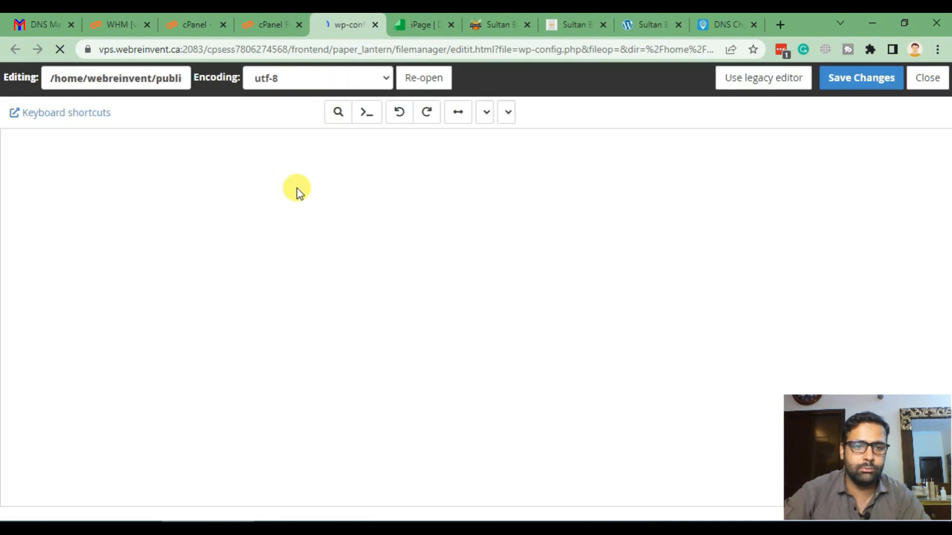
pyautogui.scroll(-1, 312, 240)
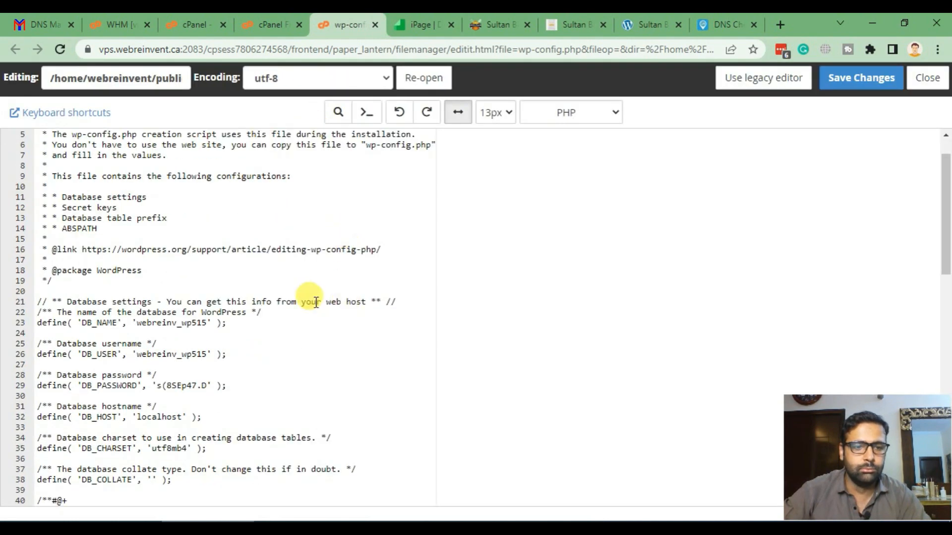
pyautogui.scroll(-1, 218, 228)
pyautogui.scroll(-5, 218, 230)
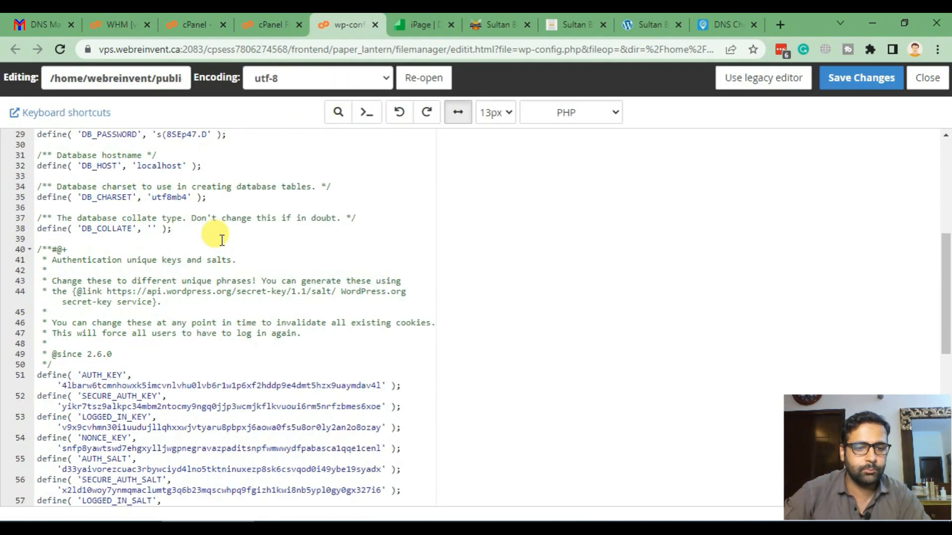
pyautogui.scroll(3, 255, 253)
pyautogui.scroll(4, 253, 253)
pyautogui.scroll(-2, 251, 243)
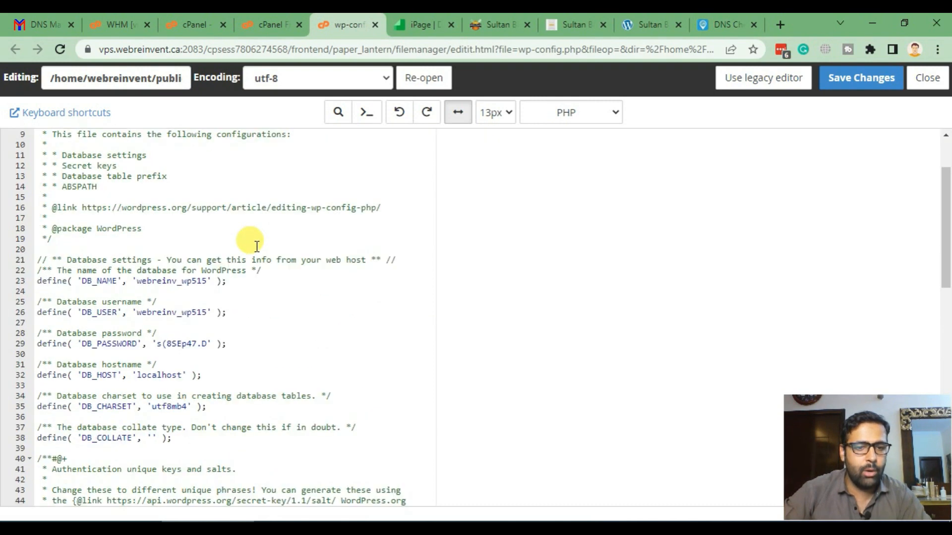
pyautogui.scroll(2, 248, 248)
# - Copy the DB_NAME value webreinv_wp515 and paste it on a new line in the Notepad++ notes
pyautogui.moveTo(138, 367); pyautogui.dragTo(204, 369)
pyautogui.click(203, 371)
pyautogui.doubleClick(196, 363)
pyautogui.click(302, 366)
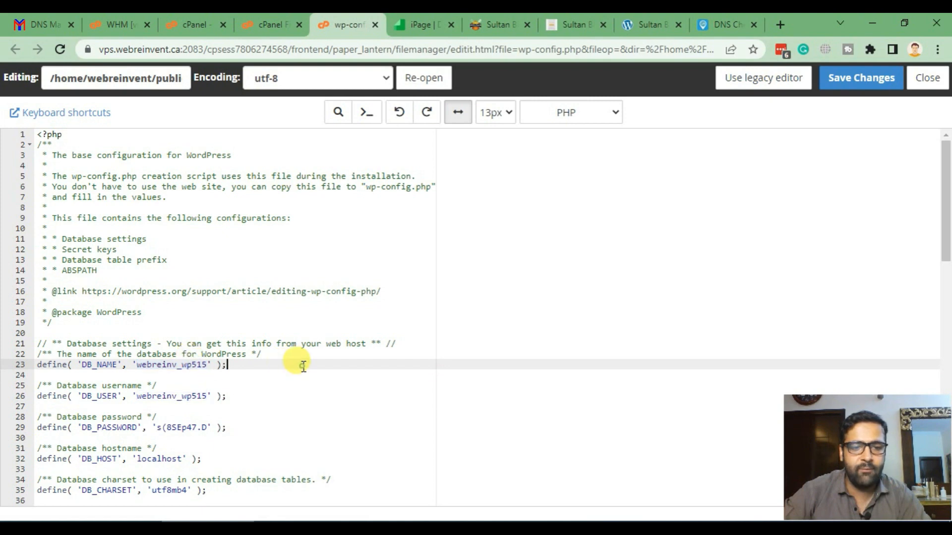
pyautogui.doubleClick(179, 364)
pyautogui.hotkey('ctrl', 'c')
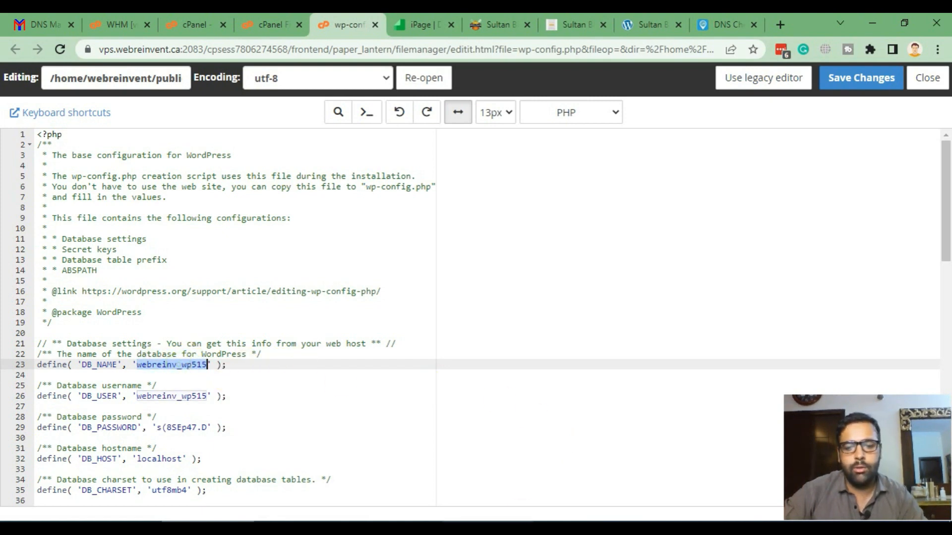
pyautogui.hotkey('alt', 'Tab')
pyautogui.hotkey('ctrl', 'End')
pyautogui.press('Return')
pyautogui.press('Return')
pyautogui.hotkey('ctrl', 'v')
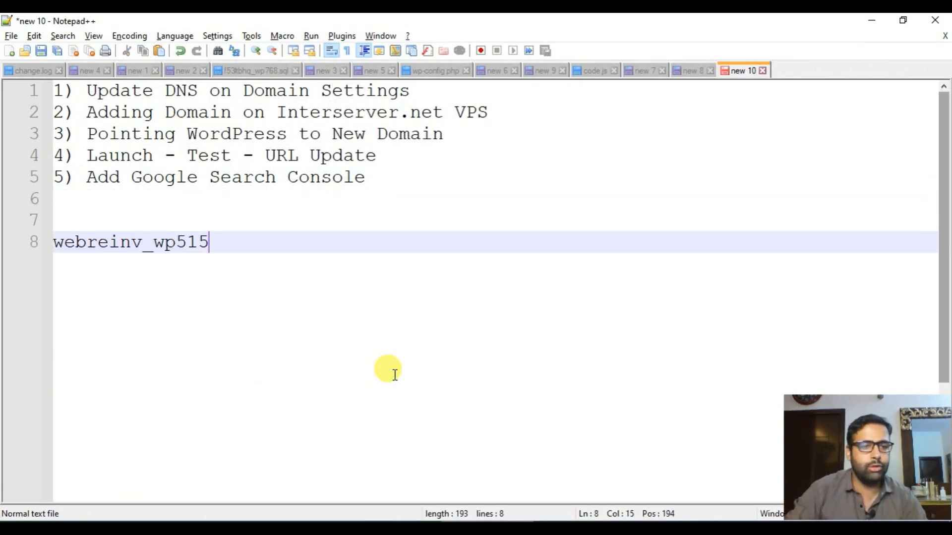
# - Label the note 'webreinv_wp515 - new wordpress install - import' and close the wp-config.php editor
pyautogui.write('- new wordpress install - import')
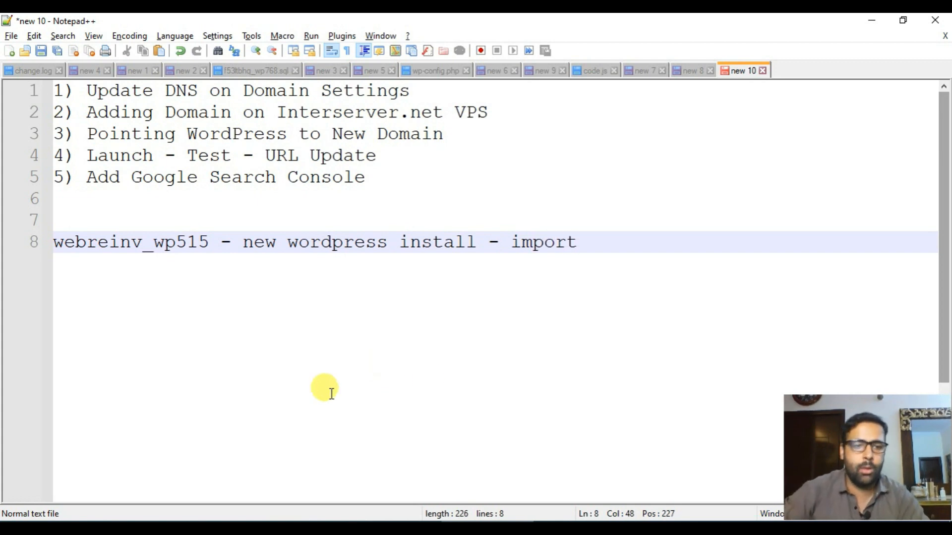
pyautogui.press('Return')
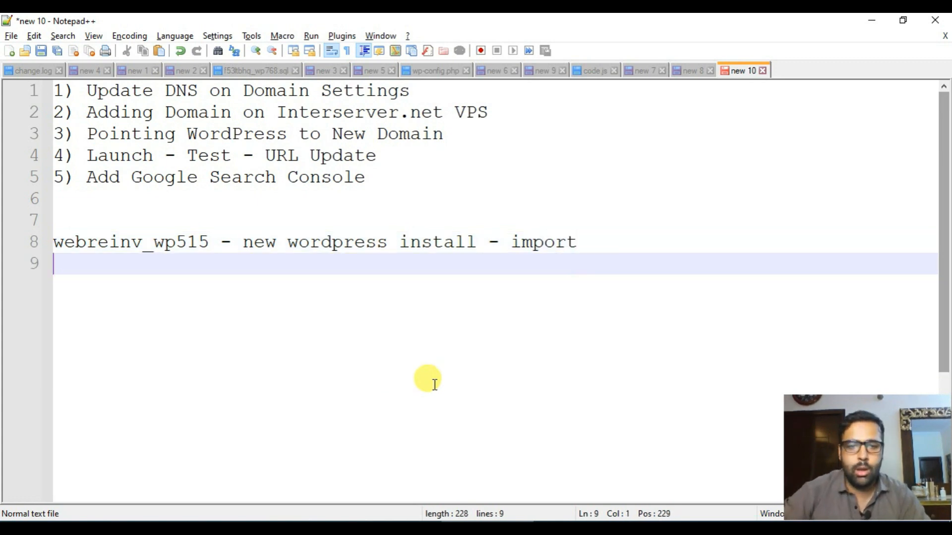
pyautogui.hotkey('alt', 'Tab')
pyautogui.click(926, 78)
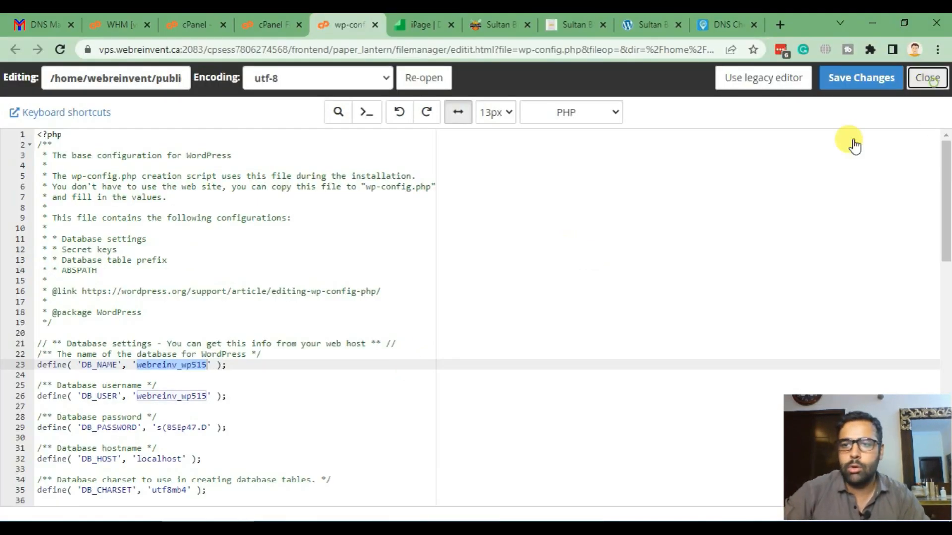
# - Look over the staging Sultan BBQ site and the live sultanbbqngrill.ca site
pyautogui.click(471, 25)
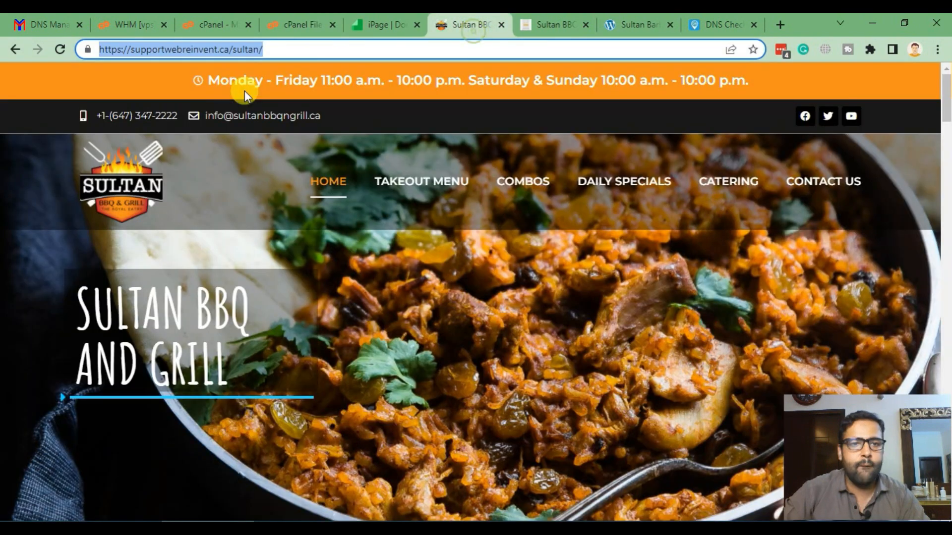
pyautogui.moveTo(314, 49); pyautogui.dragTo(132, 50)
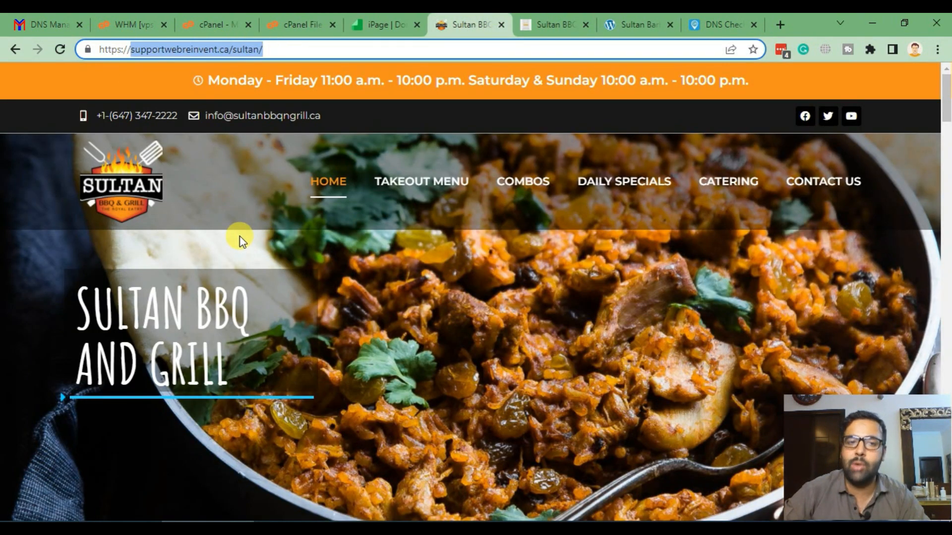
pyautogui.click(638, 22)
pyautogui.click(149, 49)
# - Back in File Manager, collapse the sultanbbqngrill.ca folder in the tree
pyautogui.click(299, 23)
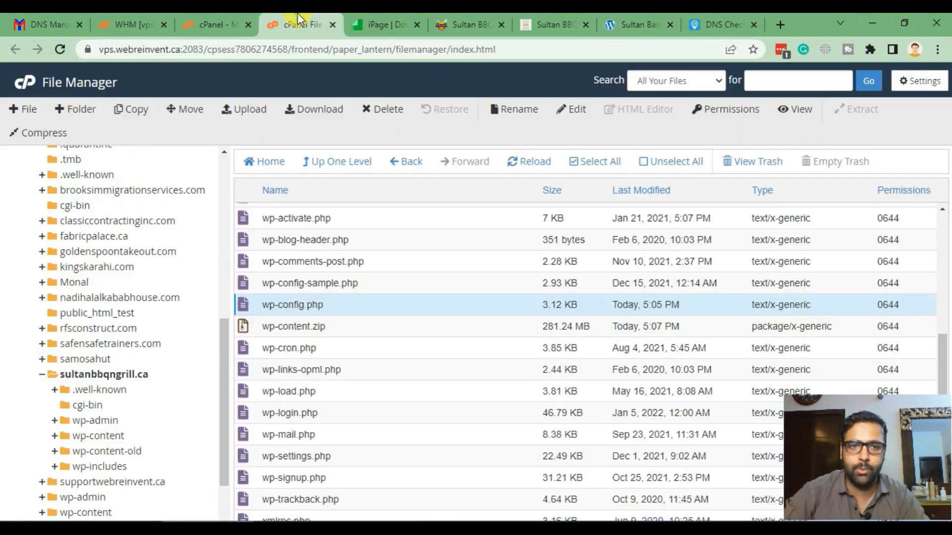
pyautogui.click(42, 375)
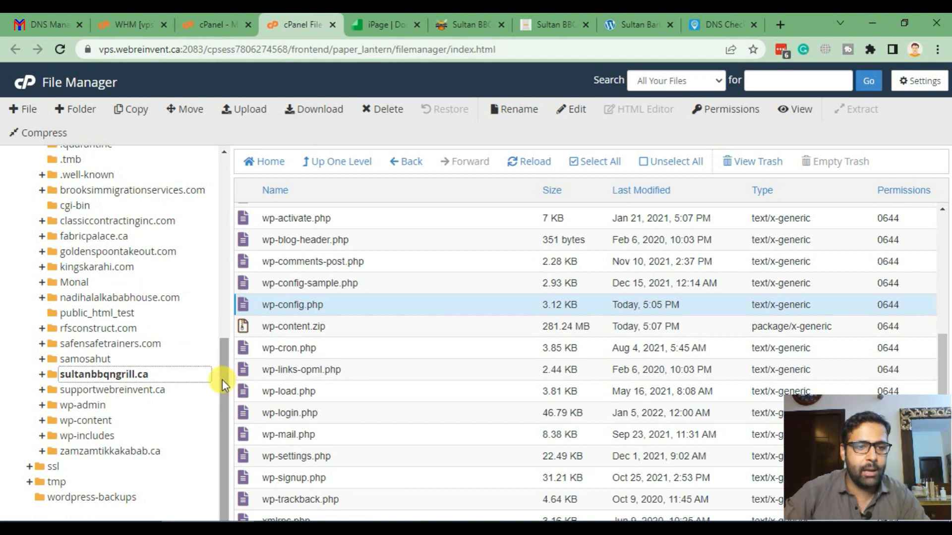
pyautogui.moveTo(222, 379)
pyautogui.mouseDown()
pyautogui.moveTo(222, 332)
pyautogui.moveTo(224, 389)
pyautogui.mouseUp()
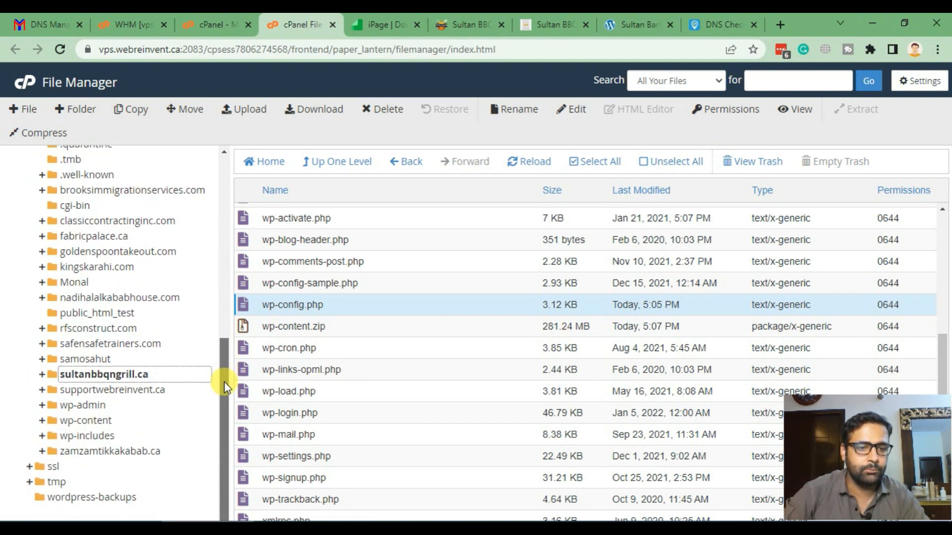
# - Open supportwebreinvent.ca/sultan/wp-config.php in the editor and select its database name webreinv_wp880
pyautogui.click(133, 390)
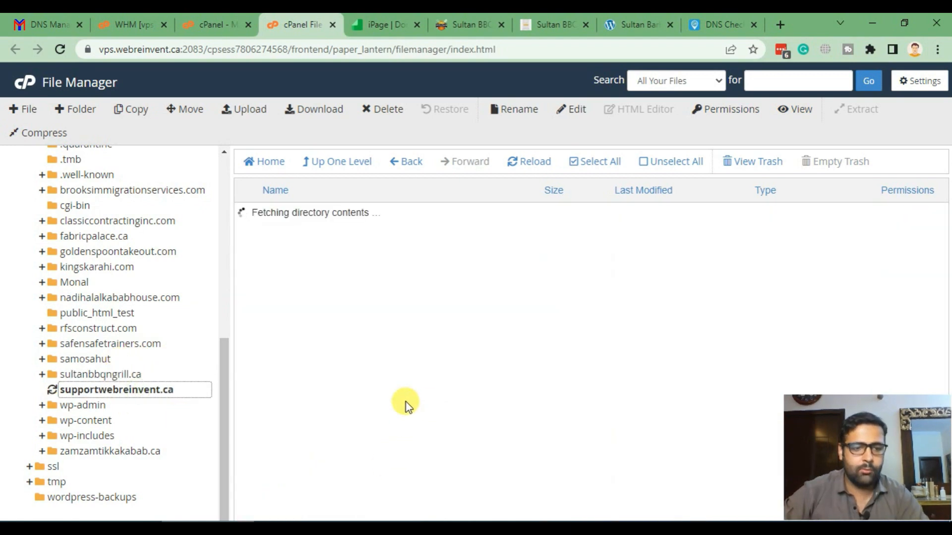
pyautogui.doubleClick(311, 278)
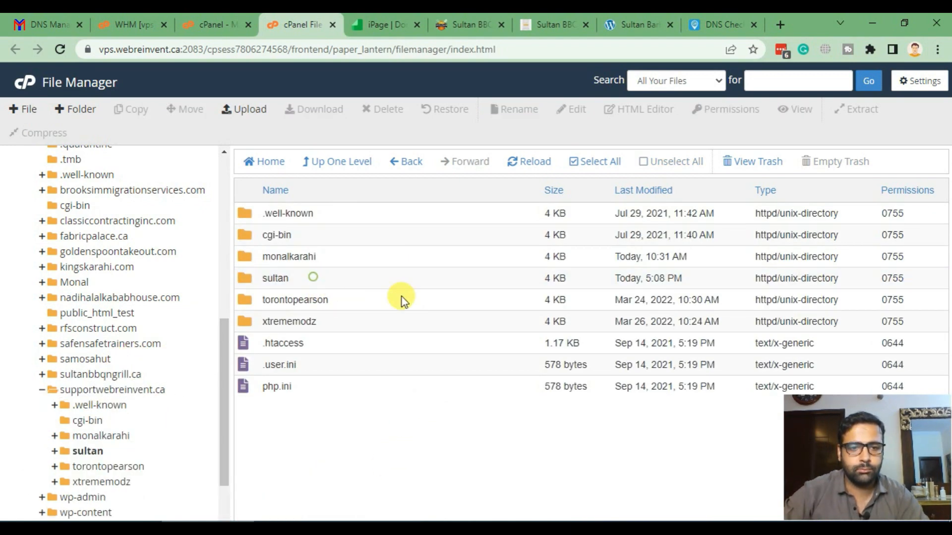
pyautogui.scroll(-3, 465, 347)
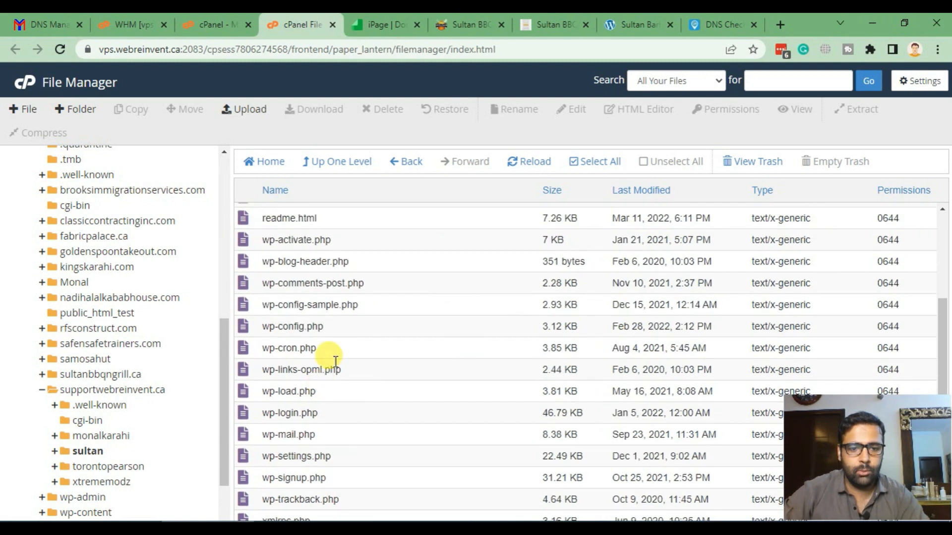
pyautogui.click(346, 327)
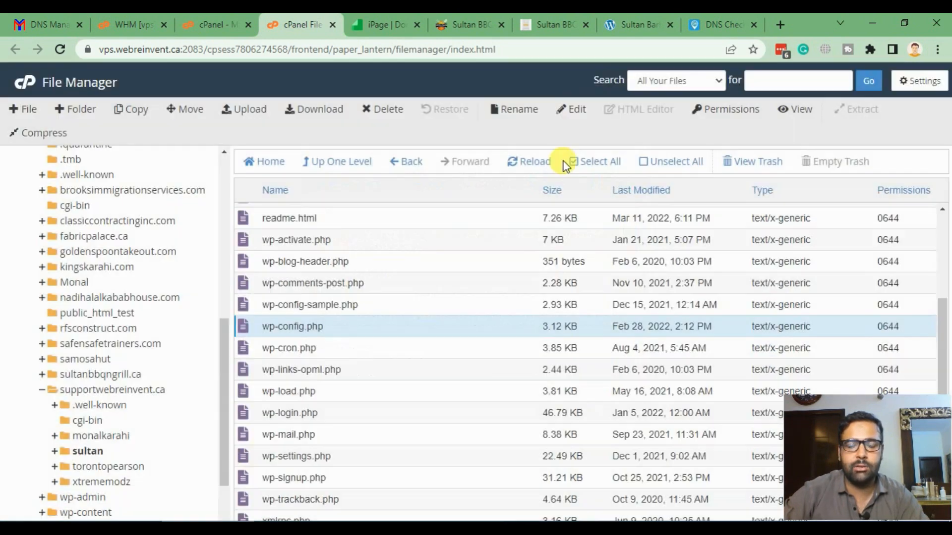
pyautogui.click(570, 109)
pyautogui.click(599, 397)
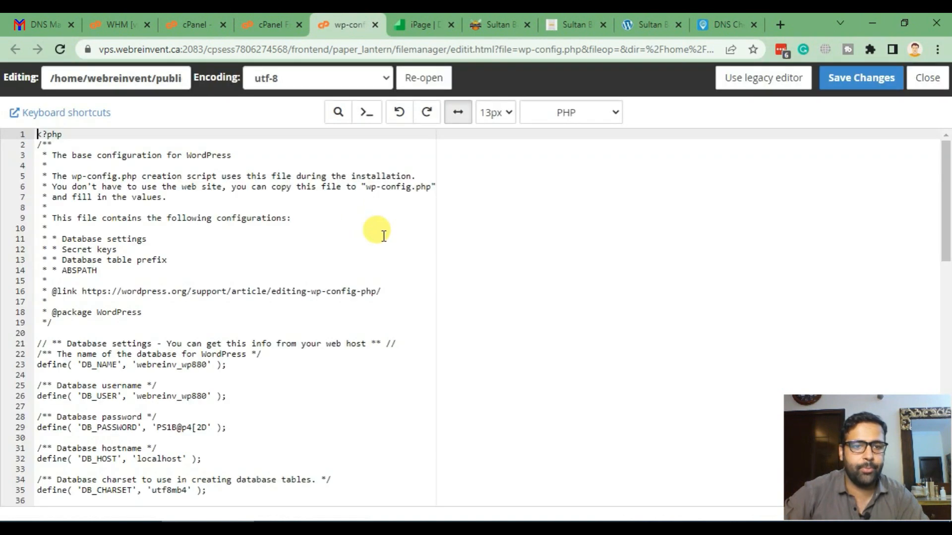
pyautogui.scroll(-2, 340, 274)
pyautogui.moveTo(137, 322); pyautogui.dragTo(209, 324)
# - Add line 9 to the notes: 'webreinv_wp880 - staging wordpress install - export'
pyautogui.hotkey('ctrl', 'c')
pyautogui.hotkey('alt', 'Tab')
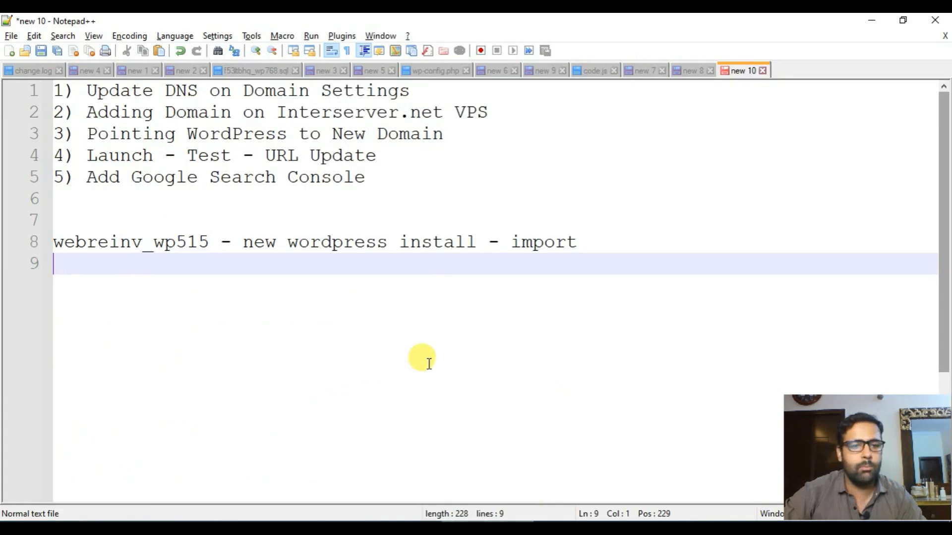
pyautogui.hotkey('ctrl', 'v')
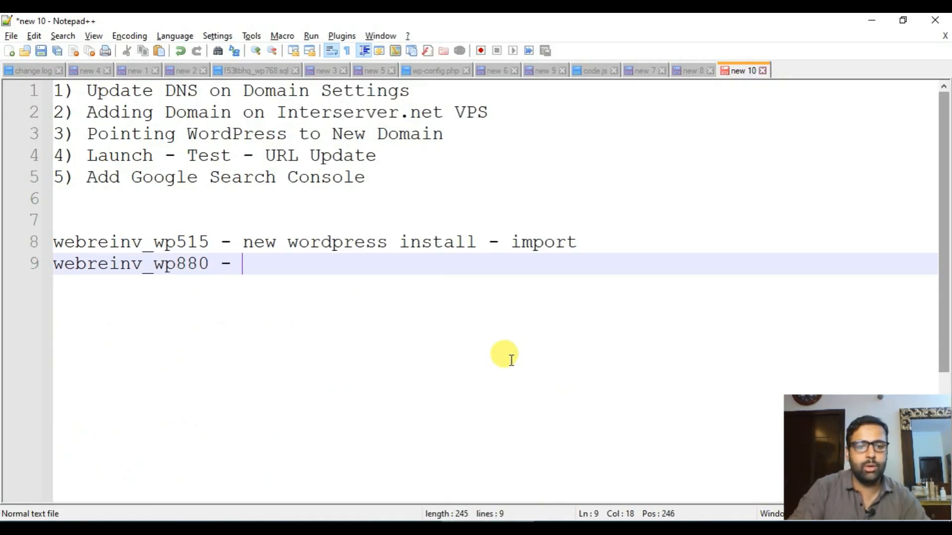
pyautogui.write('- o')
pyautogui.press('BackSpace')
pyautogui.write('sta')
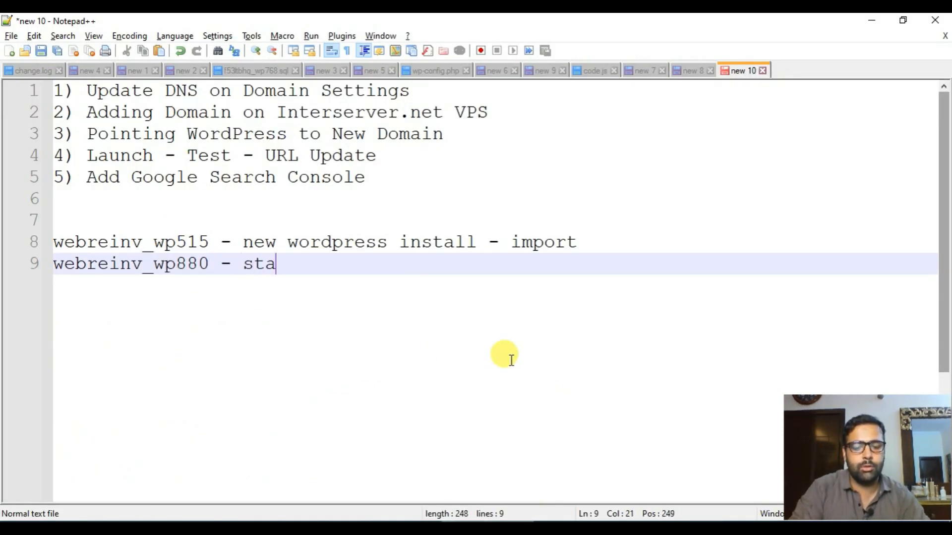
pyautogui.write('ging wordpress install - export')
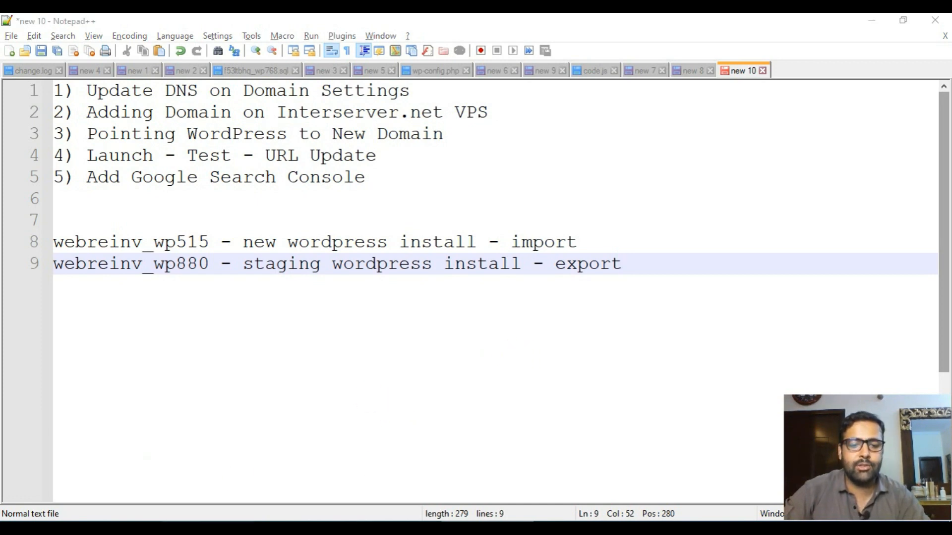
pyautogui.hotkey('alt', 'Tab')
# - Close the wp-config editor and launch phpMyAdmin from the cPanel home search 'php'
pyautogui.click(931, 84)
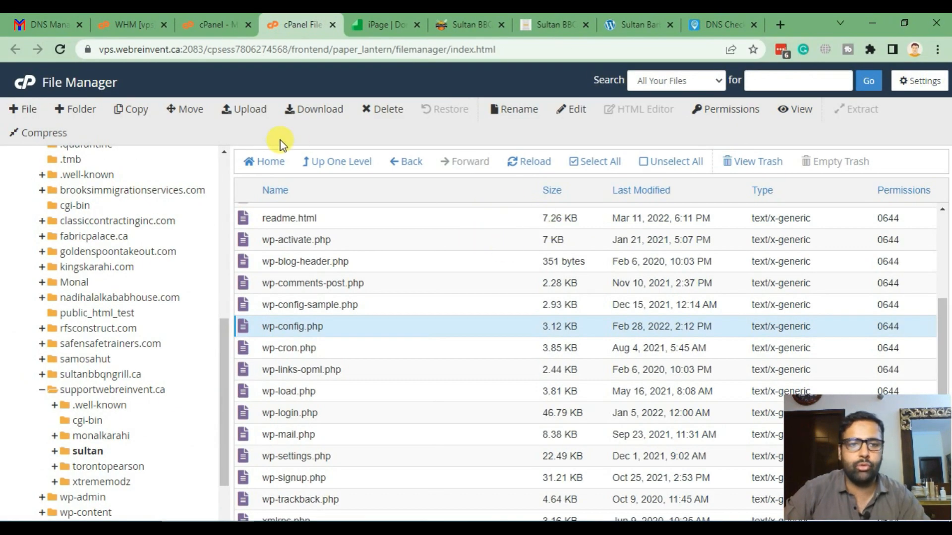
pyautogui.click(22, 78)
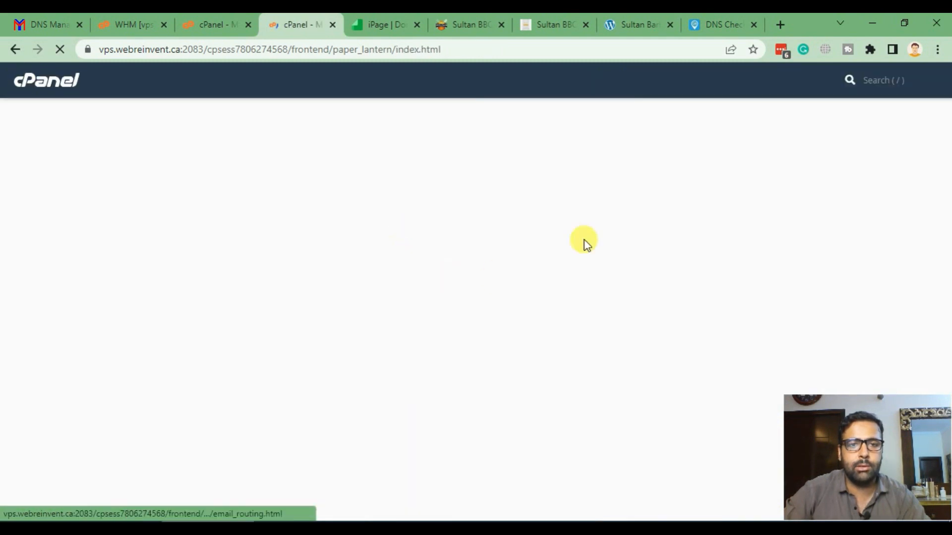
pyautogui.click(673, 82)
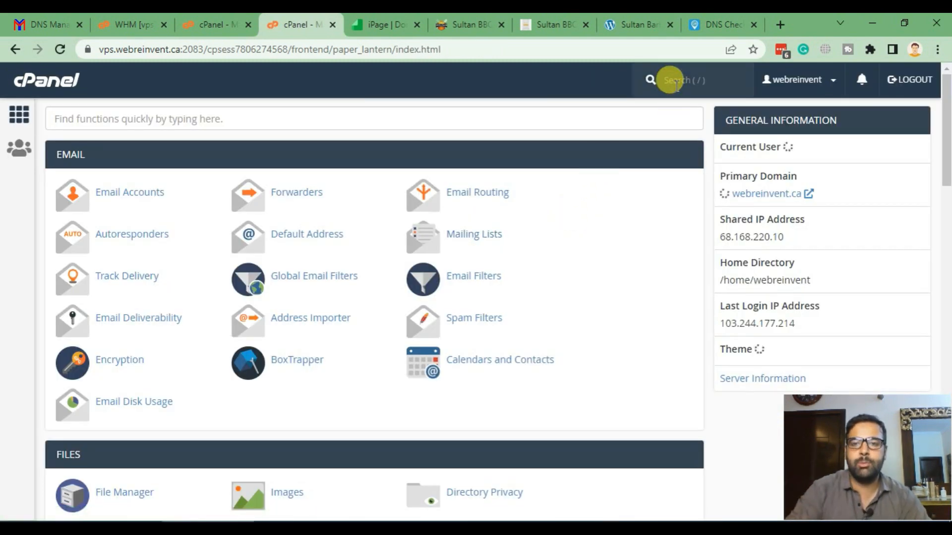
pyautogui.write('php')
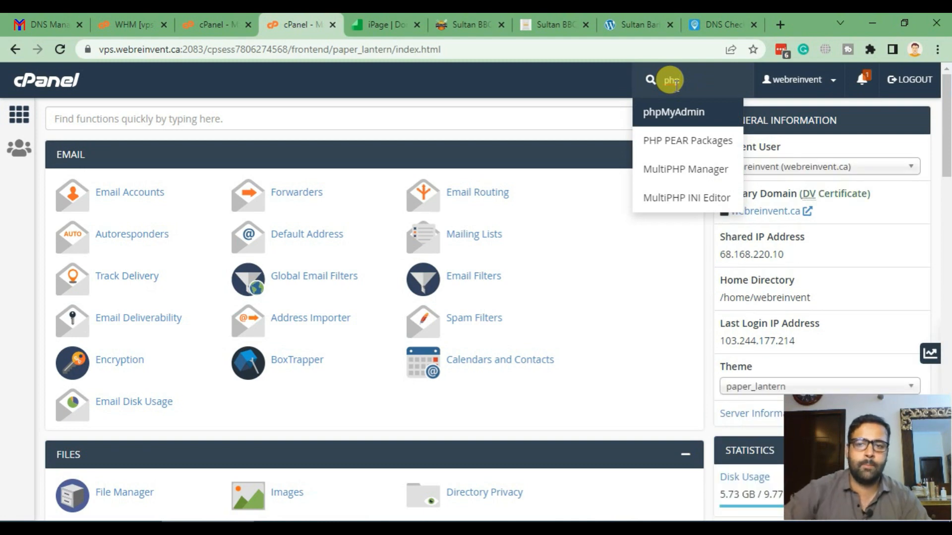
pyautogui.click(670, 110)
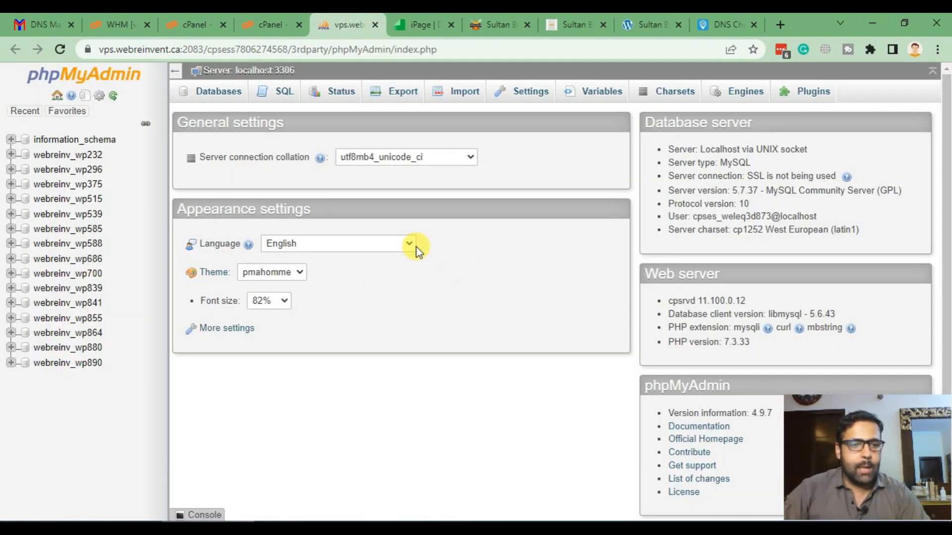
# - Confirm the staging database name in the notes and quick-export webreinv_wp880 as SQL
pyautogui.hotkey('alt', 'Tab')
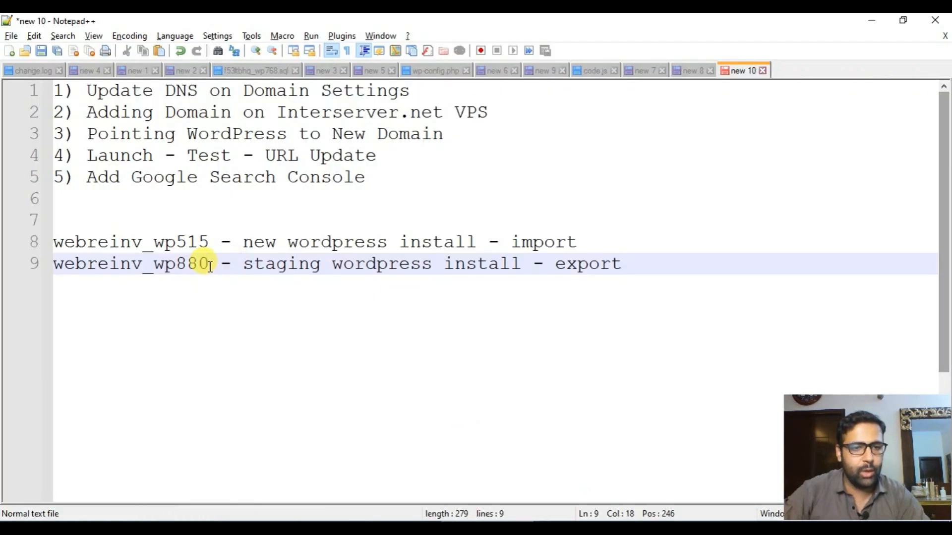
pyautogui.moveTo(210, 264); pyautogui.dragTo(150, 256)
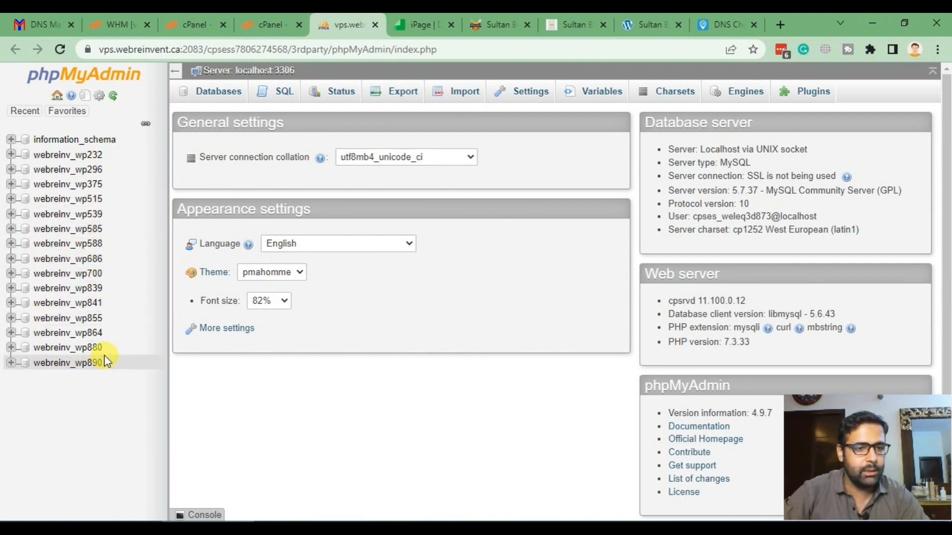
pyautogui.click(88, 349)
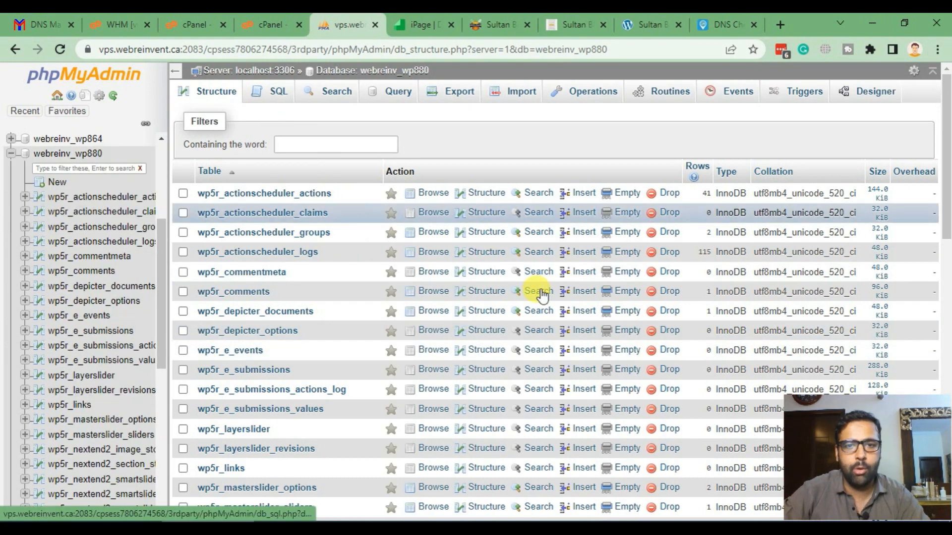
pyautogui.click(443, 94)
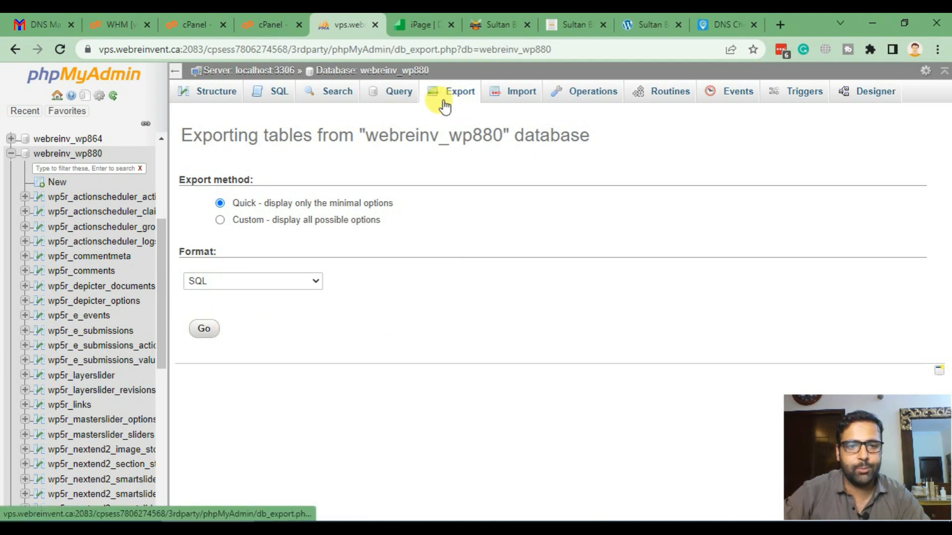
pyautogui.click(205, 332)
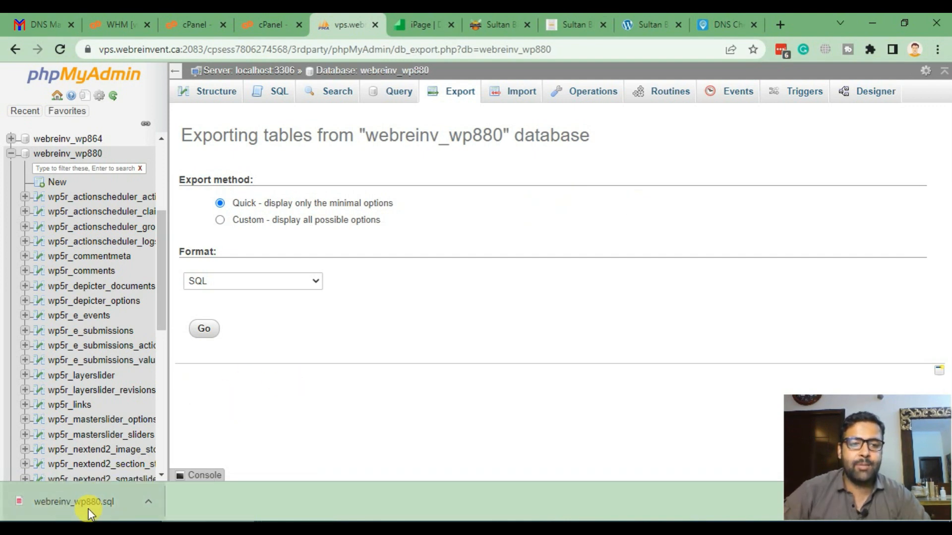
# - Check the new install's database name webreinv_wp515 in the notes before returning to phpMyAdmin
pyautogui.hotkey('alt', 'Tab')
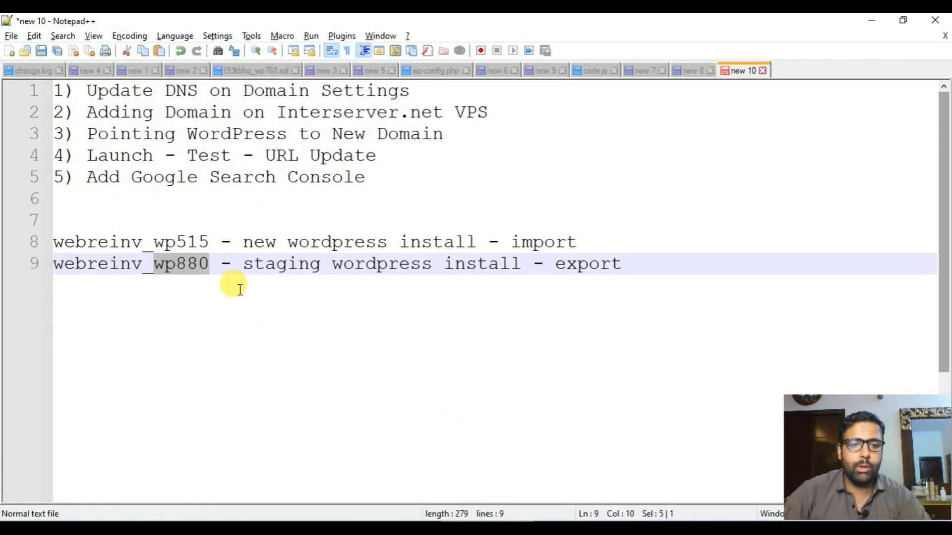
pyautogui.moveTo(210, 242); pyautogui.dragTo(153, 242)
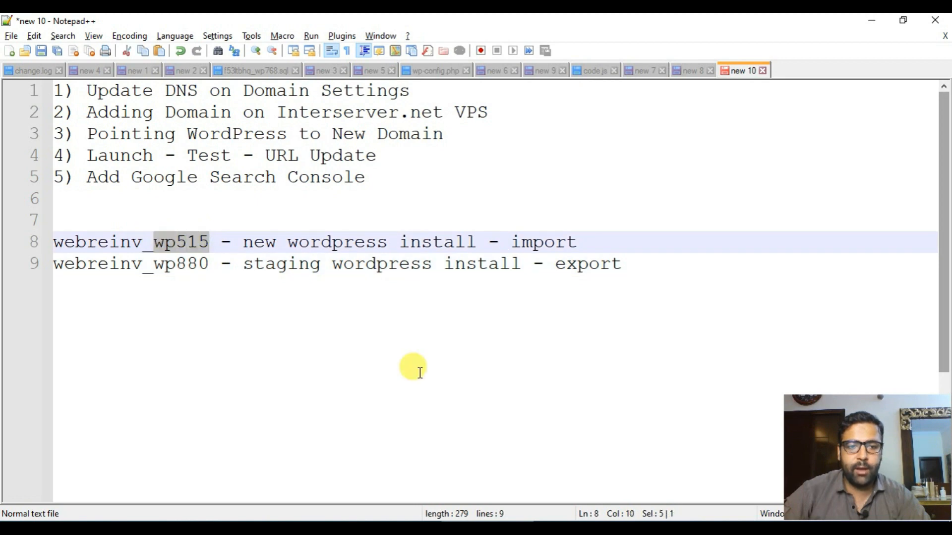
pyautogui.moveTo(607, 233); pyautogui.dragTo(50, 233)
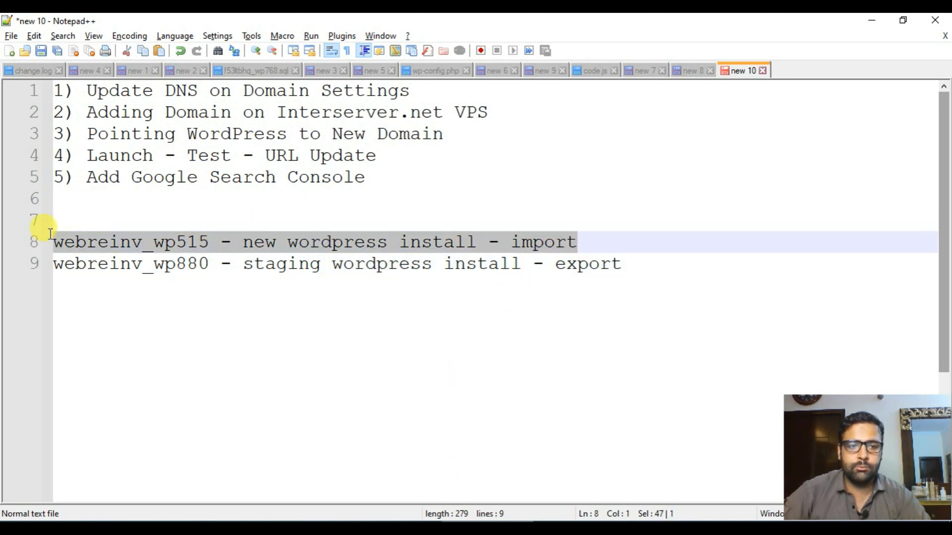
pyautogui.hotkey('alt', 'Tab')
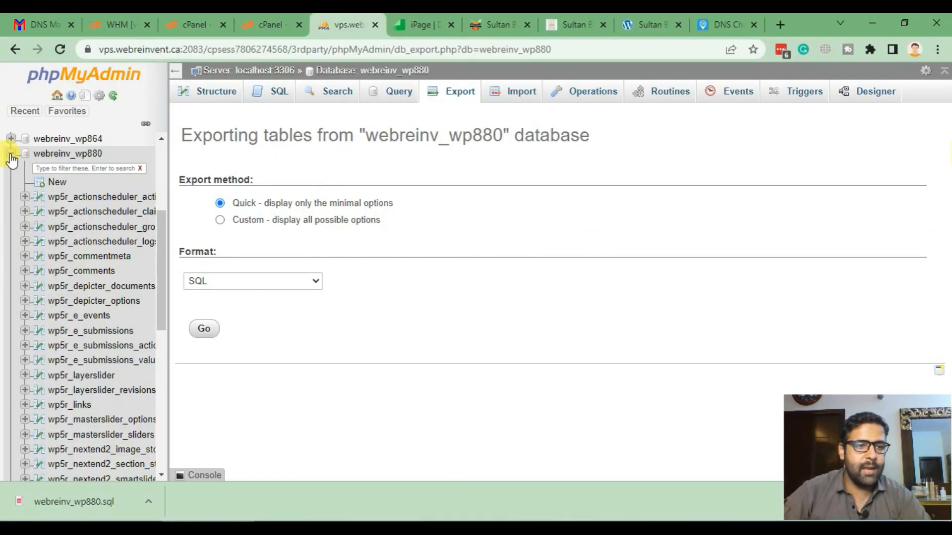
# - Drop all twelve wpho_ tables from the webreinv_wp515 database
pyautogui.click(11, 154)
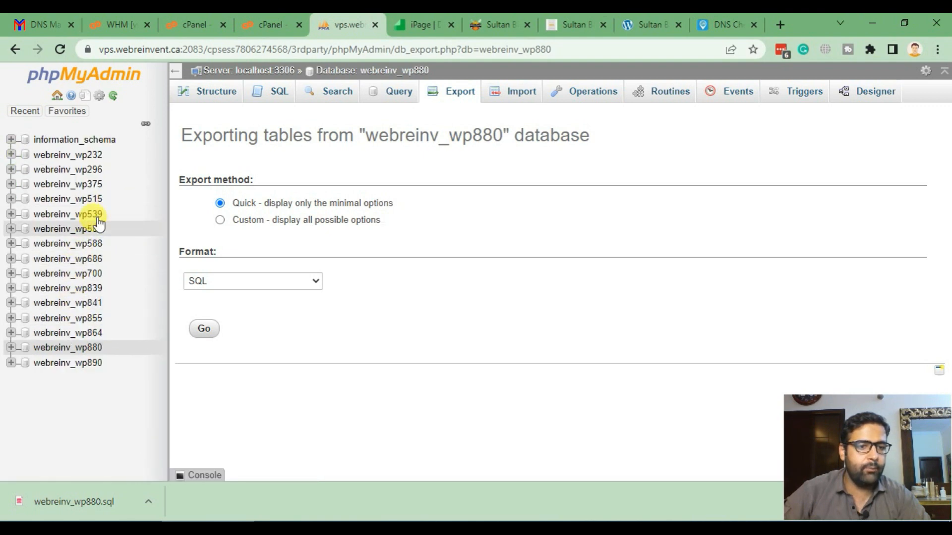
pyautogui.click(89, 198)
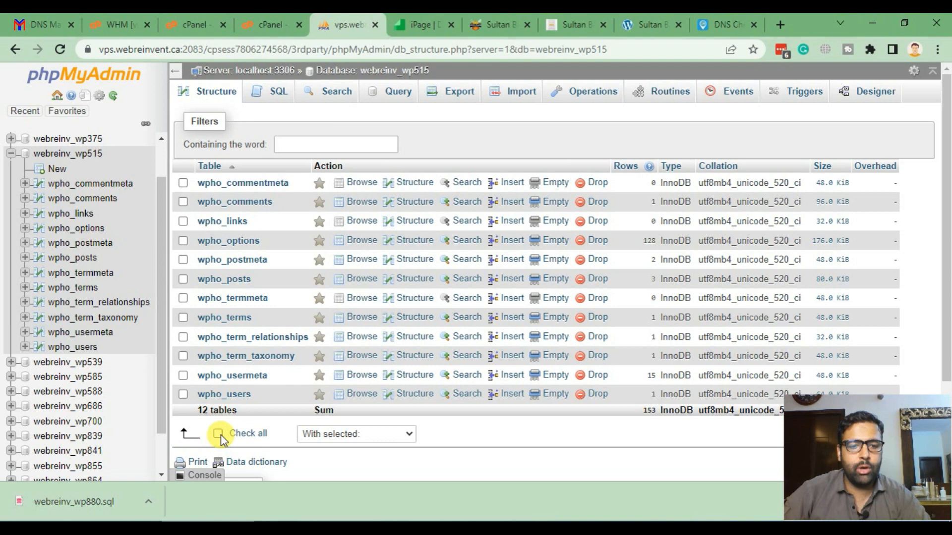
pyautogui.click(218, 434)
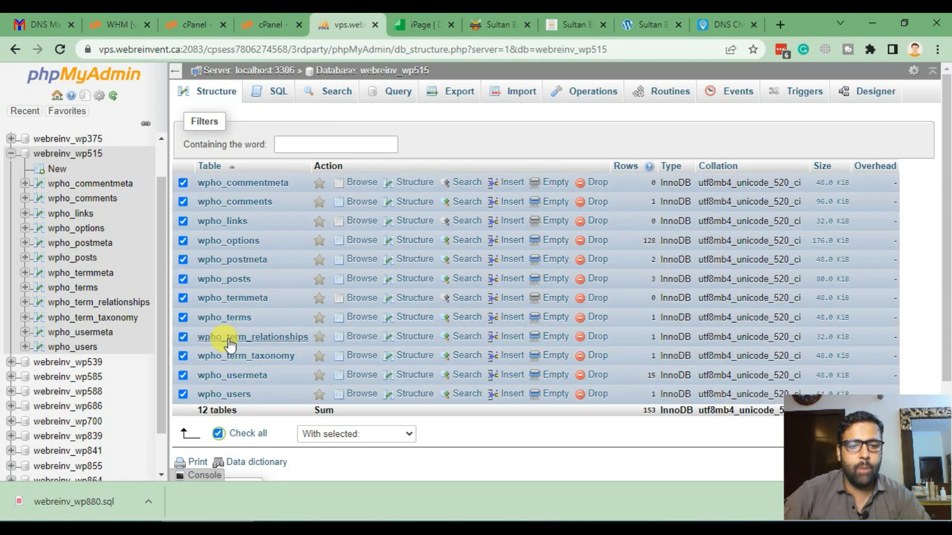
pyautogui.click(372, 433)
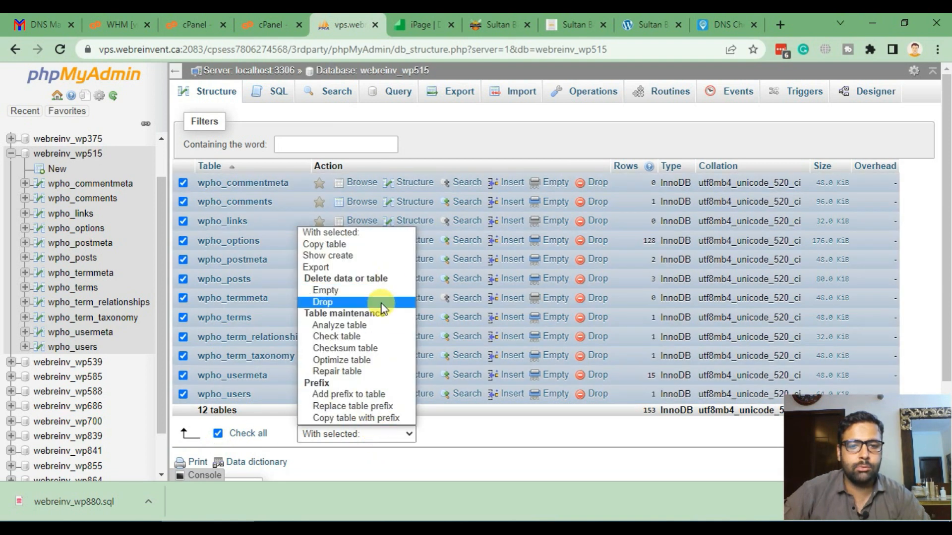
pyautogui.click(381, 302)
pyautogui.scroll(-2, 744, 278)
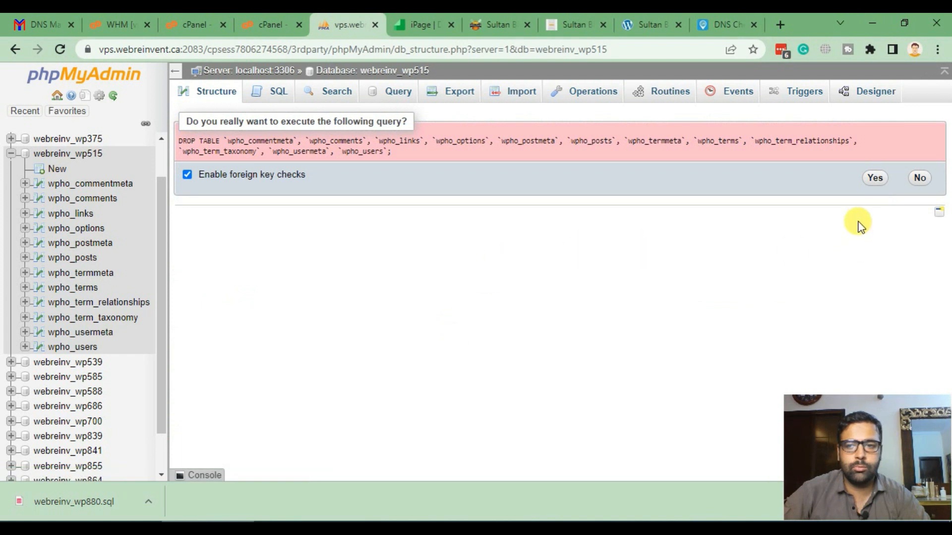
pyautogui.click(874, 177)
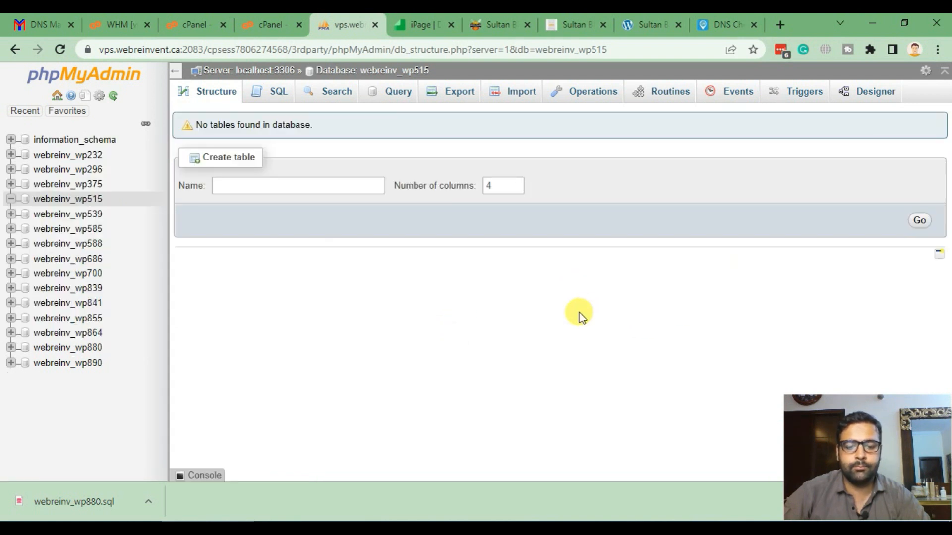
# - Import webreinv_wp880.sql into the webreinv_wp515 database
pyautogui.click(518, 97)
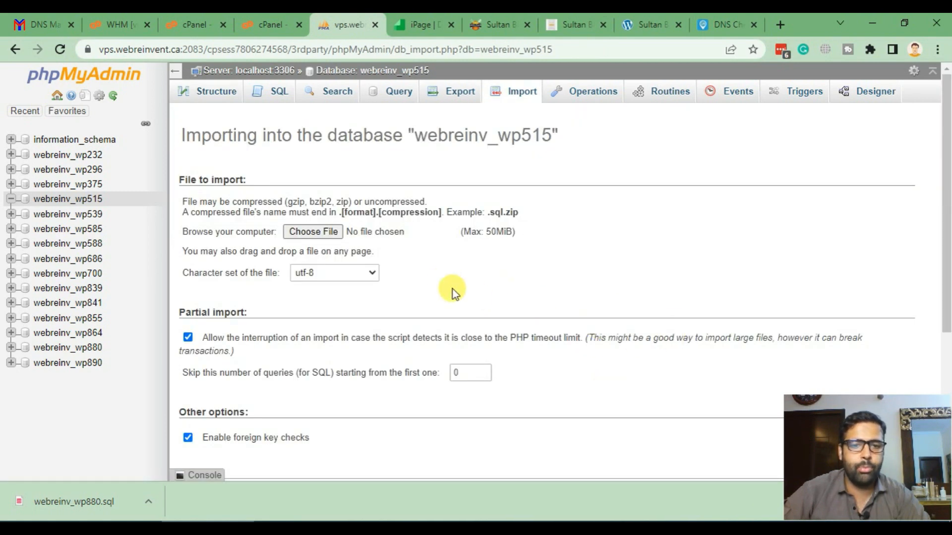
pyautogui.scroll(-5, 453, 289)
pyautogui.scroll(5, 446, 282)
pyautogui.click(331, 235)
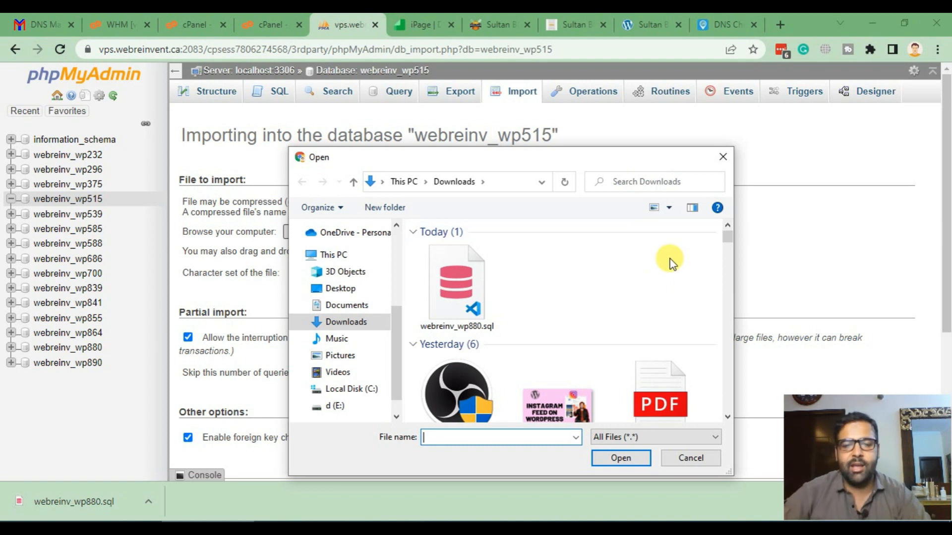
pyautogui.click(441, 291)
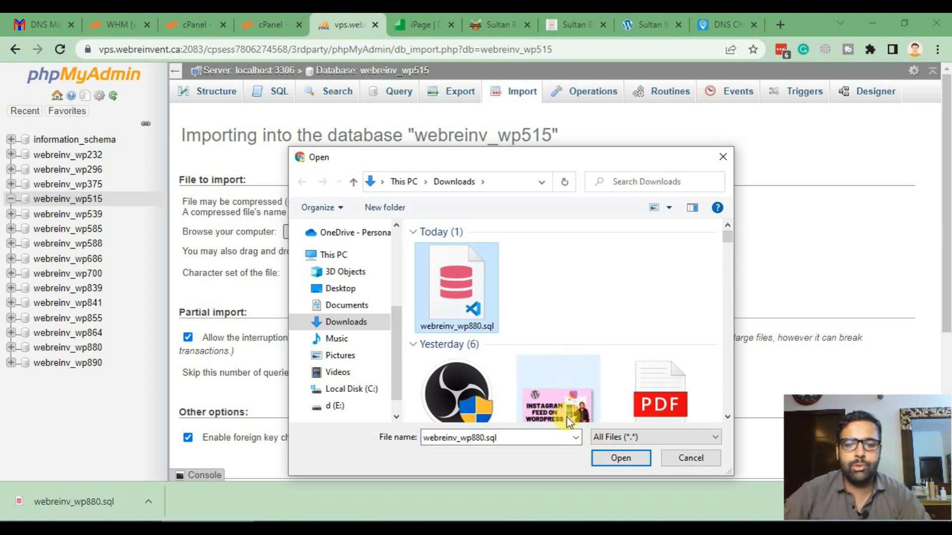
pyautogui.click(631, 464)
# - Check the 1482-query success message and list webreinv_wp515's new wp5r_ tables
pyautogui.scroll(-5, 531, 229)
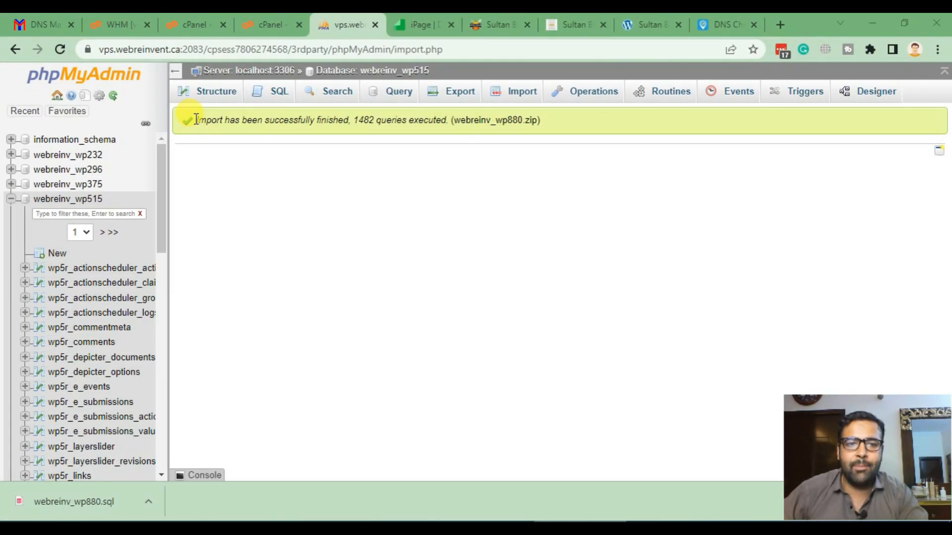
pyautogui.moveTo(197, 122); pyautogui.dragTo(545, 127)
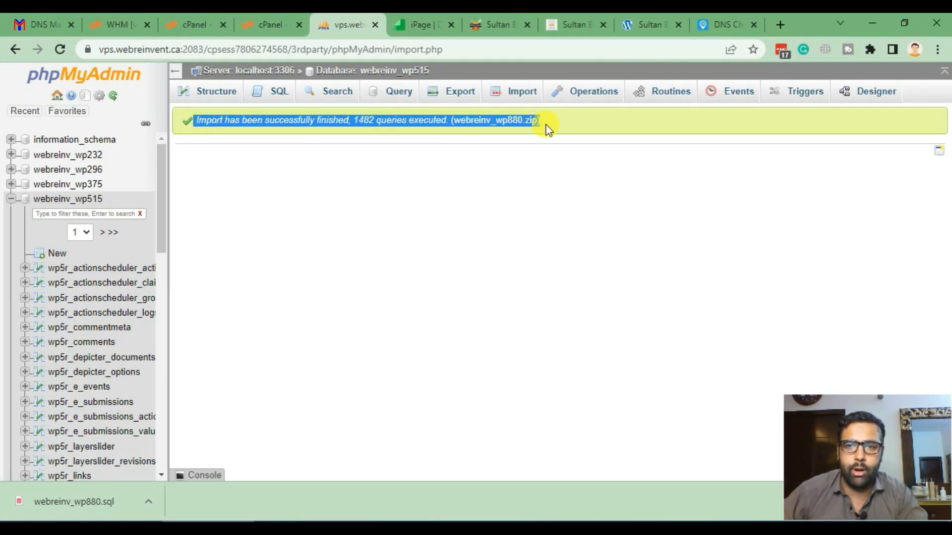
pyautogui.click(515, 137)
pyautogui.moveTo(157, 236)
pyautogui.mouseDown()
pyautogui.moveTo(162, 394)
pyautogui.moveTo(159, 223)
pyautogui.mouseUp()
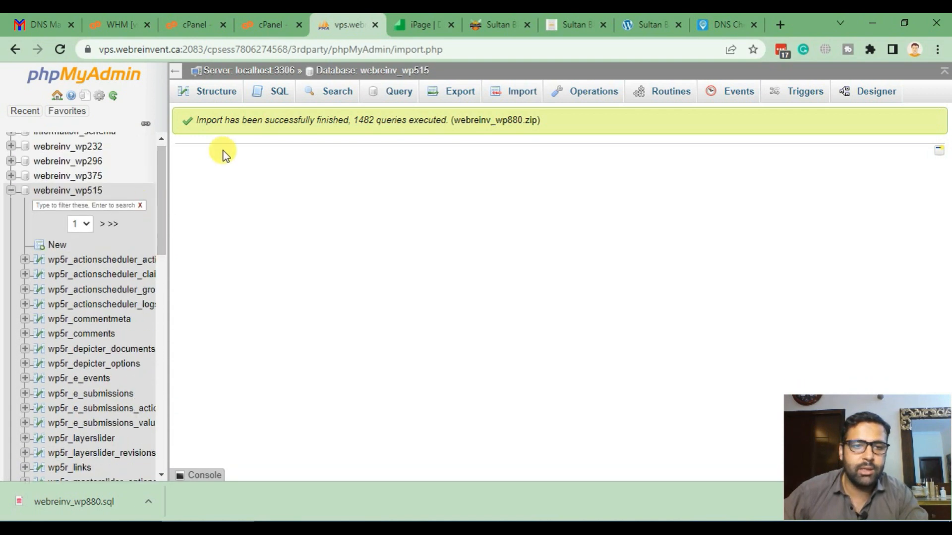
pyautogui.click(82, 192)
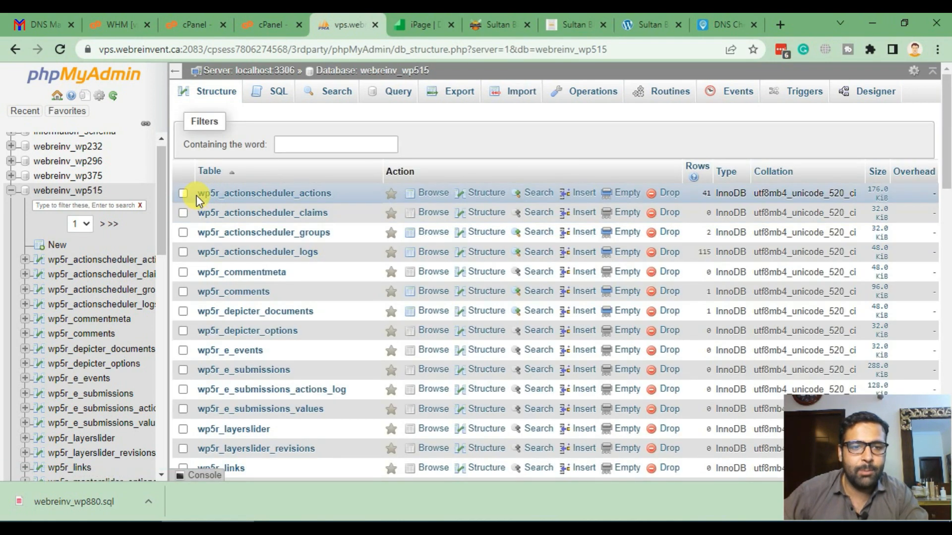
pyautogui.moveTo(197, 195); pyautogui.dragTo(223, 195)
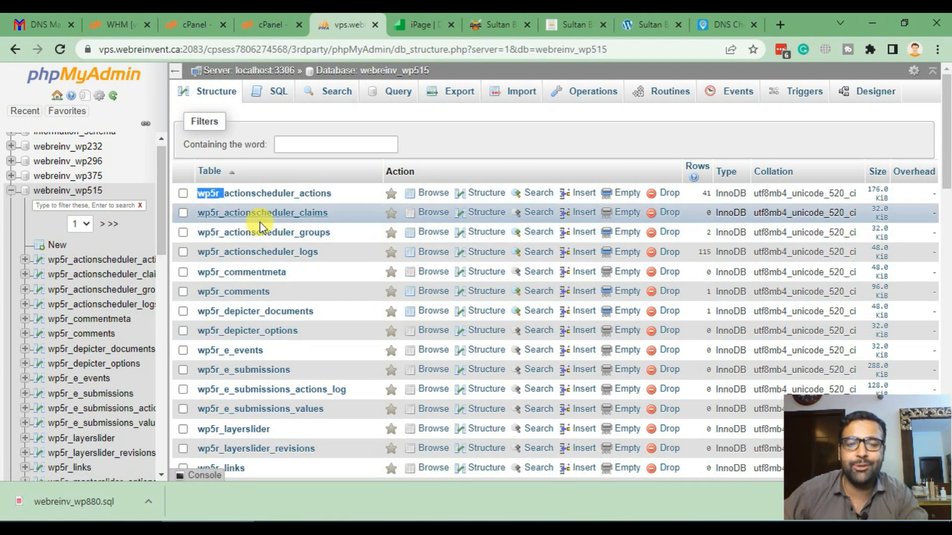
# - In File Manager, browse to public_html/sultanbbqngrill.ca and select wp-config.php
pyautogui.click(272, 31)
pyautogui.click(198, 22)
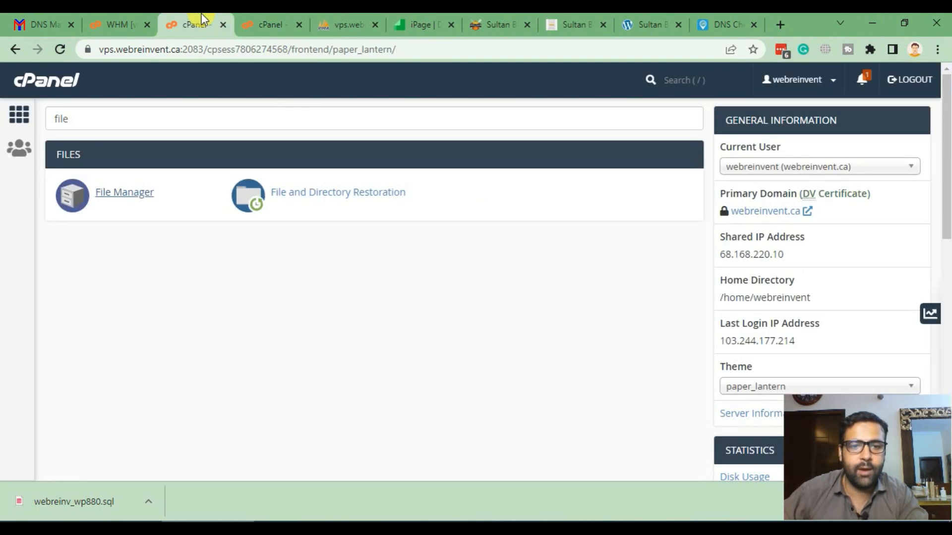
pyautogui.click(249, 18)
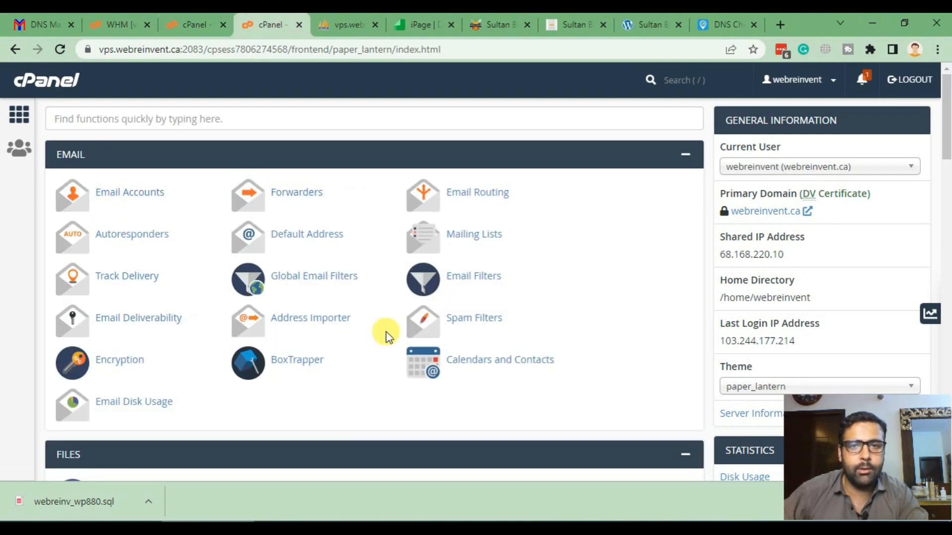
pyautogui.scroll(-5, 149, 237)
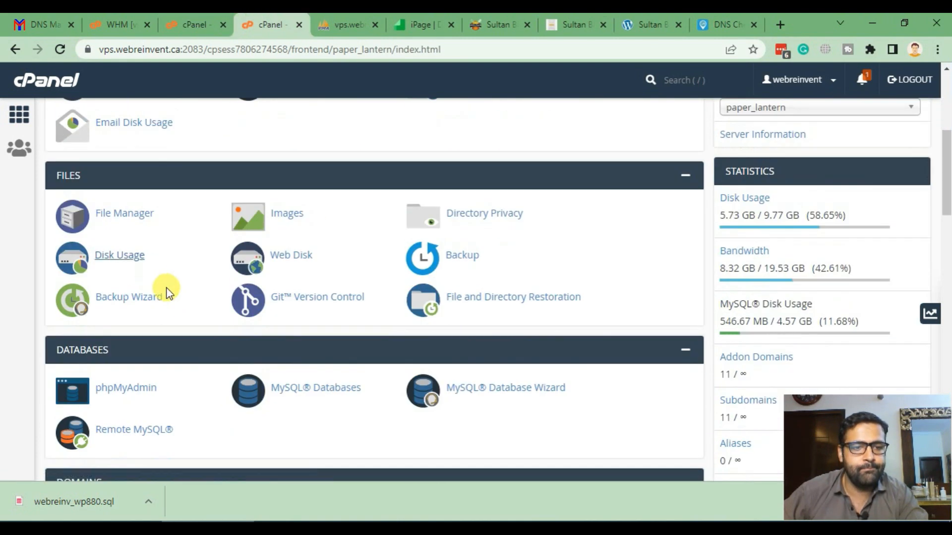
pyautogui.click(125, 214)
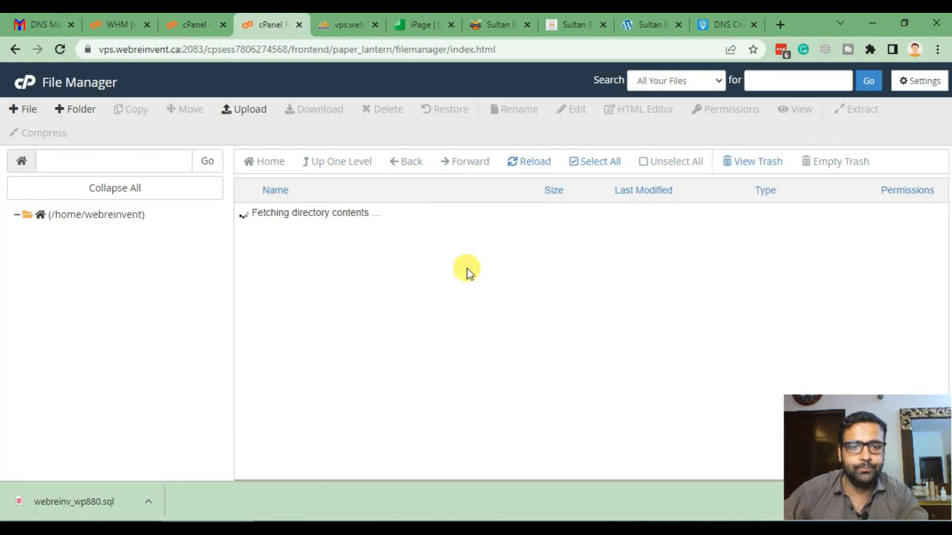
pyautogui.scroll(-5, 467, 270)
pyautogui.doubleClick(341, 324)
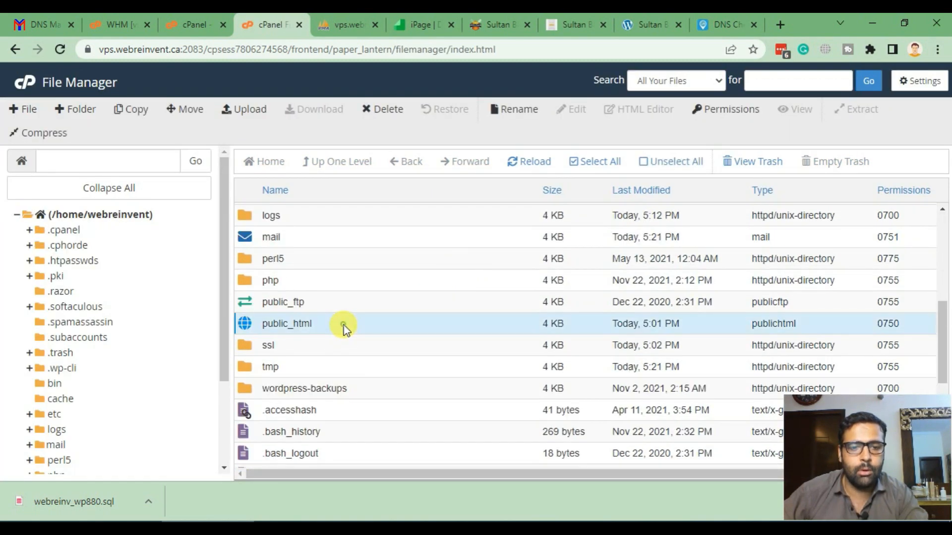
pyautogui.scroll(-3, 407, 250)
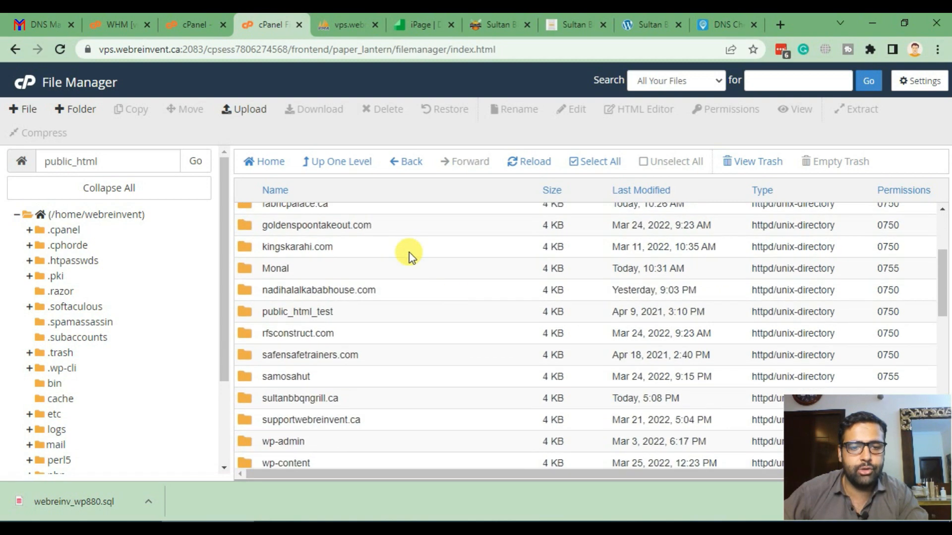
pyautogui.scroll(-3, 389, 250)
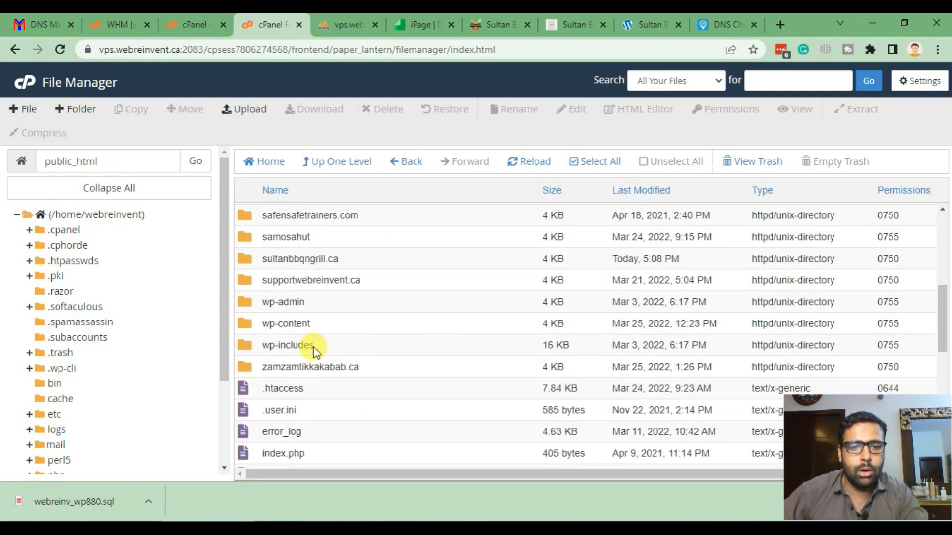
pyautogui.doubleClick(372, 263)
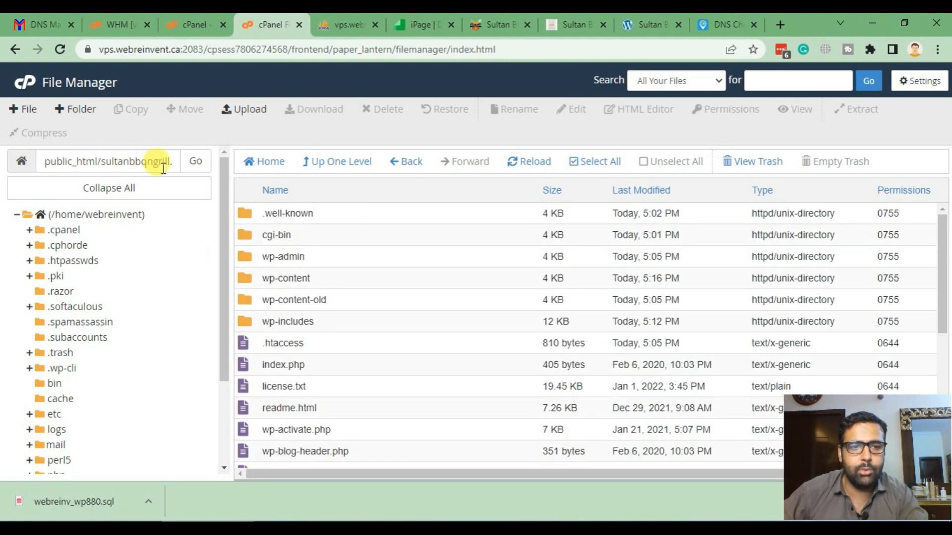
pyautogui.scroll(-3, 367, 279)
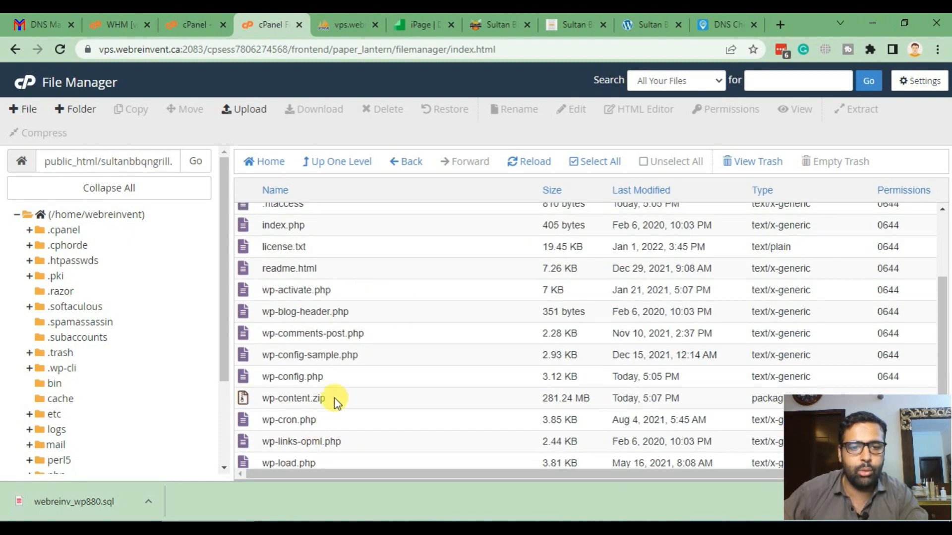
pyautogui.click(358, 380)
# - Change $table_prefix on line 68 of wp-config.php from 'wpho_' to 'wp5r_' and save
pyautogui.click(571, 109)
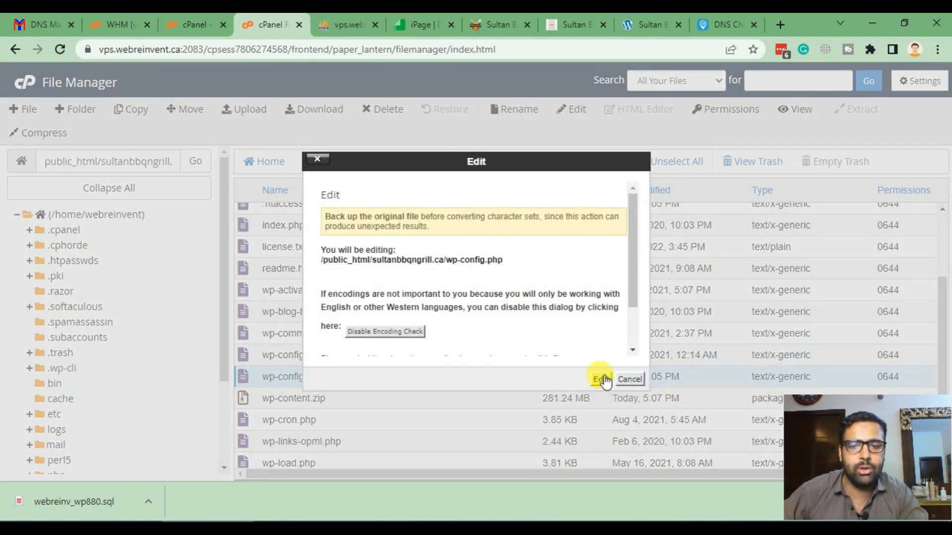
pyautogui.click(601, 380)
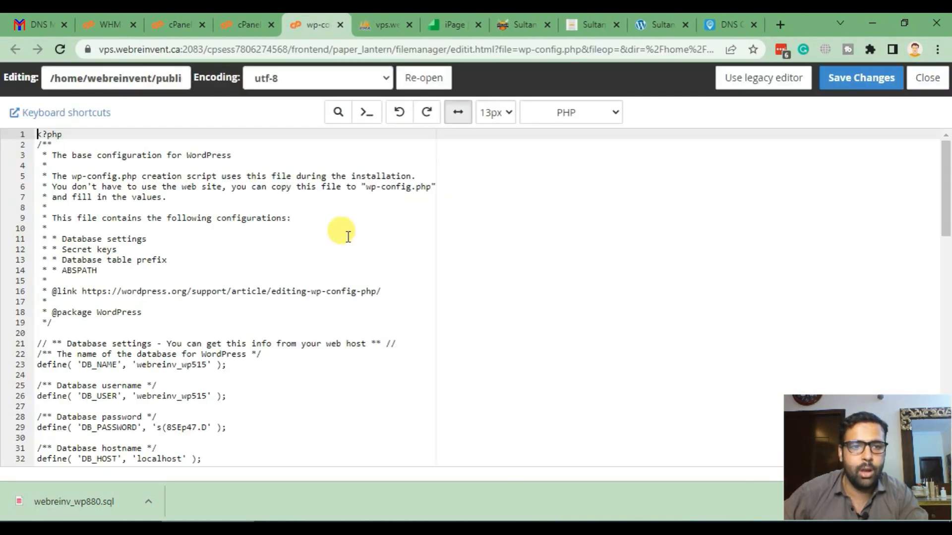
pyautogui.scroll(-6, 340, 230)
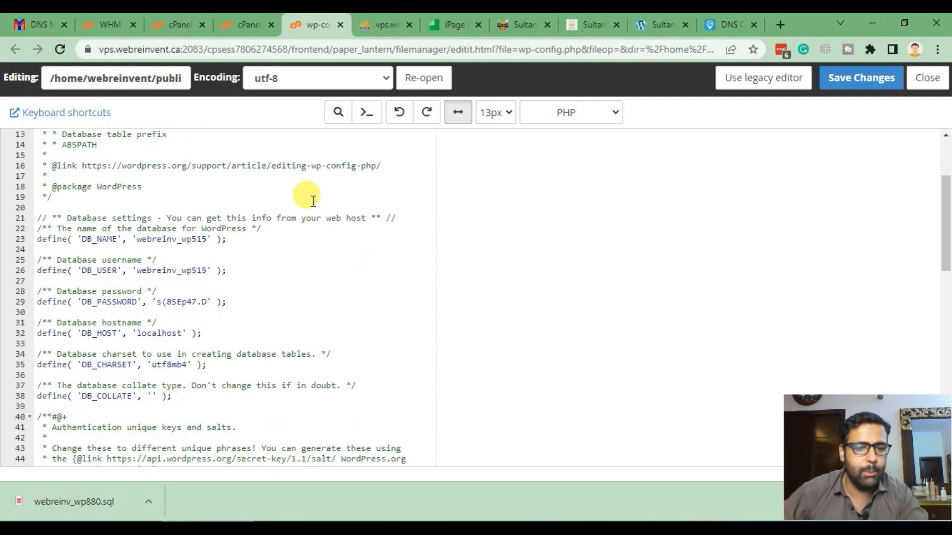
pyautogui.scroll(-6, 313, 201)
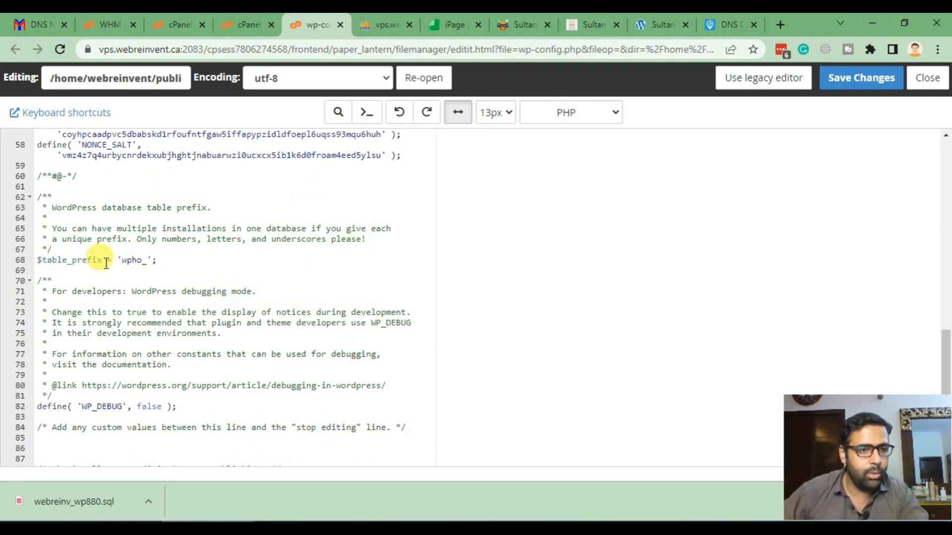
pyautogui.moveTo(147, 261); pyautogui.dragTo(130, 261)
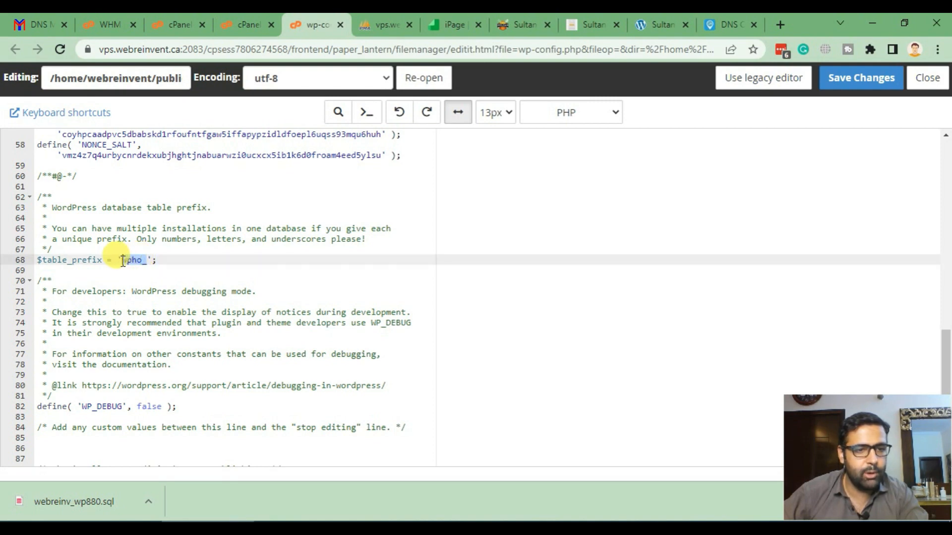
pyautogui.click(380, 24)
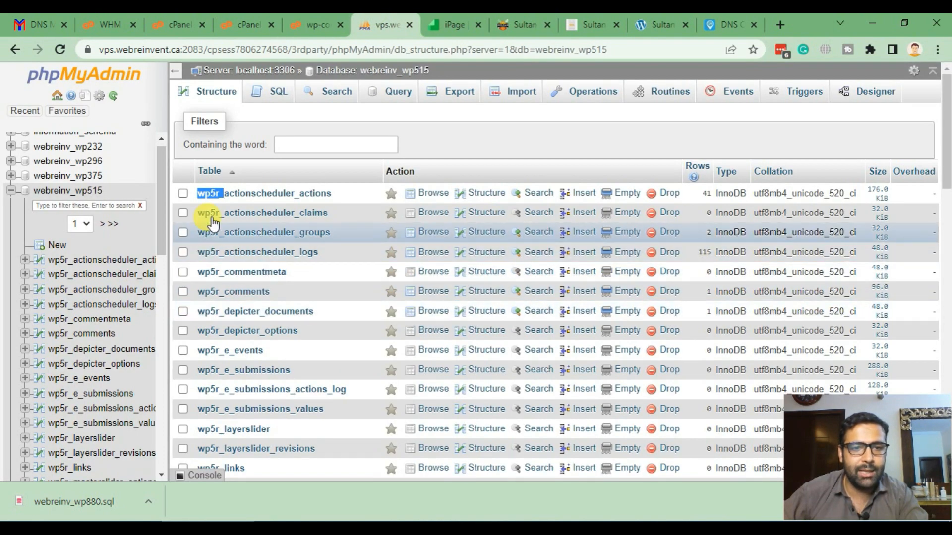
pyautogui.click(314, 25)
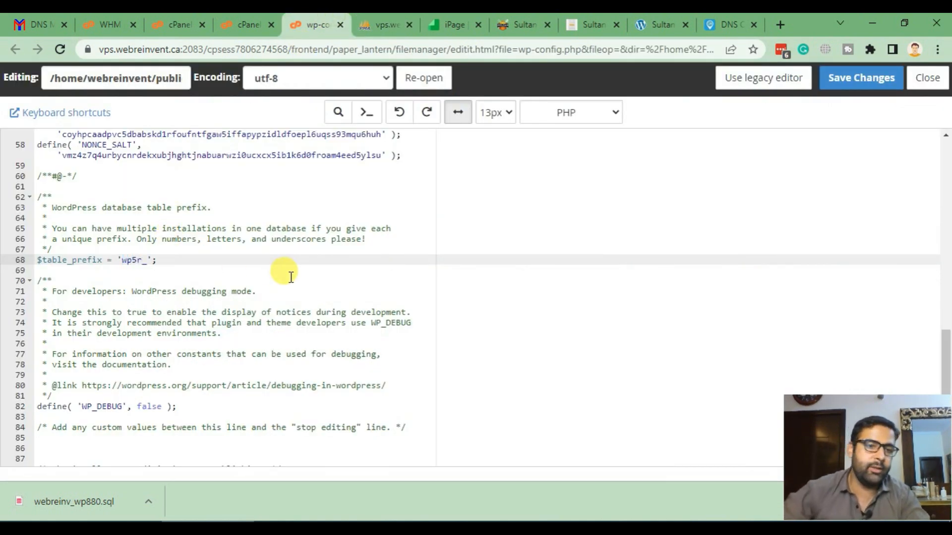
pyautogui.click(845, 78)
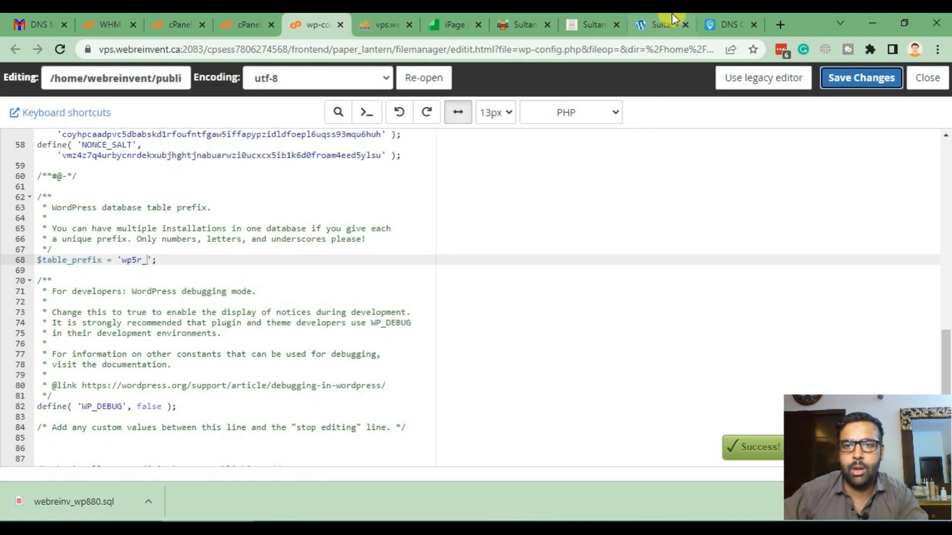
# - Reload sultanbbqngrill.ca and scroll through the migrated Sultan BBQ and Grill homepage
pyautogui.click(667, 23)
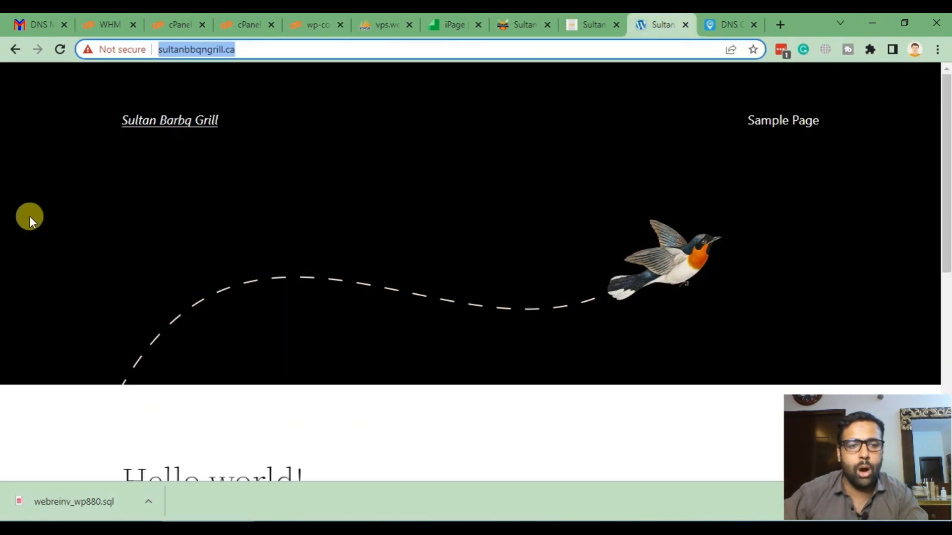
pyautogui.press('Return')
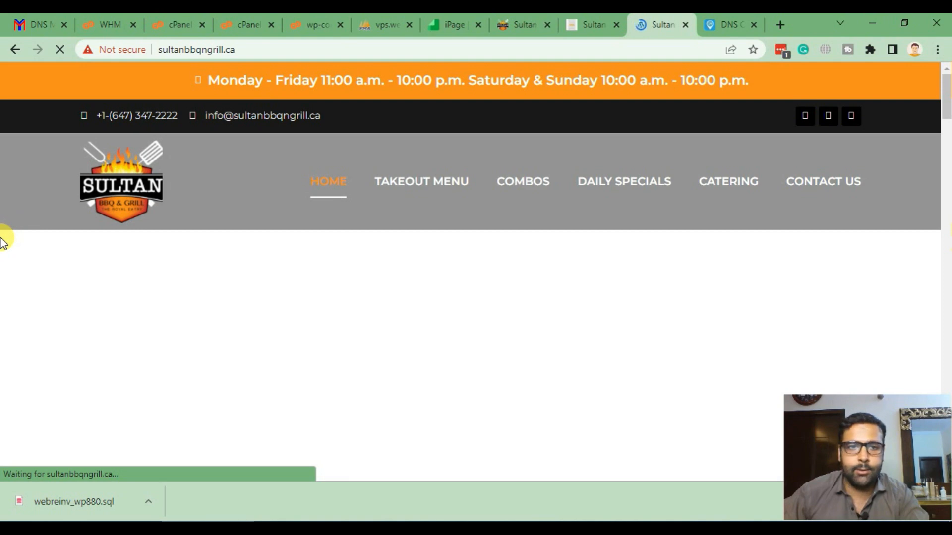
pyautogui.scroll(-20, 2, 214)
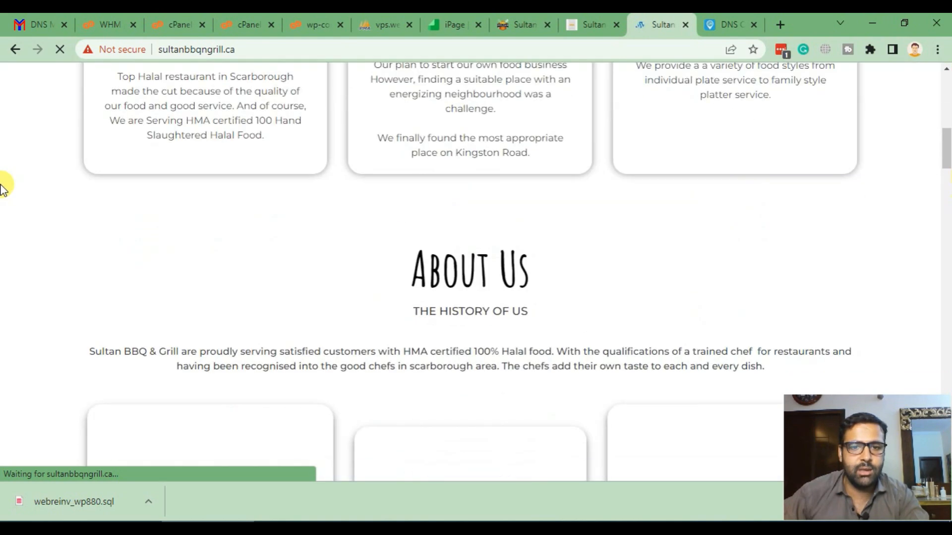
pyautogui.scroll(-20, 3, 188)
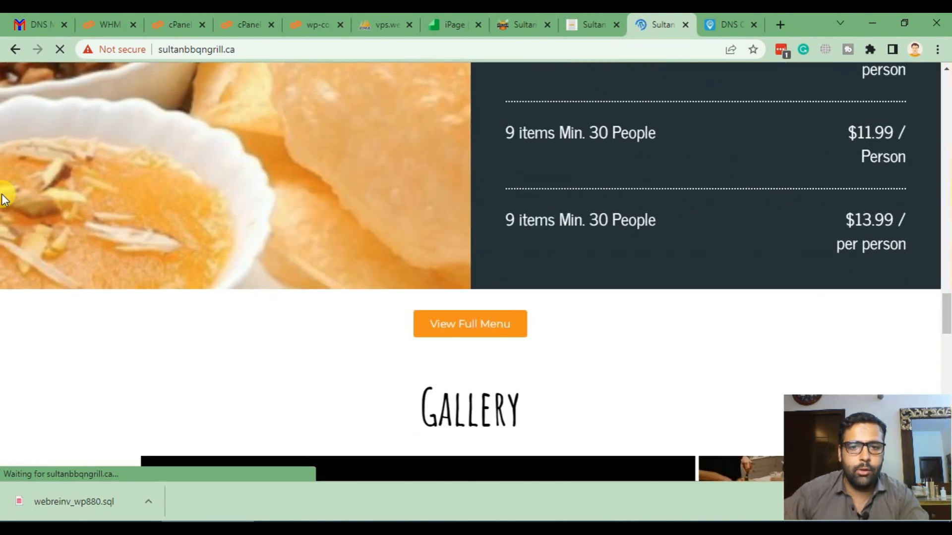
pyautogui.scroll(-5, 3, 223)
pyautogui.scroll(20, 2, 223)
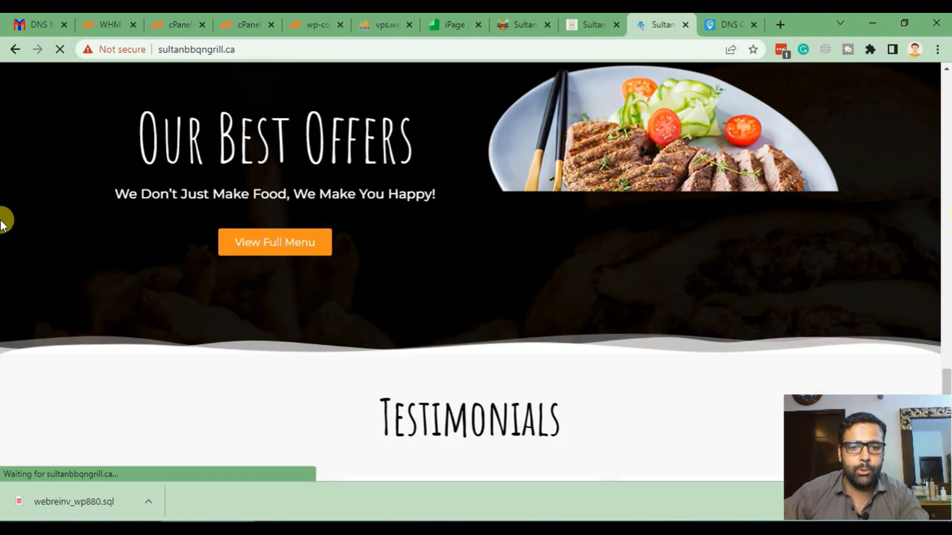
pyautogui.scroll(5, 3, 223)
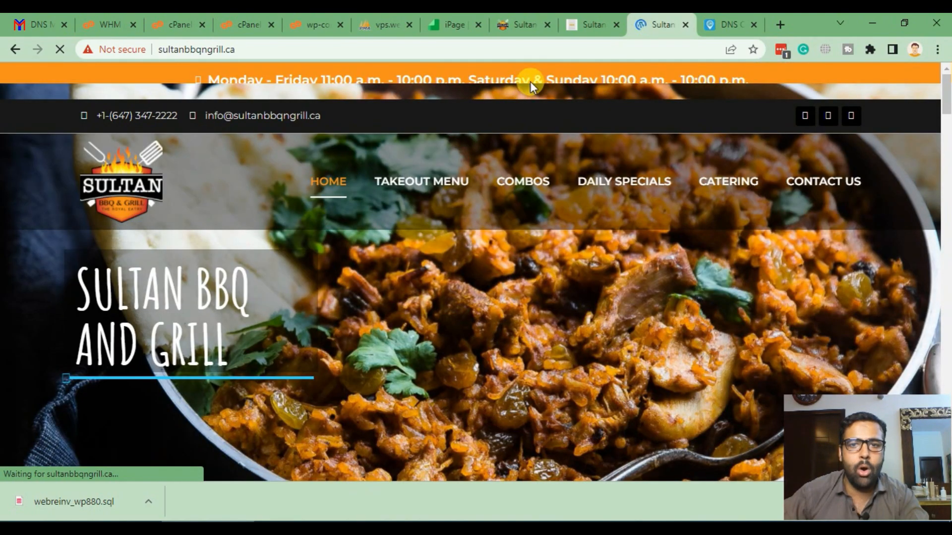
# - Compare the old supportwebreinvent.ca/sultan address with the new sultanbbqngrill.ca address
pyautogui.click(518, 25)
pyautogui.click(302, 49)
pyautogui.moveTo(302, 50); pyautogui.dragTo(105, 46)
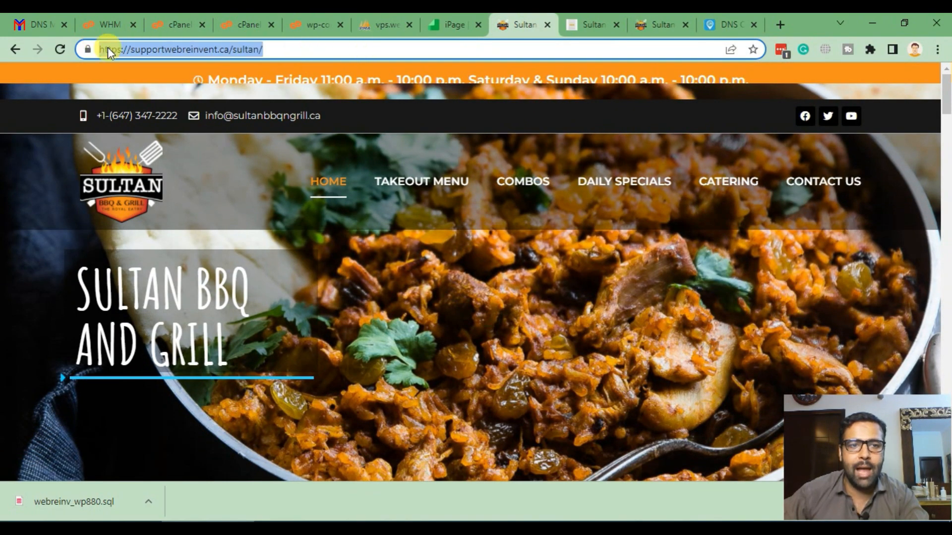
pyautogui.click(657, 24)
pyautogui.moveTo(236, 49); pyautogui.dragTo(168, 49)
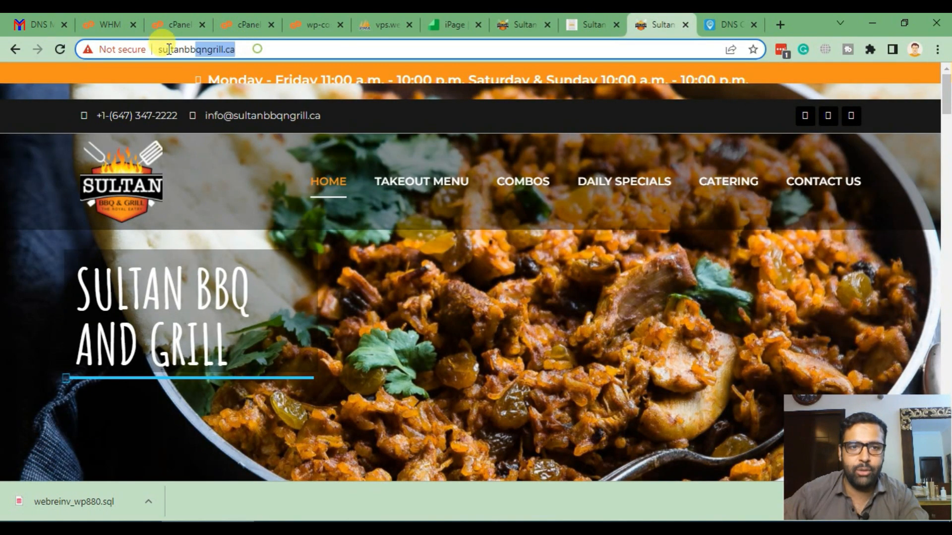
pyautogui.scroll(-10, 4, 223)
pyautogui.scroll(10, 4, 223)
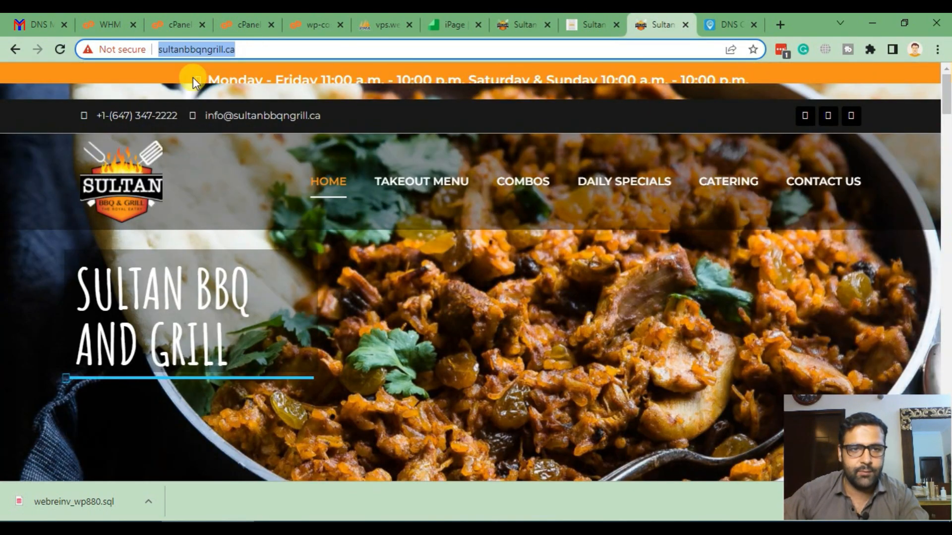
pyautogui.scroll(-10, 5, 268)
pyautogui.scroll(10, 6, 255)
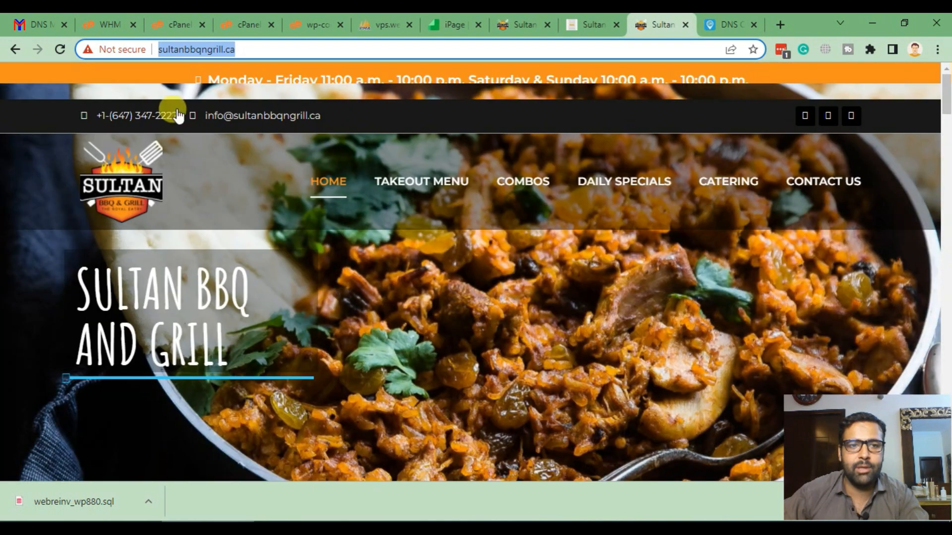
pyautogui.moveTo(287, 48); pyautogui.dragTo(193, 51)
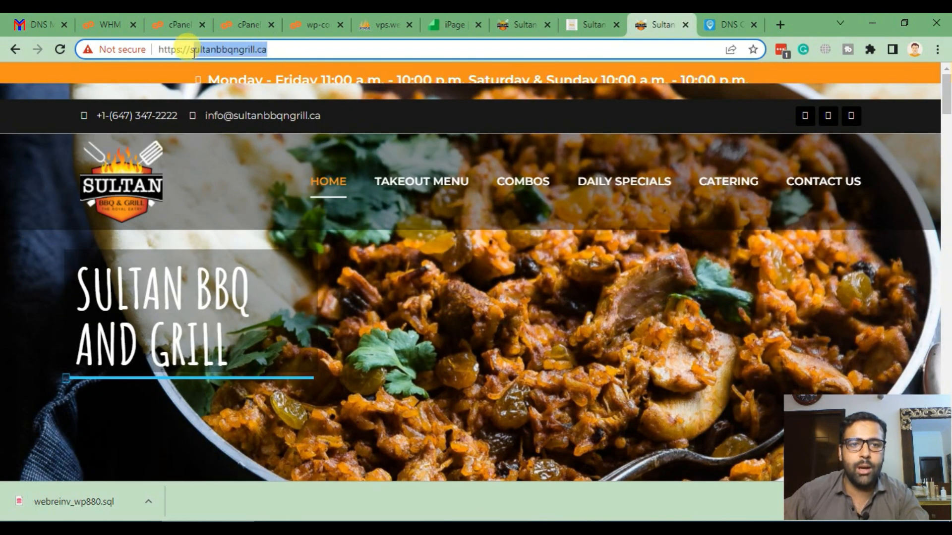
pyautogui.click(282, 51)
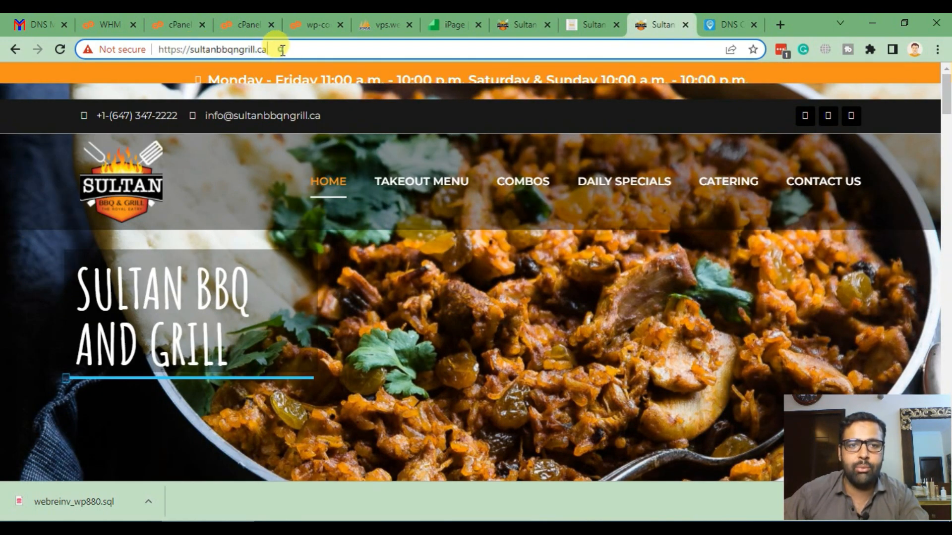
# - Load sultanbbqngrill.ca/wp-admin, note its redirect to the old supportwebreinvent.ca login, then go back
pyautogui.write('/wp-admin')
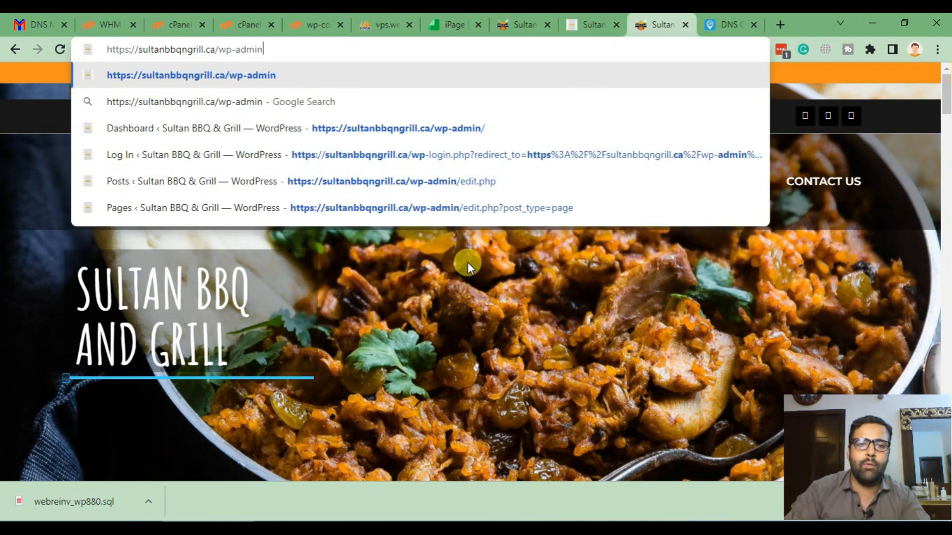
pyautogui.press('Return')
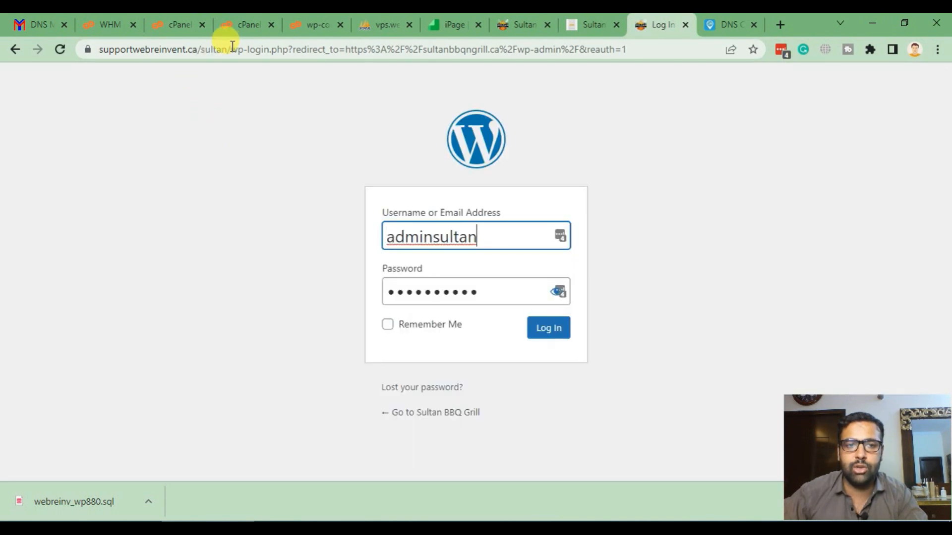
pyautogui.moveTo(233, 46); pyautogui.dragTo(97, 49)
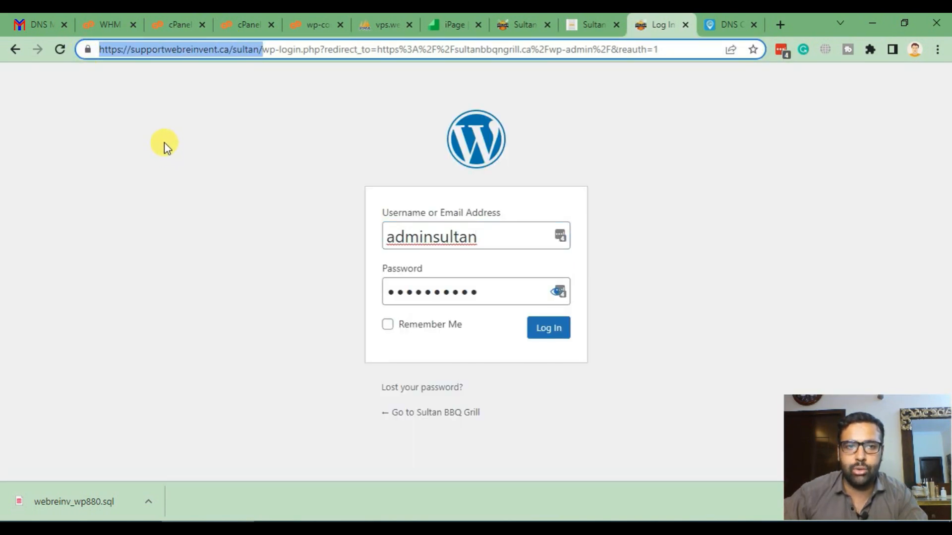
pyautogui.click(16, 49)
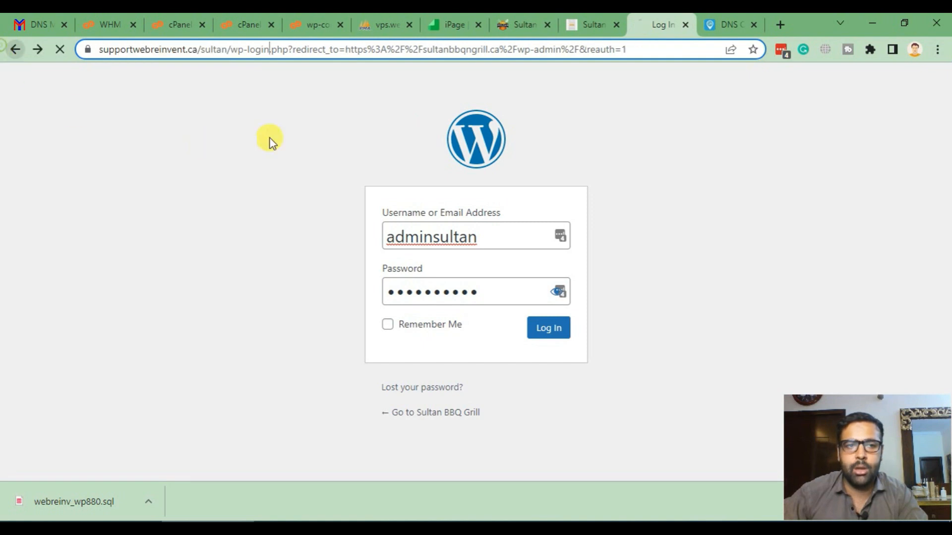
pyautogui.click(319, 13)
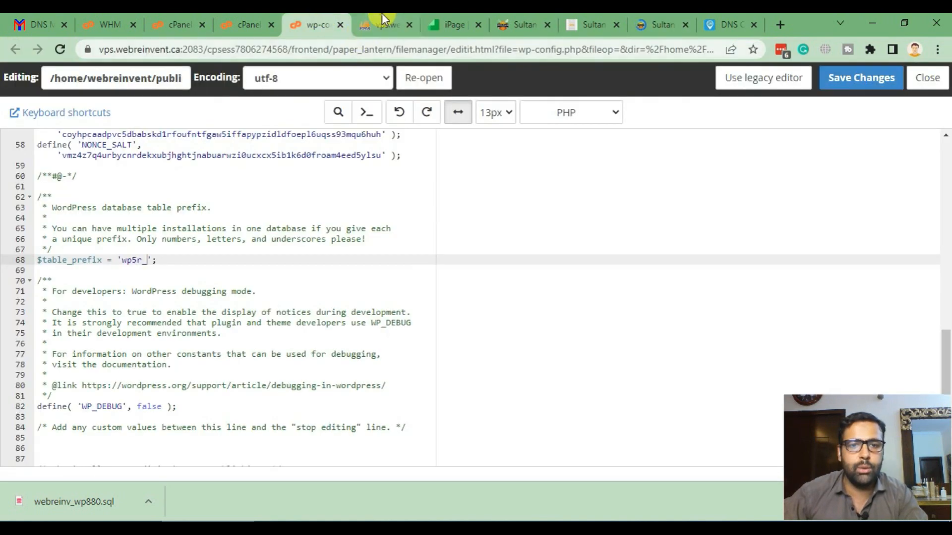
# - Browse webreinv_wp515's wp5r_options table to find the old siteurl and home values
pyautogui.click(381, 25)
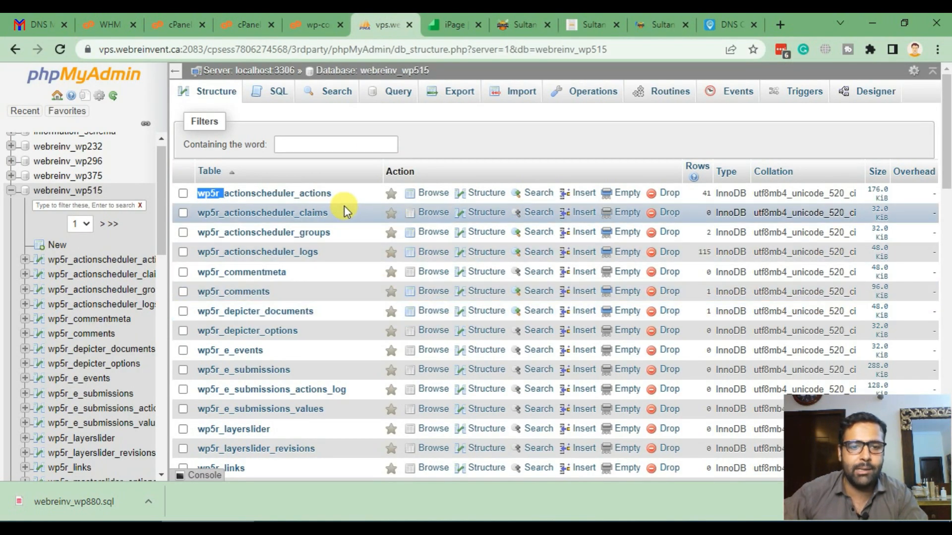
pyautogui.scroll(-9, 344, 206)
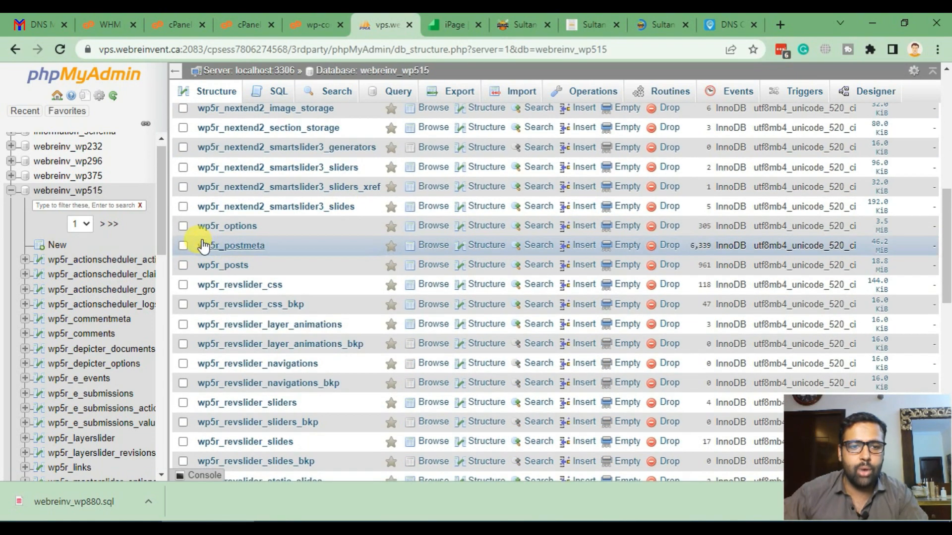
pyautogui.click(246, 228)
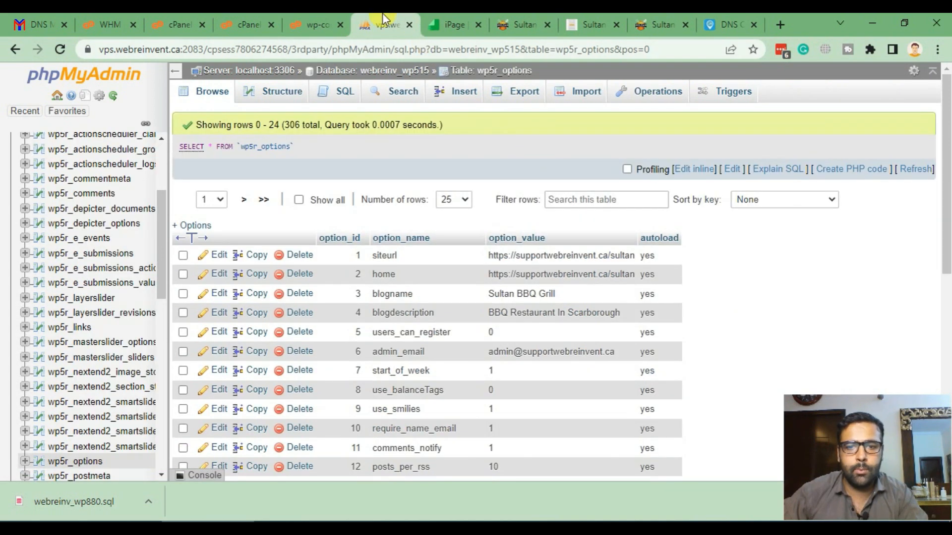
pyautogui.moveTo(401, 17); pyautogui.dragTo(582, 17)
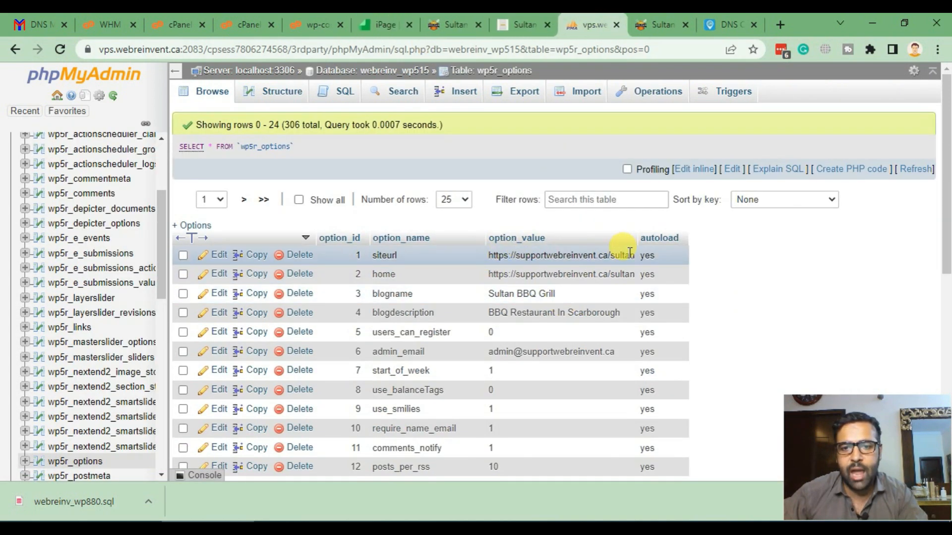
pyautogui.click(659, 25)
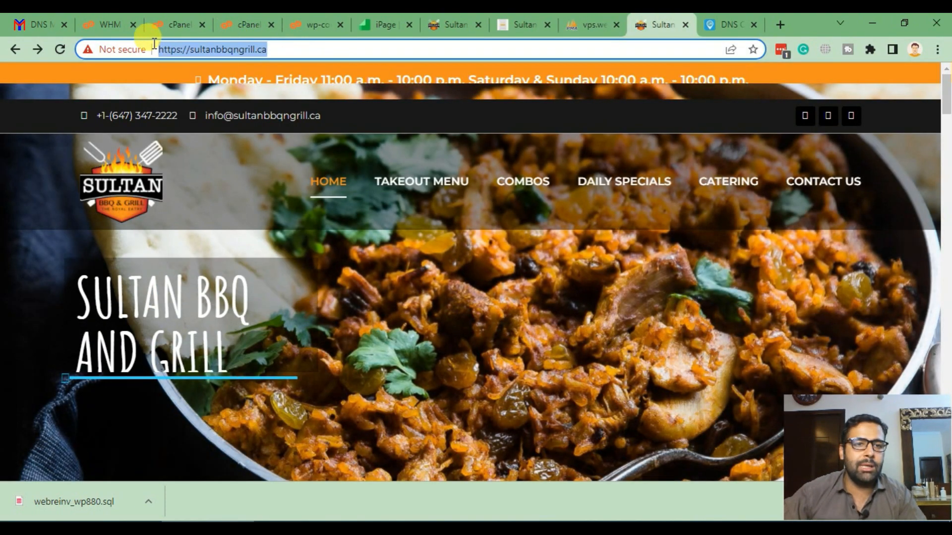
pyautogui.click(588, 24)
pyautogui.doubleClick(523, 255)
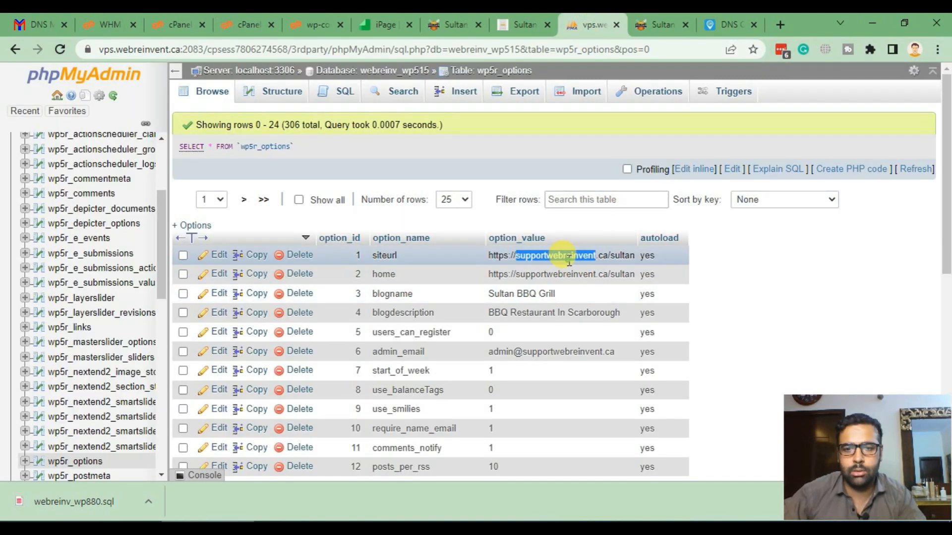
pyautogui.hotkey('ctrl', 'a')
pyautogui.write('https://sultanbbqngrill.ca/')
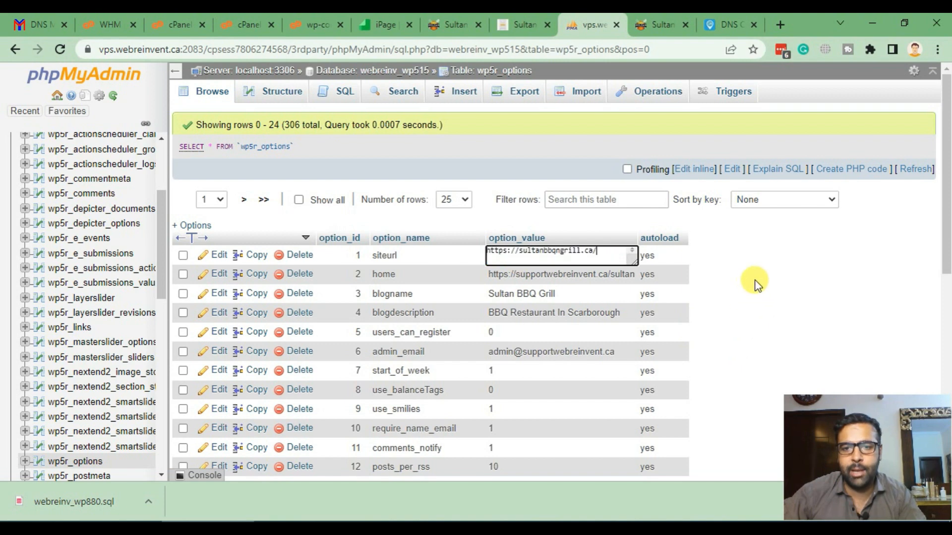
pyautogui.click(756, 283)
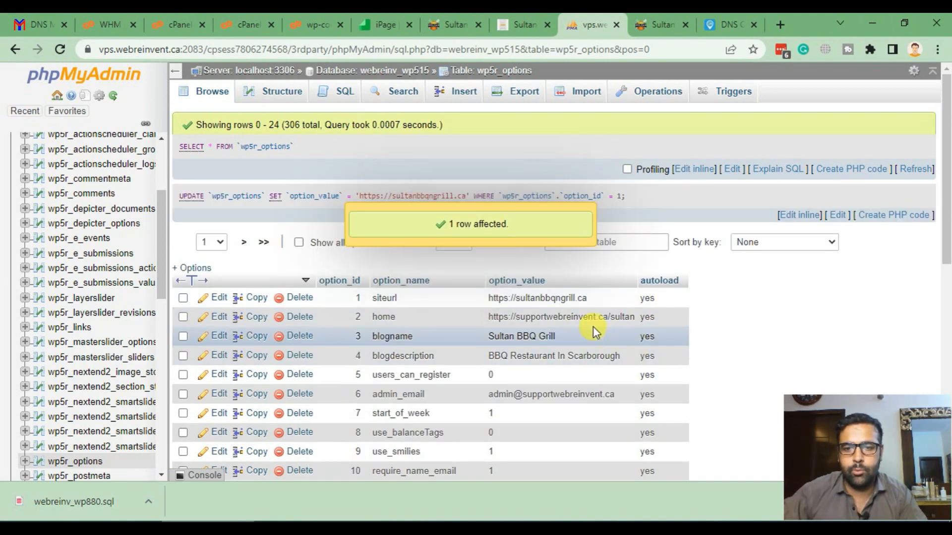
pyautogui.doubleClick(593, 319)
pyautogui.hotkey('ctrl', 'a')
pyautogui.write('https://sultanbbqngrill.ca/')
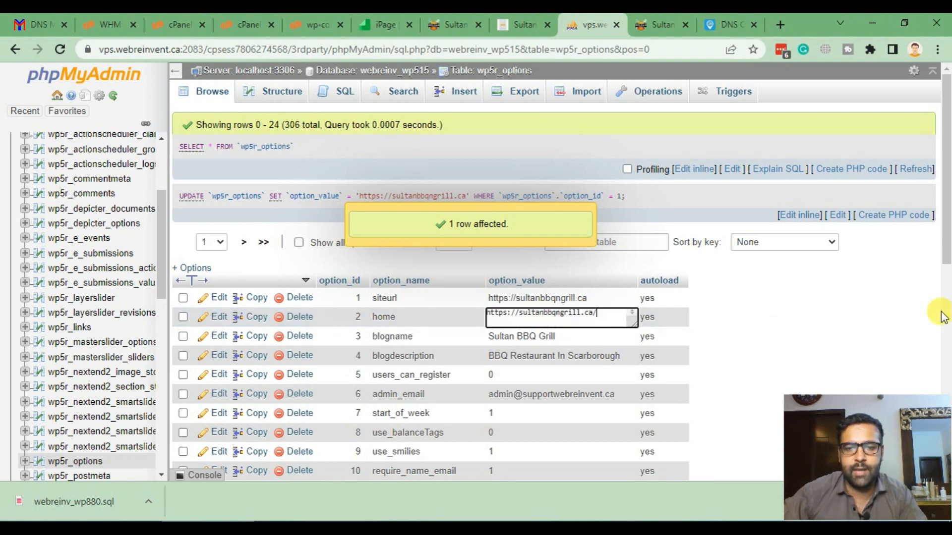
pyautogui.click(827, 290)
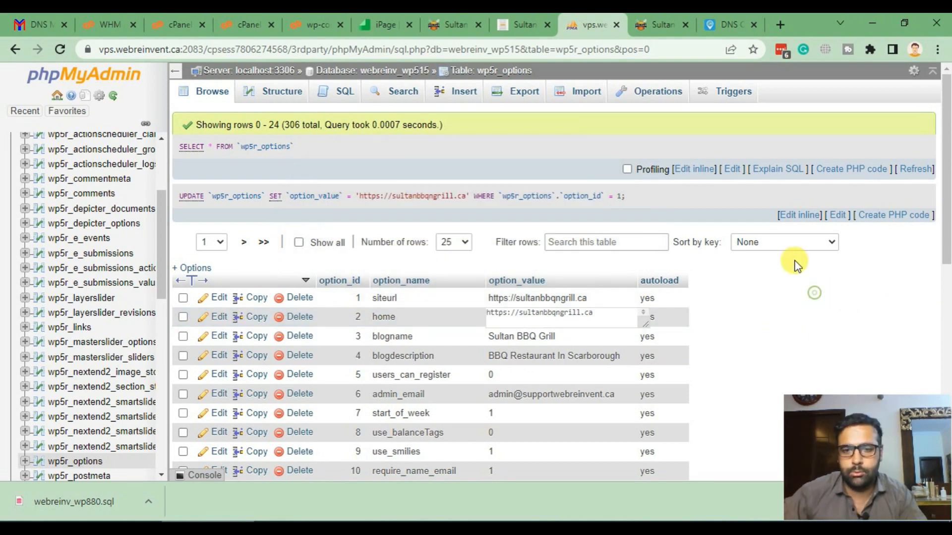
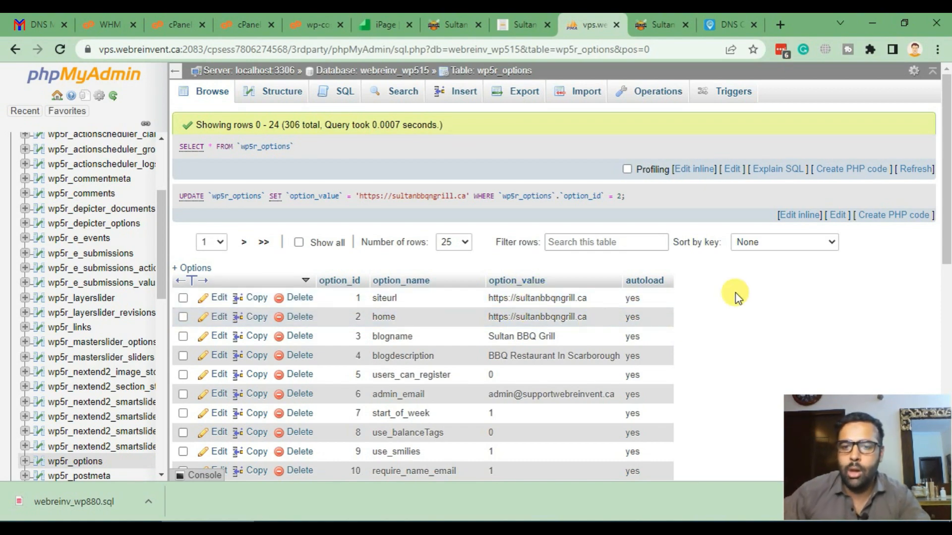
# - Leave phpMyAdmin's wp5r_options table and bring up the sultanbbqngrill.ca restaurant homepage
pyautogui.scroll(-1, 718, 333)
pyautogui.scroll(1, 718, 336)
pyautogui.click(661, 25)
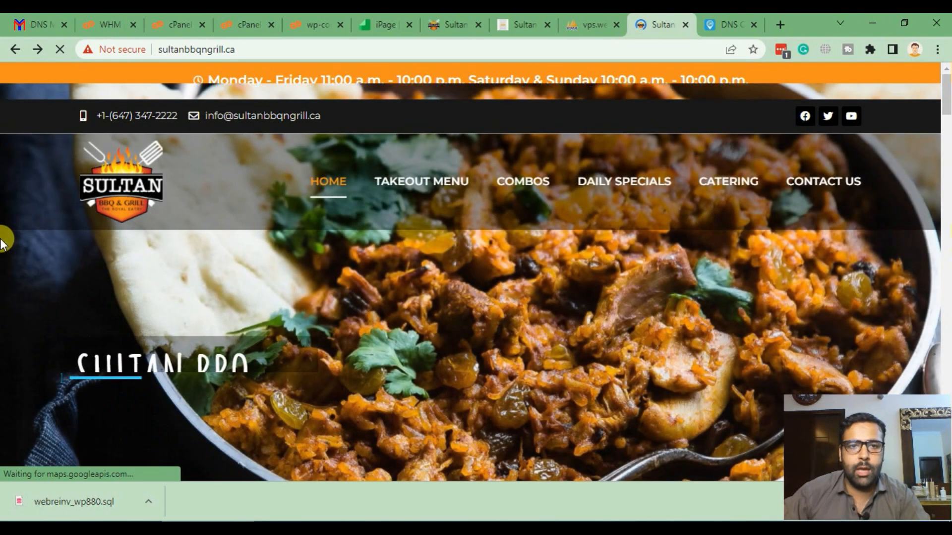
# - Append /wp-admin to the sultanbbqngrill.ca address to reach the WordPress login page
pyautogui.scroll(-10, 3, 258)
pyautogui.scroll(10, 2, 245)
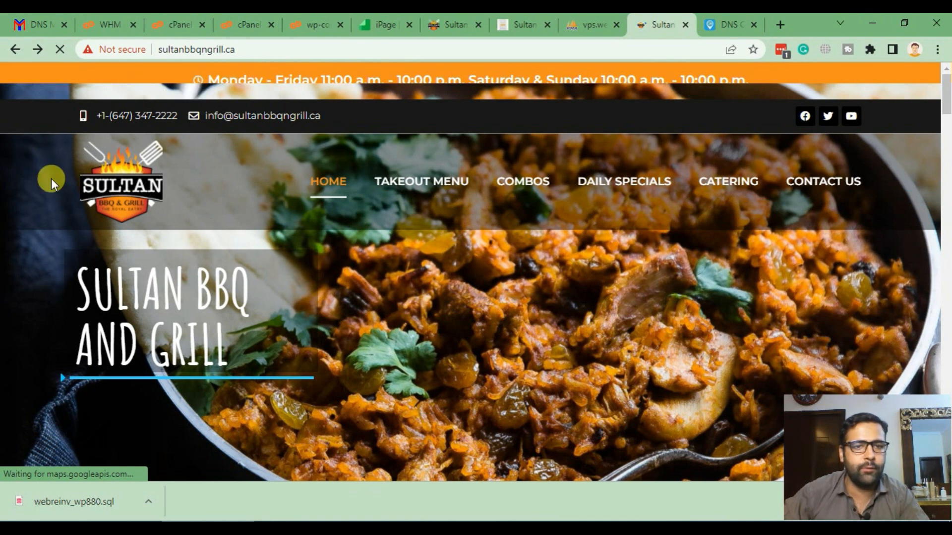
pyautogui.click(259, 48)
pyautogui.write('/wp-admin')
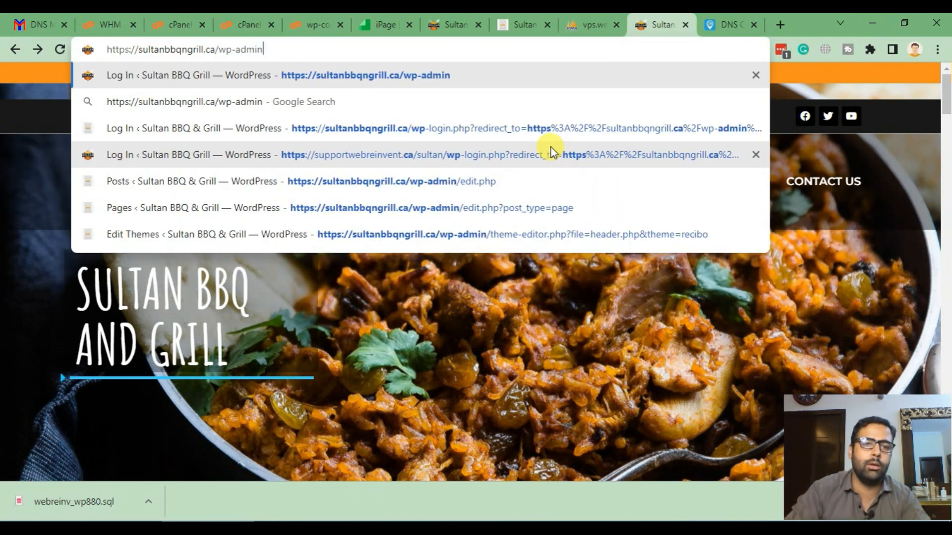
pyautogui.press('Return')
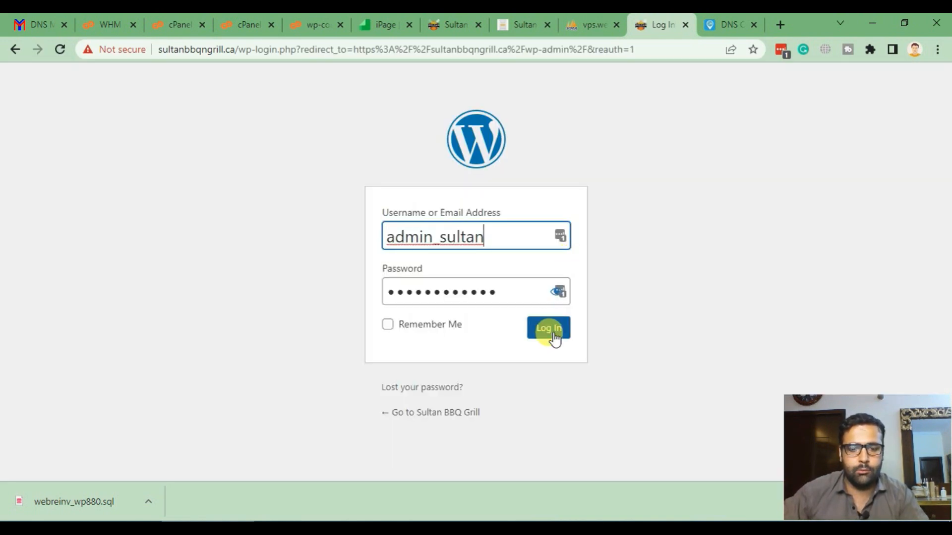
# - Log in with the pre-filled admin credentials and look over the sultanbbqngrill.ca dashboard
pyautogui.click(551, 329)
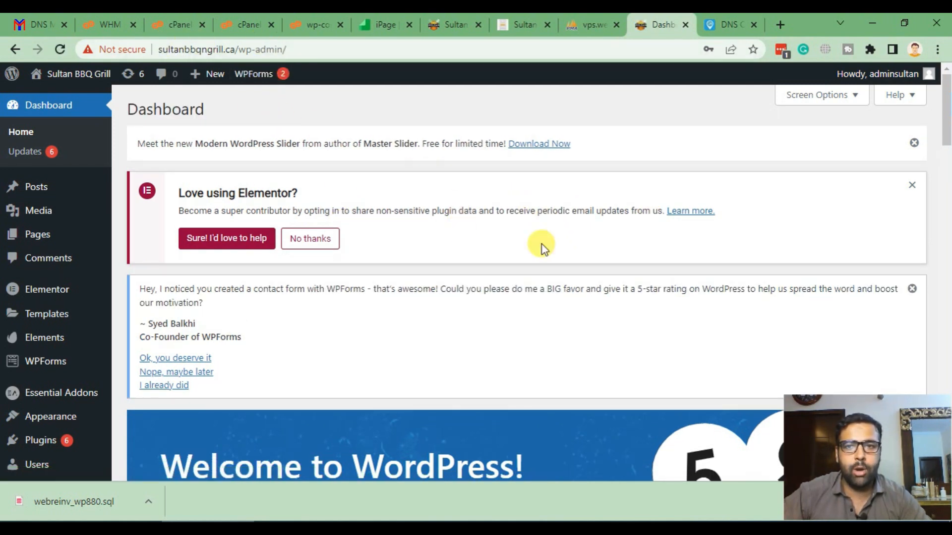
pyautogui.scroll(-5, 545, 199)
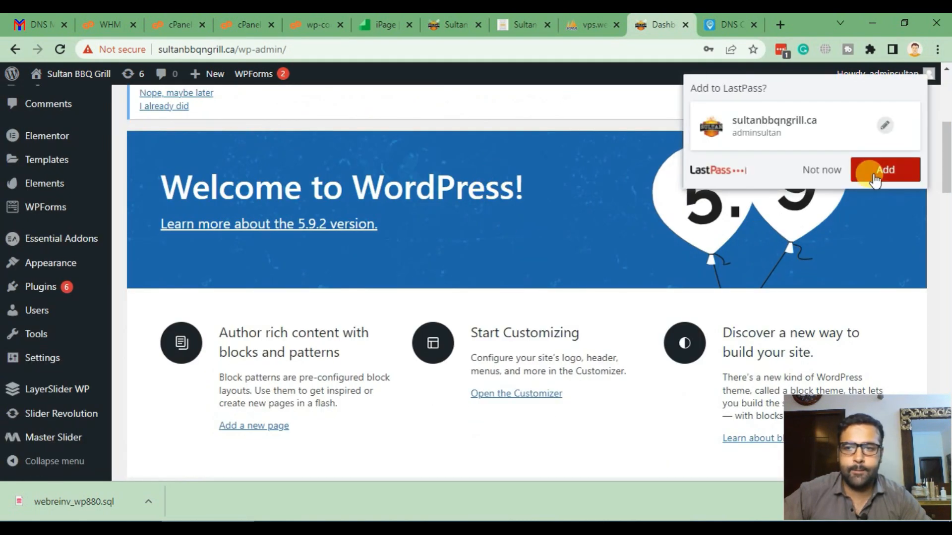
pyautogui.scroll(5, 394, 298)
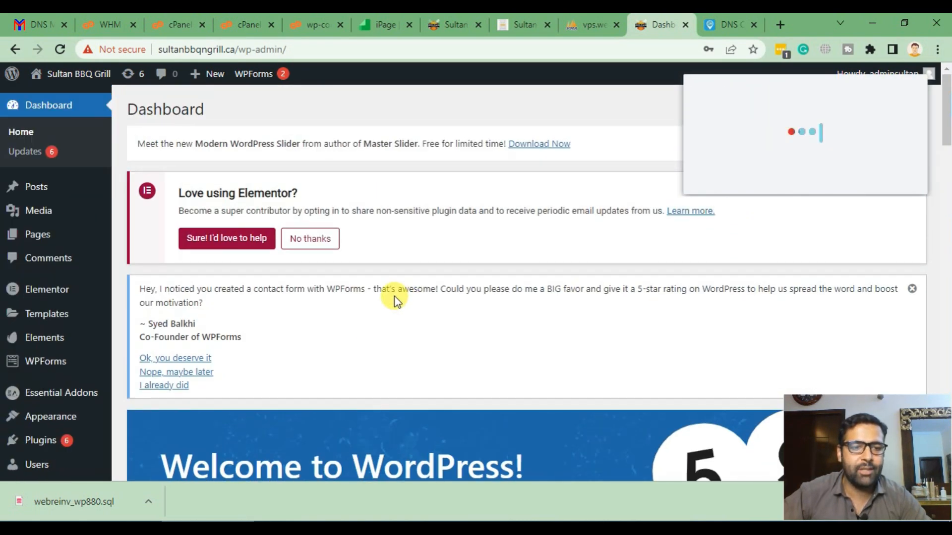
pyautogui.scroll(-3, 395, 297)
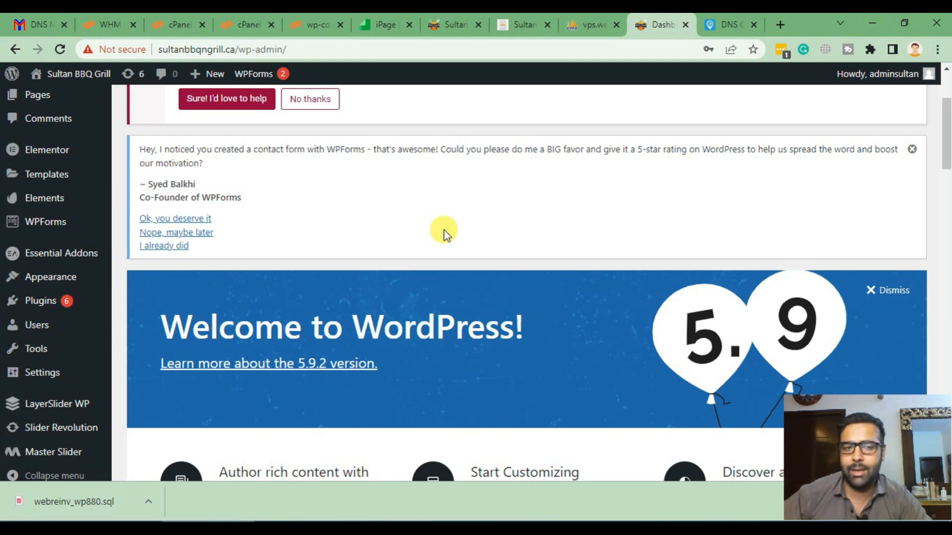
pyautogui.moveTo(47, 150)
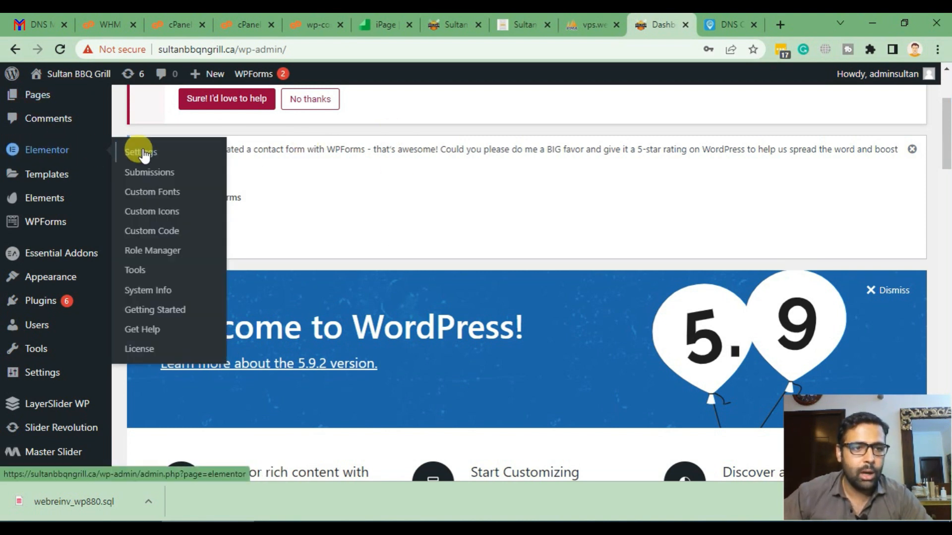
# - Open Elementor Tools, then reload and scroll through the sultanbbqngrill.ca homepage
pyautogui.click(143, 275)
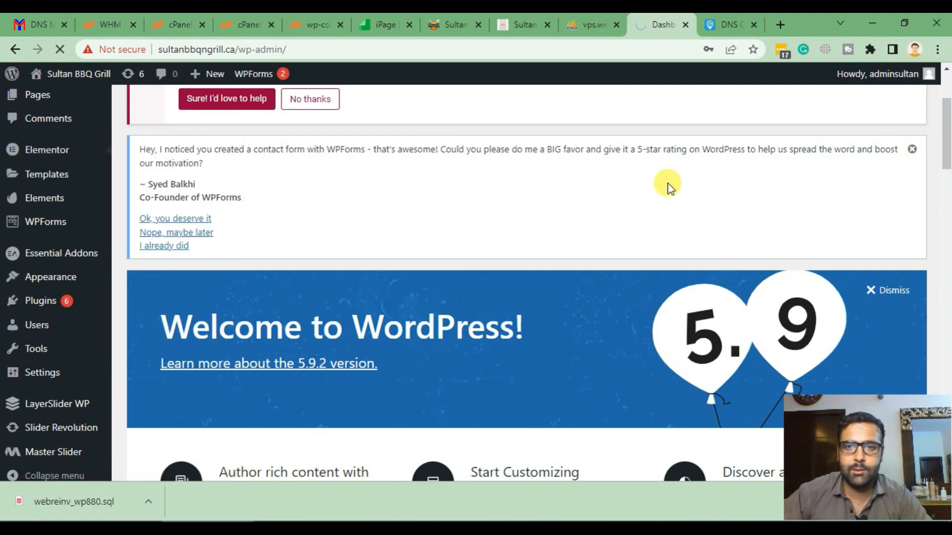
pyautogui.moveTo(516, 25); pyautogui.dragTo(582, 25)
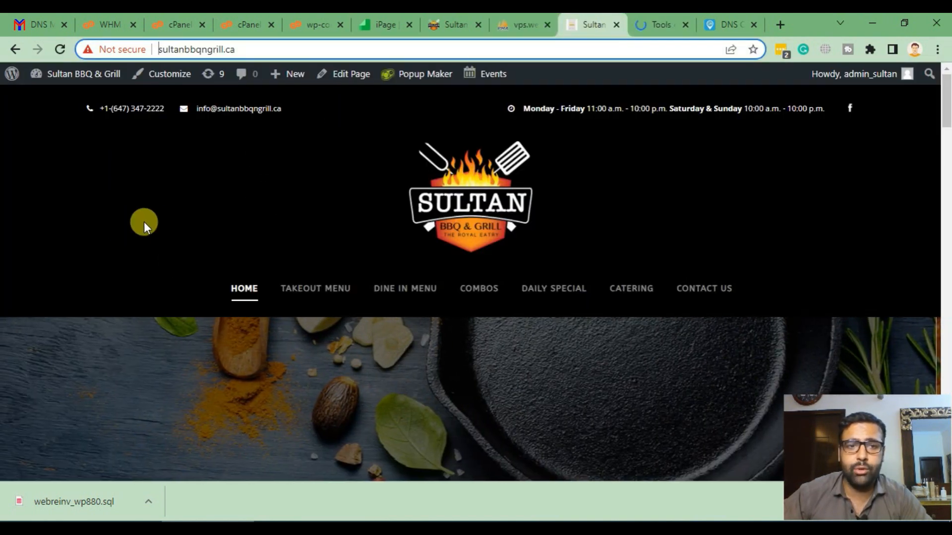
pyautogui.press('Return')
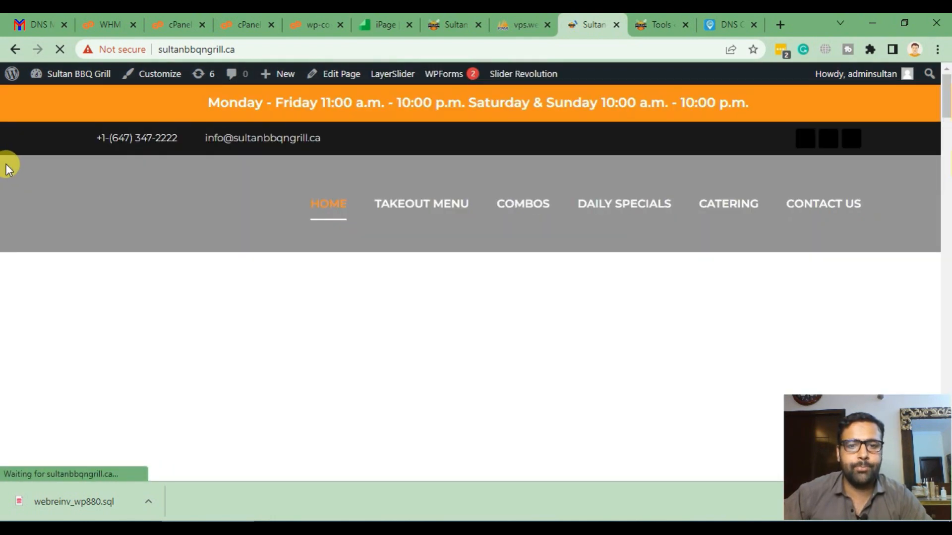
pyautogui.scroll(-10, 8, 183)
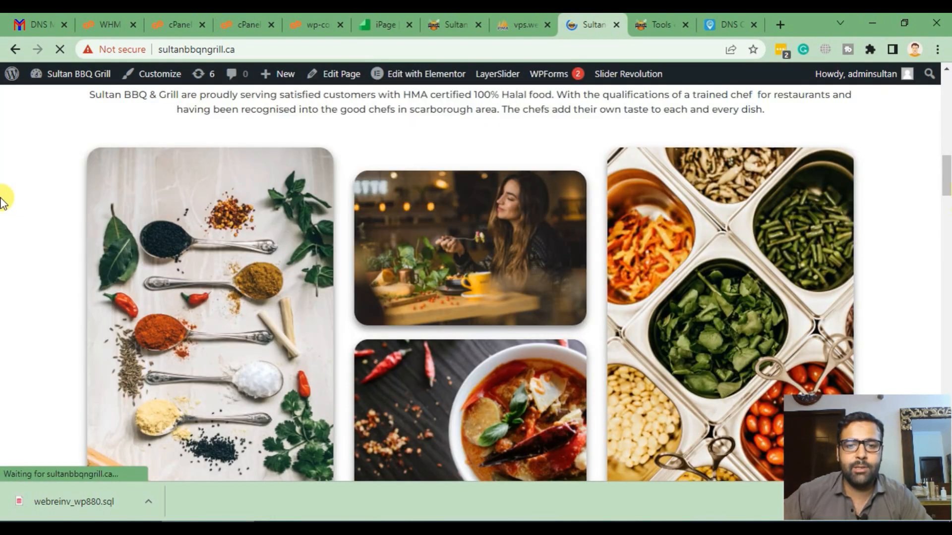
pyautogui.scroll(-8, 2, 273)
pyautogui.scroll(17, 2, 275)
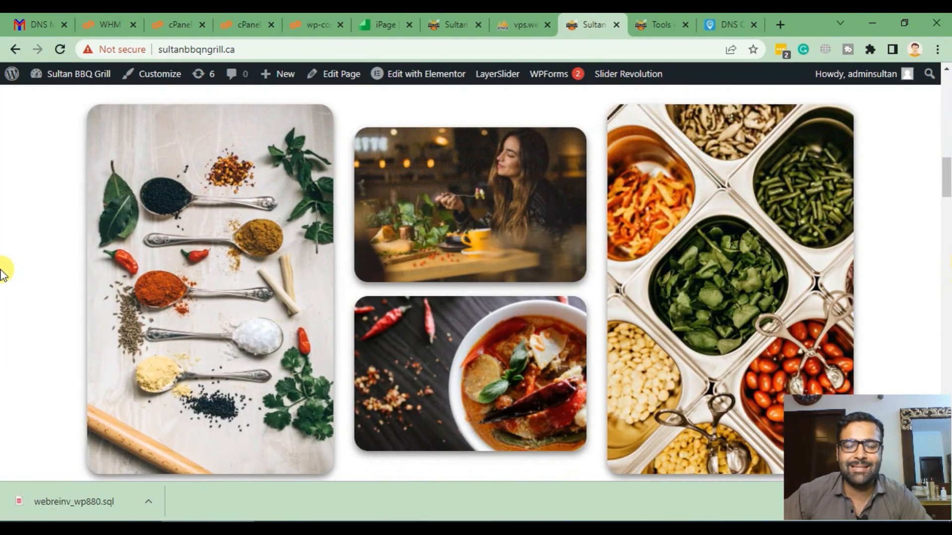
pyautogui.scroll(4, 4, 270)
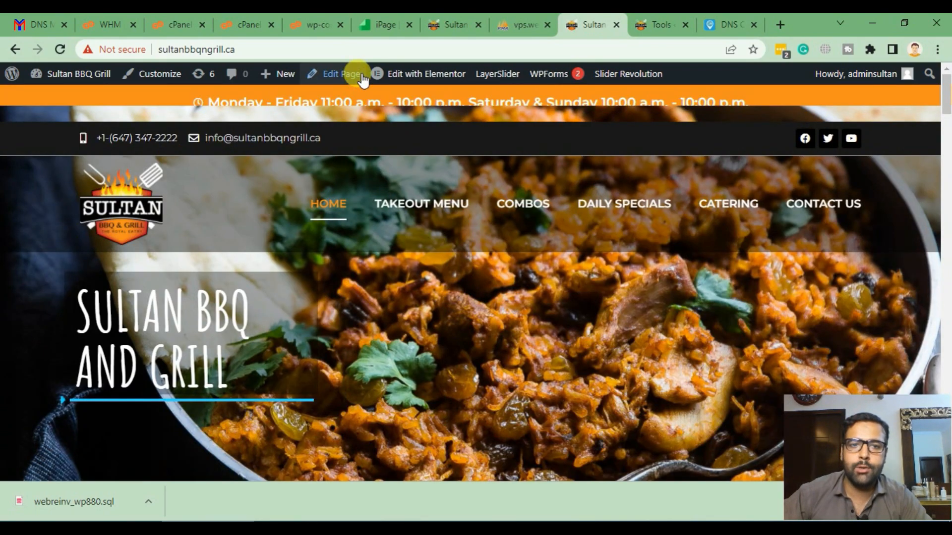
# - Compare against the old supportwebreinvent.ca copy, then return to the live homepage
pyautogui.click(437, 36)
pyautogui.click(280, 55)
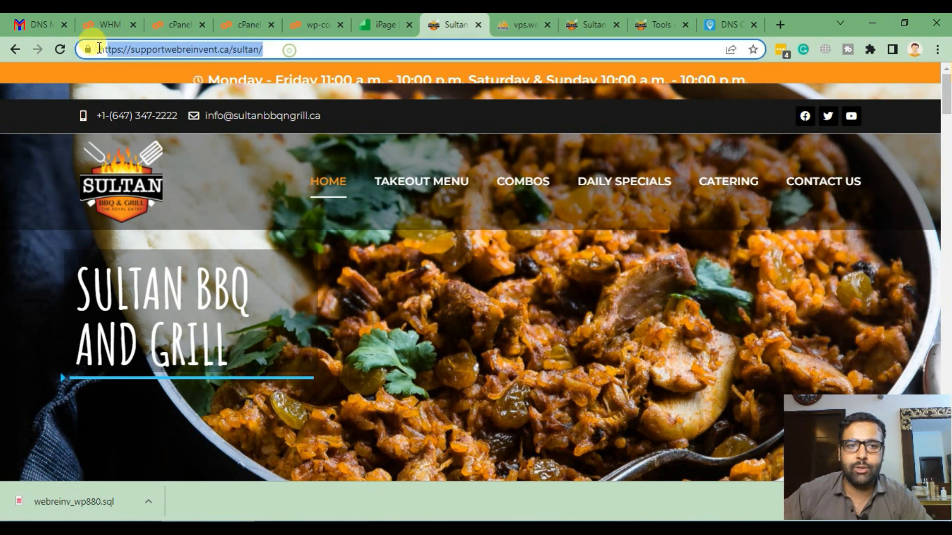
pyautogui.click(587, 25)
# - View and scroll through the sultanbbqngrill.ca homepage's HTML source
pyautogui.rightClick(471, 319)
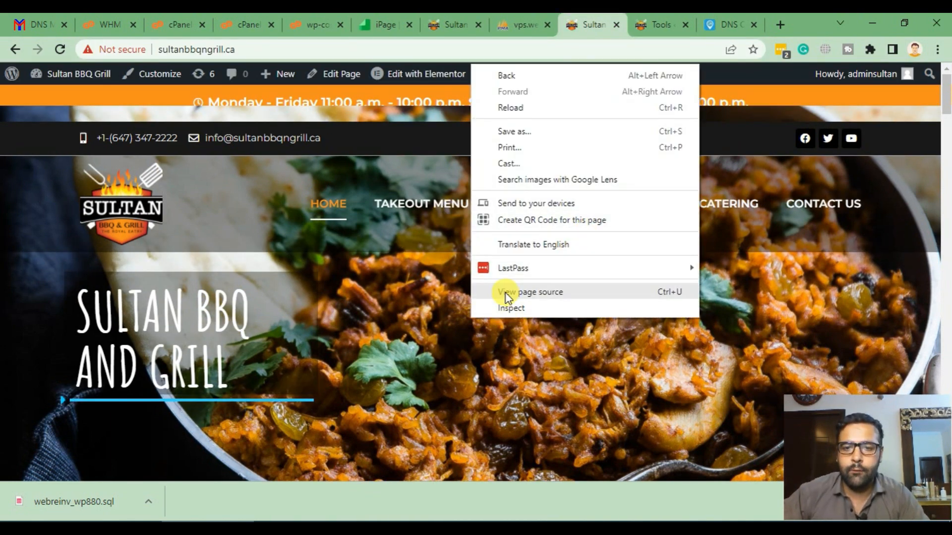
pyautogui.click(684, 293)
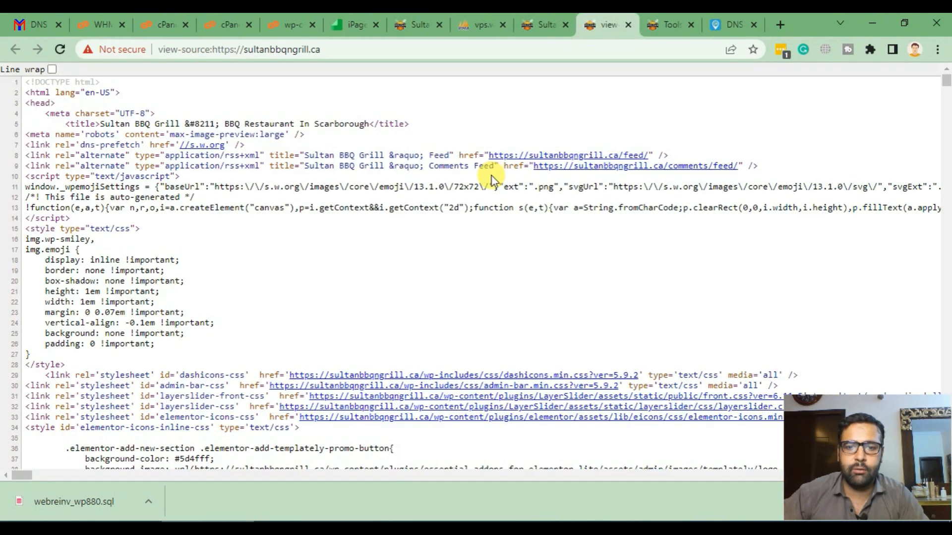
pyautogui.scroll(-8, 491, 177)
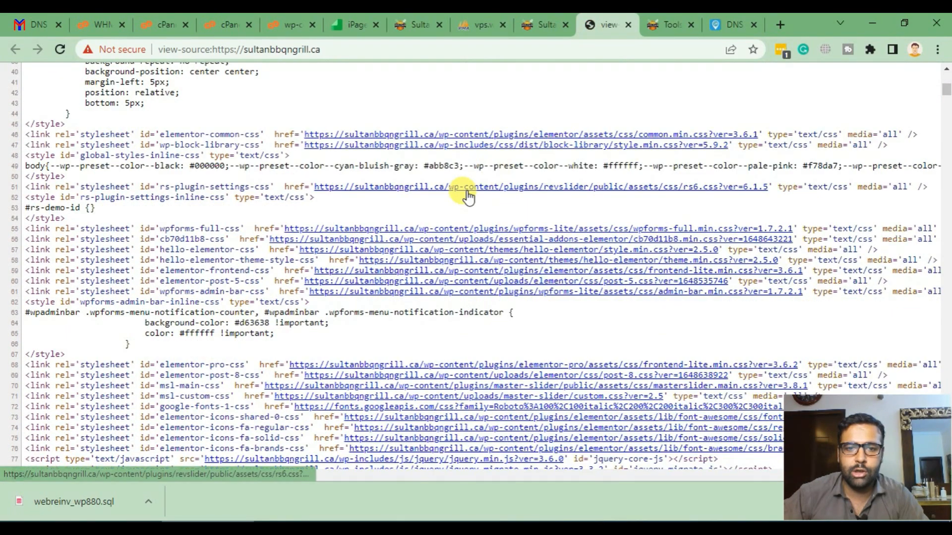
pyautogui.scroll(-3, 515, 213)
pyautogui.scroll(-20, 519, 166)
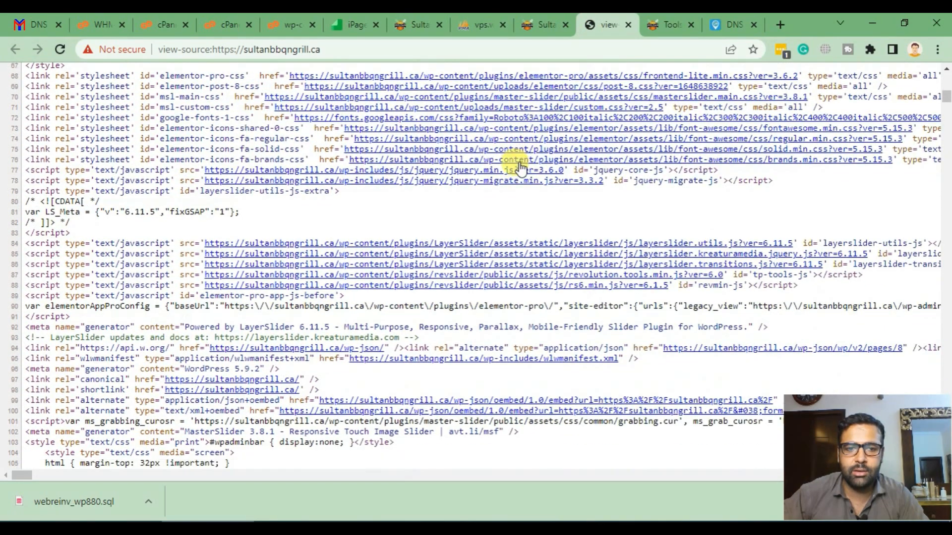
pyautogui.scroll(-9, 519, 203)
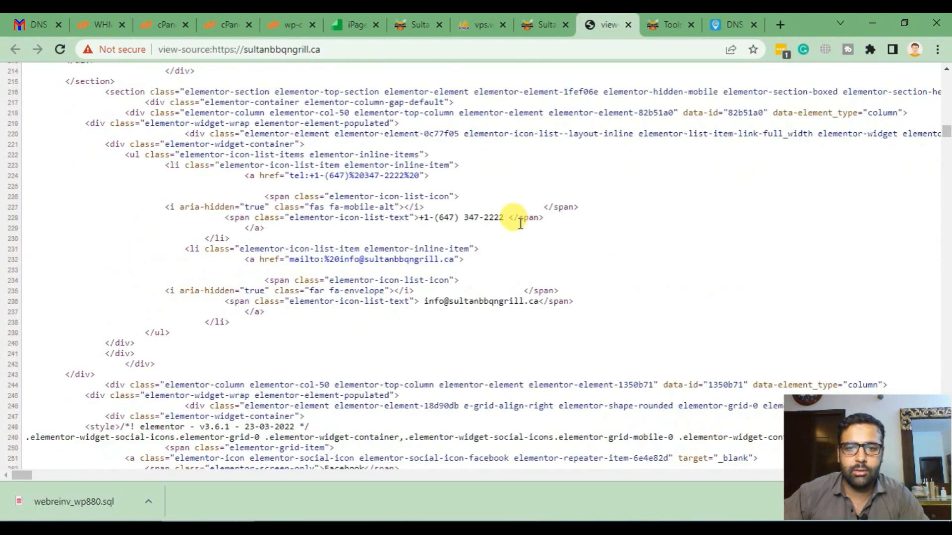
pyautogui.scroll(8, 516, 251)
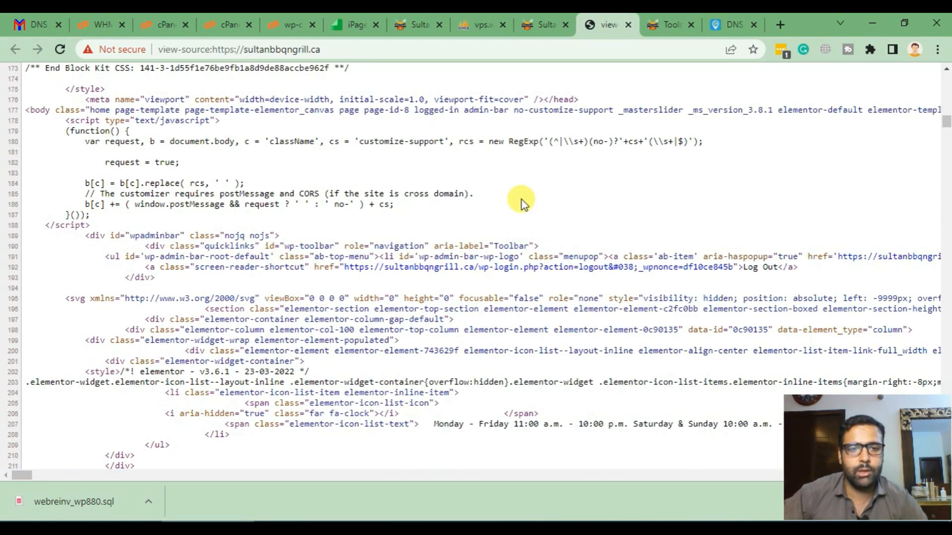
# - Search the source for 'supportwebre' and step through the old-domain references
pyautogui.hotkey('ctrl', 'f')
pyautogui.write('suppor')
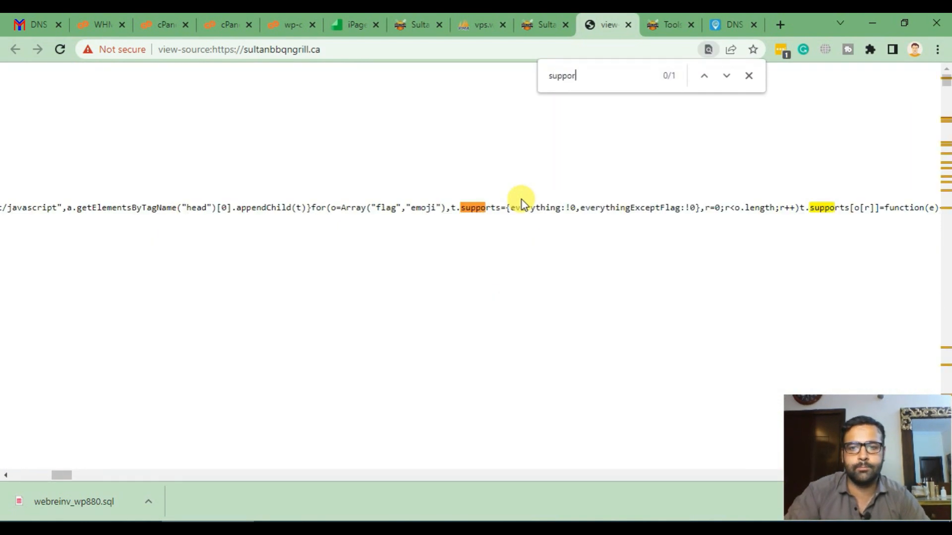
pyautogui.write('twebre')
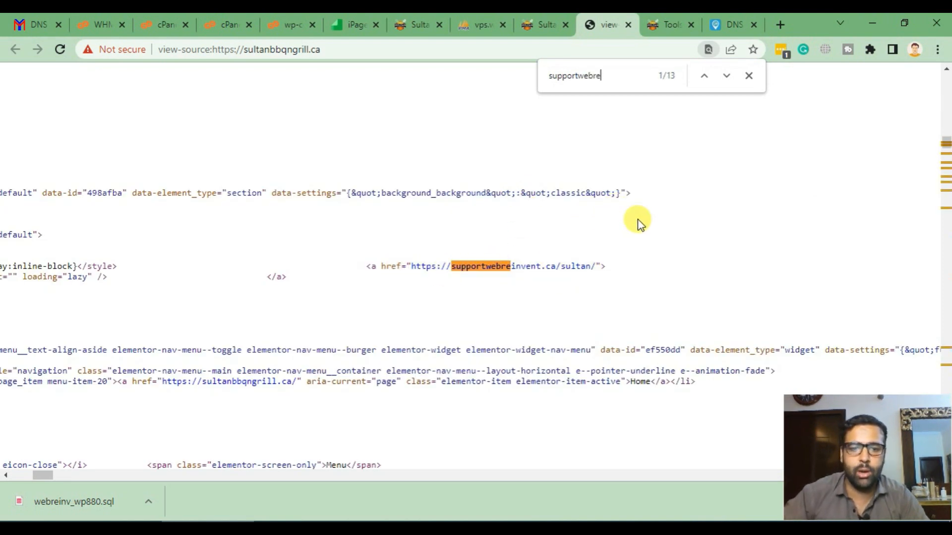
pyautogui.press('Return')
pyautogui.scroll(-3, 638, 220)
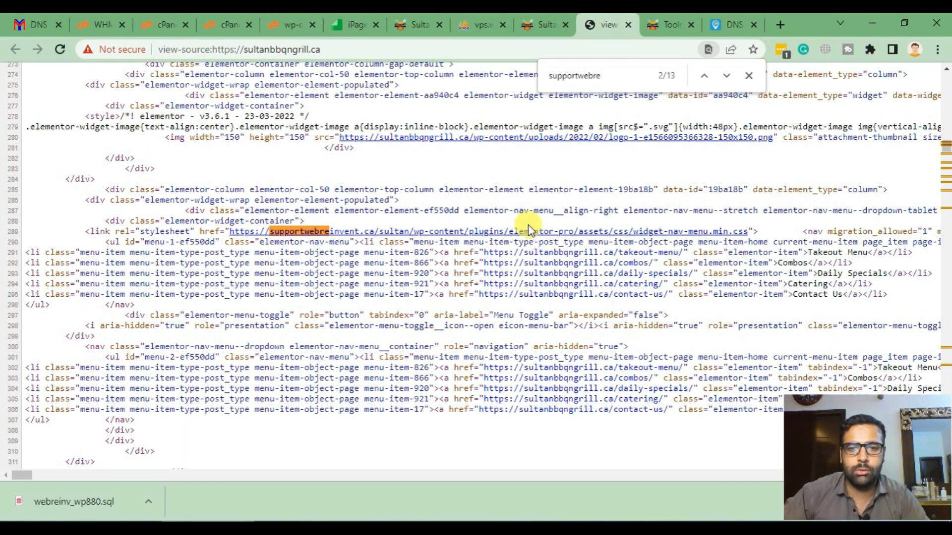
pyautogui.press('Return')
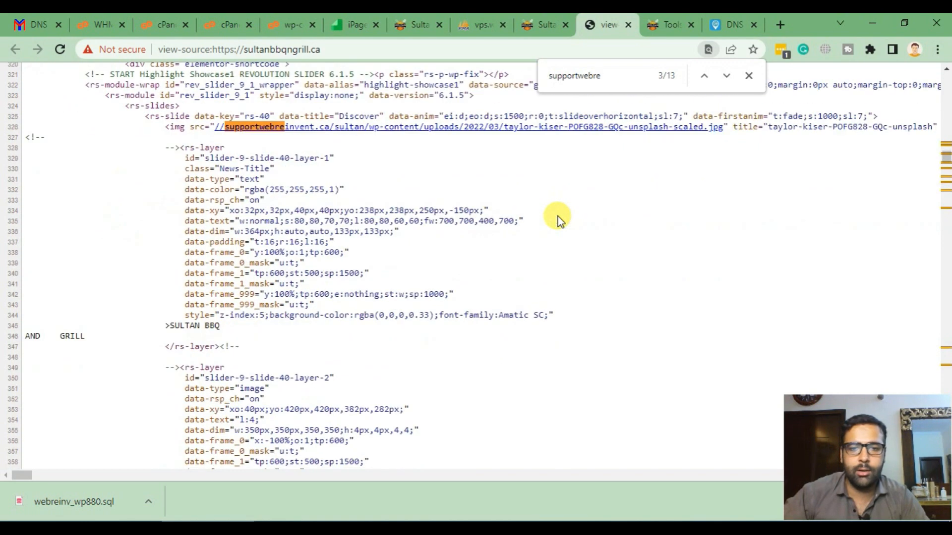
pyautogui.press('Return')
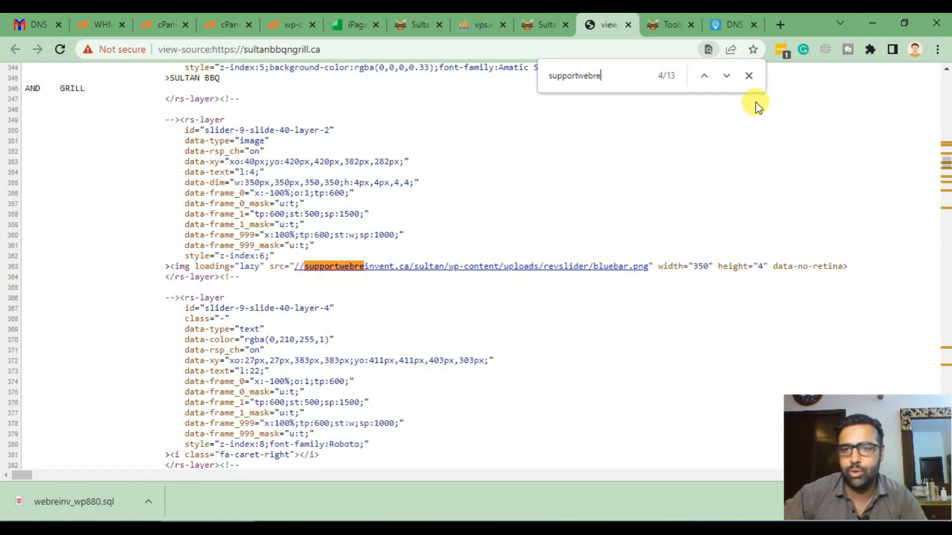
# - Close the page source and open the Replace URL section of Elementor Tools
pyautogui.click(749, 75)
pyautogui.click(545, 24)
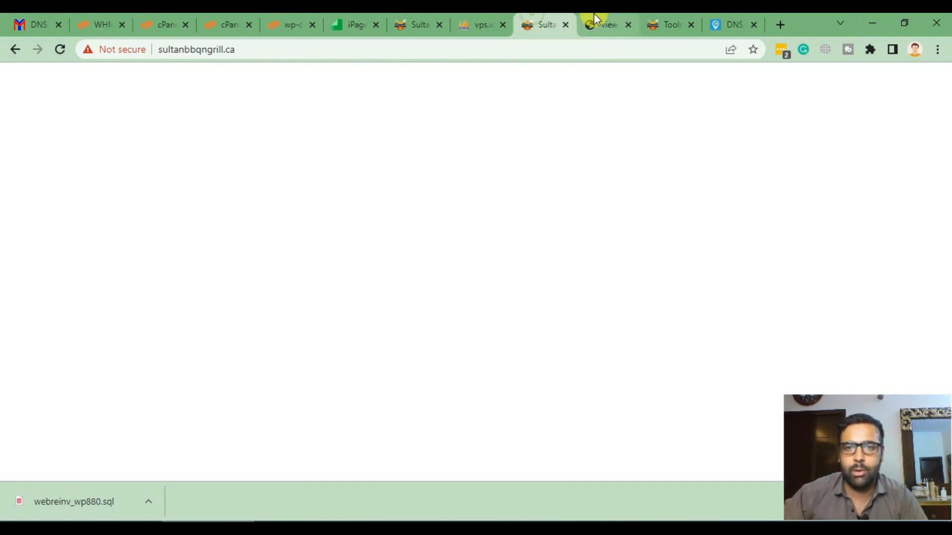
pyautogui.click(593, 13)
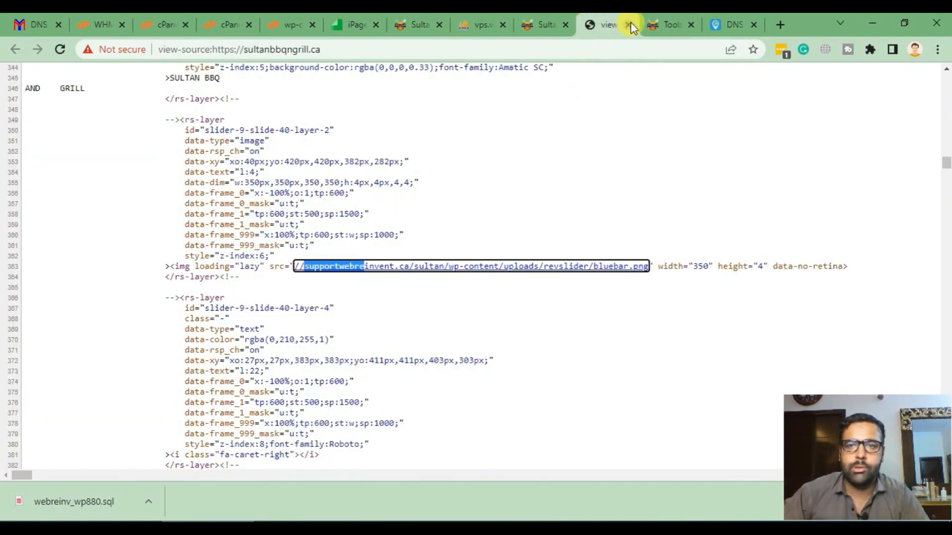
pyautogui.click(628, 24)
pyautogui.click(638, 20)
pyautogui.scroll(-5, 591, 209)
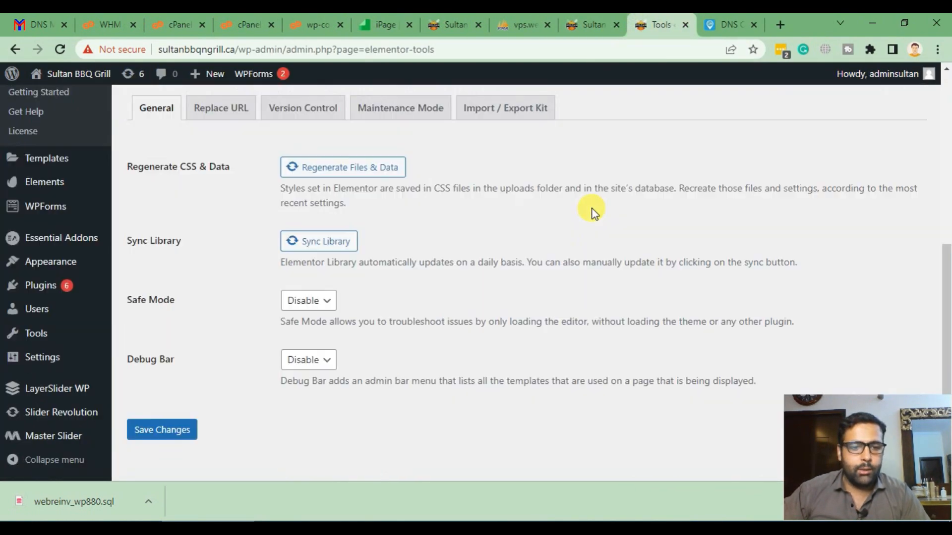
pyautogui.scroll(2, 587, 237)
pyautogui.scroll(3, 282, 272)
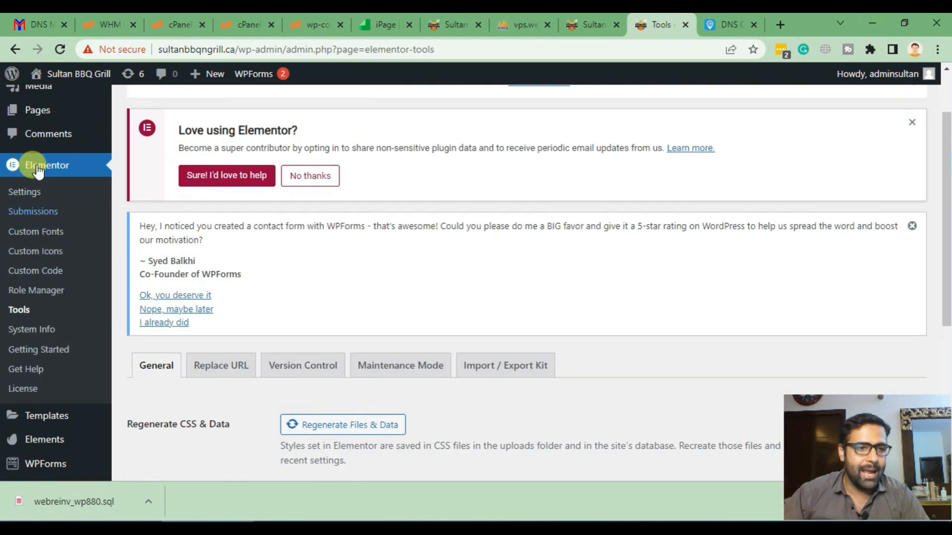
pyautogui.click(218, 367)
pyautogui.scroll(-3, 584, 216)
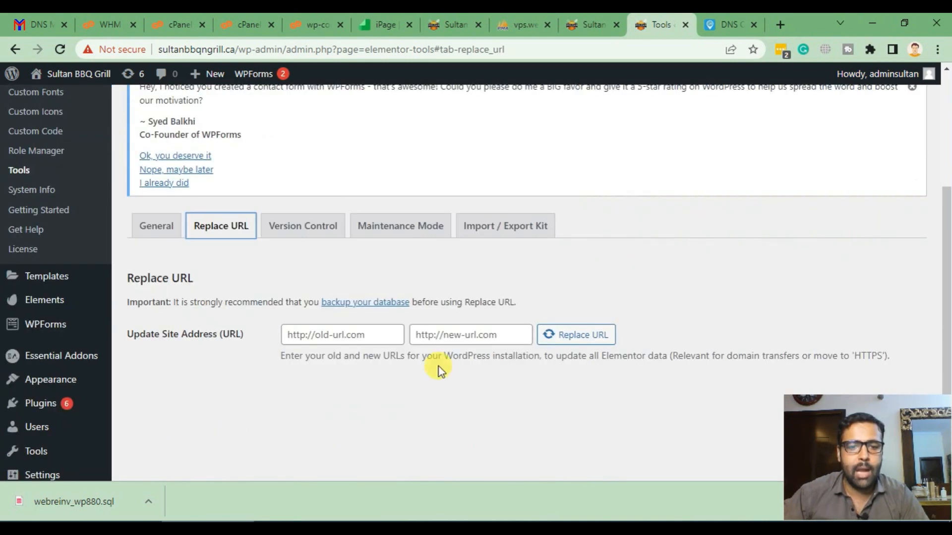
pyautogui.click(328, 334)
pyautogui.click(449, 25)
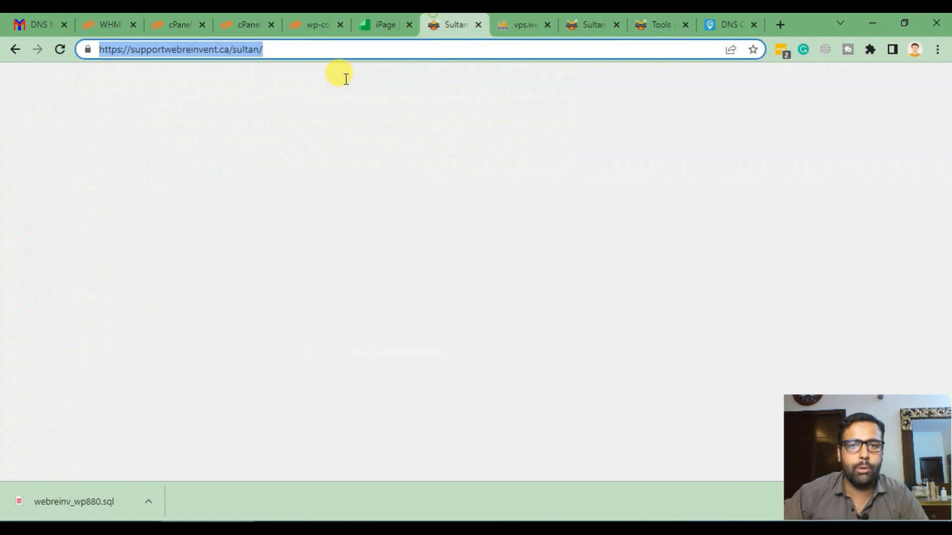
pyautogui.click(662, 26)
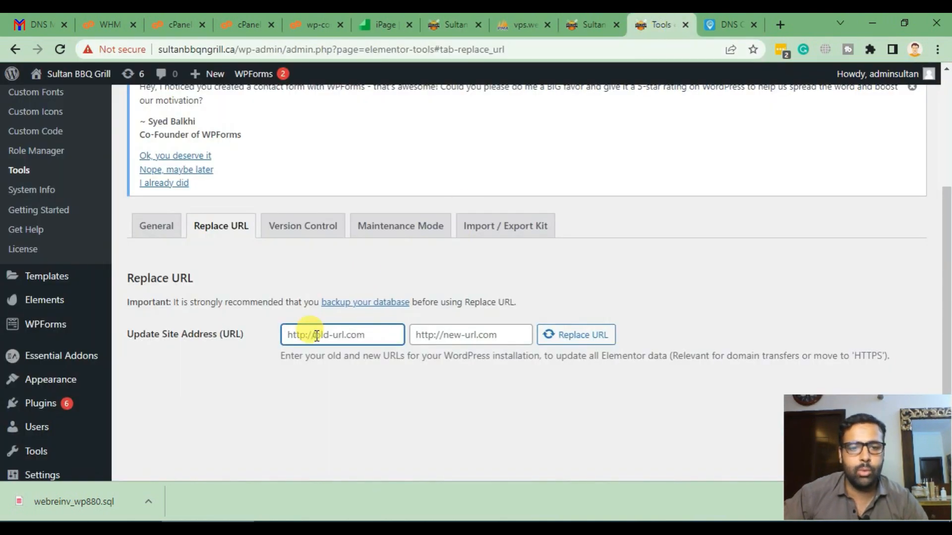
pyautogui.hotkey('ctrl', 'v')
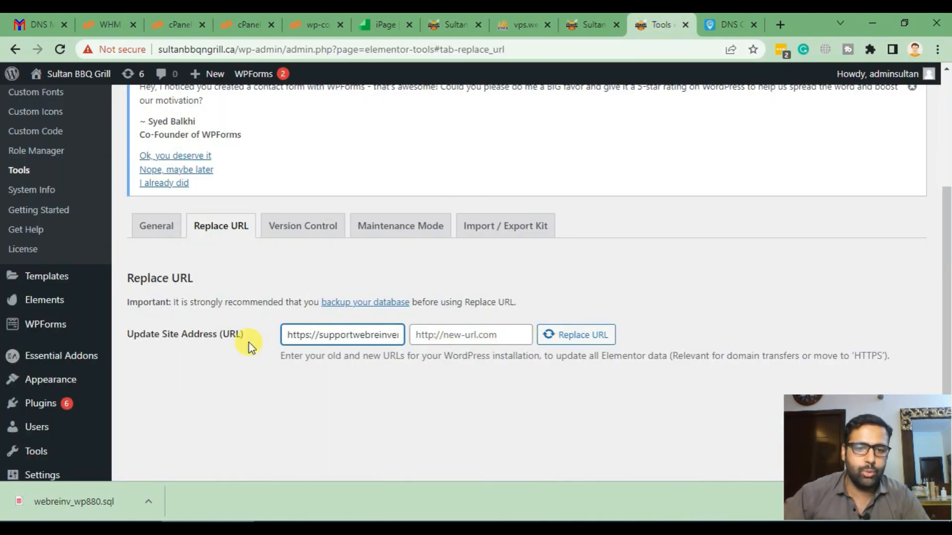
pyautogui.moveTo(286, 337); pyautogui.dragTo(449, 352)
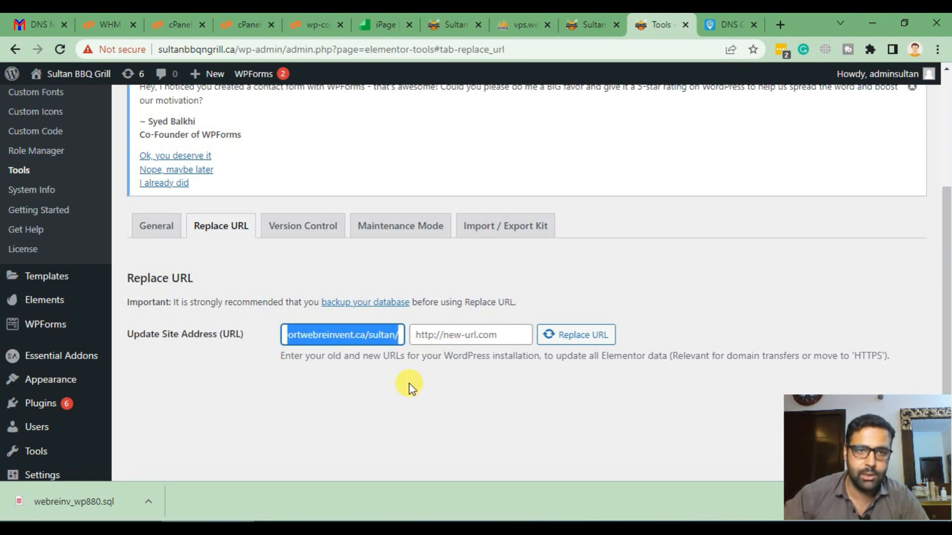
pyautogui.moveTo(234, 50); pyautogui.dragTo(73, 52)
pyautogui.hotkey('ctrl', 'c')
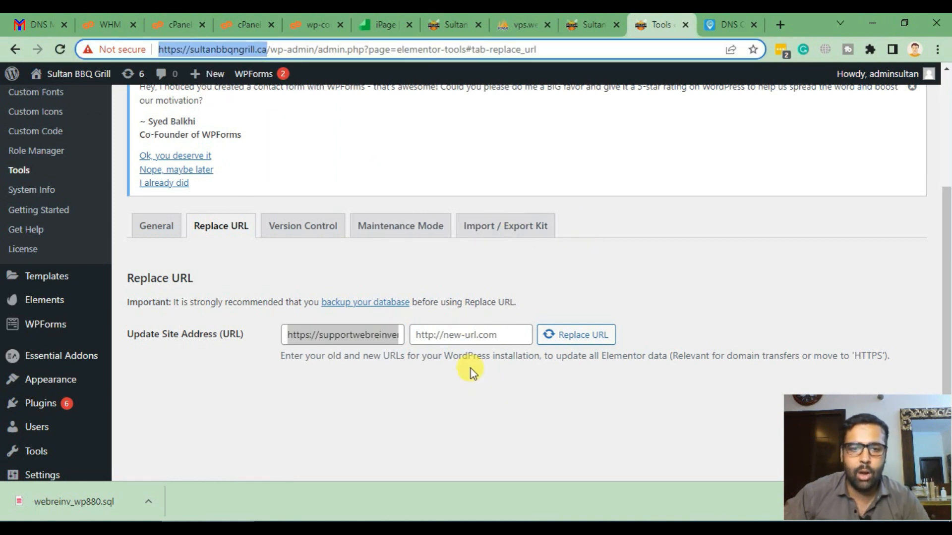
pyautogui.click(471, 337)
pyautogui.hotkey('ctrl', 'v')
pyautogui.moveTo(354, 338); pyautogui.dragTo(558, 339)
pyautogui.click(444, 376)
pyautogui.click(580, 390)
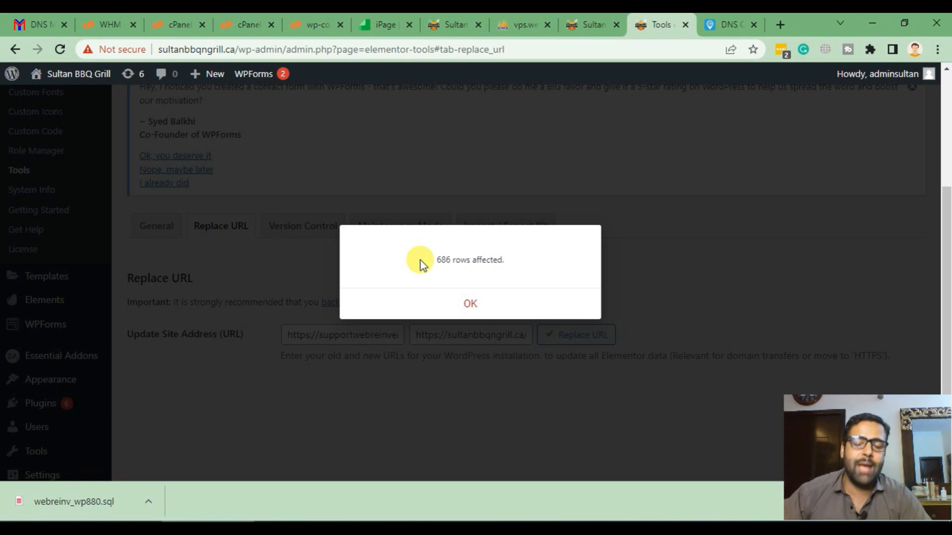
# - Dismiss the 686-rows confirmation and reload the live site to check it
pyautogui.click(477, 311)
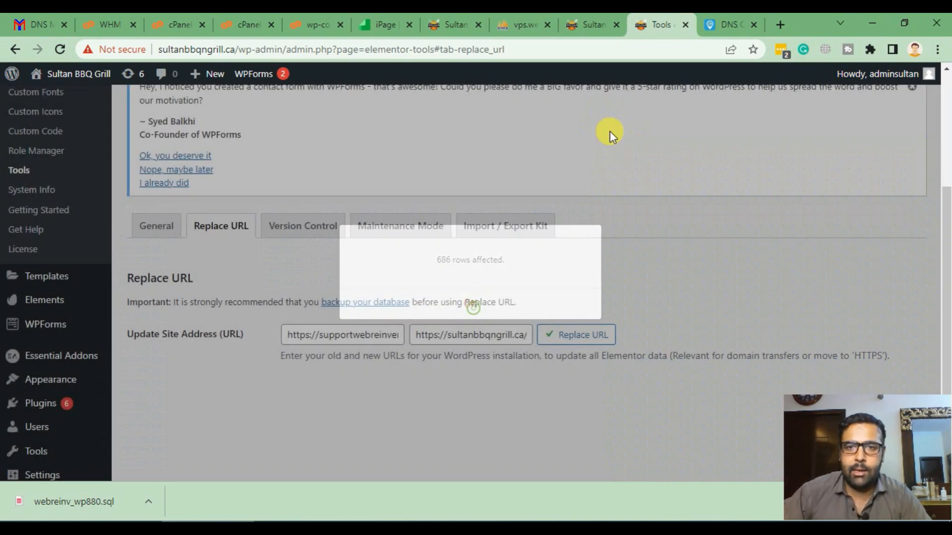
pyautogui.click(591, 21)
pyautogui.scroll(-3, 575, 205)
pyautogui.scroll(3, 574, 205)
pyautogui.press('F5')
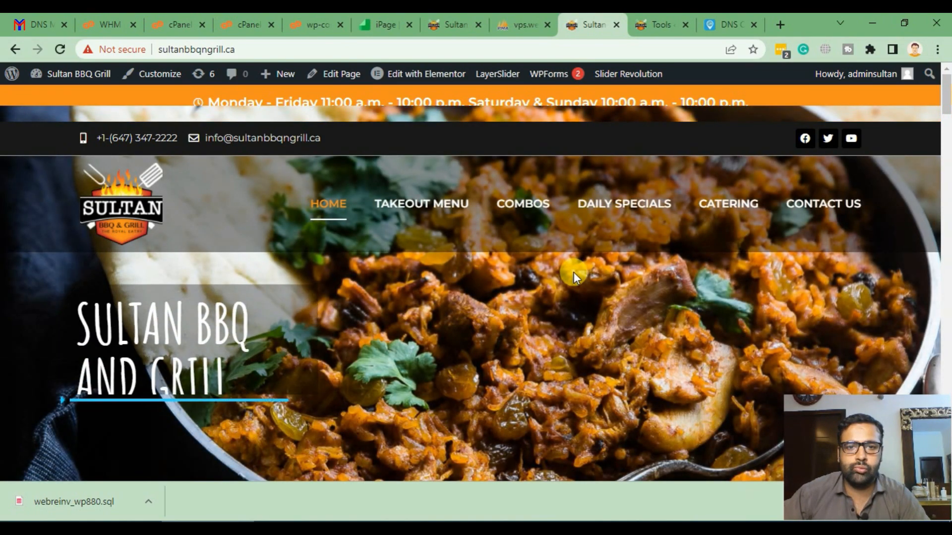
pyautogui.scroll(-15, 492, 243)
pyautogui.scroll(15, 489, 242)
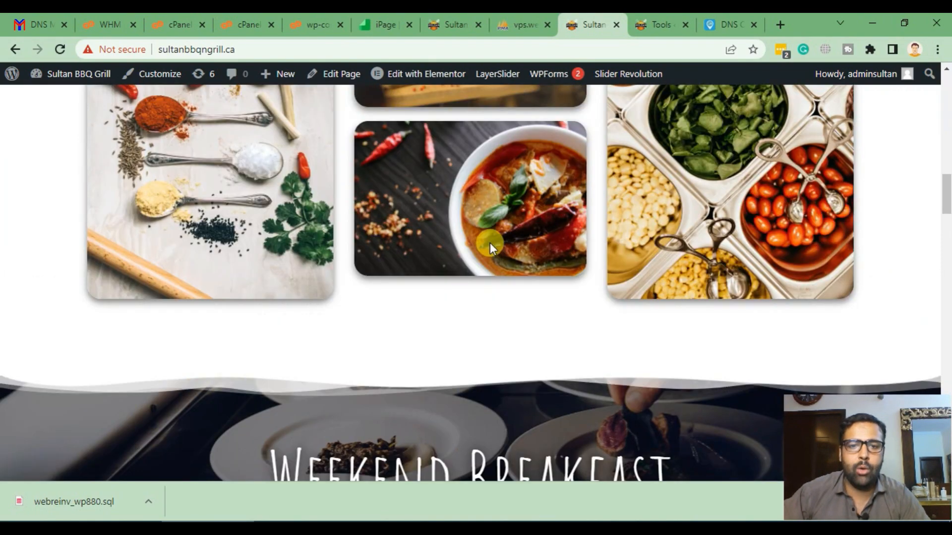
# - Search the page source for 'supportweb', finding 6 remaining matches, then return to the site
pyautogui.hotkey('ctrl', 'u')
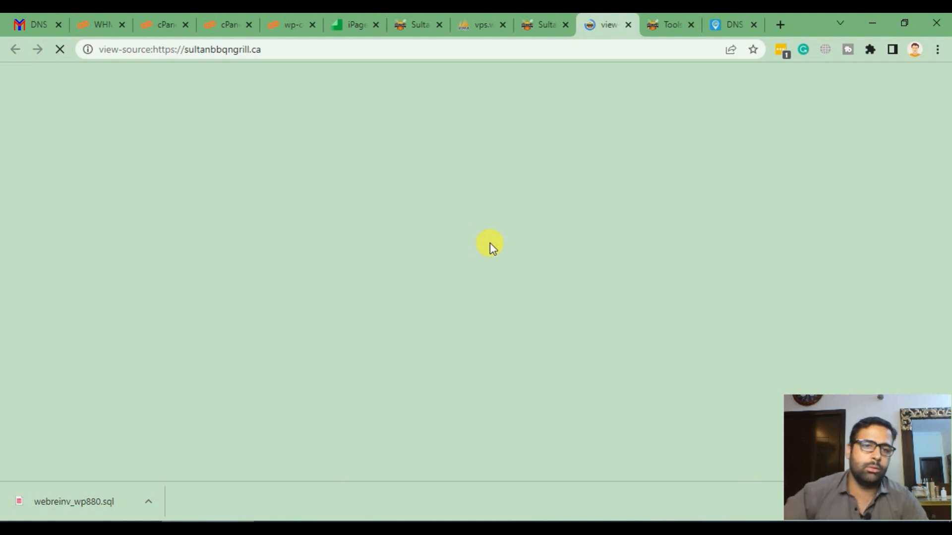
pyautogui.scroll(-3, 549, 203)
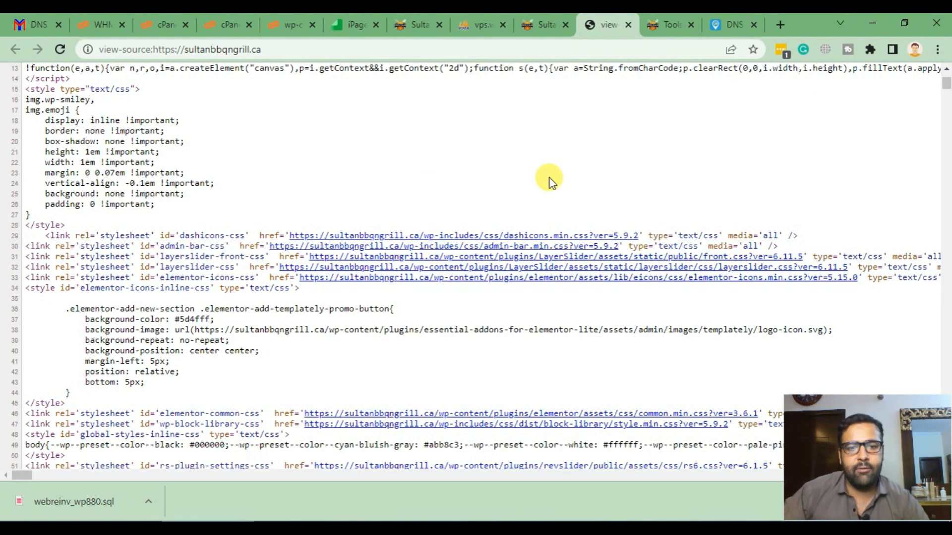
pyautogui.hotkey('ctrl', 'f')
pyautogui.write('supportwebreinve')
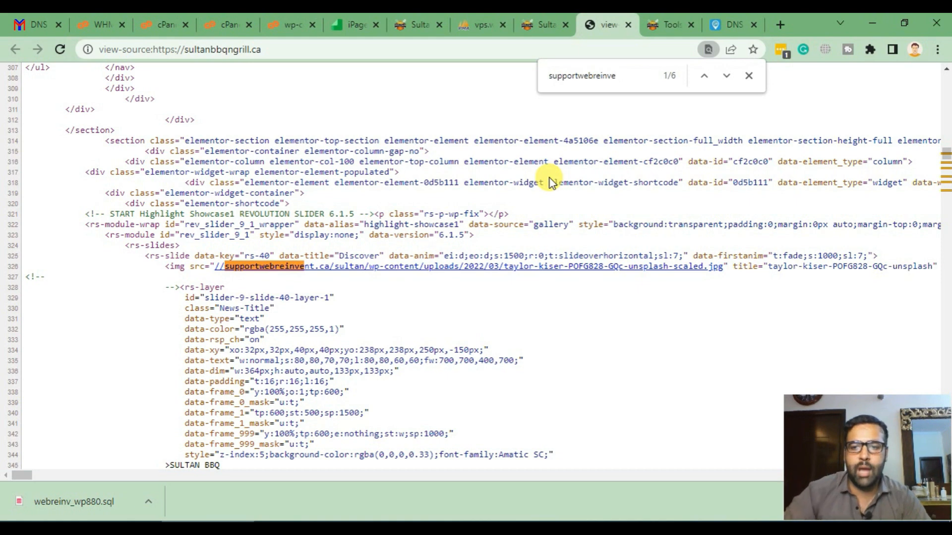
pyautogui.press('Return')
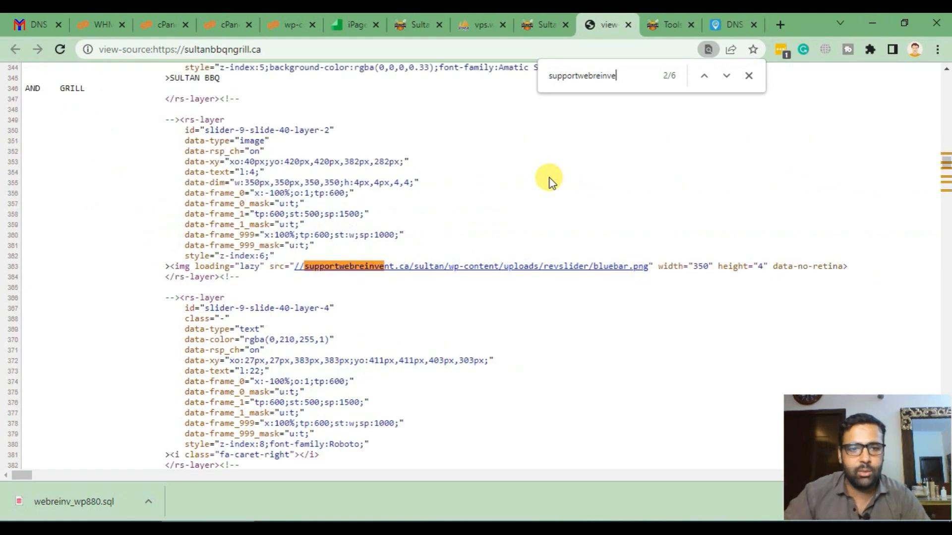
pyautogui.press('Return')
pyautogui.press('Return')
pyautogui.press('Return')
pyautogui.press('Return')
pyautogui.press('Return')
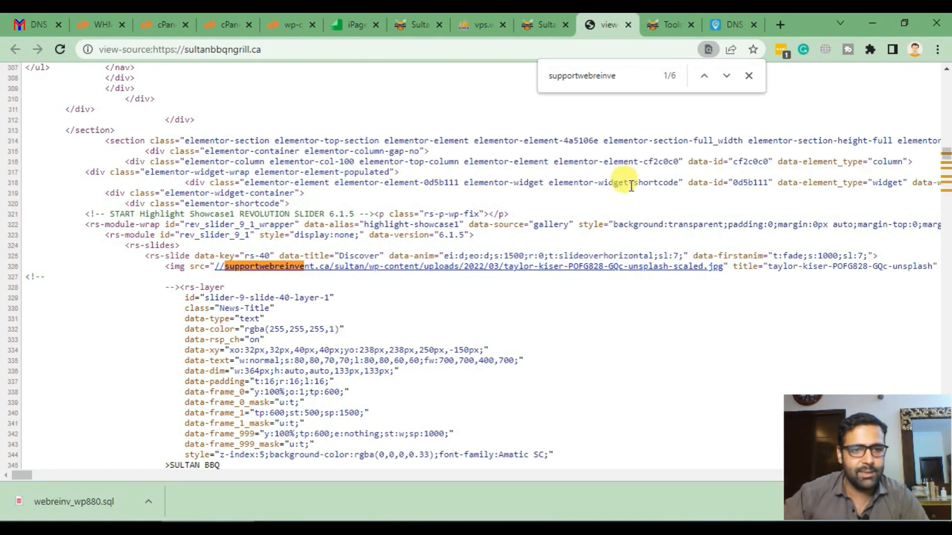
pyautogui.doubleClick(645, 75)
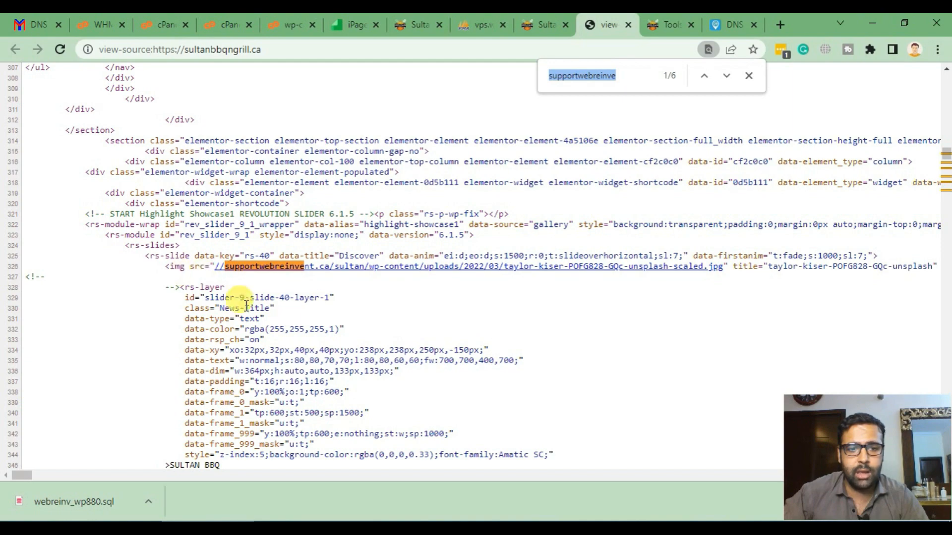
pyautogui.moveTo(182, 245); pyautogui.dragTo(125, 246)
pyautogui.click(544, 25)
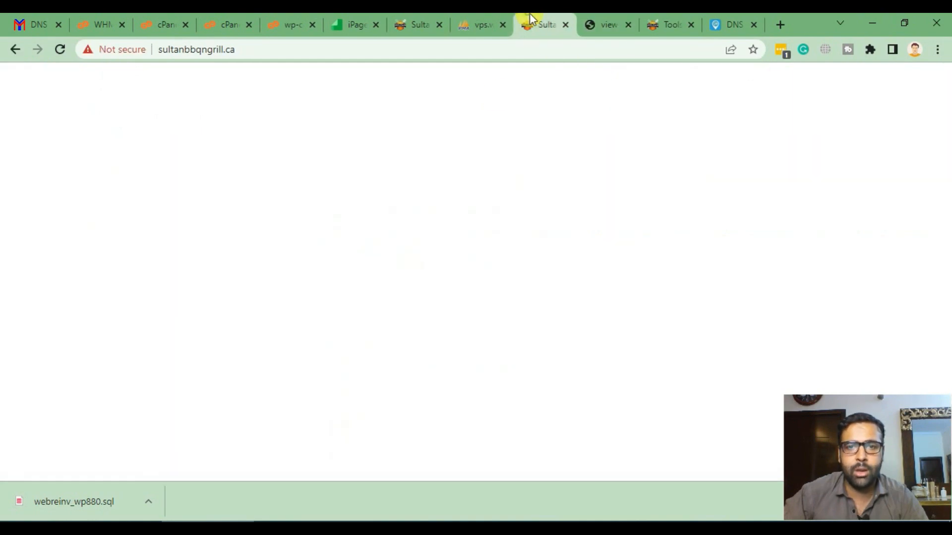
# - Open the Highlight Showcase1 slider editor in a new tab and close the page source
pyautogui.scroll(-6, 391, 248)
pyautogui.scroll(5, 444, 270)
pyautogui.scroll(2, 443, 273)
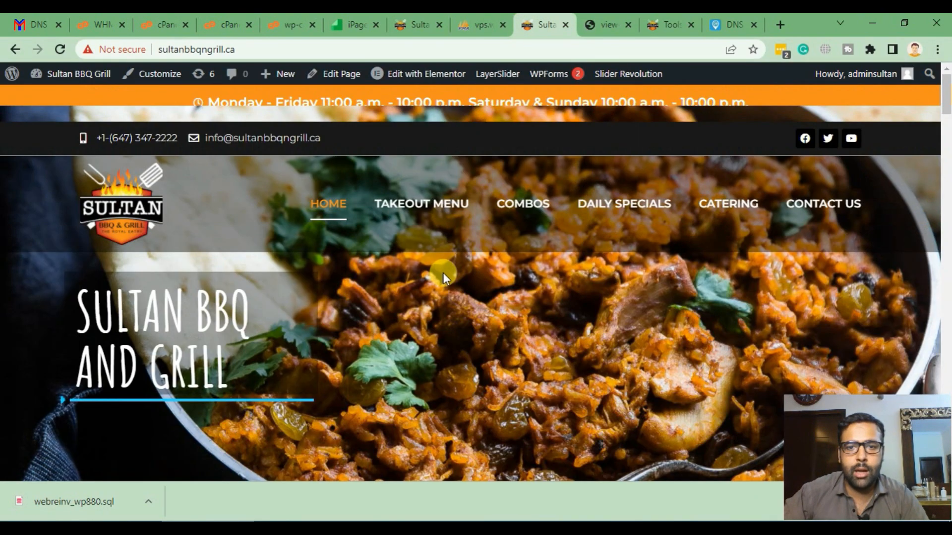
pyautogui.scroll(-3, 499, 294)
pyautogui.scroll(3, 496, 282)
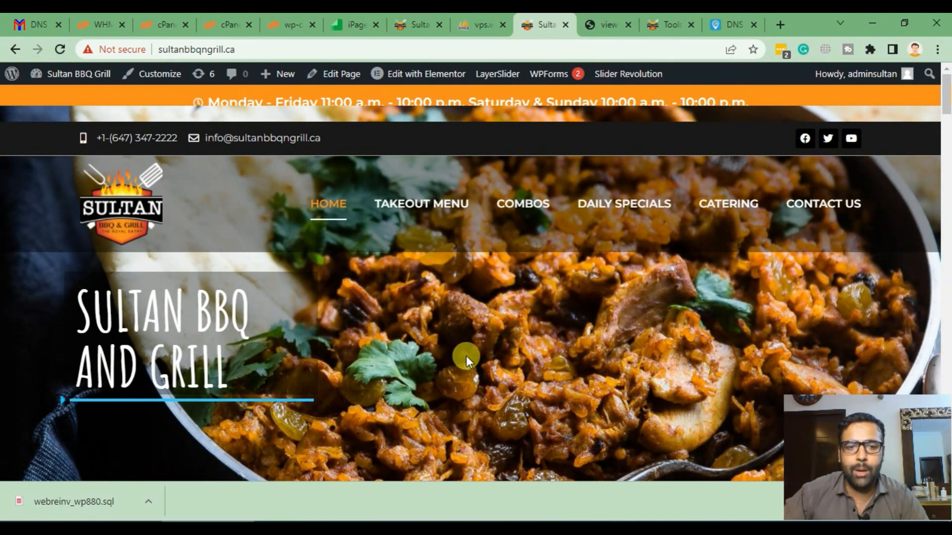
pyautogui.scroll(-3, 492, 294)
pyautogui.scroll(3, 496, 237)
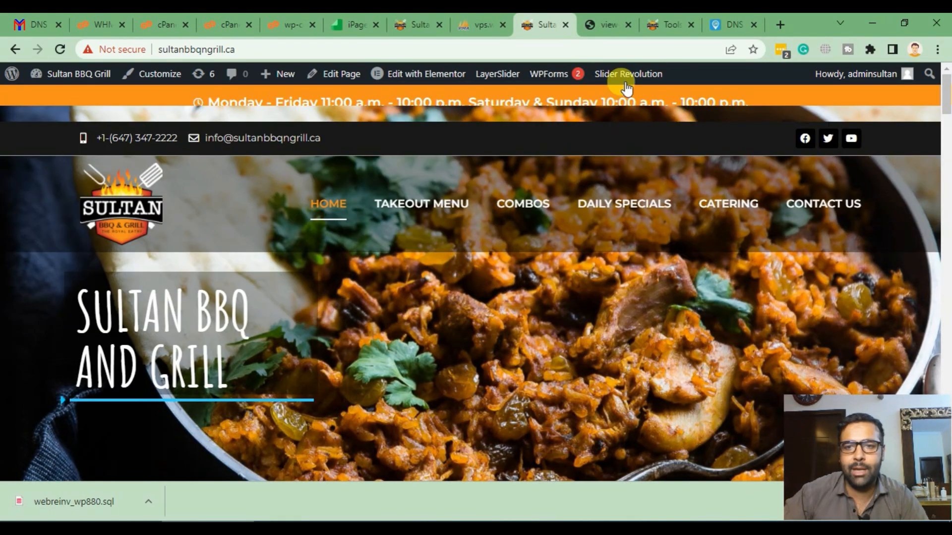
pyautogui.moveTo(627, 74)
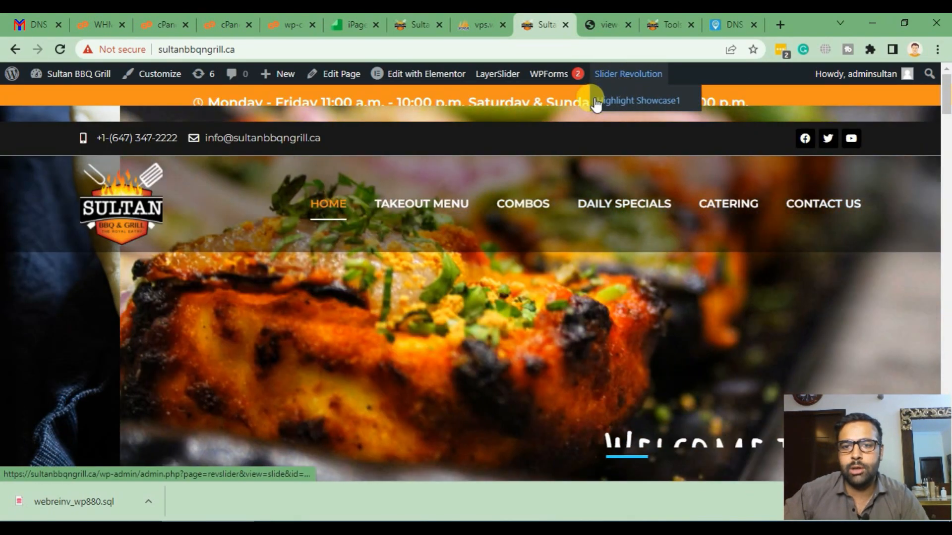
pyautogui.rightClick(625, 100)
pyautogui.click(640, 110)
pyautogui.click(572, 31)
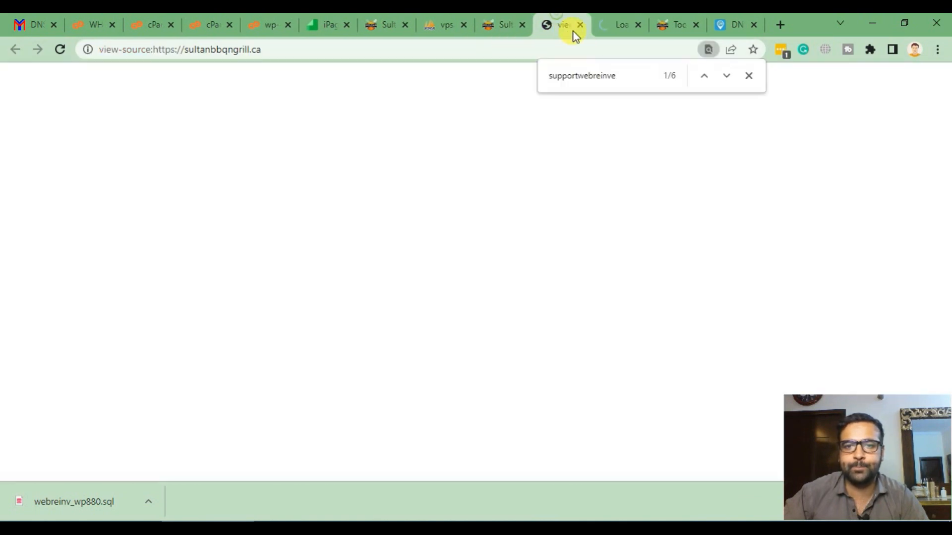
pyautogui.click(580, 25)
pyautogui.click(503, 24)
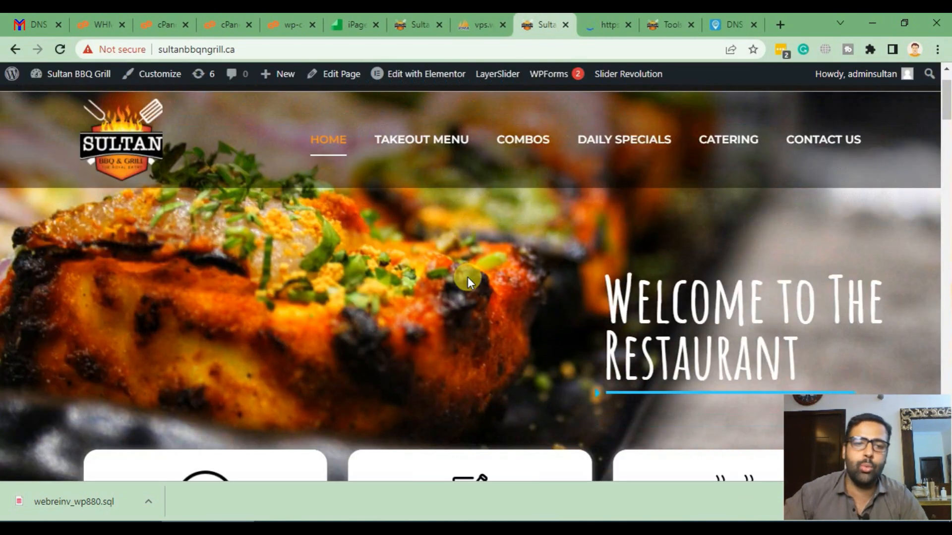
pyautogui.scroll(2, 468, 277)
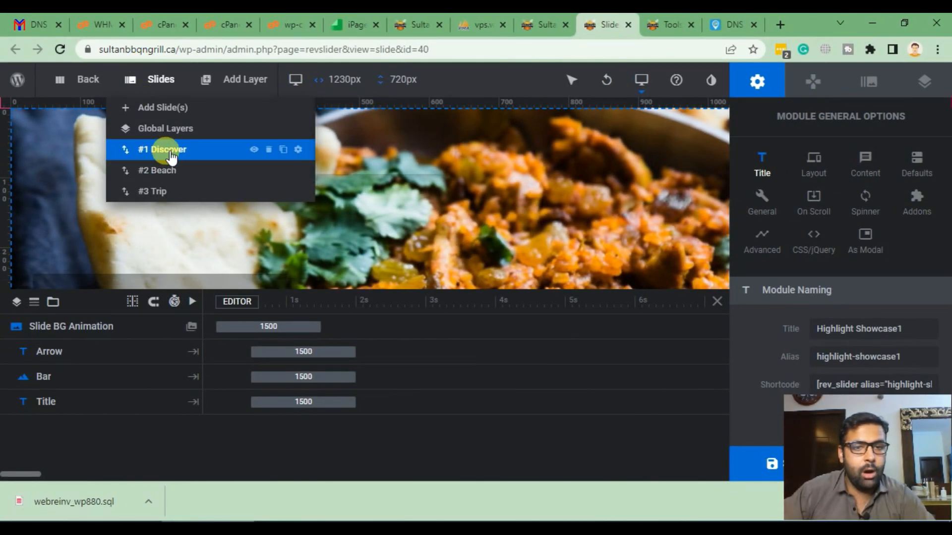
# - Give the Discover slide the curry pan photo as background and save it
pyautogui.moveTo(152, 82)
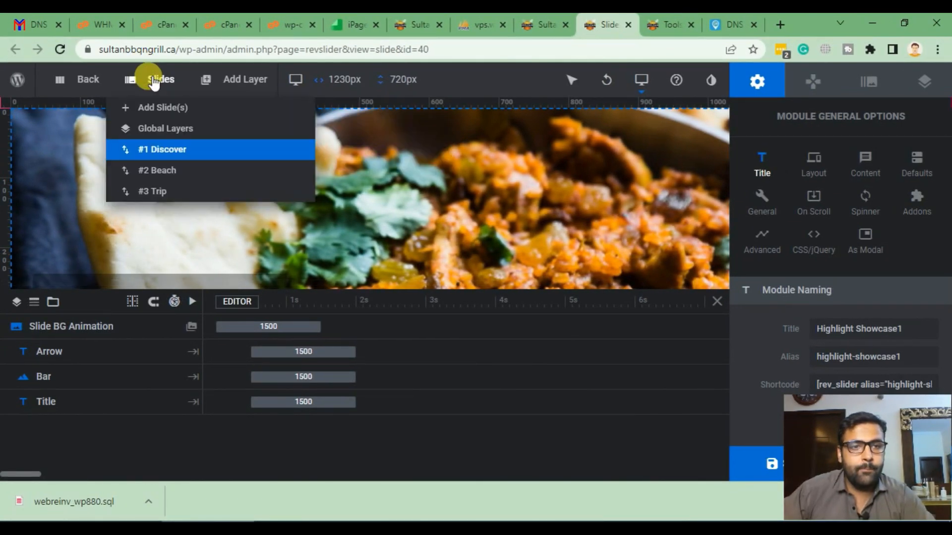
pyautogui.click(189, 150)
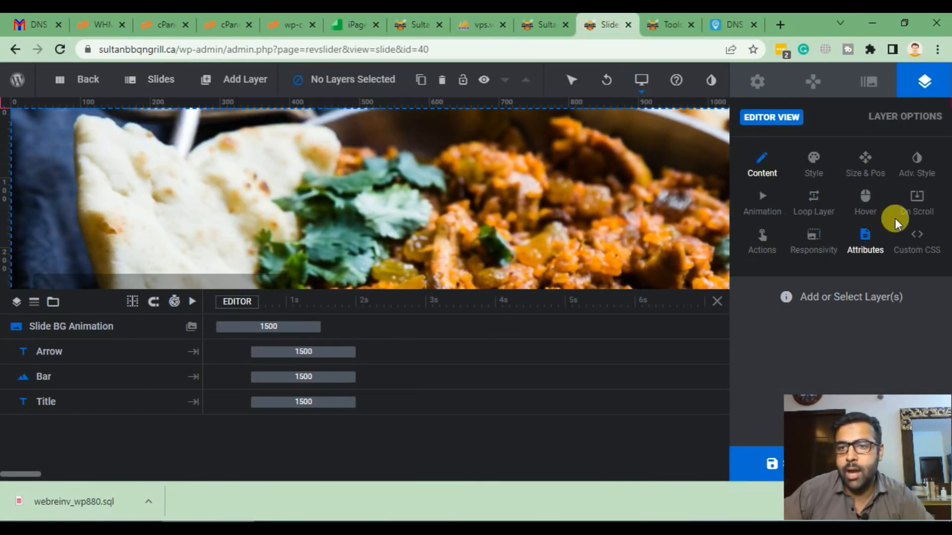
pyautogui.click(868, 82)
pyautogui.click(861, 255)
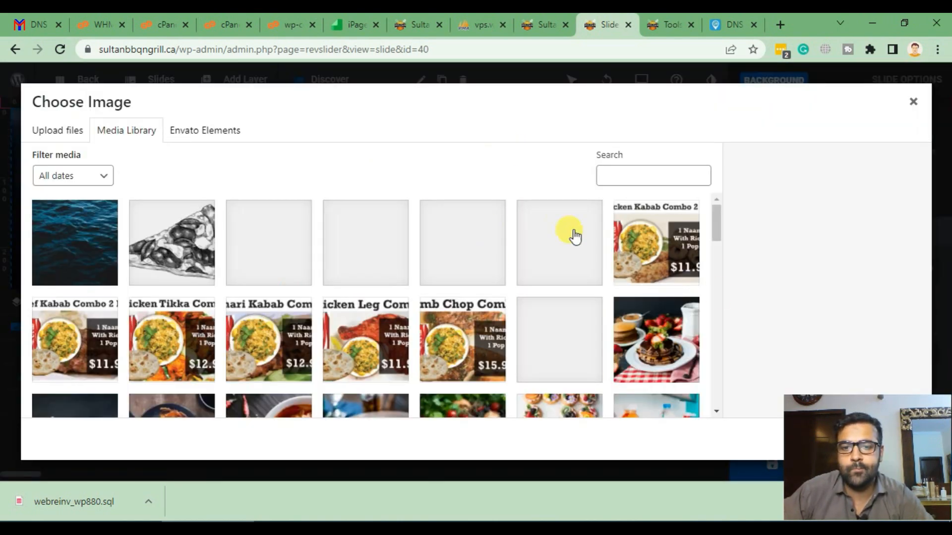
pyautogui.scroll(-15, 652, 276)
pyautogui.scroll(5, 644, 322)
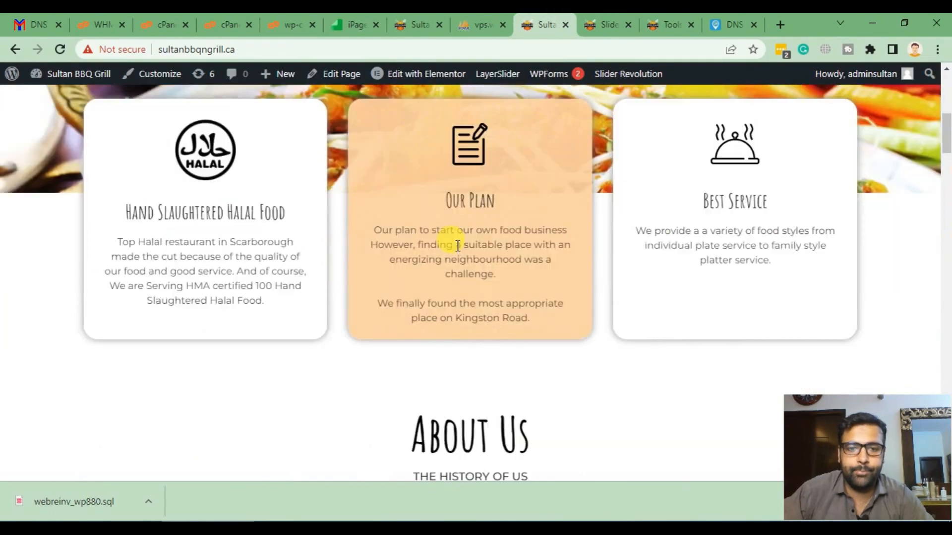
pyautogui.scroll(10, 326, 278)
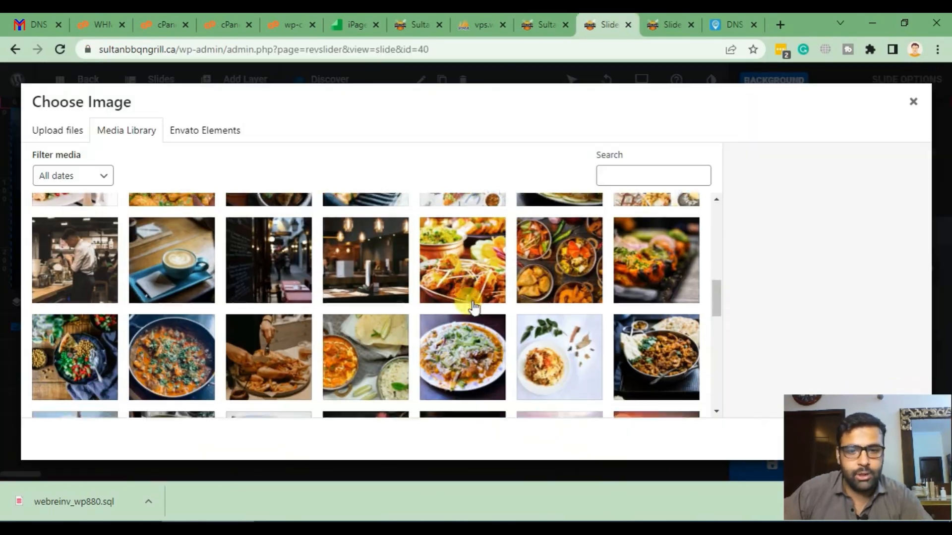
pyautogui.scroll(-5, 467, 302)
pyautogui.scroll(8, 340, 334)
pyautogui.scroll(-3, 357, 303)
pyautogui.scroll(5, 414, 315)
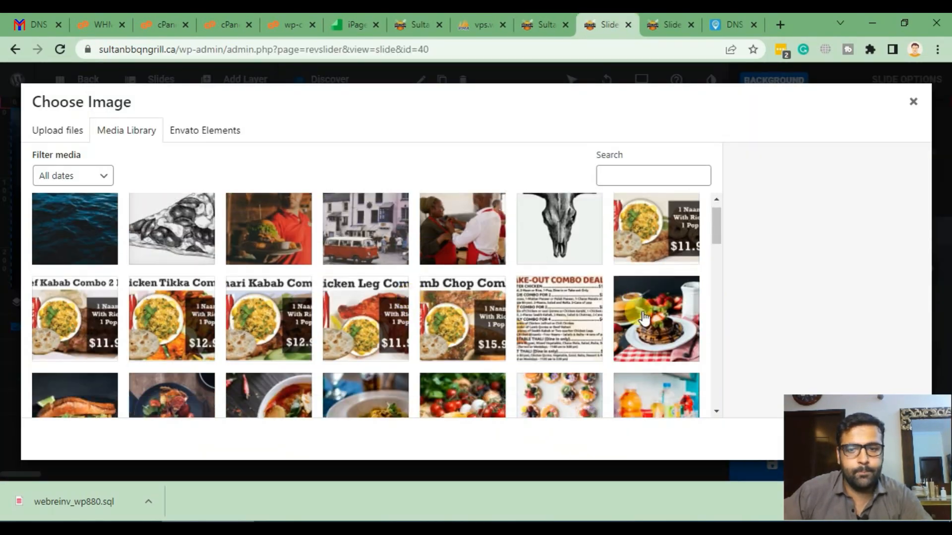
pyautogui.scroll(-8, 642, 315)
pyautogui.click(644, 304)
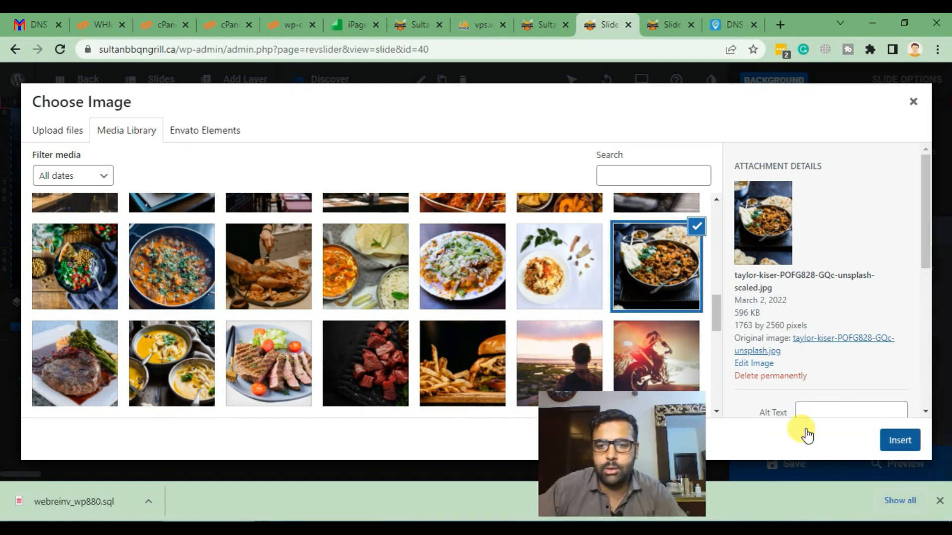
pyautogui.click(900, 440)
pyautogui.click(784, 465)
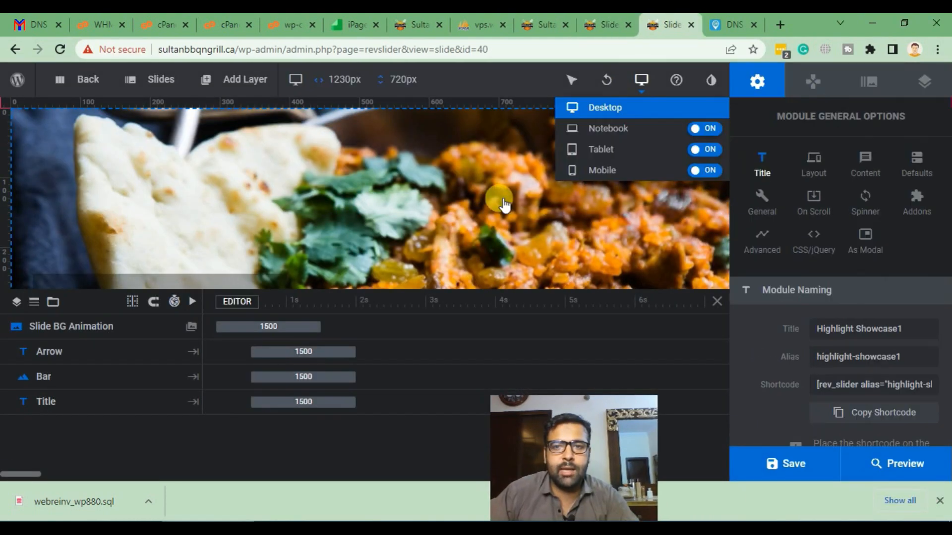
# - Give the Beach slide the grilled street food photo as background and save it
pyautogui.scroll(-4, 503, 217)
pyautogui.click(615, 21)
pyautogui.moveTo(160, 80)
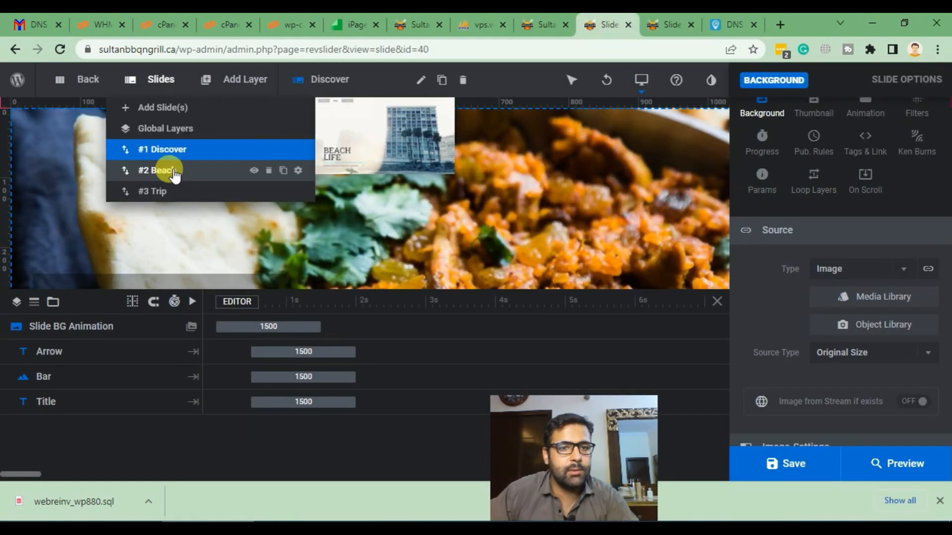
pyautogui.click(175, 171)
pyautogui.click(849, 329)
pyautogui.click(877, 356)
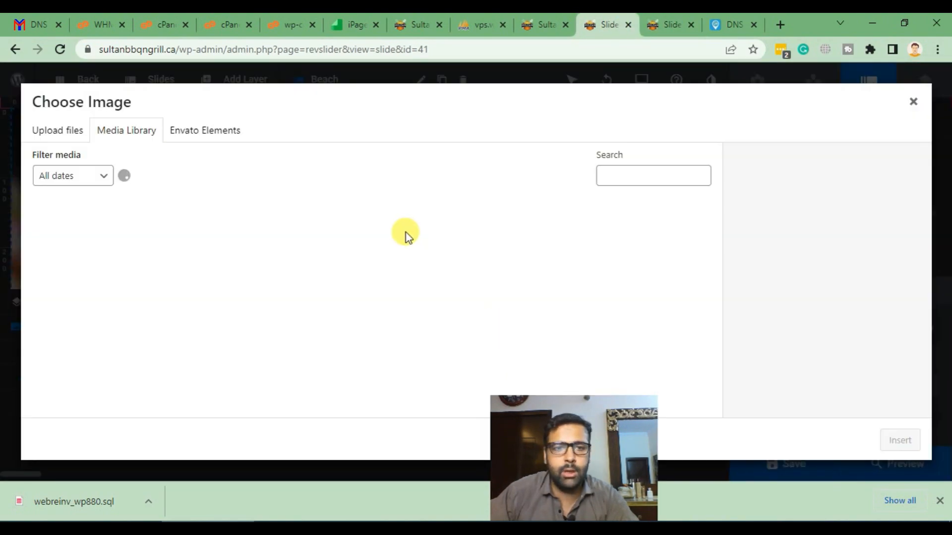
pyautogui.click(87, 51)
pyautogui.click(149, 107)
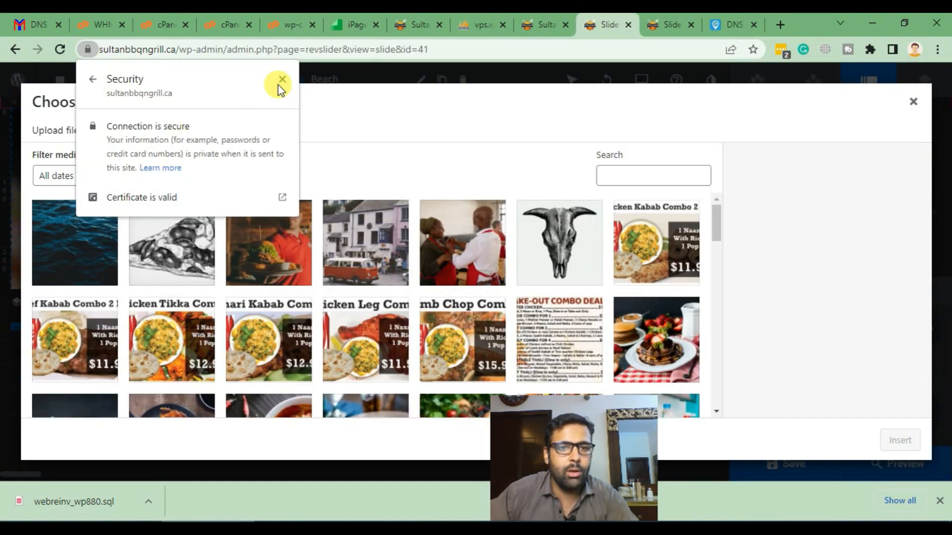
pyautogui.click(281, 79)
pyautogui.click(657, 22)
pyautogui.click(656, 308)
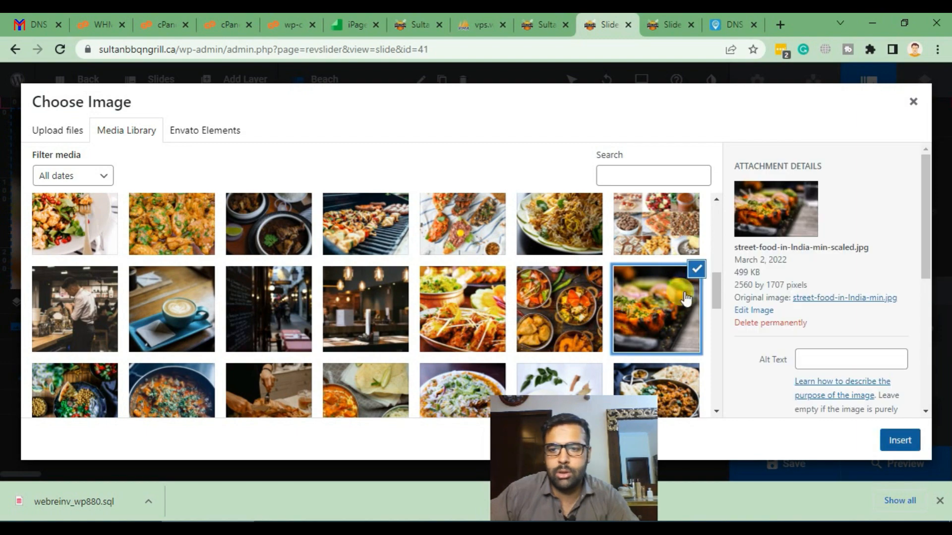
pyautogui.click(899, 440)
pyautogui.click(787, 463)
# - Pick a Media Library background for the Trip slide, save, and reload the live site
pyautogui.click(134, 80)
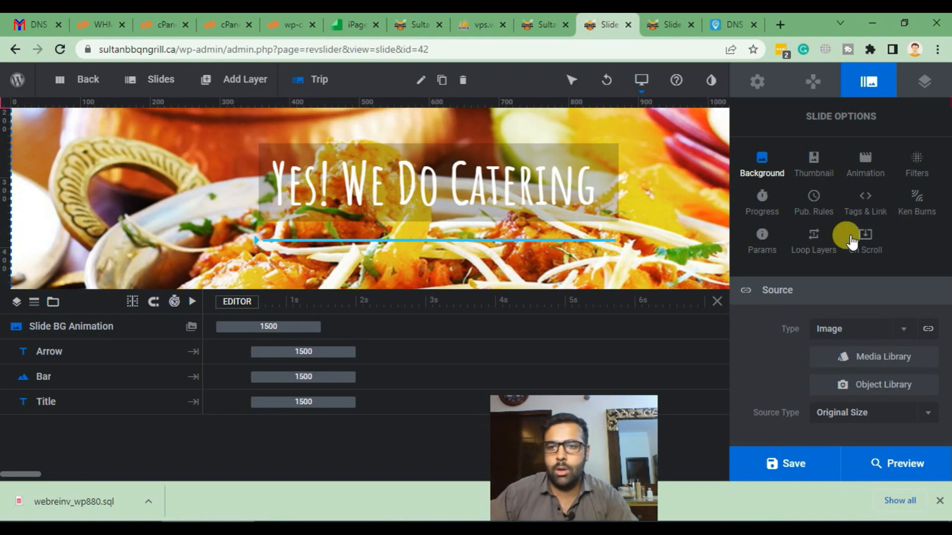
pyautogui.click(872, 362)
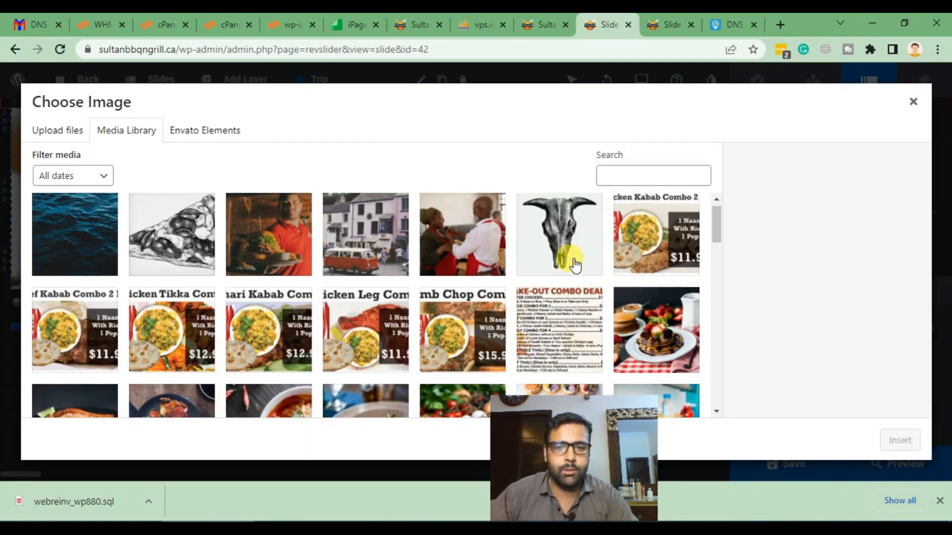
pyautogui.scroll(-5, 570, 263)
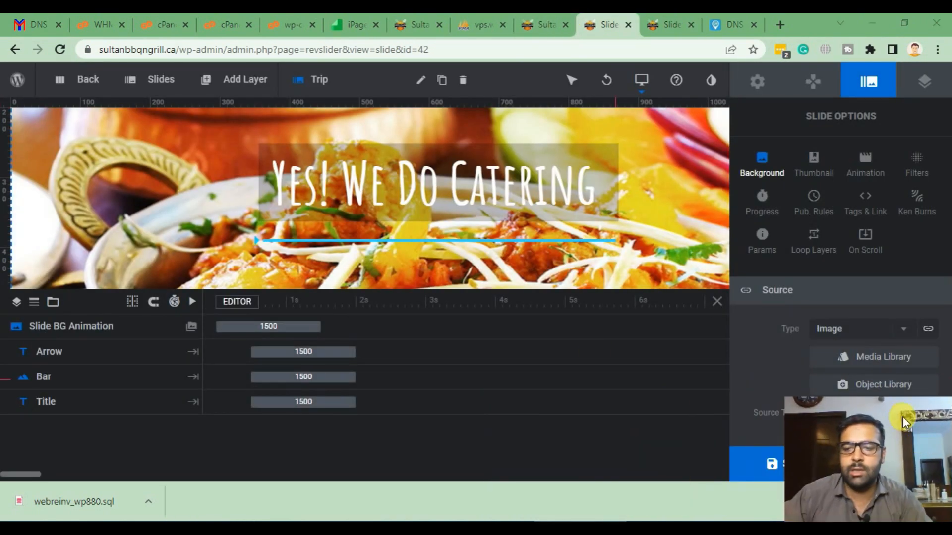
pyautogui.click(543, 25)
pyautogui.press('F5')
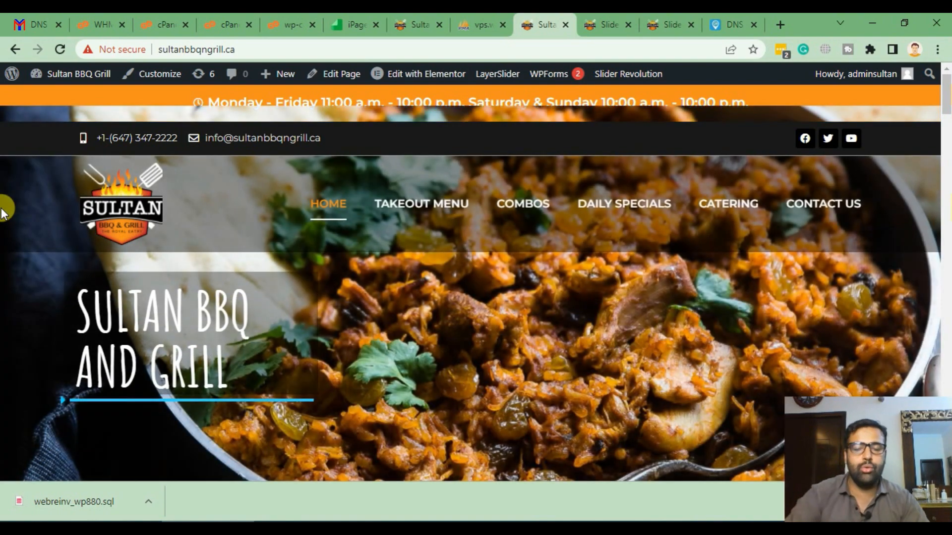
# - Search the homepage source for 'supportwebreinve' and step through three slider image matches
pyautogui.hotkey('ctrl', 'u')
pyautogui.hotkey('ctrl', 'f')
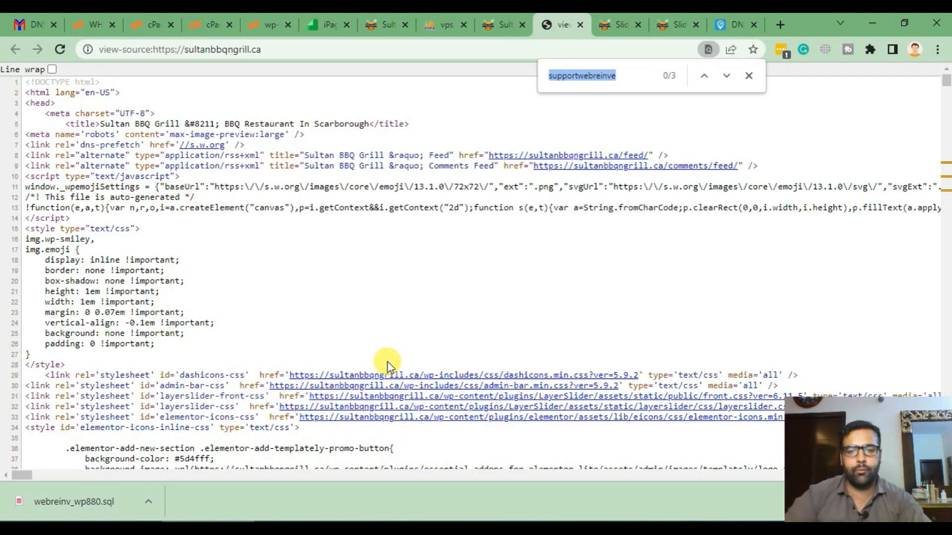
pyautogui.write('support')
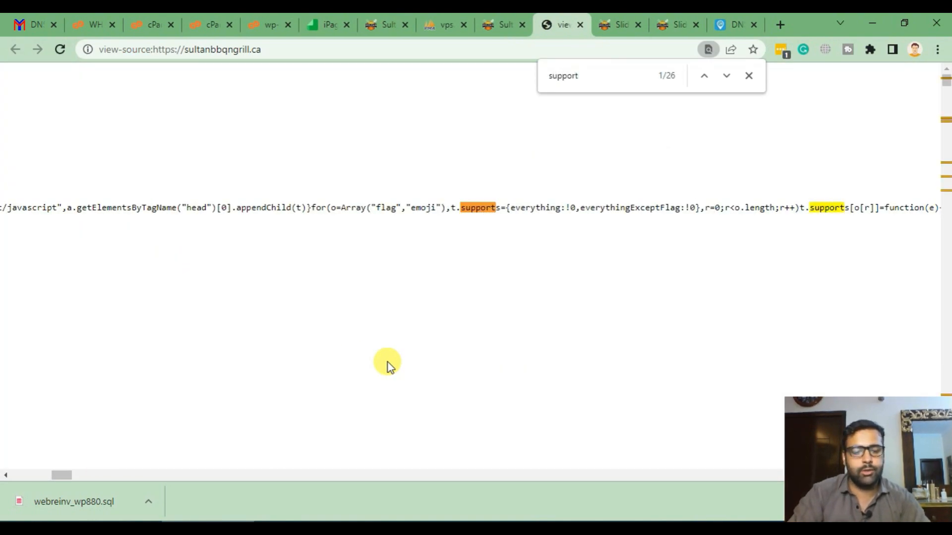
pyautogui.write('webreinve')
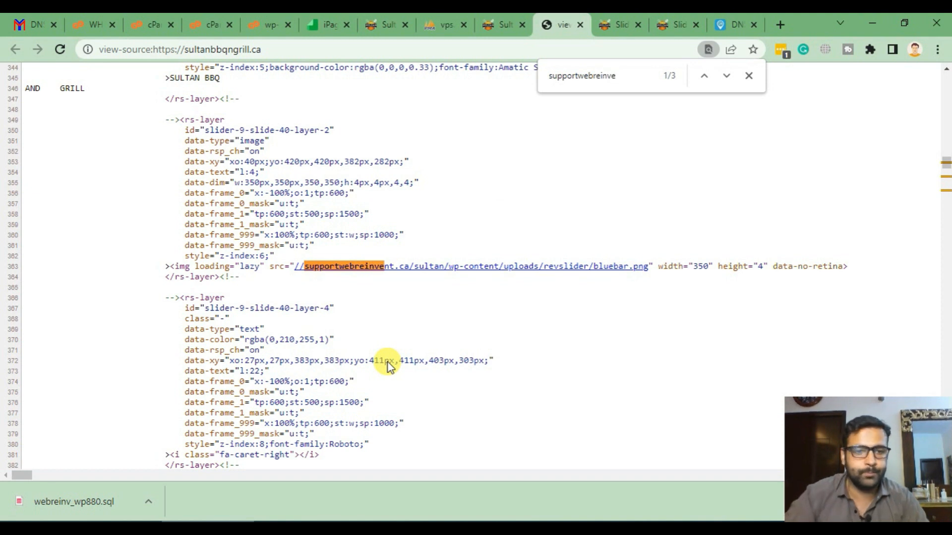
pyautogui.press('Return')
pyautogui.press('Return')
pyautogui.press('Return')
pyautogui.press('Return')
pyautogui.press('Return')
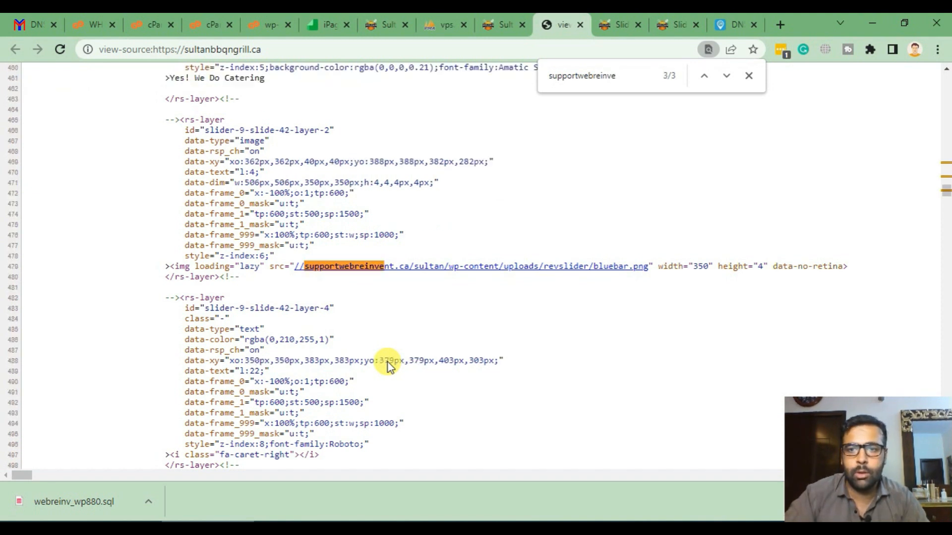
pyautogui.press('Return')
pyautogui.press('Return')
pyautogui.press('Return')
pyautogui.press('Return')
pyautogui.press('Return')
pyautogui.press('Return')
pyautogui.press('Return')
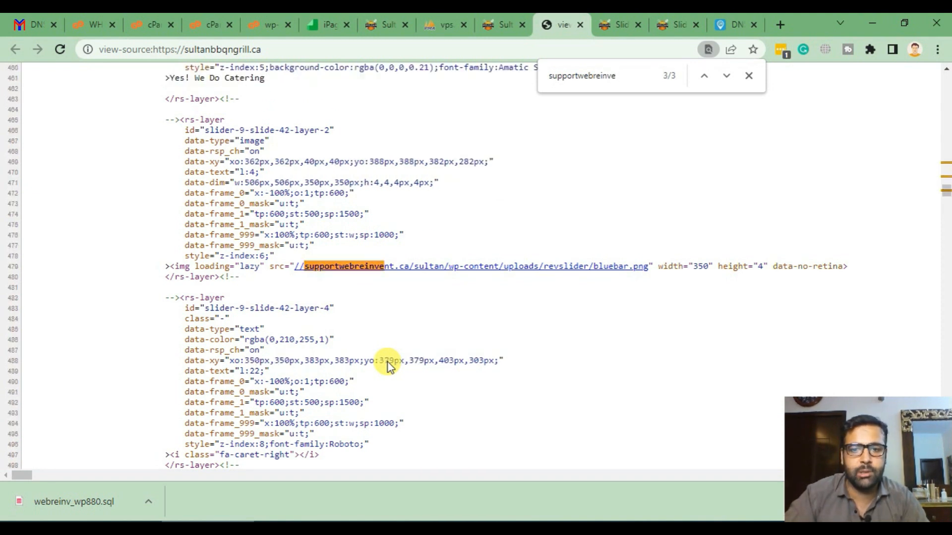
pyautogui.press('Return')
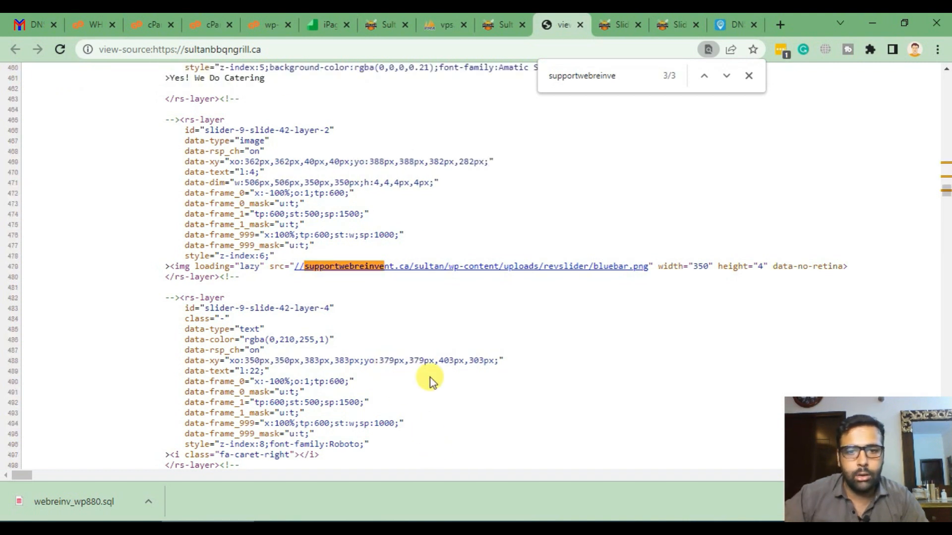
# - Open bluebar.png in a new tab, confirm it loads from supportwebreinvent.ca, then close it
pyautogui.rightClick(552, 270)
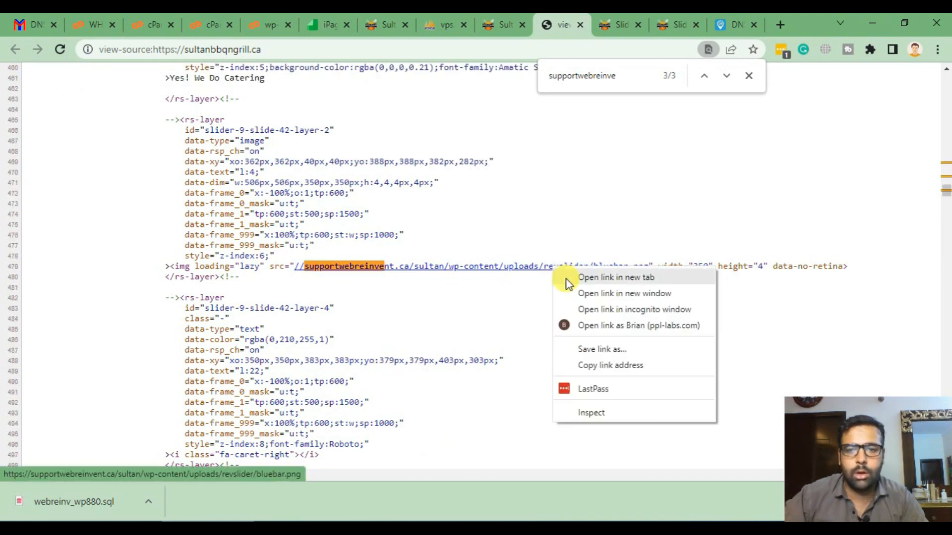
pyautogui.click(566, 279)
pyautogui.click(573, 23)
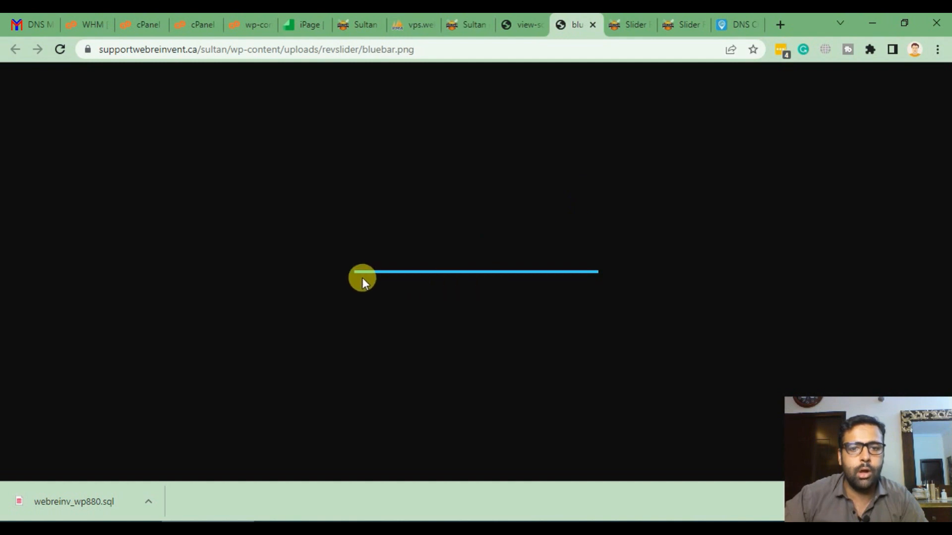
pyautogui.click(214, 50)
pyautogui.click(226, 50)
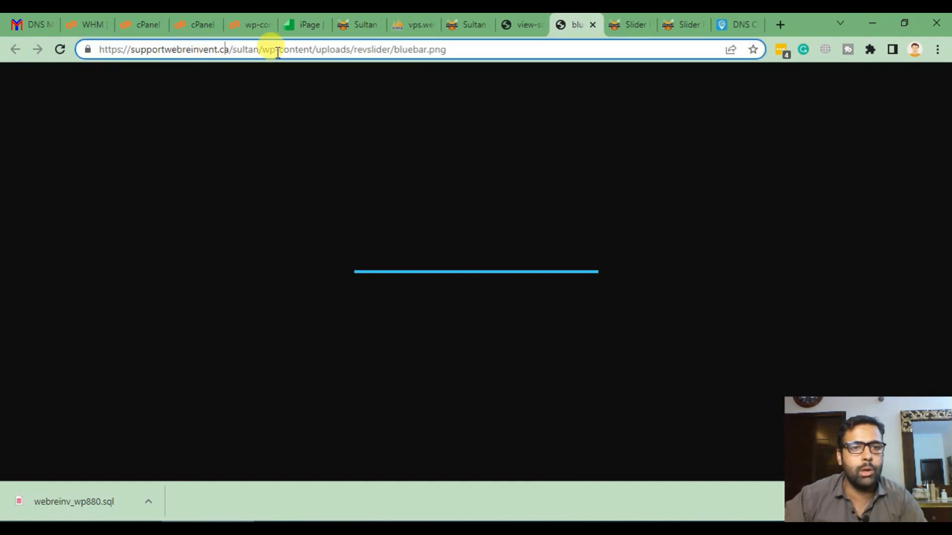
pyautogui.click(594, 24)
pyautogui.click(476, 27)
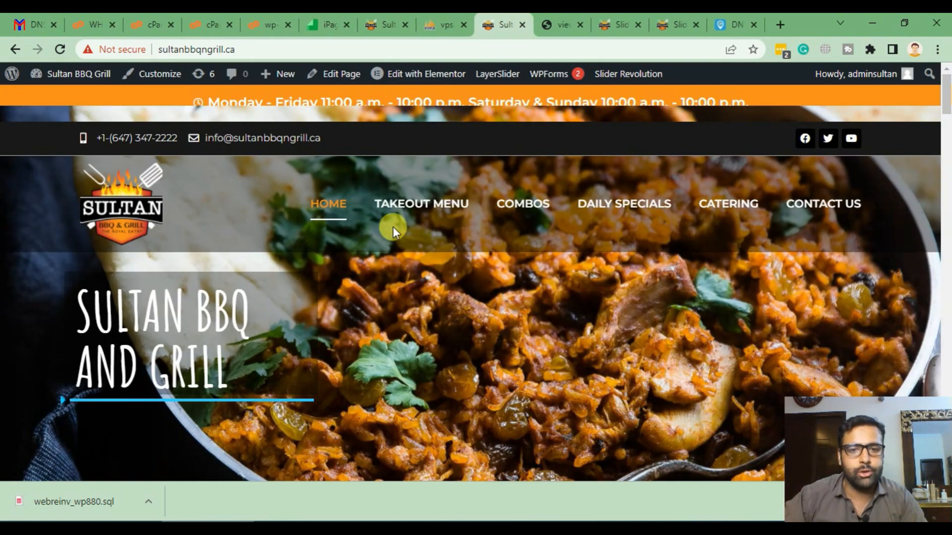
# - Search the Takeout Menu page's source code for the old staging name 'supportwebre'
pyautogui.click(436, 204)
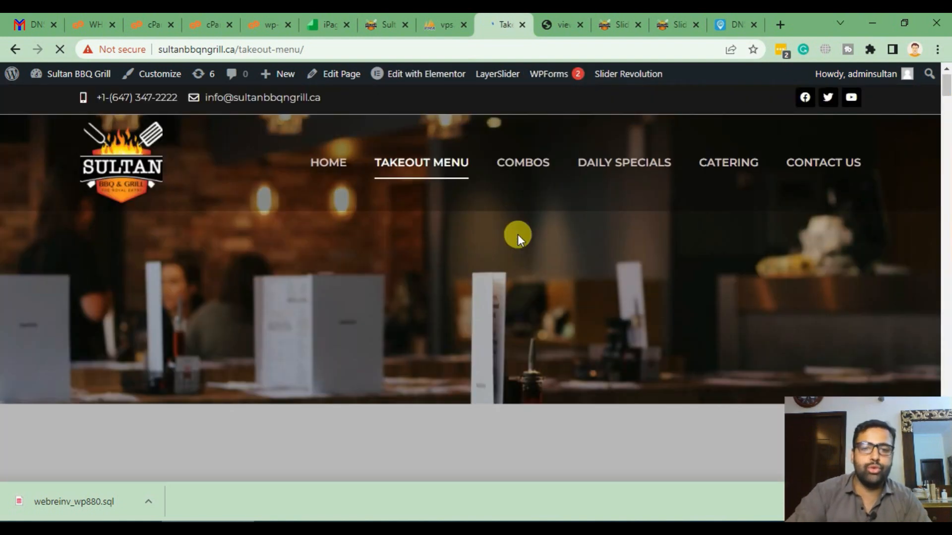
pyautogui.hotkey('ctrl', 'u')
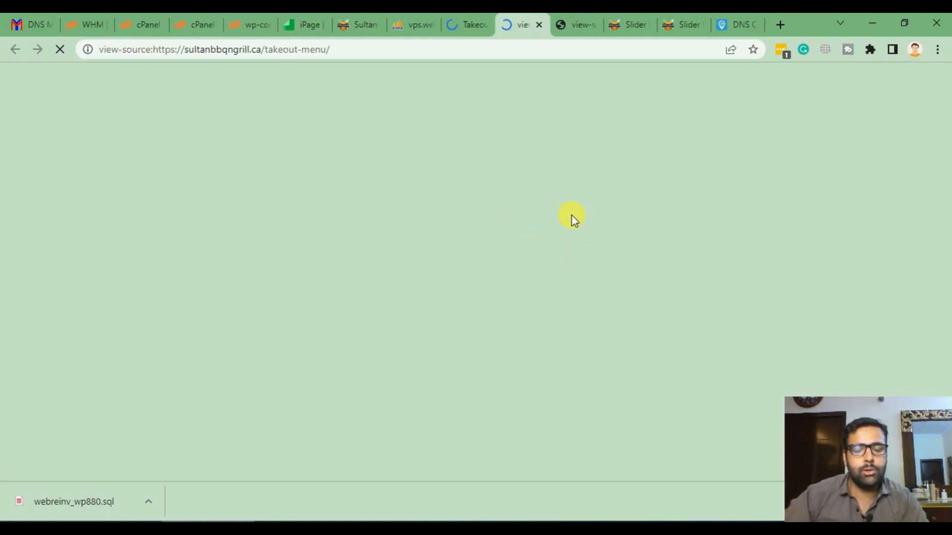
pyautogui.hotkey('ctrl', 'f')
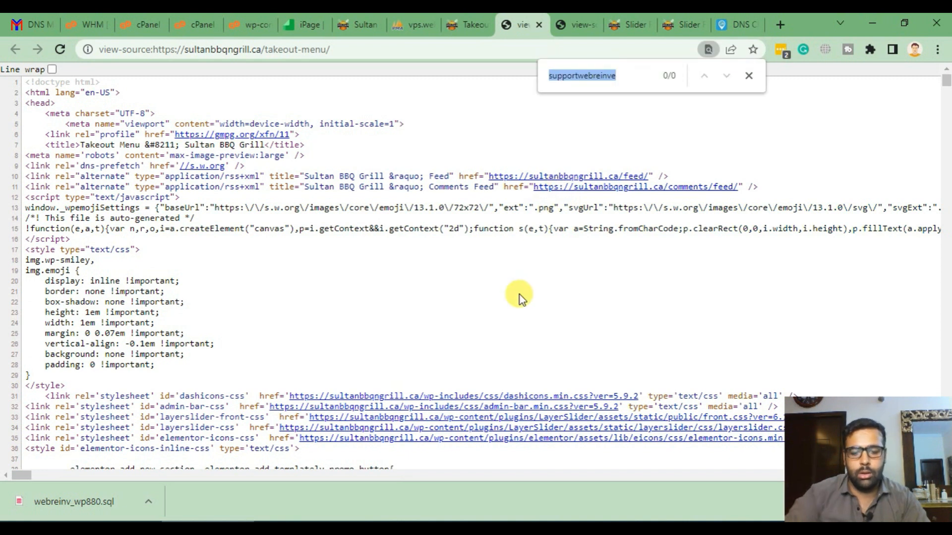
pyautogui.write('supportwebre')
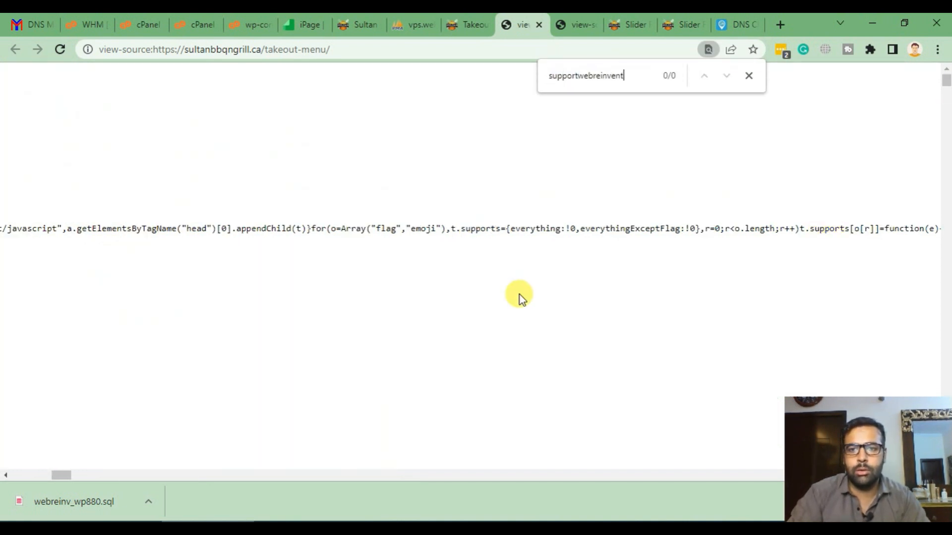
pyautogui.press('Escape')
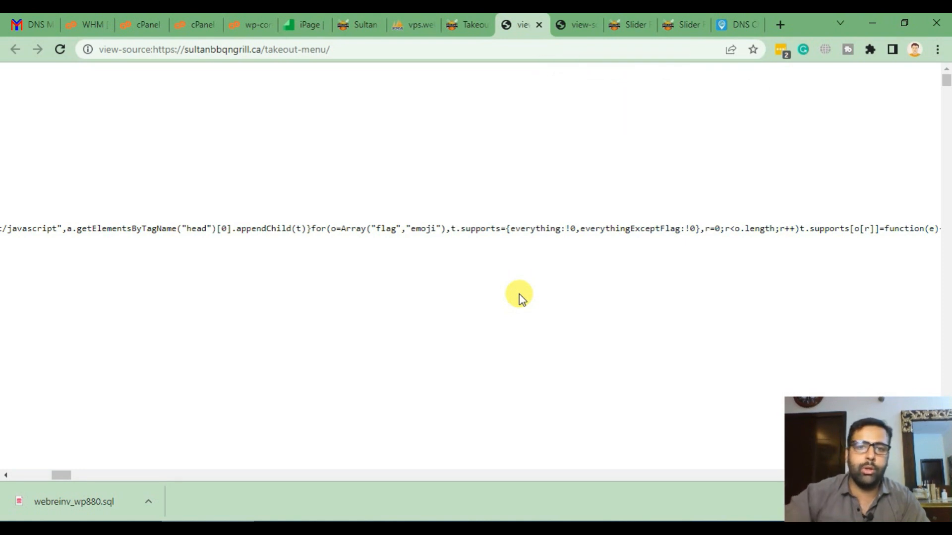
# - Return to the Takeout Menu page, visit Combos, then go back to the homepage
pyautogui.click(447, 20)
pyautogui.click(550, 167)
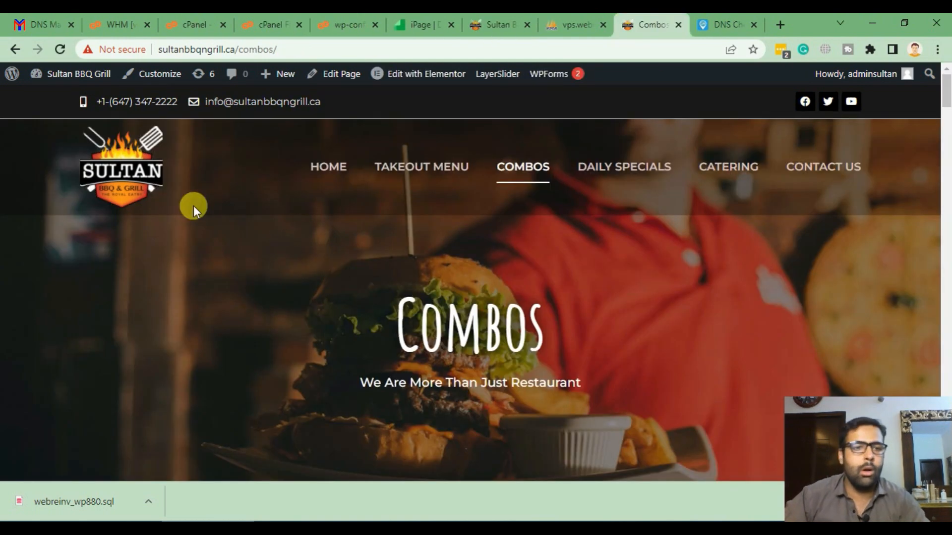
pyautogui.click(138, 161)
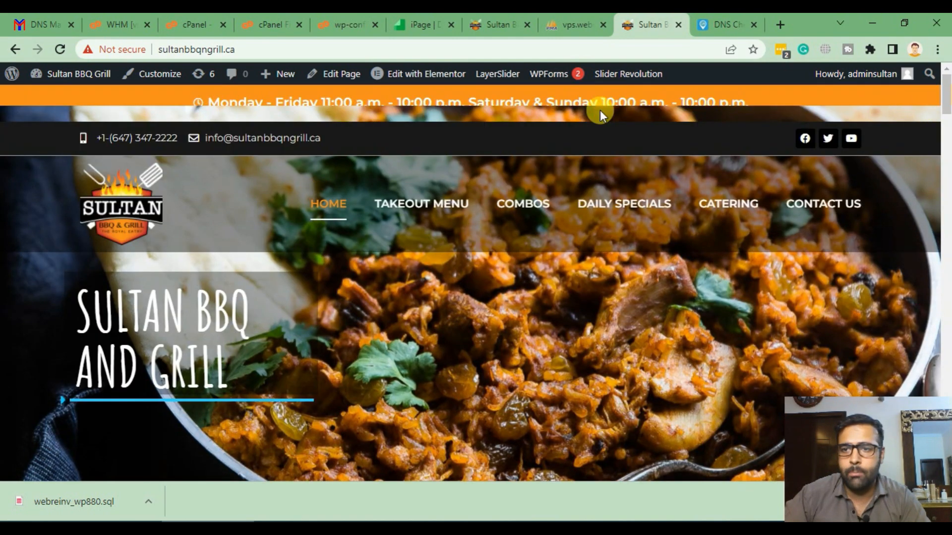
# - Open the homepage's Edit with Elementor link in a new tab and scroll through the live homepage
pyautogui.rightClick(399, 70)
pyautogui.click(421, 78)
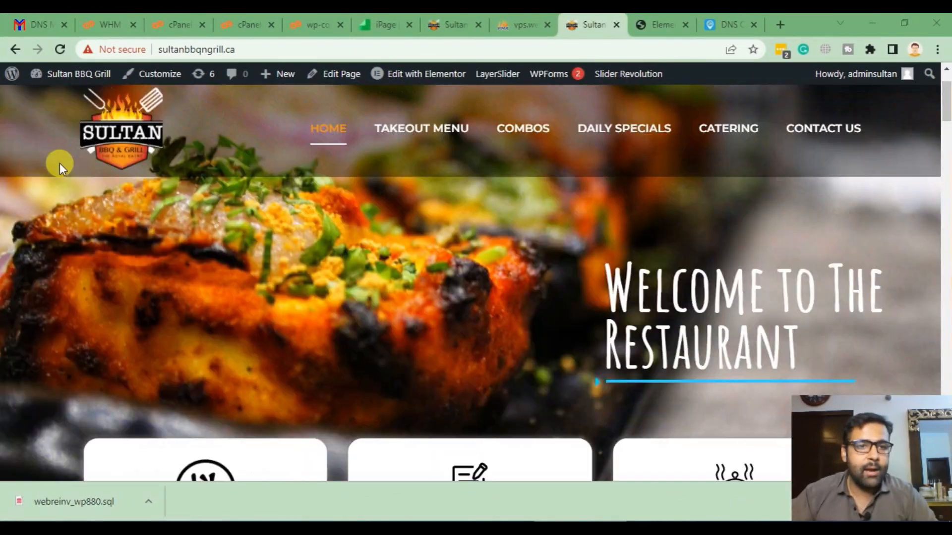
pyautogui.scroll(-15, 1, 237)
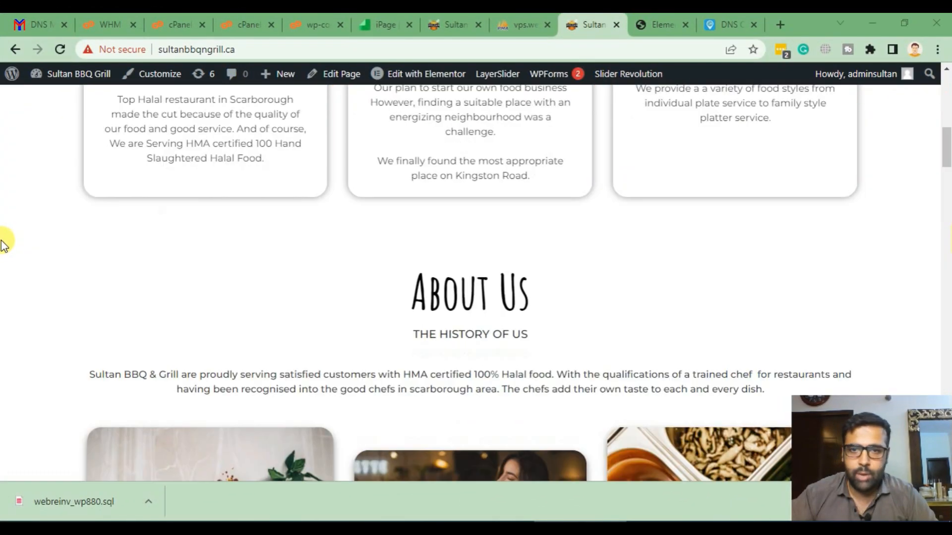
pyautogui.scroll(15, 1, 262)
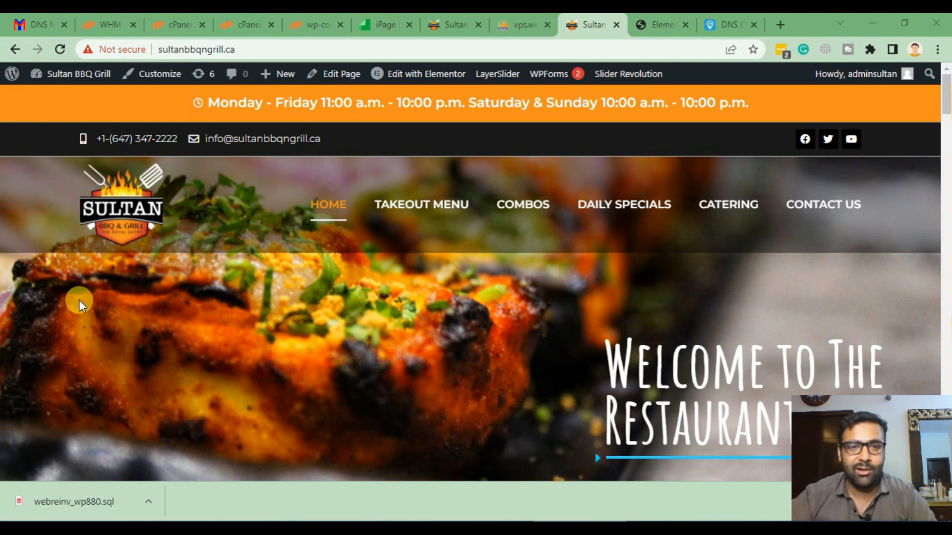
pyautogui.scroll(-8, 2, 237)
pyautogui.scroll(10, 3, 237)
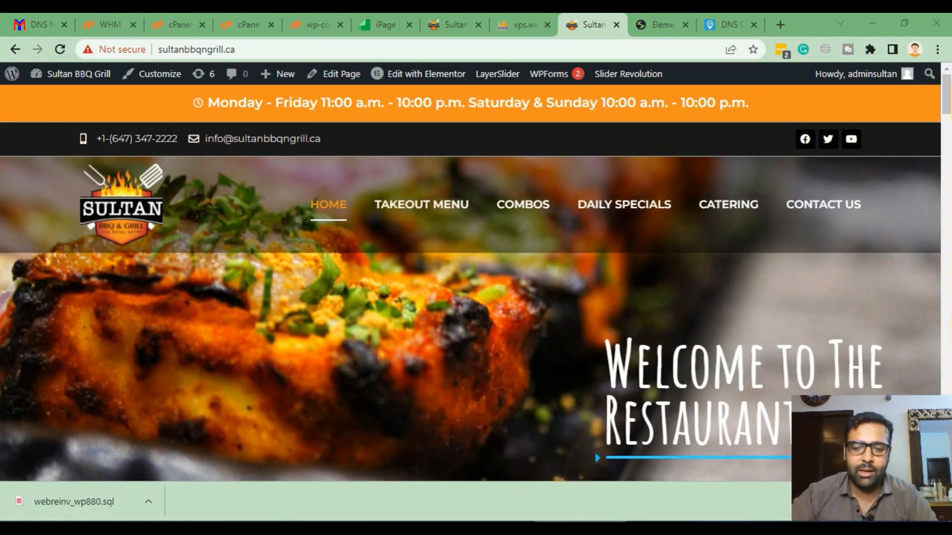
pyautogui.hotkey('alt', 'Tab')
# - Highlight checklist steps 1–5, DNS update through Google Search Console, then return to Chrome's Elementor tab
pyautogui.click(274, 262)
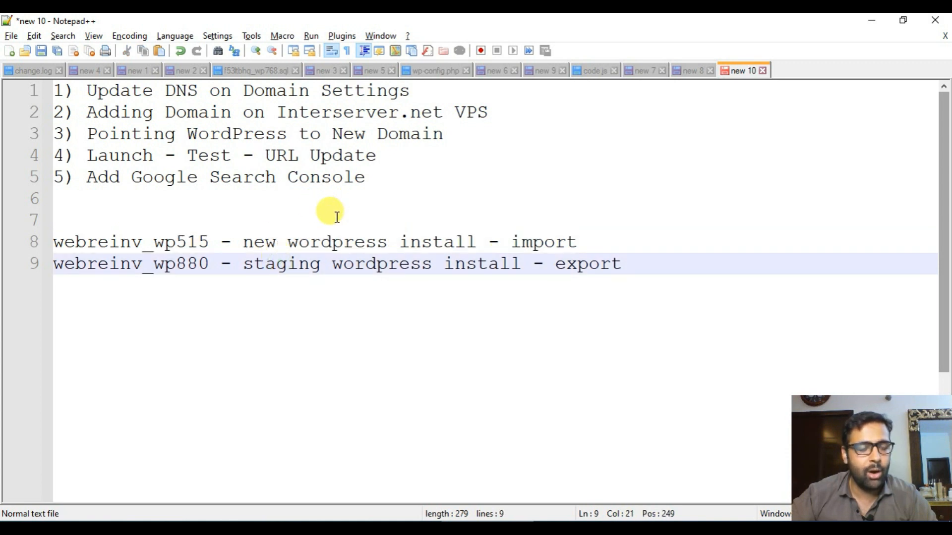
pyautogui.moveTo(422, 90); pyautogui.dragTo(54, 91)
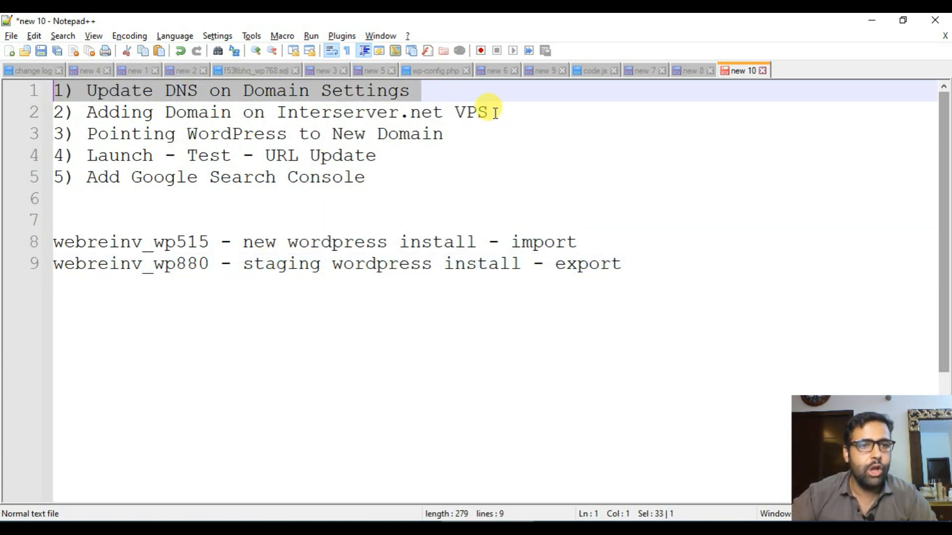
pyautogui.moveTo(494, 112); pyautogui.dragTo(34, 121)
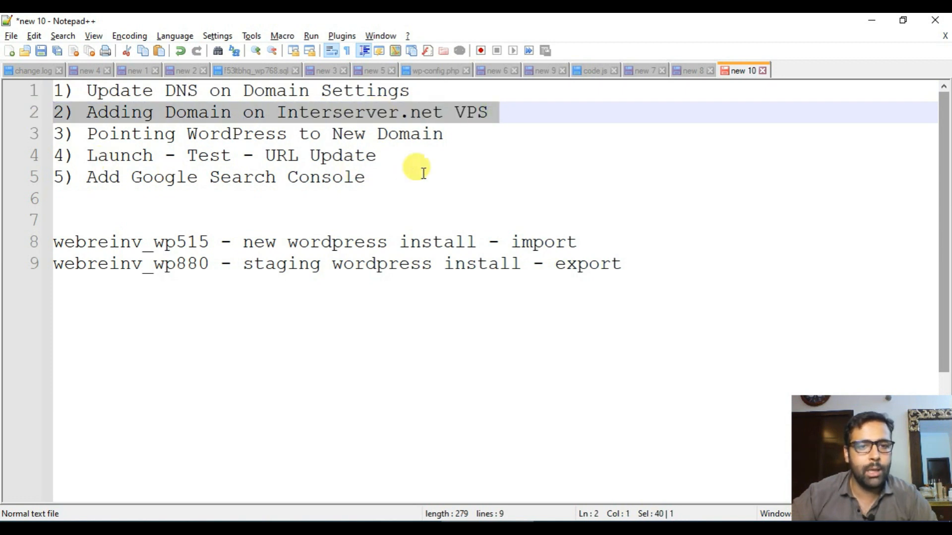
pyautogui.moveTo(476, 139); pyautogui.dragTo(54, 139)
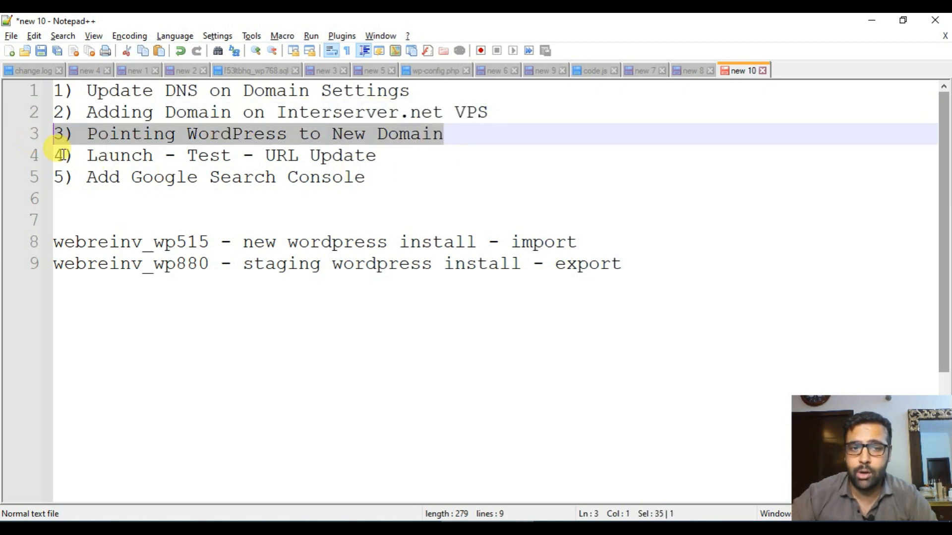
pyautogui.moveTo(417, 156); pyautogui.dragTo(59, 156)
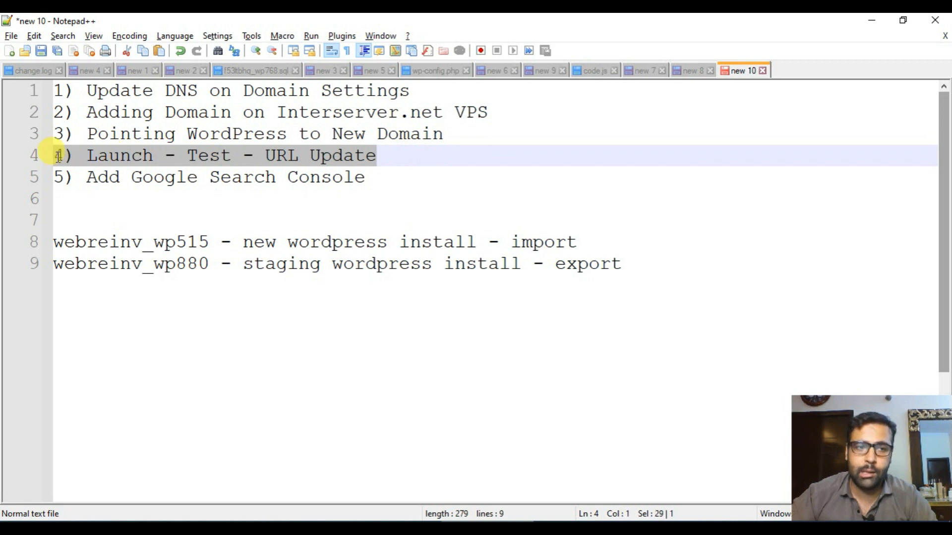
pyautogui.click(194, 156)
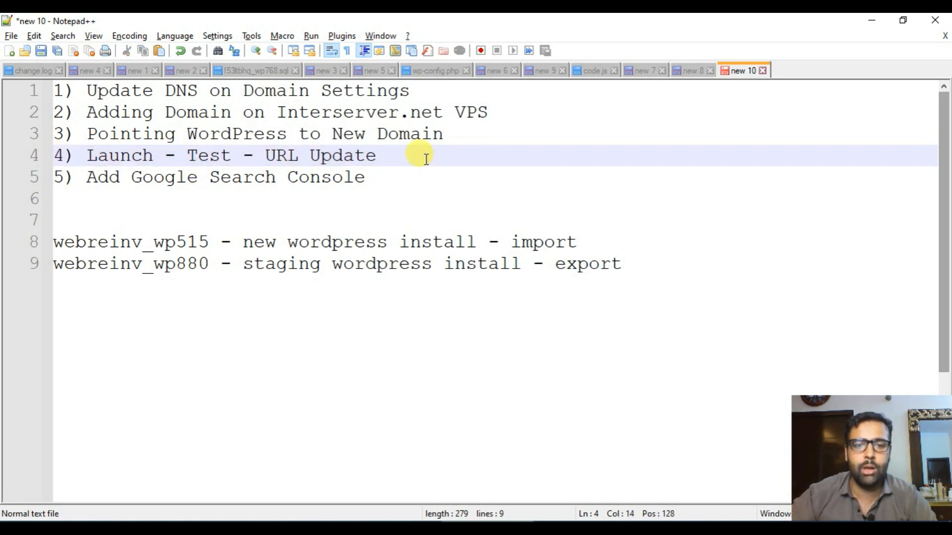
pyautogui.moveTo(426, 159); pyautogui.dragTo(59, 155)
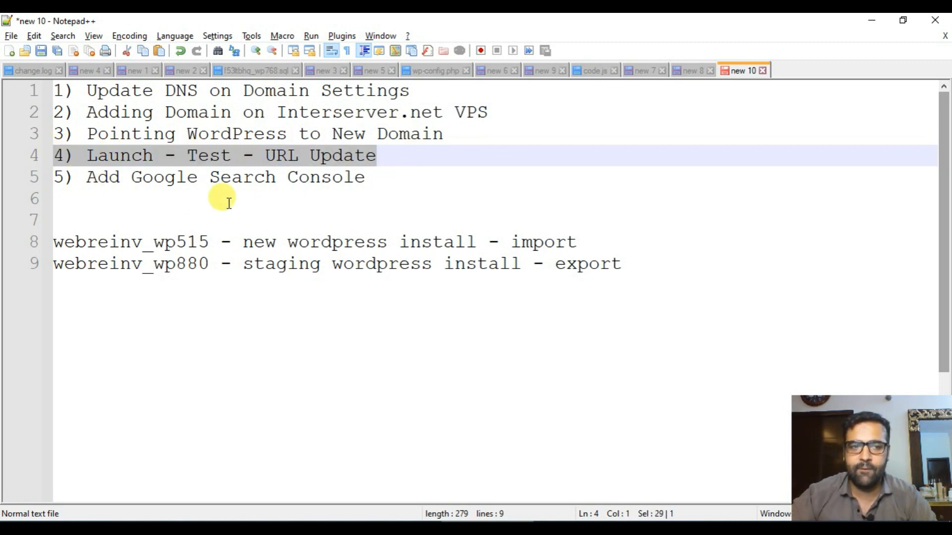
pyautogui.moveTo(378, 179); pyautogui.dragTo(57, 177)
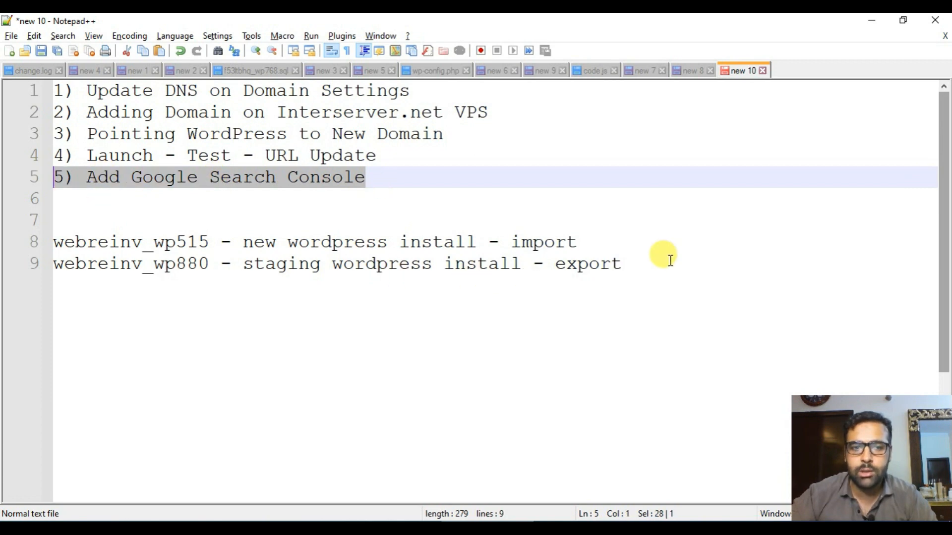
pyautogui.hotkey('alt', 'Tab')
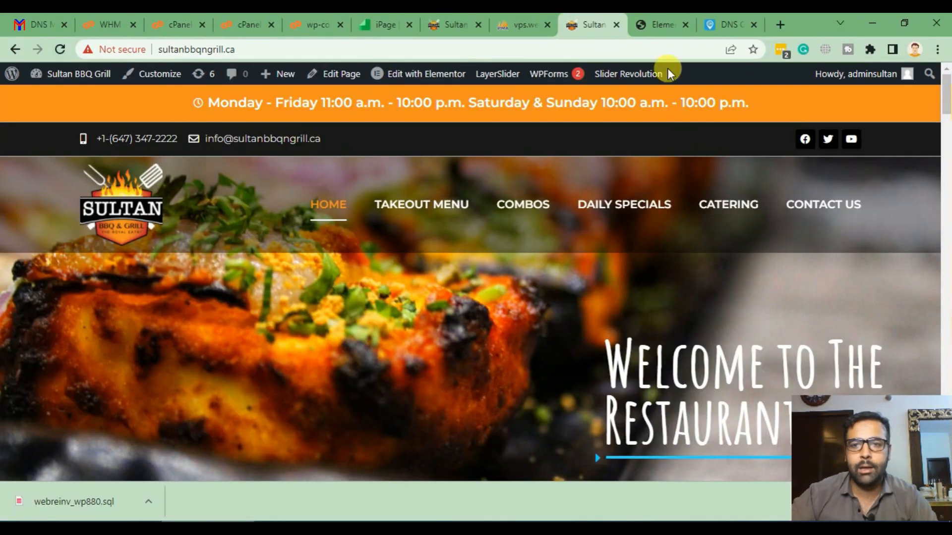
pyautogui.click(659, 24)
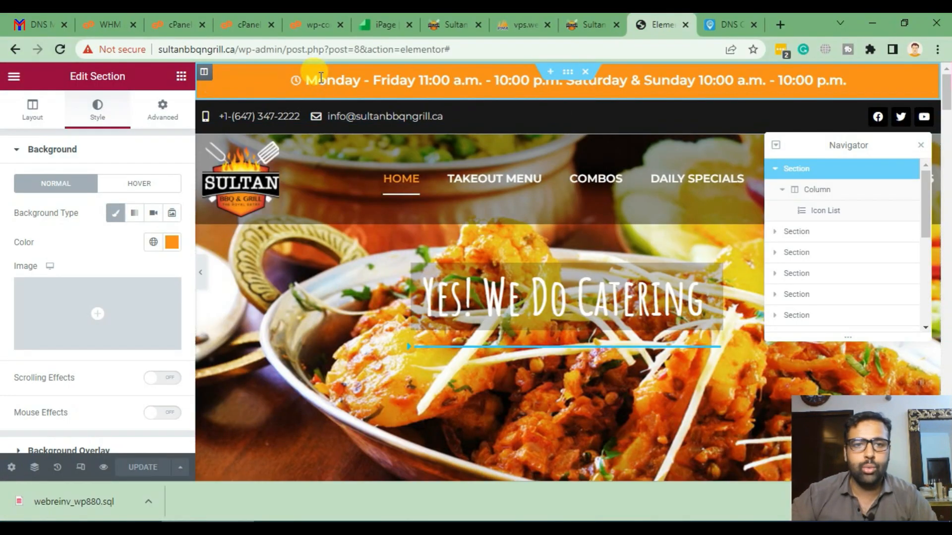
# - From the live homepage tab, open Google Search Console in a new tab via the omnibox suggestion
pyautogui.click(580, 21)
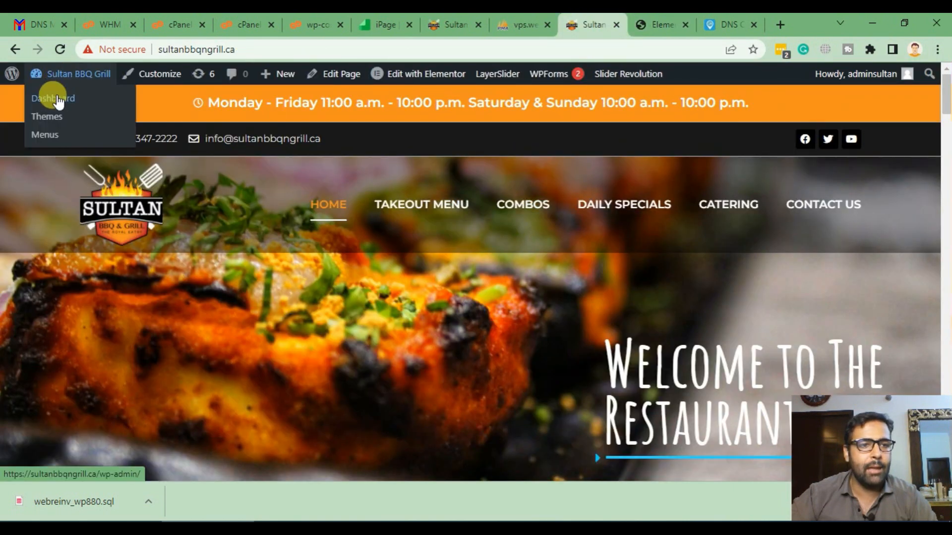
pyautogui.click(780, 24)
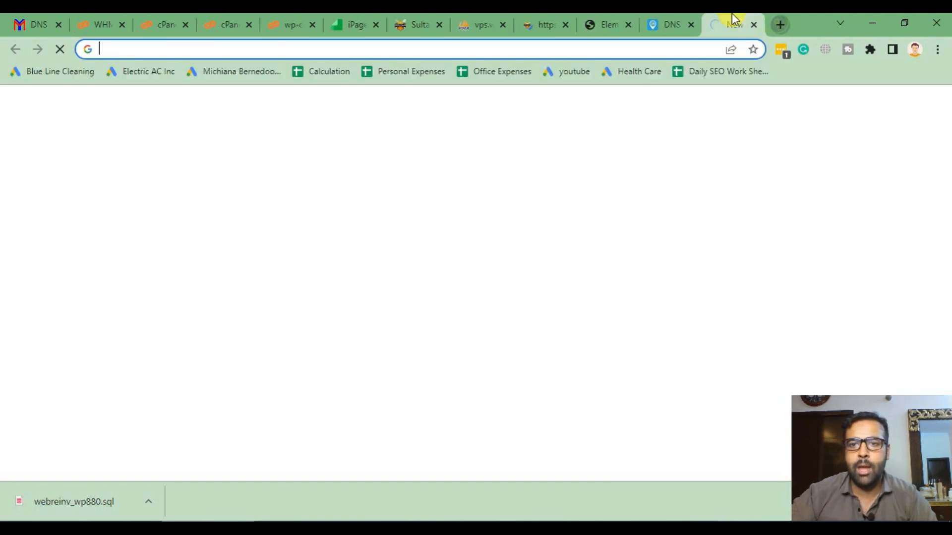
pyautogui.write('seach')
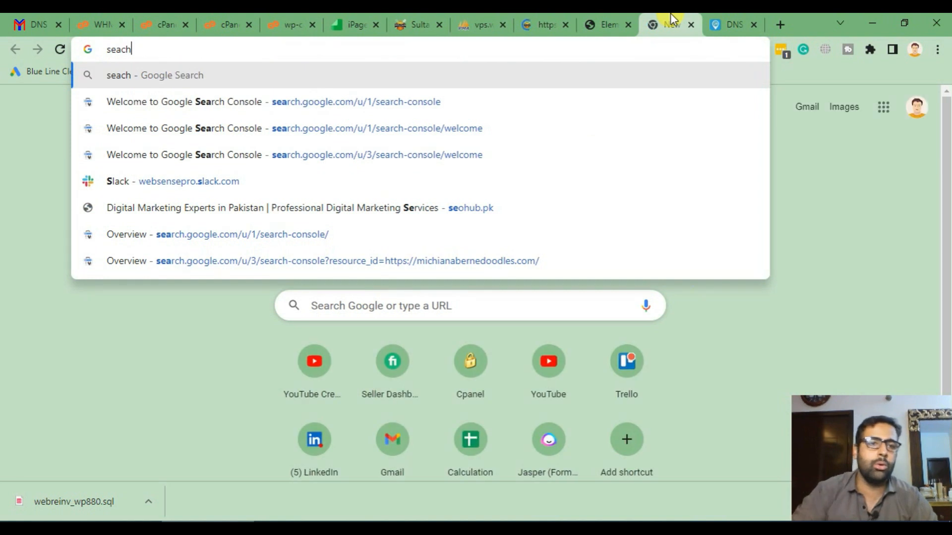
pyautogui.press('BackSpace')
pyautogui.press('BackSpace')
pyautogui.write('r')
pyautogui.press('Right')
pyautogui.press('Return')
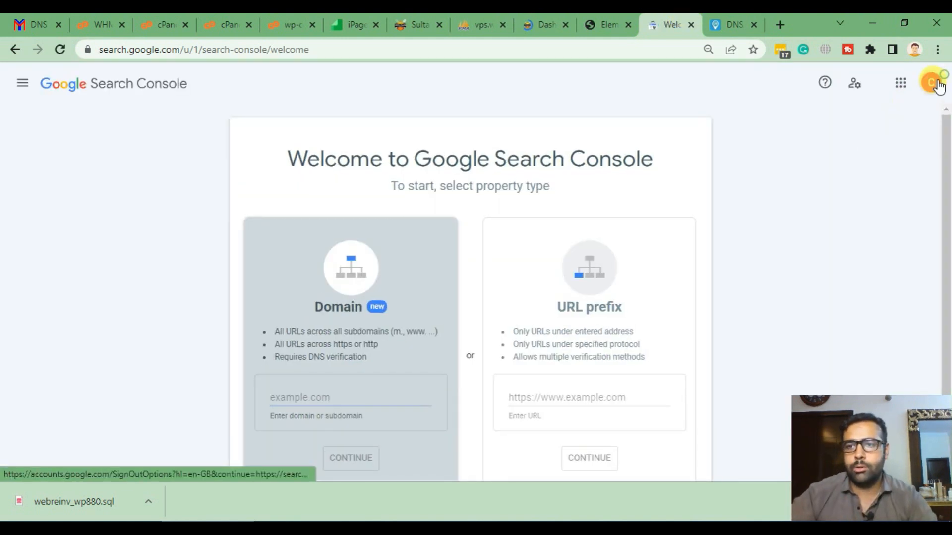
# - Search the property list for 'sult' and open the sultanbbqngrill.ca property
pyautogui.click(937, 84)
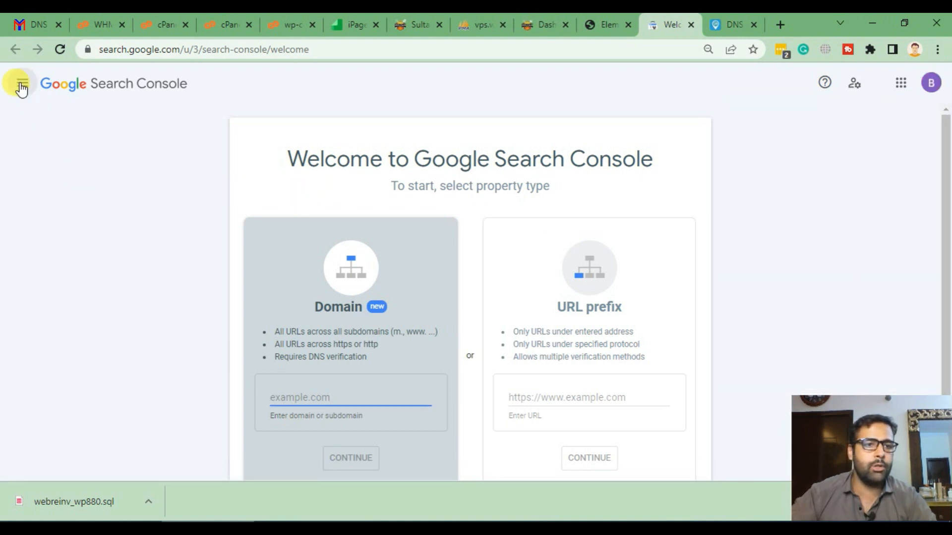
pyautogui.click(22, 84)
pyautogui.click(90, 128)
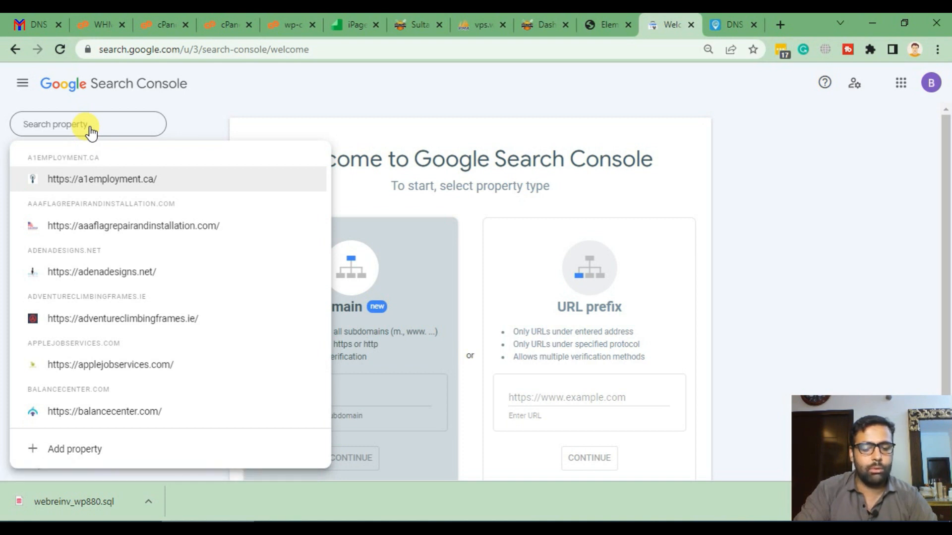
pyautogui.write('sult')
pyautogui.press('Return')
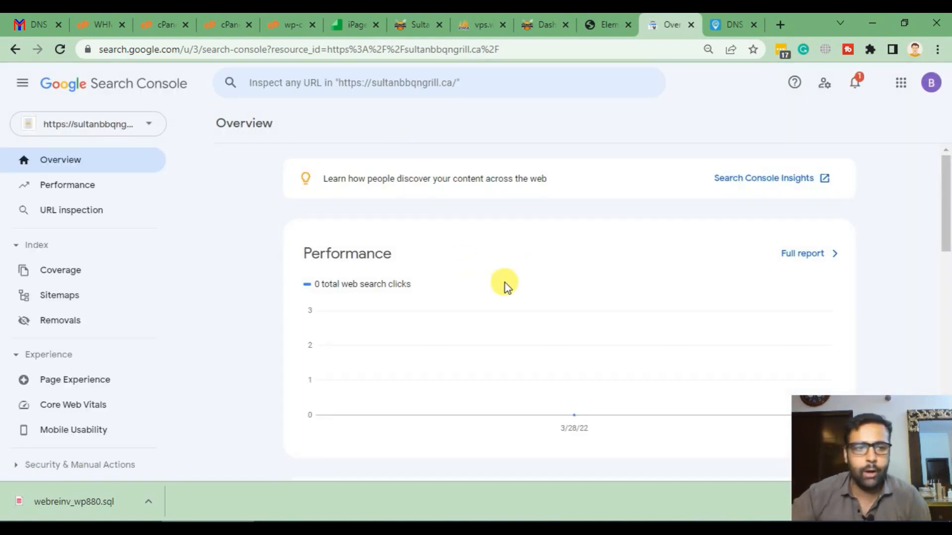
# - Go to Settings > Ownership verification and expand the HTML file verification method
pyautogui.scroll(-4, 99, 238)
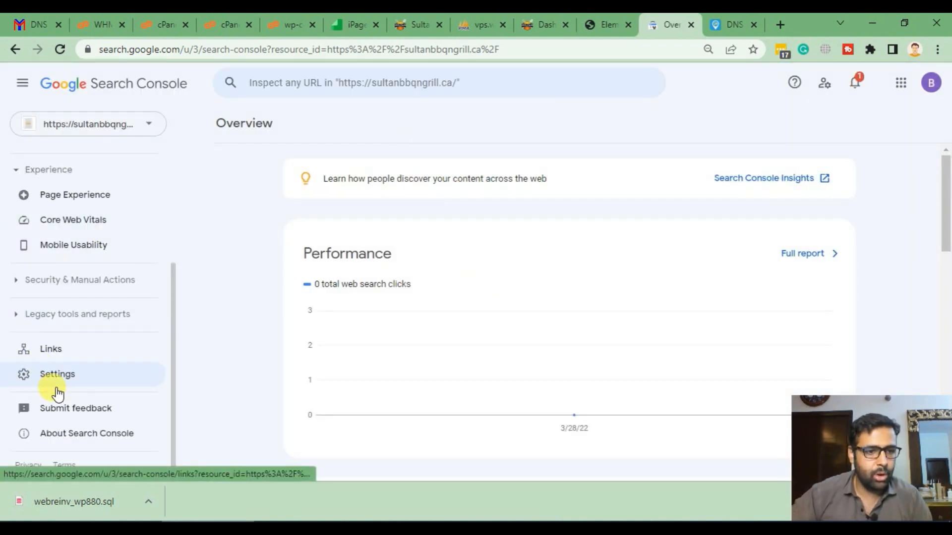
pyautogui.click(59, 375)
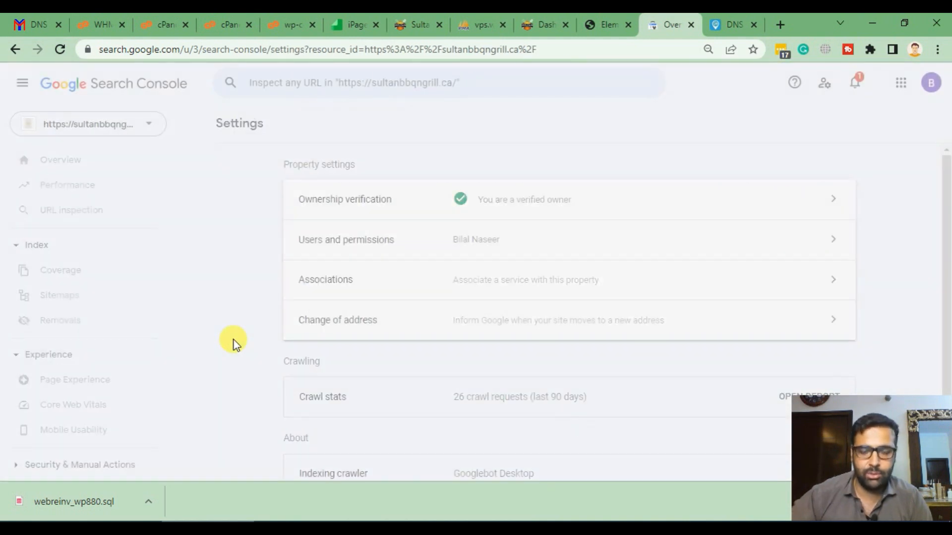
pyautogui.scroll(-2, 491, 278)
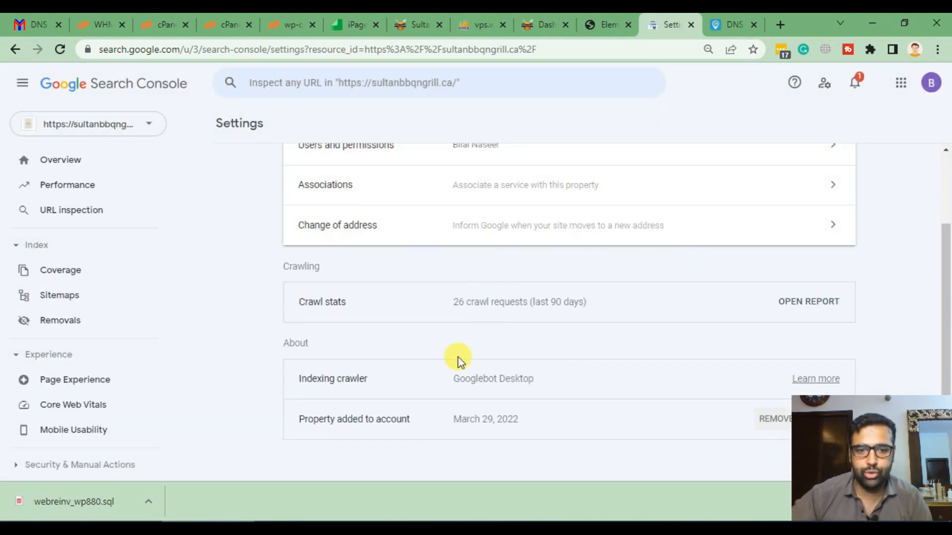
pyautogui.scroll(2, 456, 361)
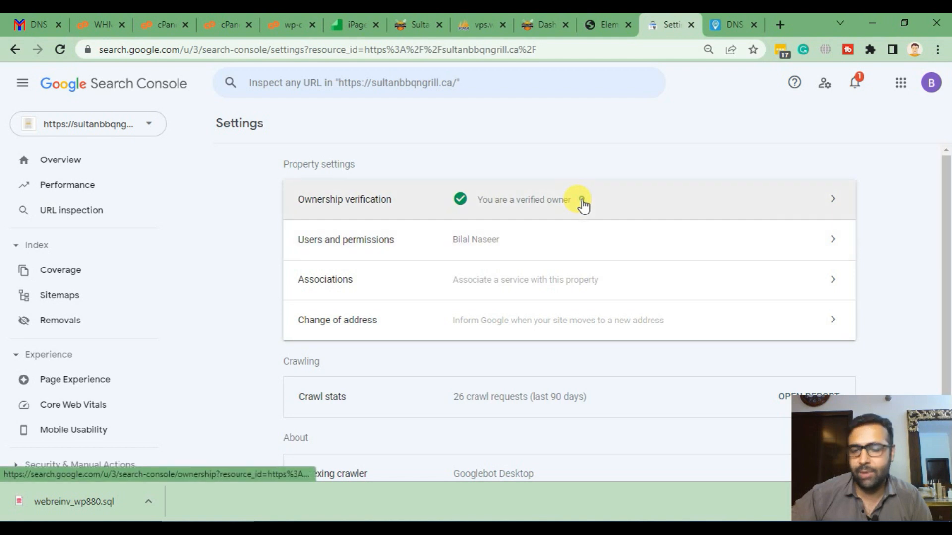
pyautogui.click(579, 202)
pyautogui.scroll(-1, 565, 223)
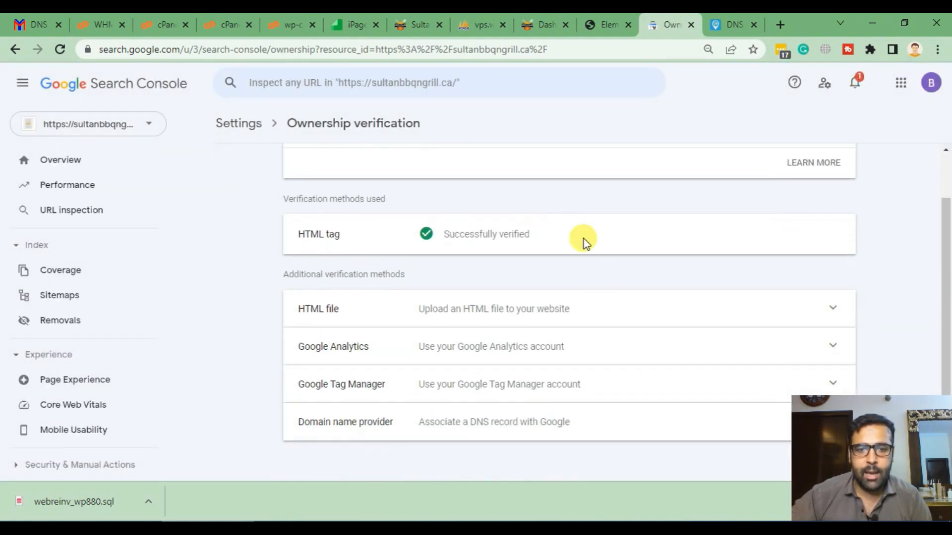
pyautogui.scroll(1, 394, 260)
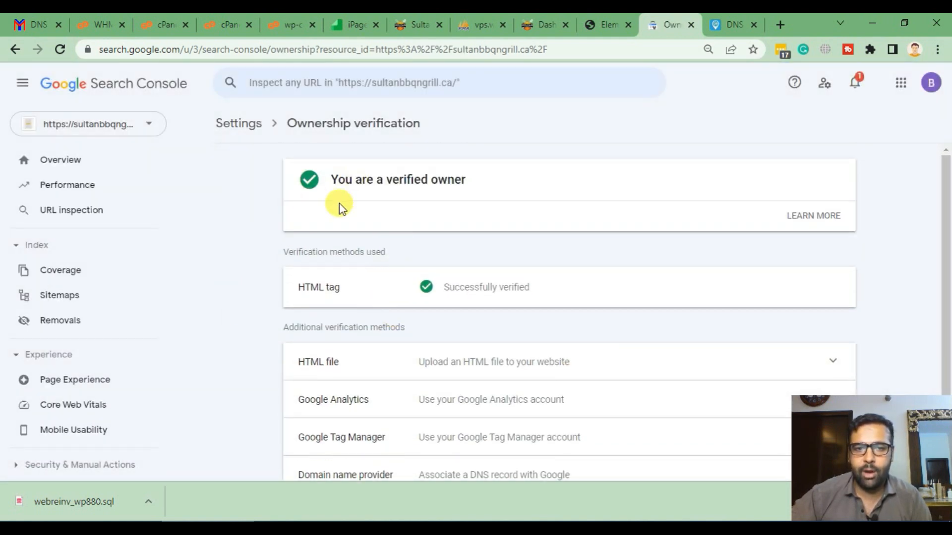
pyautogui.moveTo(531, 279); pyautogui.dragTo(573, 293)
pyautogui.scroll(-1, 577, 237)
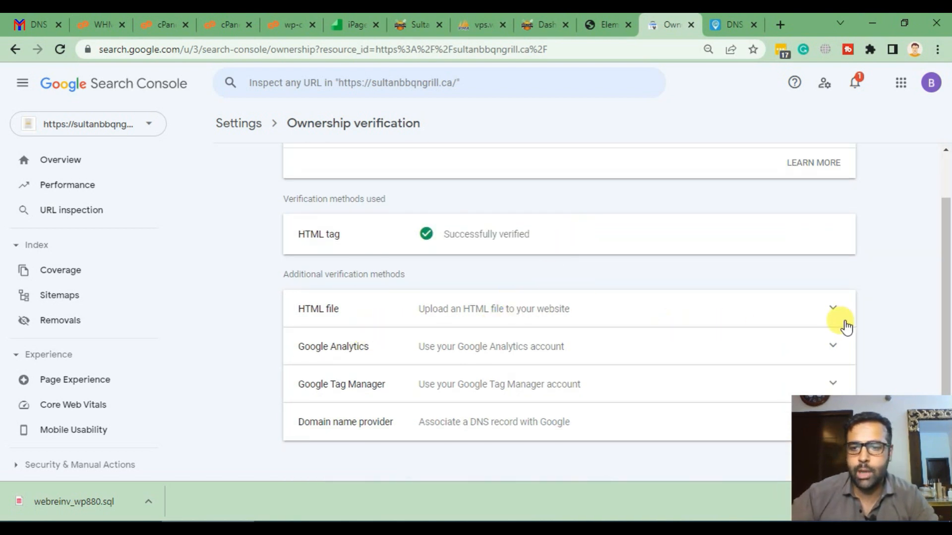
pyautogui.click(832, 309)
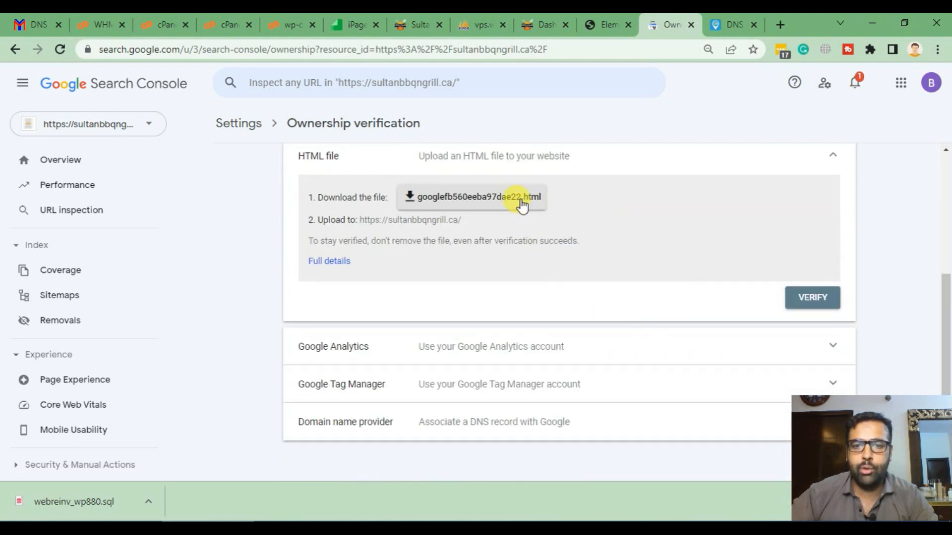
# - Download the Google HTML verification file and close the wp-config.php editor in cPanel
pyautogui.click(522, 205)
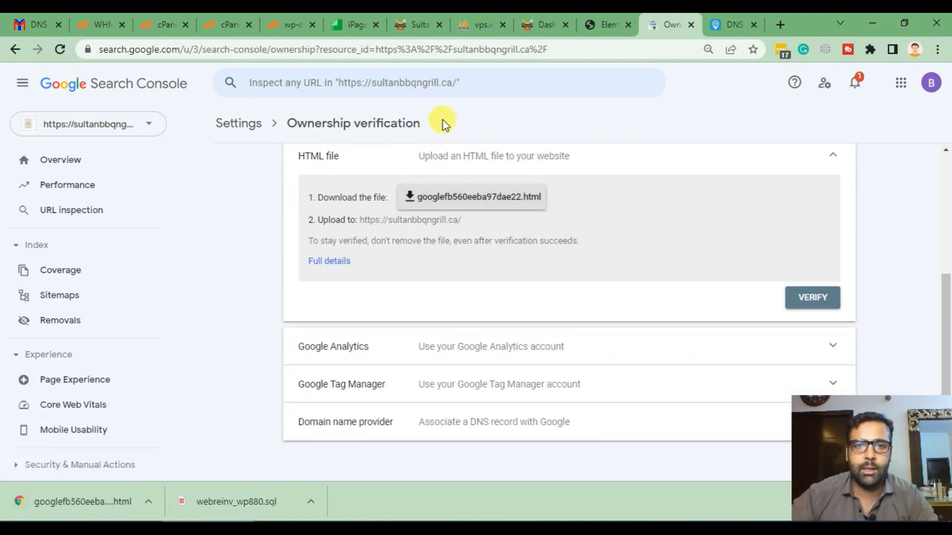
pyautogui.click(288, 23)
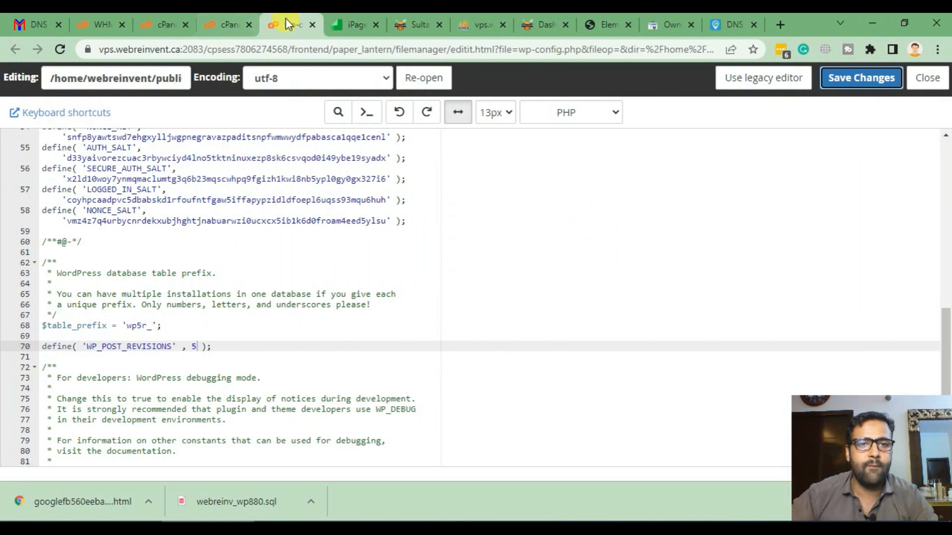
pyautogui.hotkey('ctrl', 'w')
# - Upload googlefb560eeba97dae22.html into public_html/sultanbbqngrill.ca with File Manager's Upload
pyautogui.scroll(3, 448, 277)
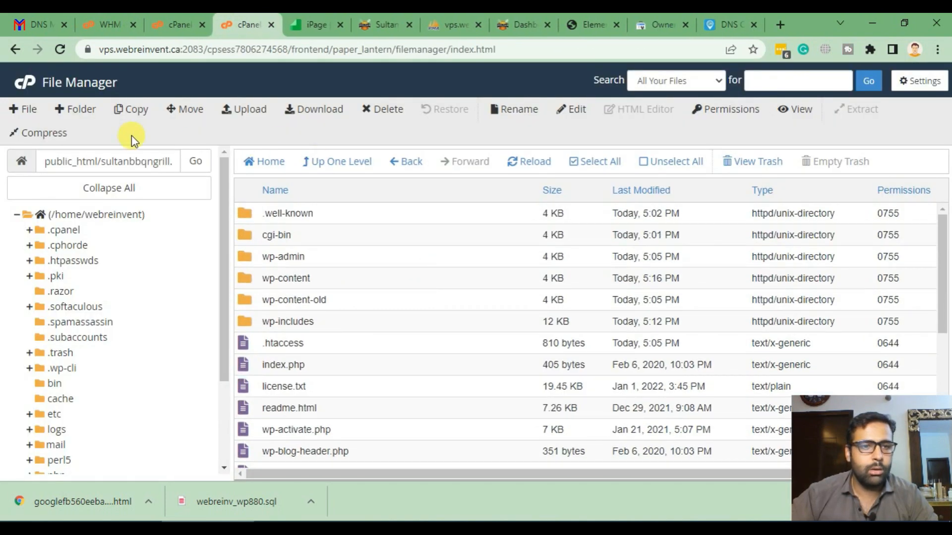
pyautogui.click(229, 110)
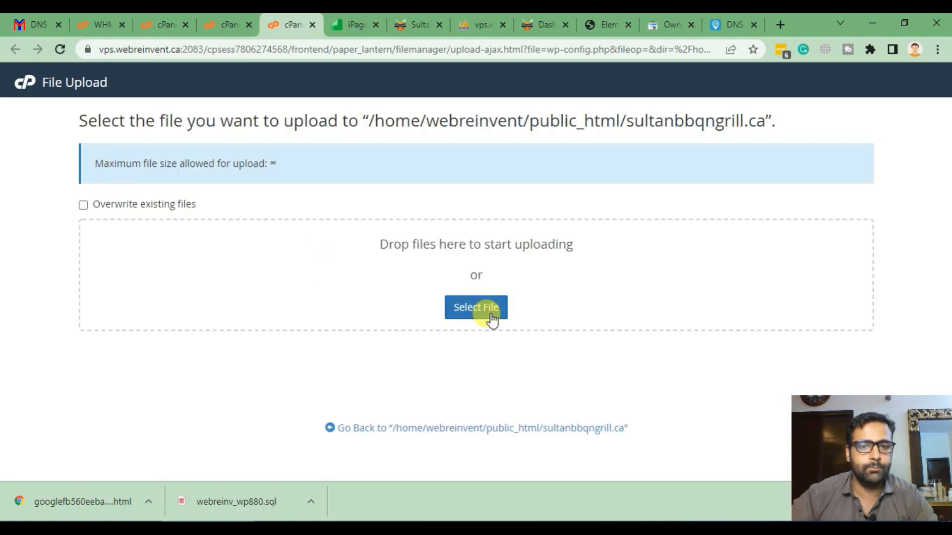
pyautogui.click(485, 307)
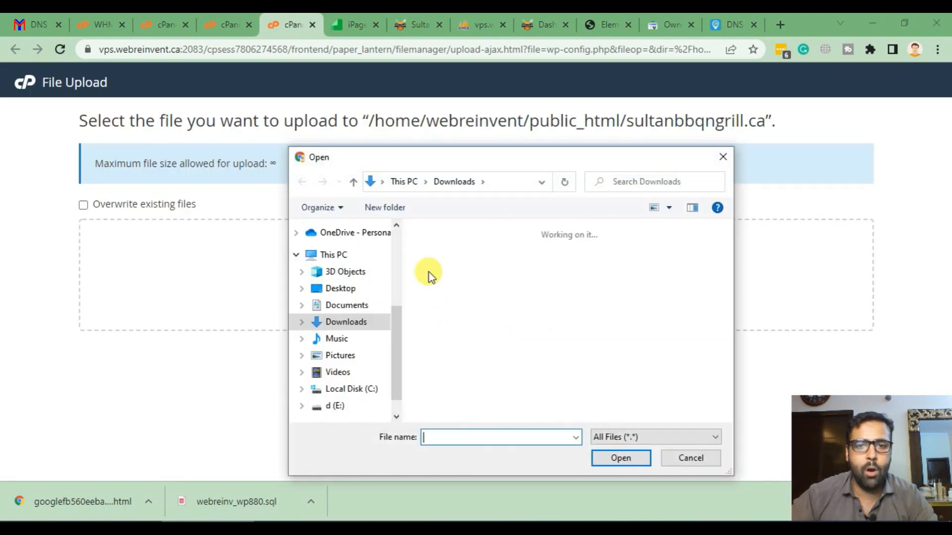
pyautogui.doubleClick(454, 293)
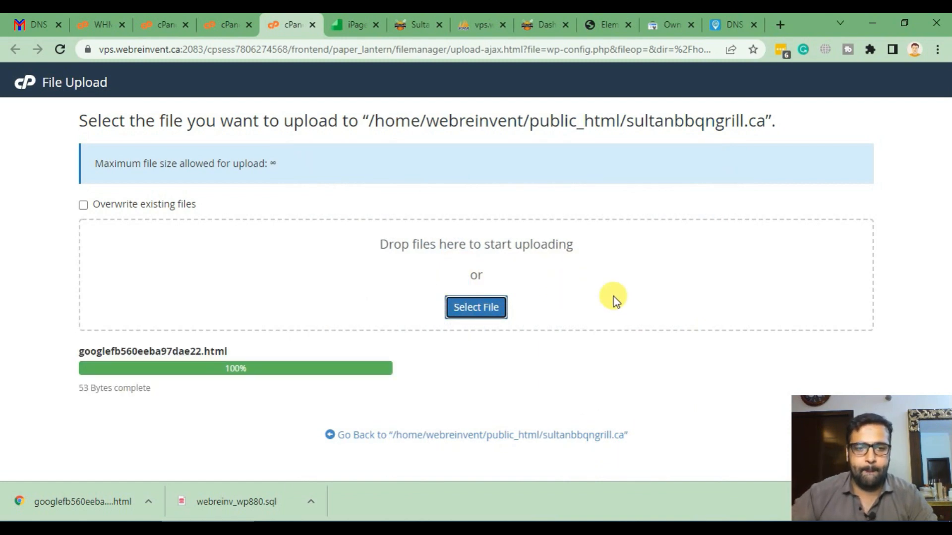
pyautogui.click(312, 24)
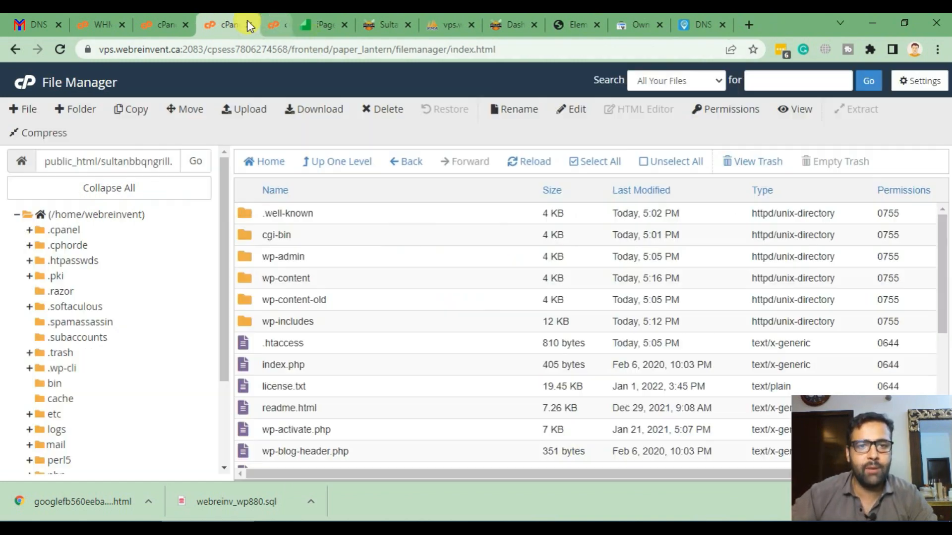
# - Verify sultanbbqngrill.ca ownership using the uploaded HTML file method
pyautogui.click(621, 15)
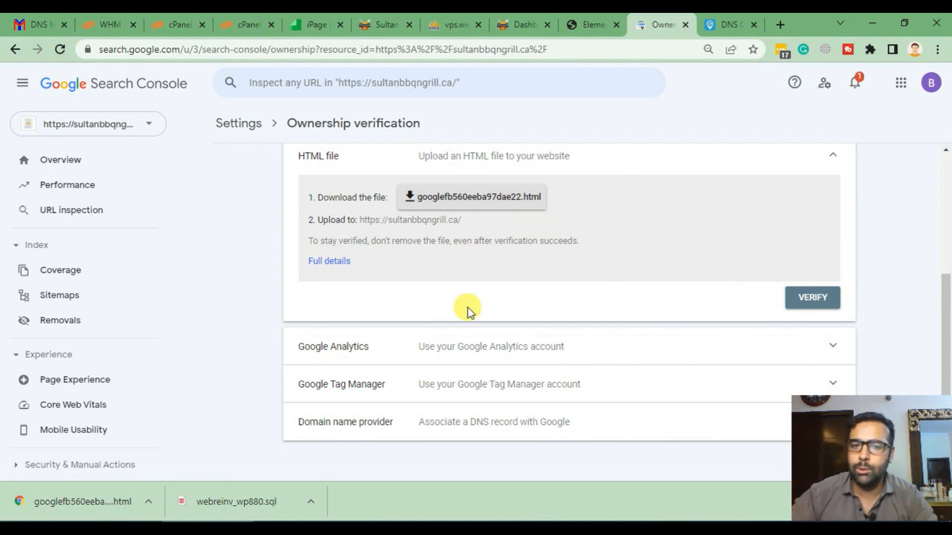
pyautogui.scroll(4, 468, 308)
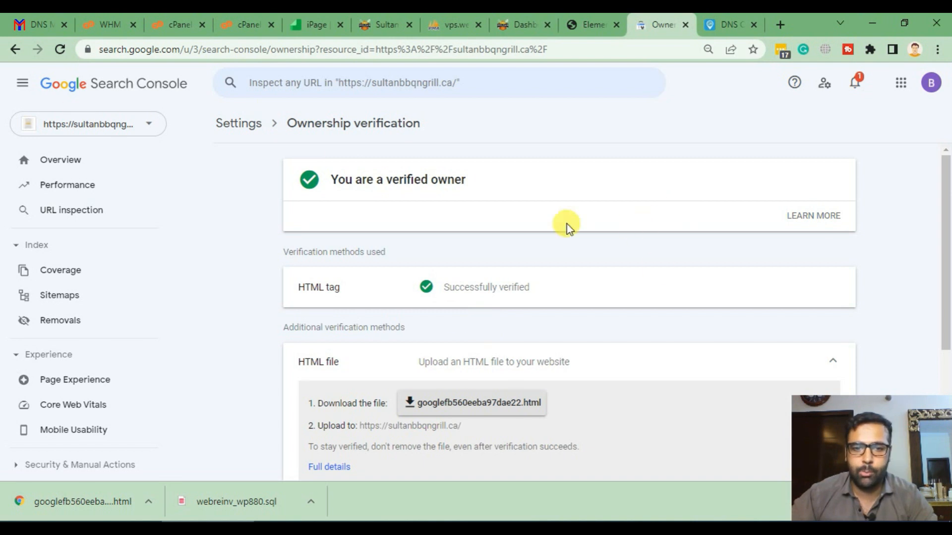
pyautogui.scroll(-3, 568, 233)
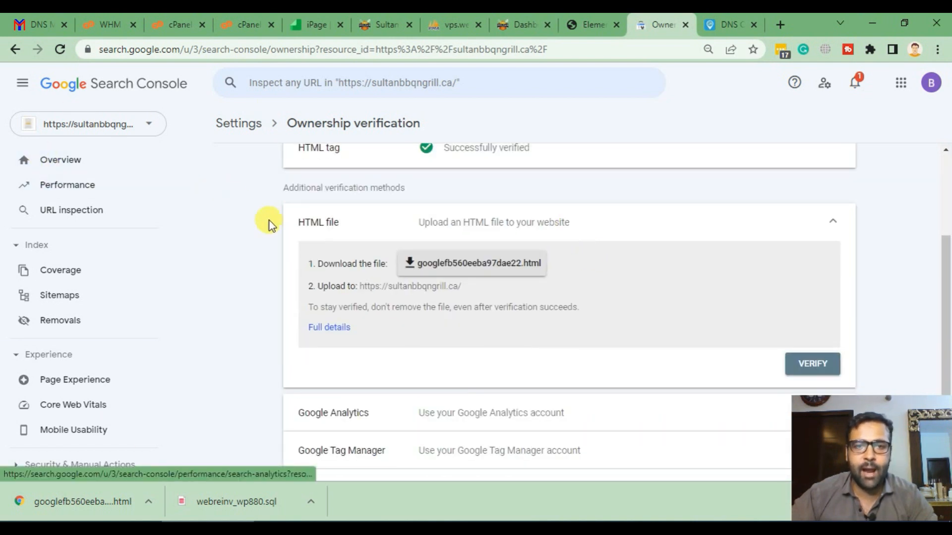
pyautogui.click(803, 366)
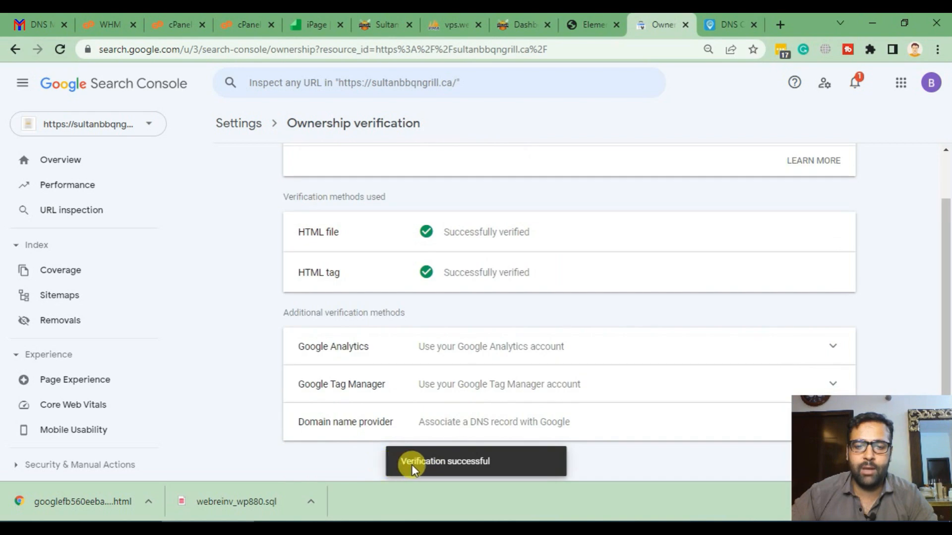
pyautogui.moveTo(342, 243); pyautogui.dragTo(293, 233)
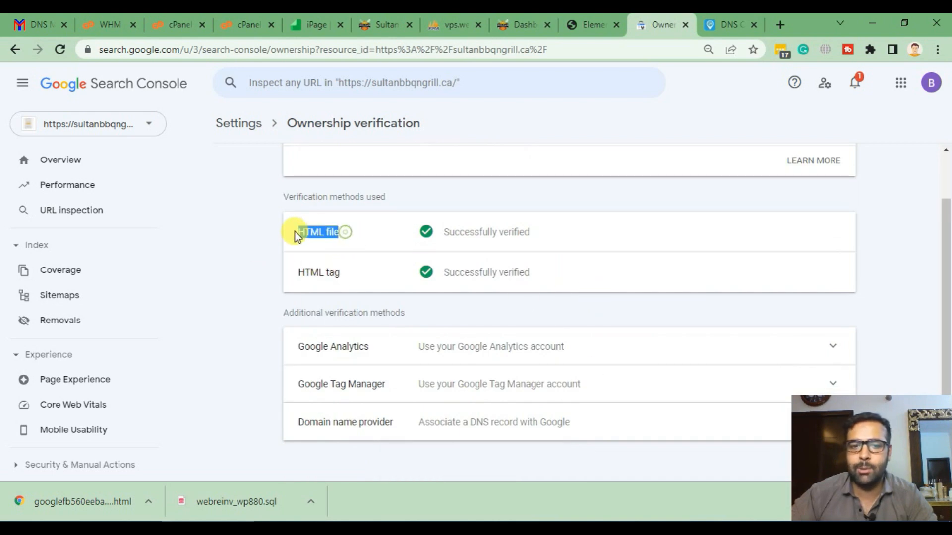
# - View the sultanbbqngrill.ca property's Overview page
pyautogui.click(77, 163)
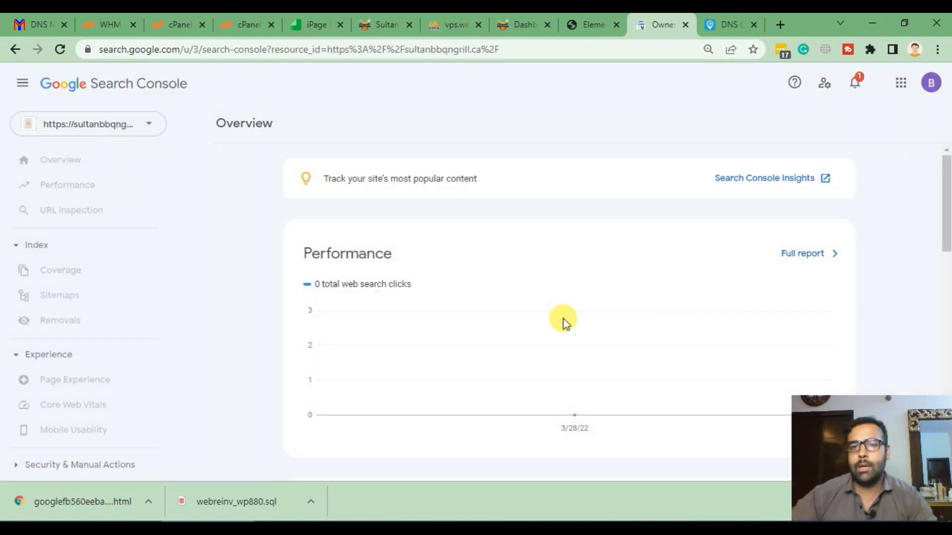
pyautogui.scroll(-1, 555, 269)
pyautogui.scroll(1, 554, 268)
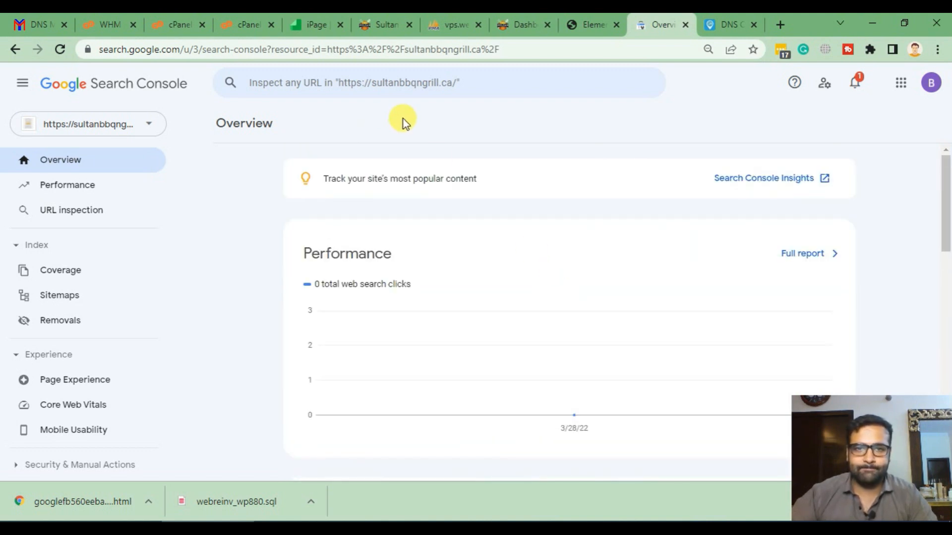